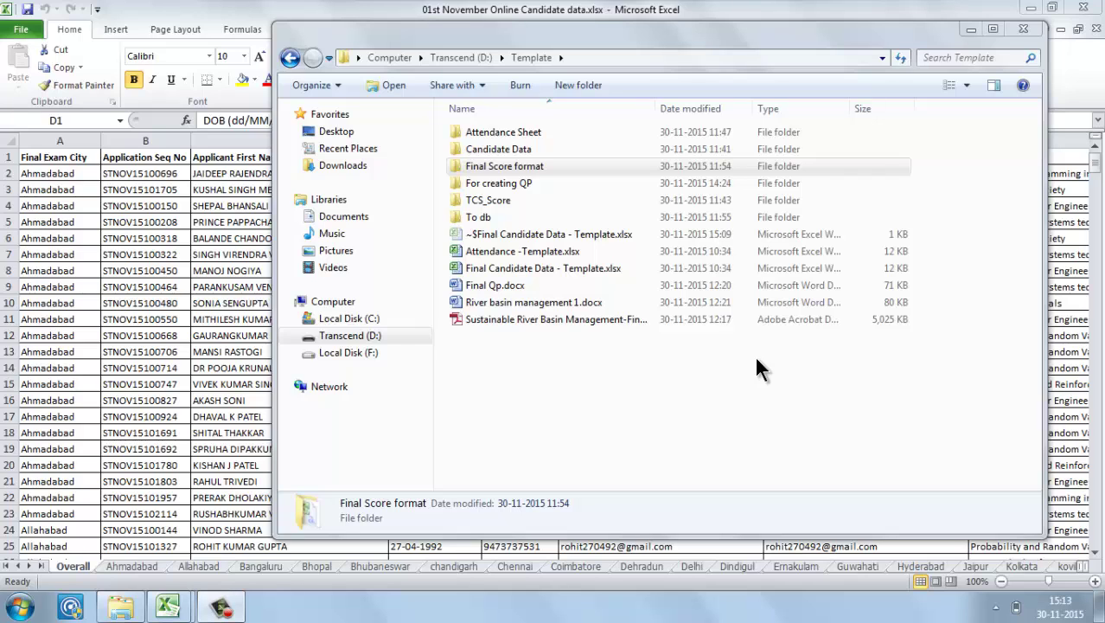
- Compare the columns of the 01st November Online Candidate data workbook with the headers of the Final Candidate Data template
left_click(201, 216)
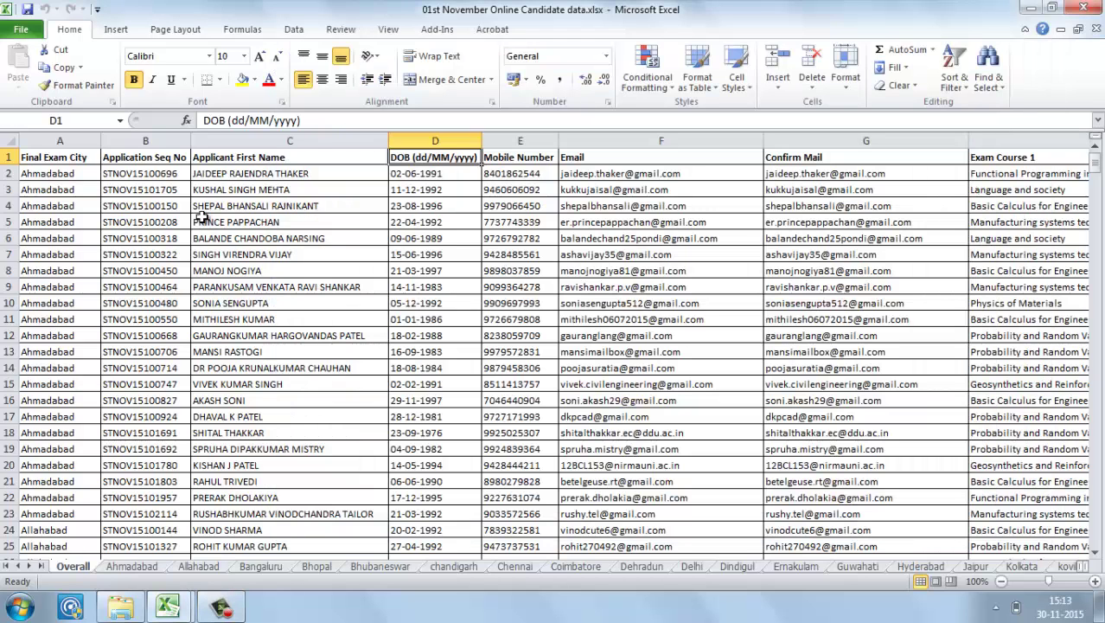
left_click(200, 221)
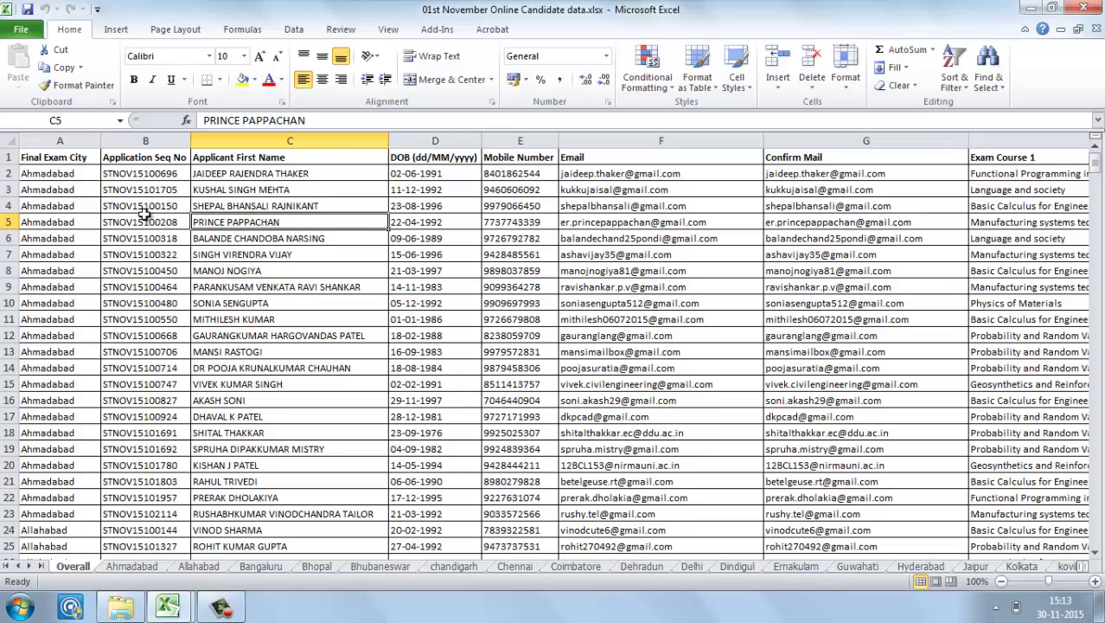
left_click(156, 554)
mouse_move(177, 610)
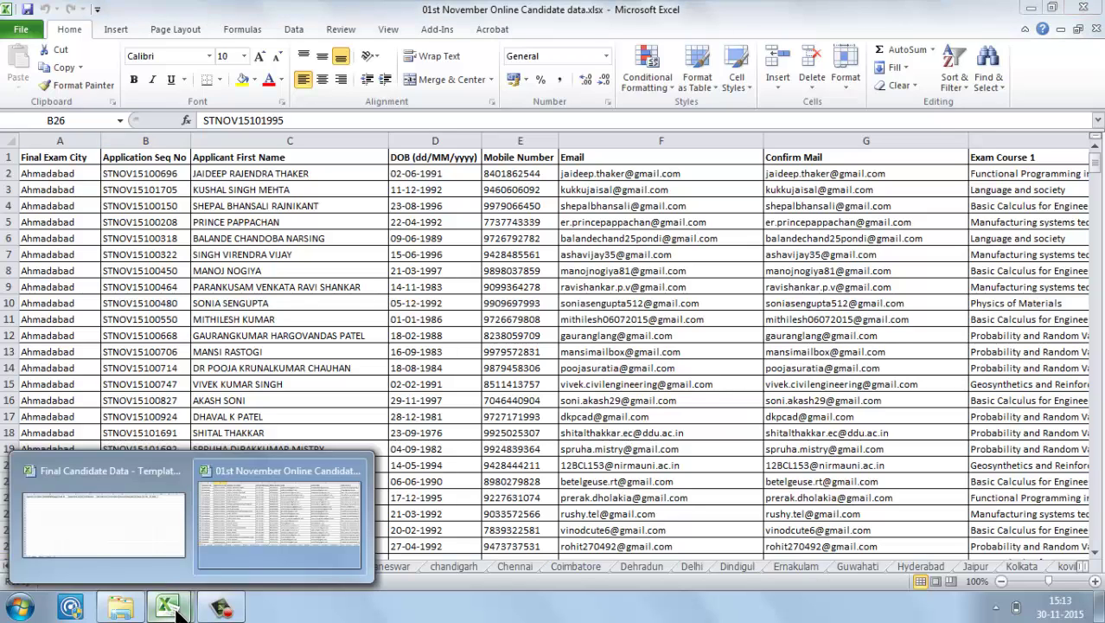
left_click(130, 519)
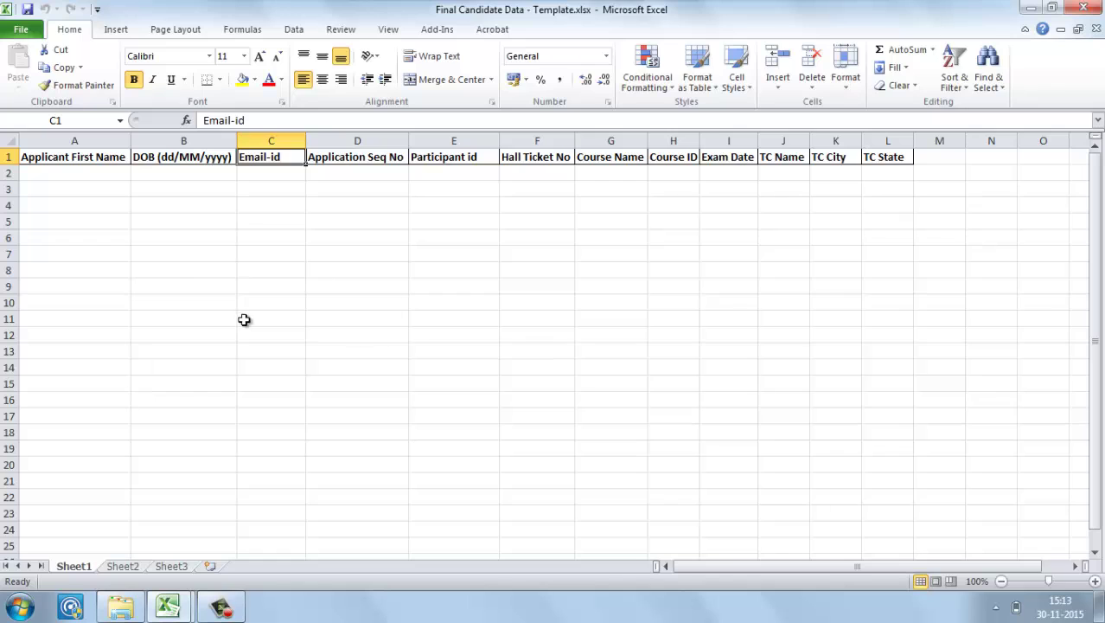
left_click(113, 169)
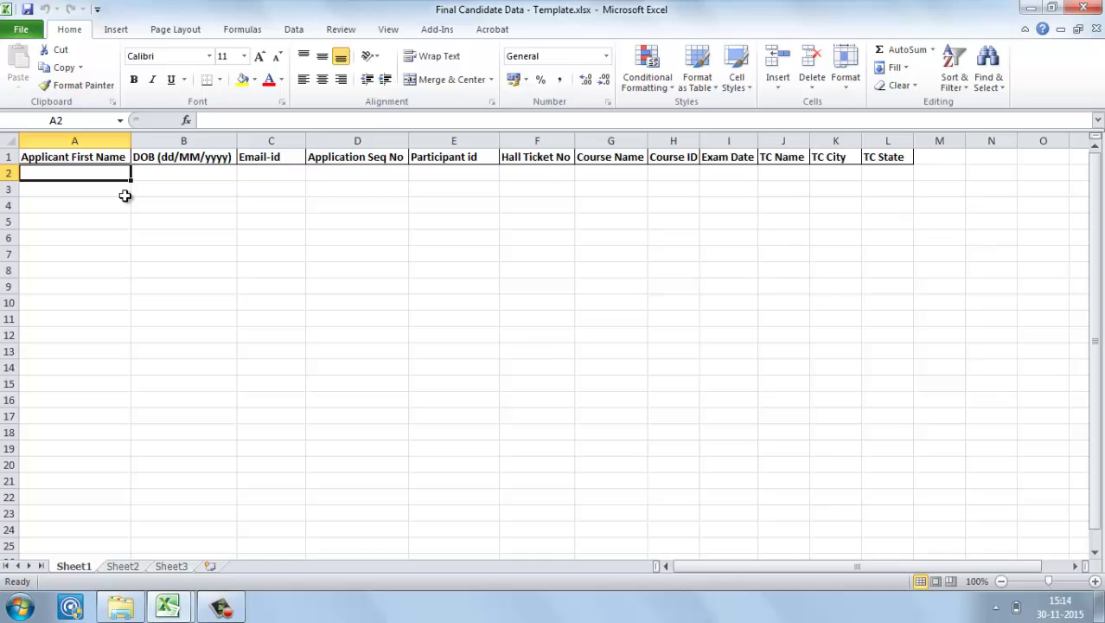
left_click(104, 154)
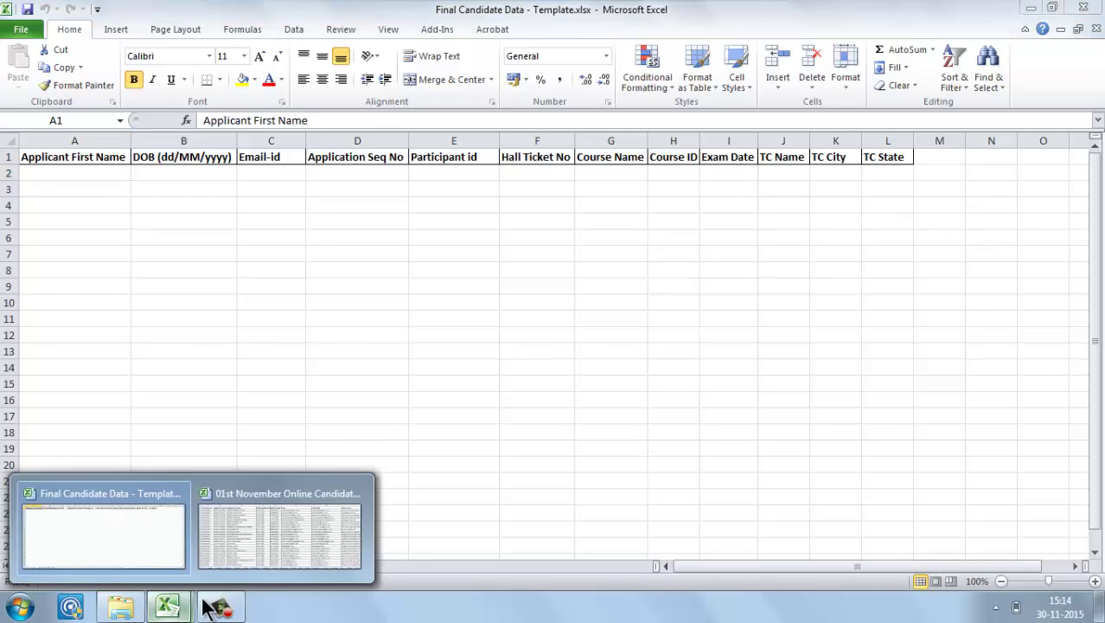
- Switch to Windows Explorer and open the Candidate Data folder in a maximized window
left_click(266, 563)
left_click(125, 610)
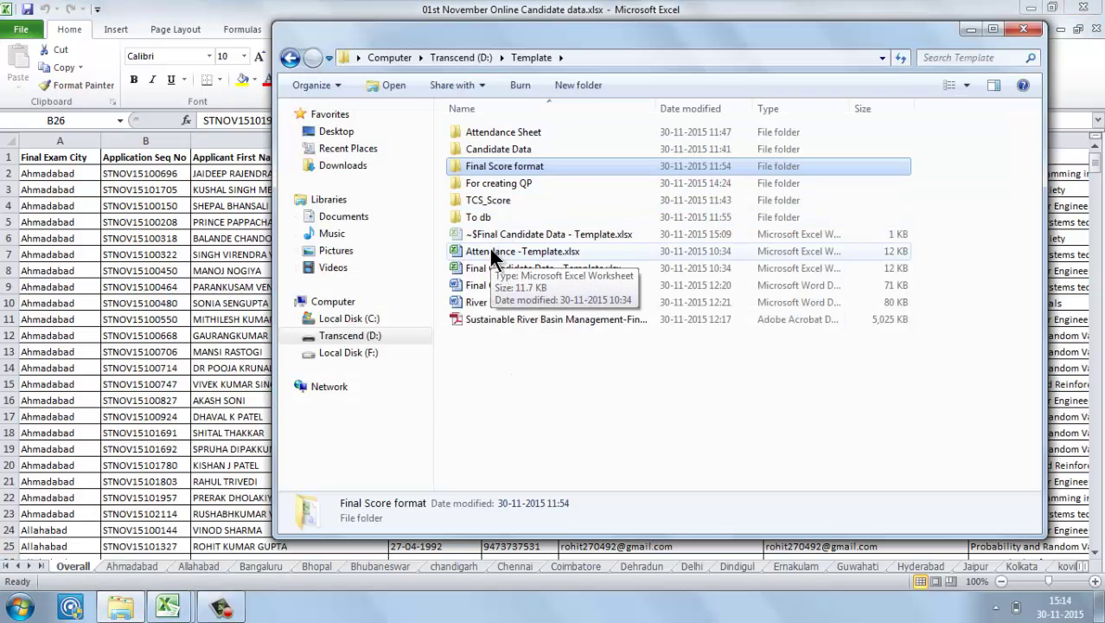
double_click(512, 153)
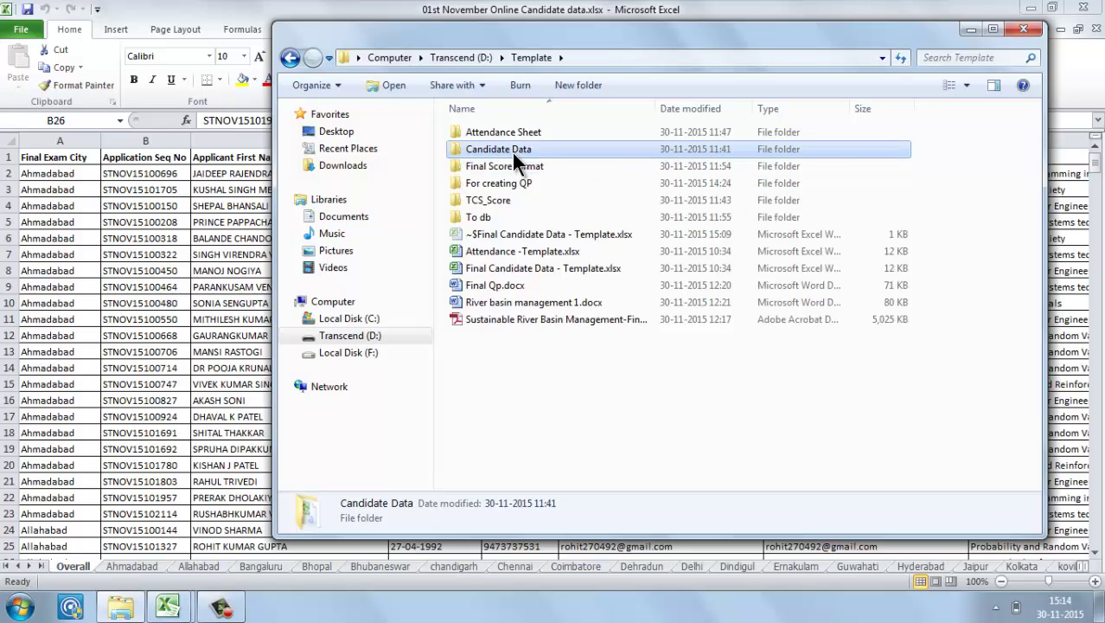
double_click(935, 28)
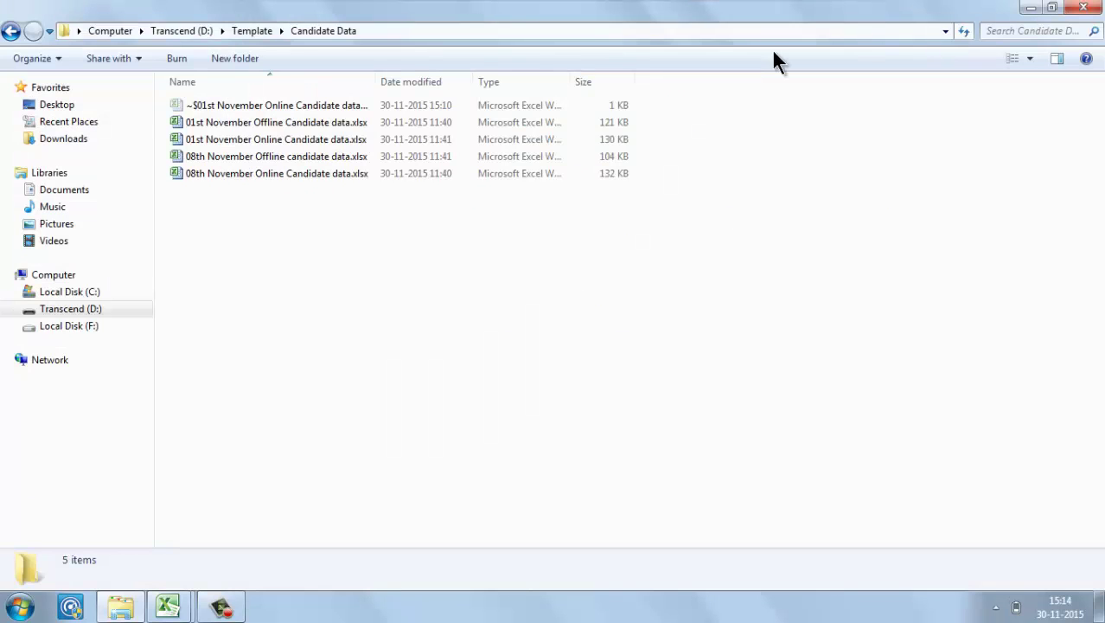
- Review the 01st and 08th November Offline and Online candidate data files in the folder
left_click(384, 124)
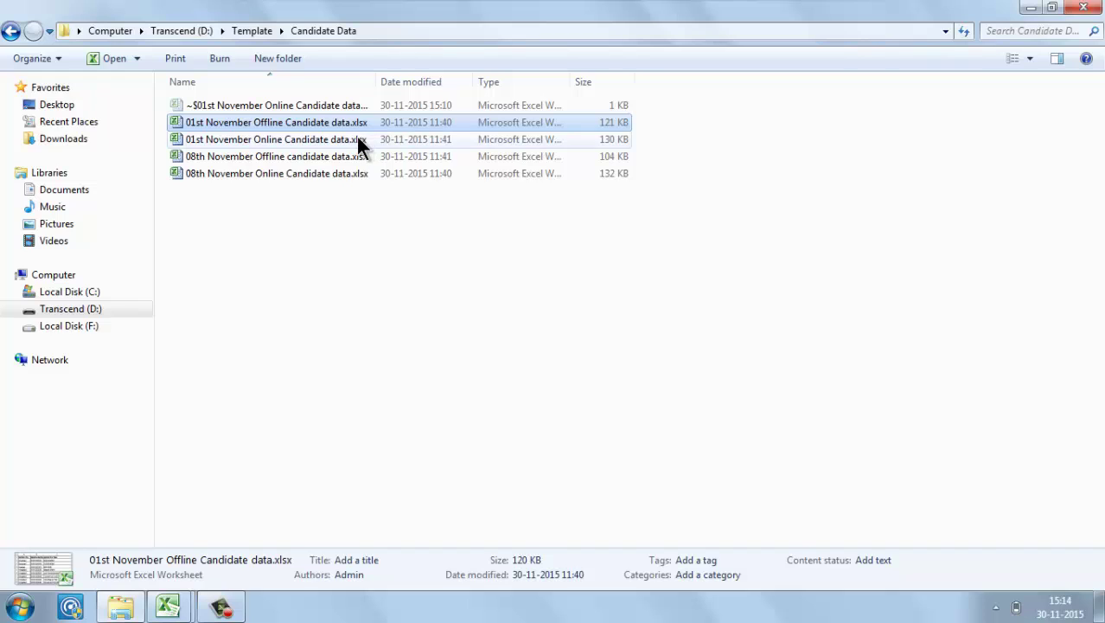
left_click(358, 138)
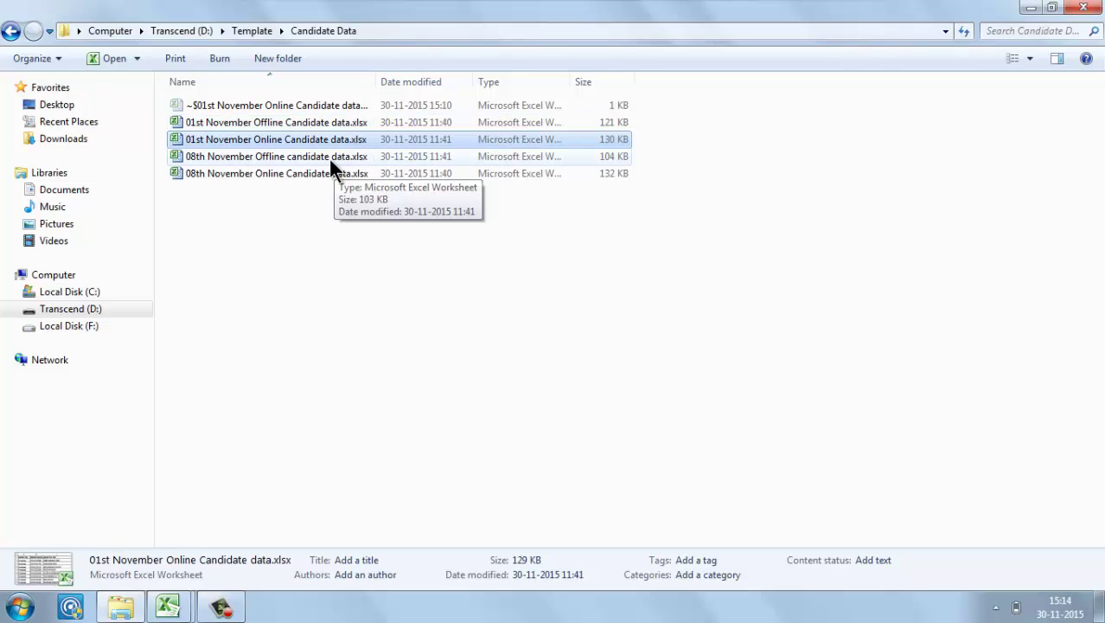
left_click(329, 157)
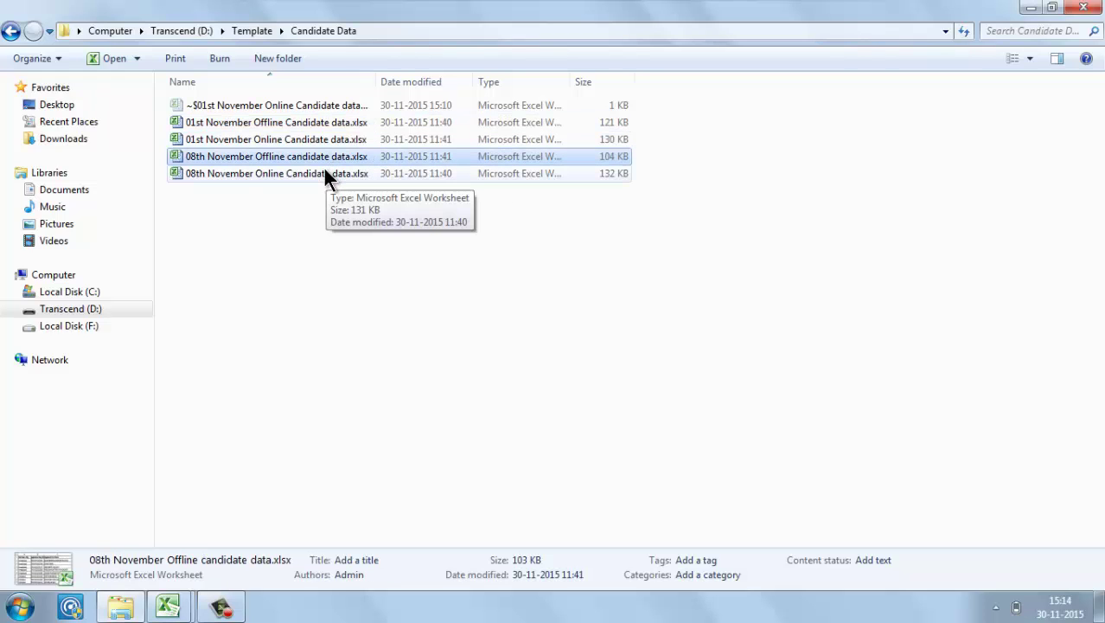
left_click(326, 174)
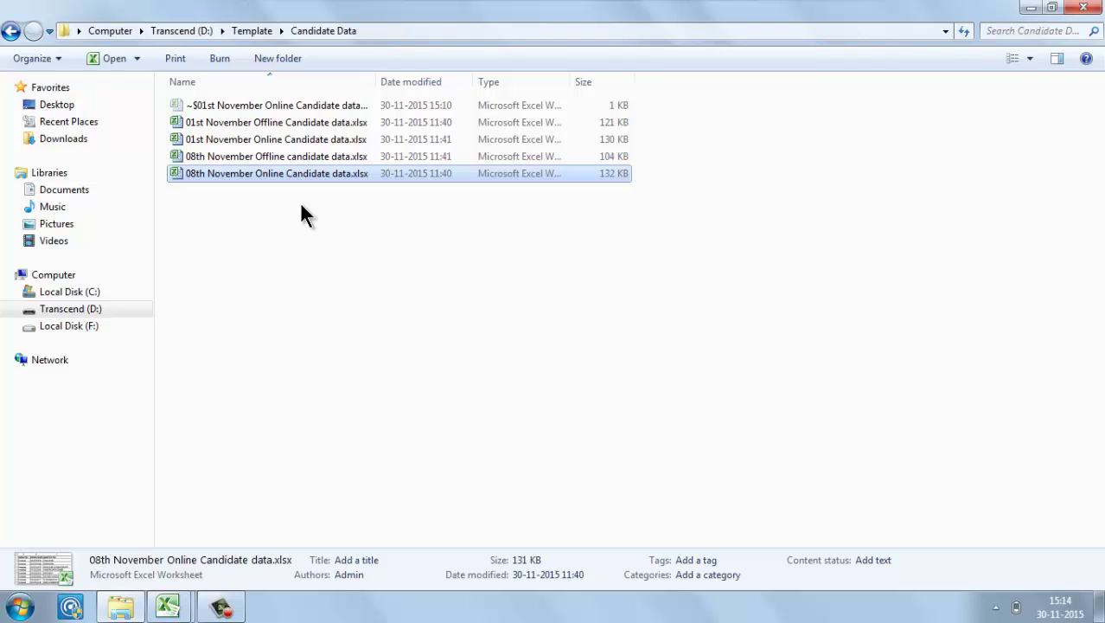
left_click(301, 122)
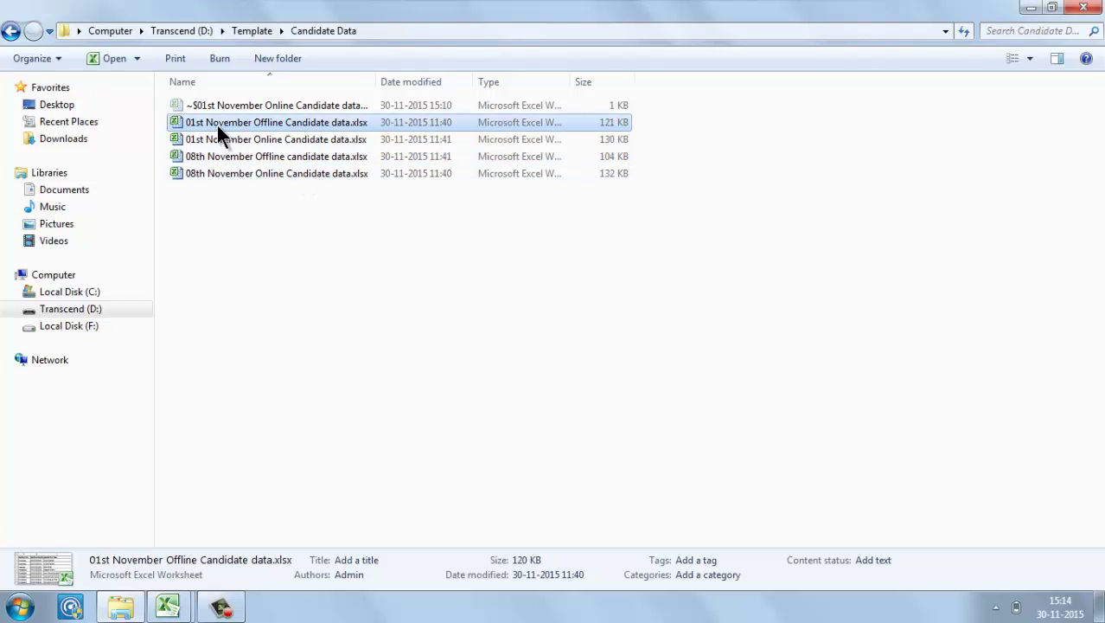
left_click(260, 156)
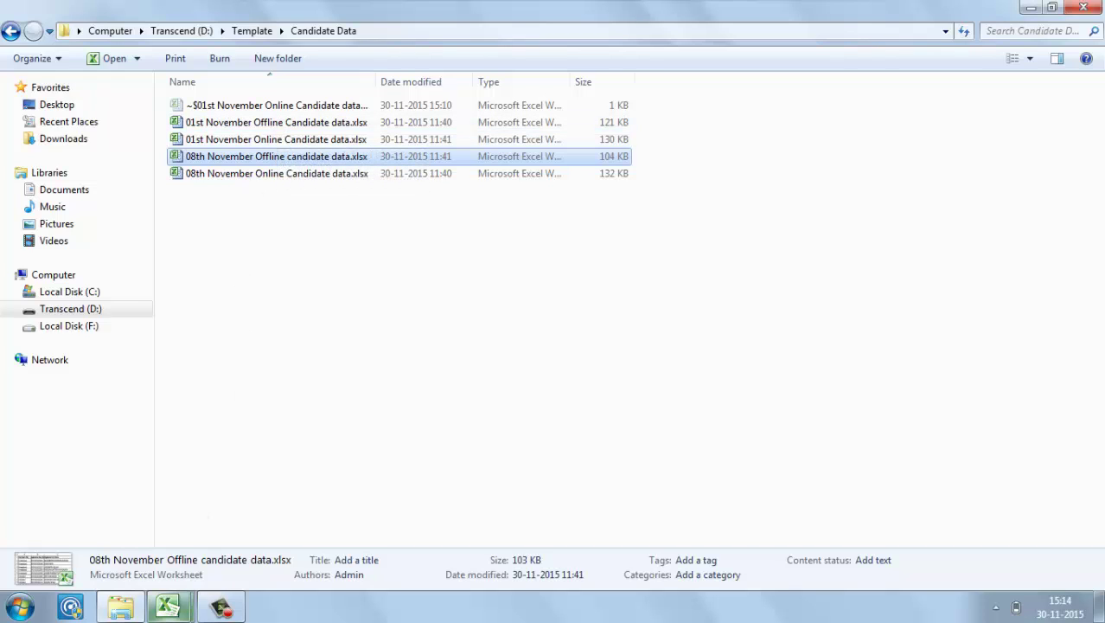
- Switch to Excel, check the Final Candidate Data template again and return to the 01st November Online Candidate data workbook
left_click(151, 610)
left_click(90, 553)
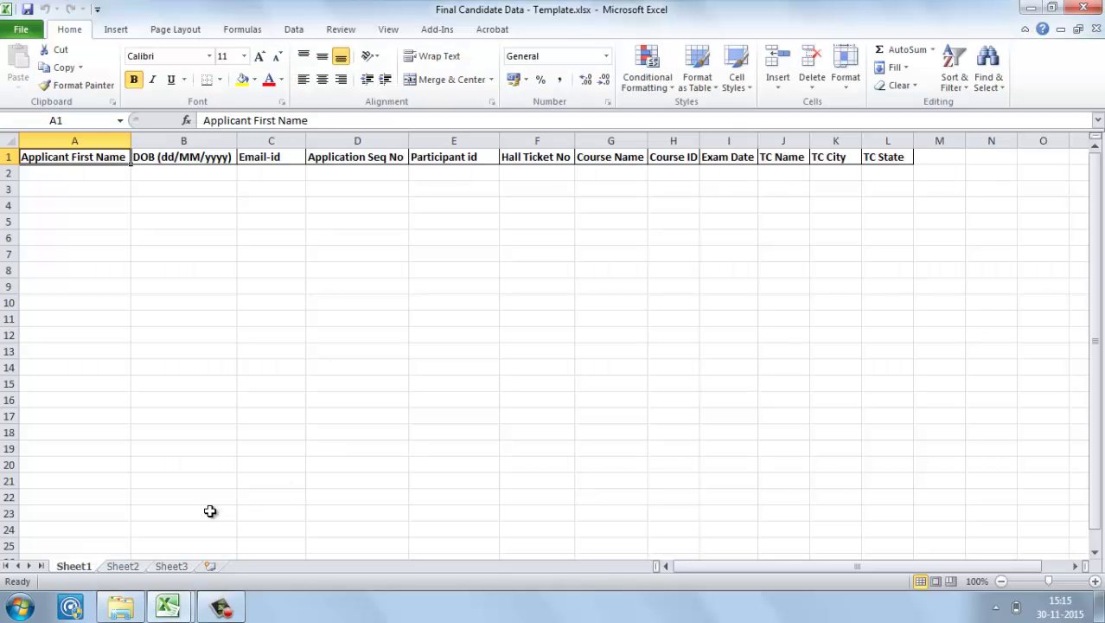
key("alt+Tab")
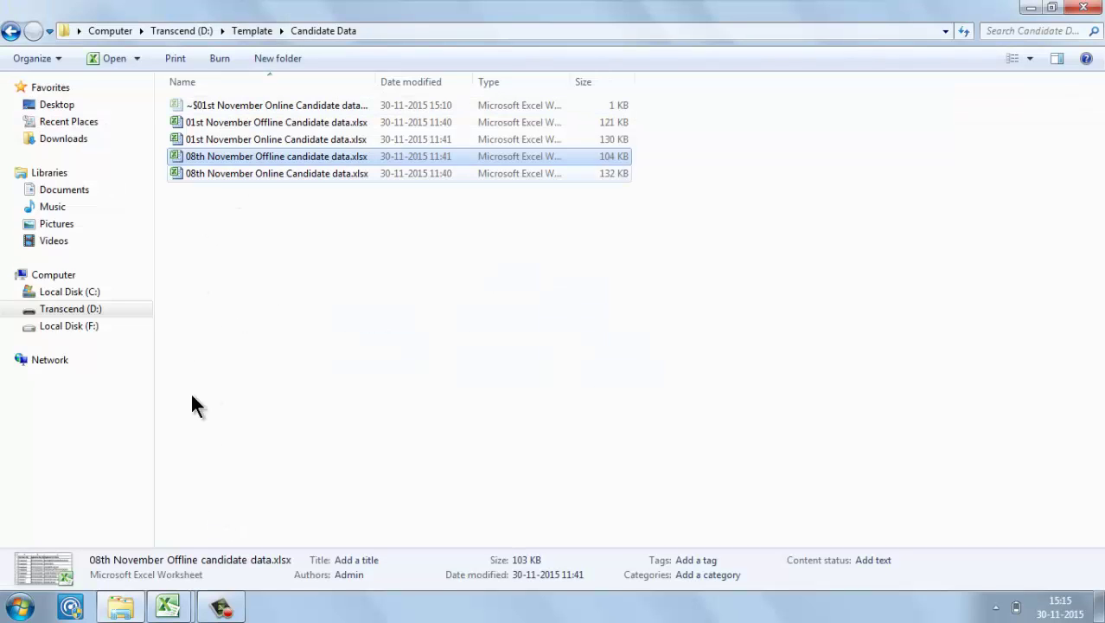
mouse_move(183, 611)
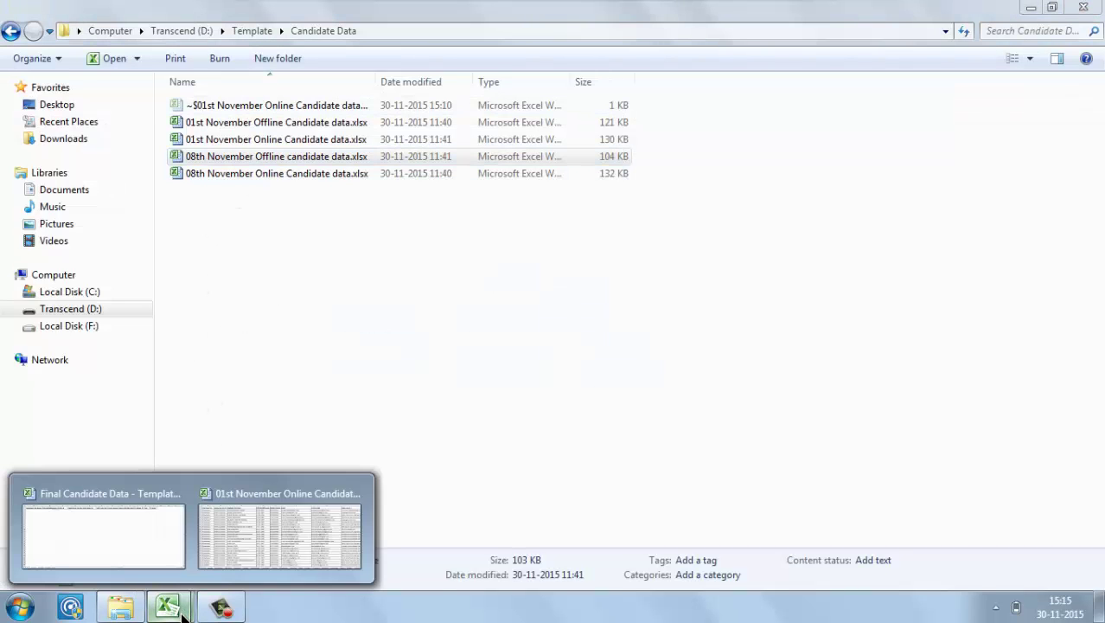
left_click(264, 538)
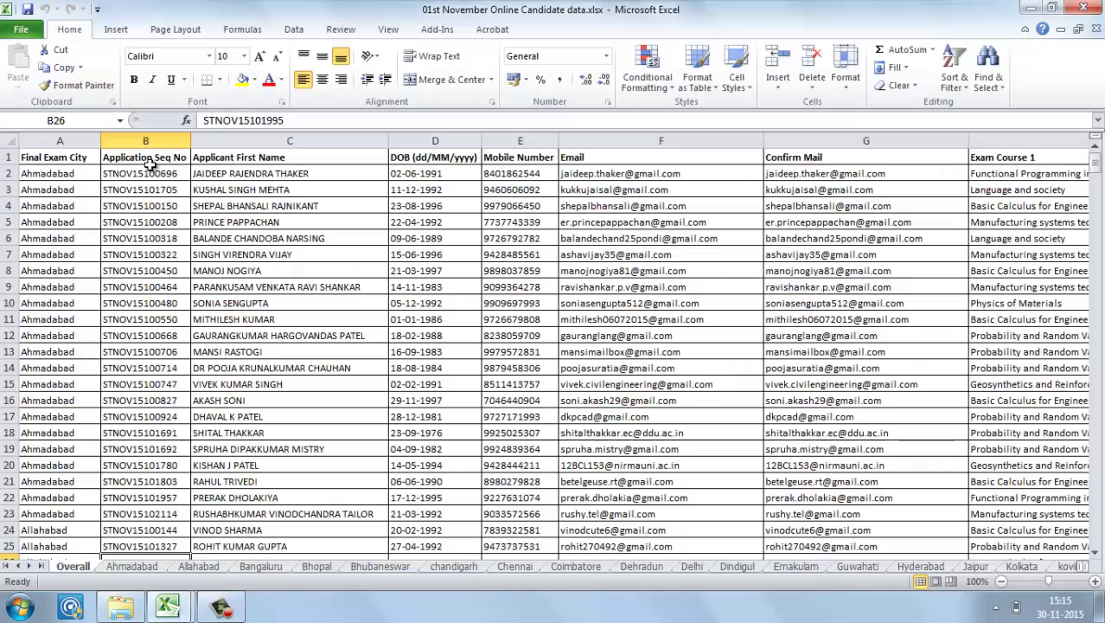
- Examine the column headers across row 1 of the Overall sheet, including the exam course, hall ticket and TC details
key("ctrl+Up")
key("Right")
key("Right")
key("Right")
key("Right")
key("Right")
key("Right")
key("Right")
key("Right")
key("Right")
key("Right")
key("Right")
key("Right")
- Turn on filtering for the header row of the Overall sheet, starting from the Exam Course 1 header
left_click(295, 155)
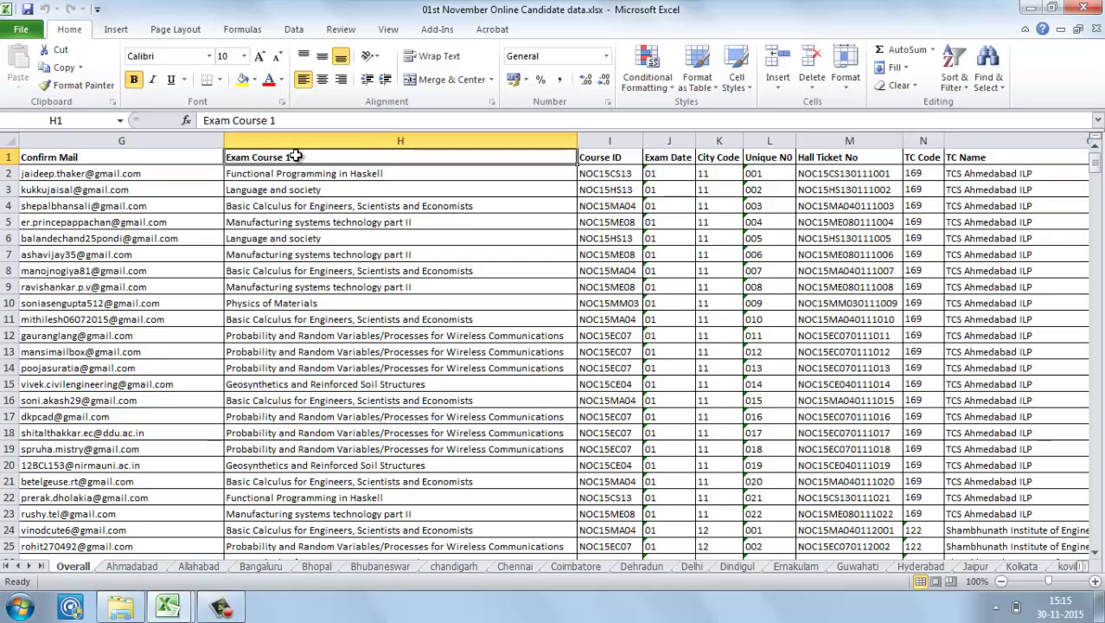
left_click(954, 71)
left_click(948, 158)
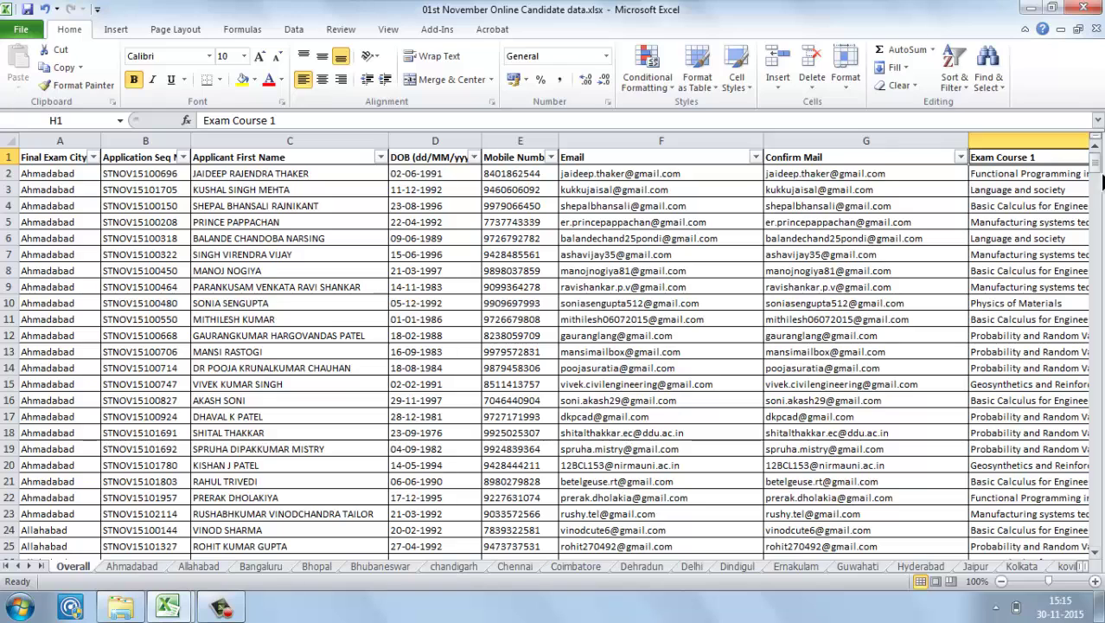
- Filter the Exam Course 1 column to show only the Language and society course
key("Right")
key("Right")
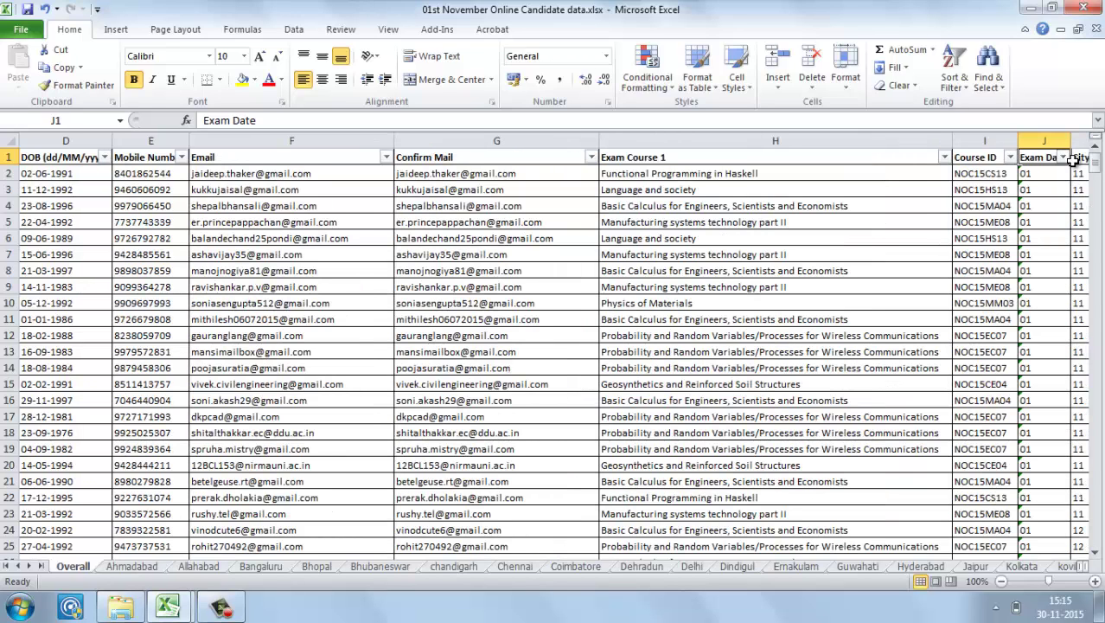
scroll(913, 164, "right", 1)
left_click(916, 157)
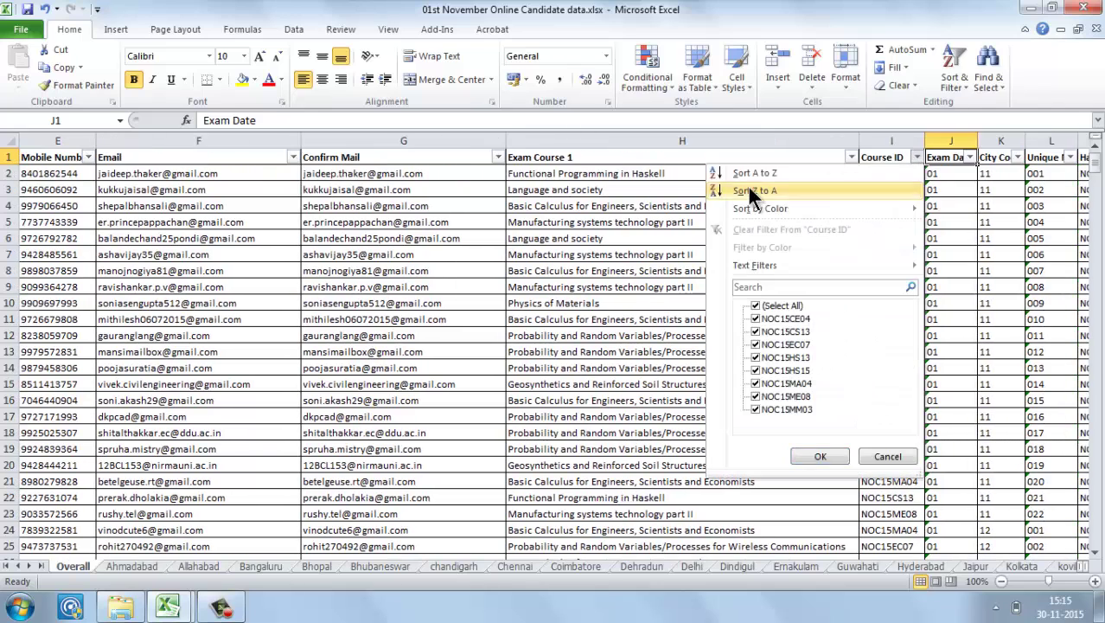
left_click(705, 160)
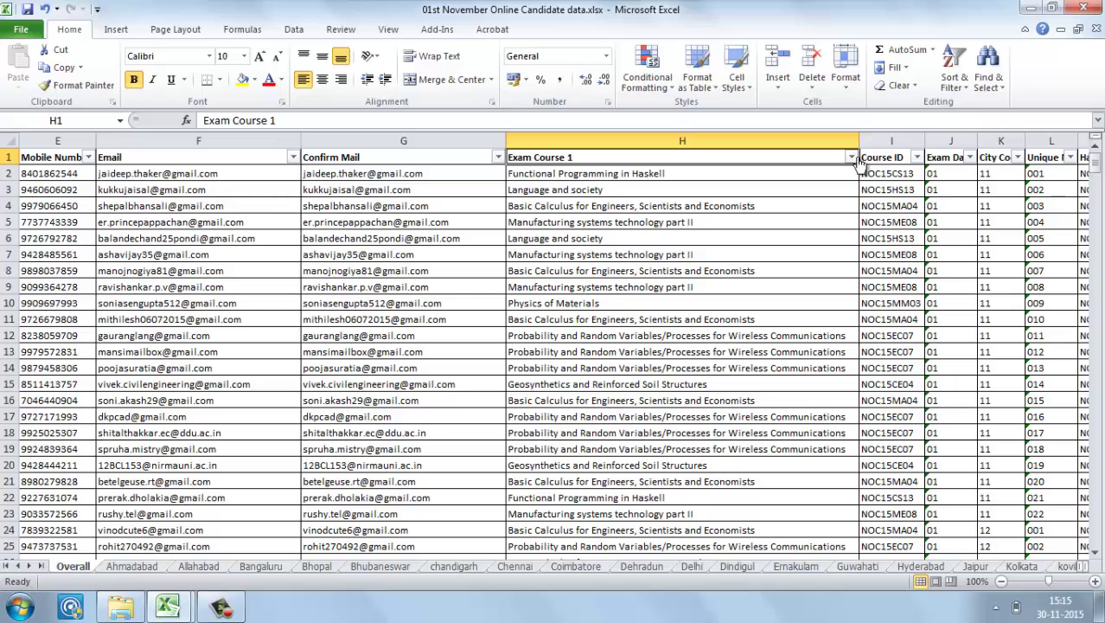
left_click(851, 156)
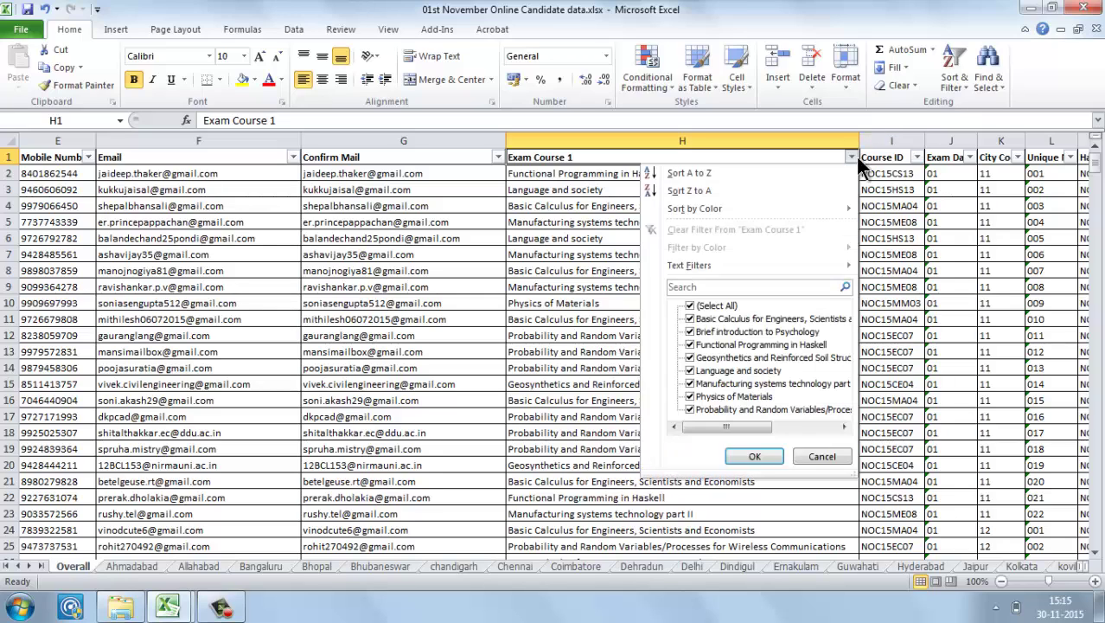
left_click(702, 305)
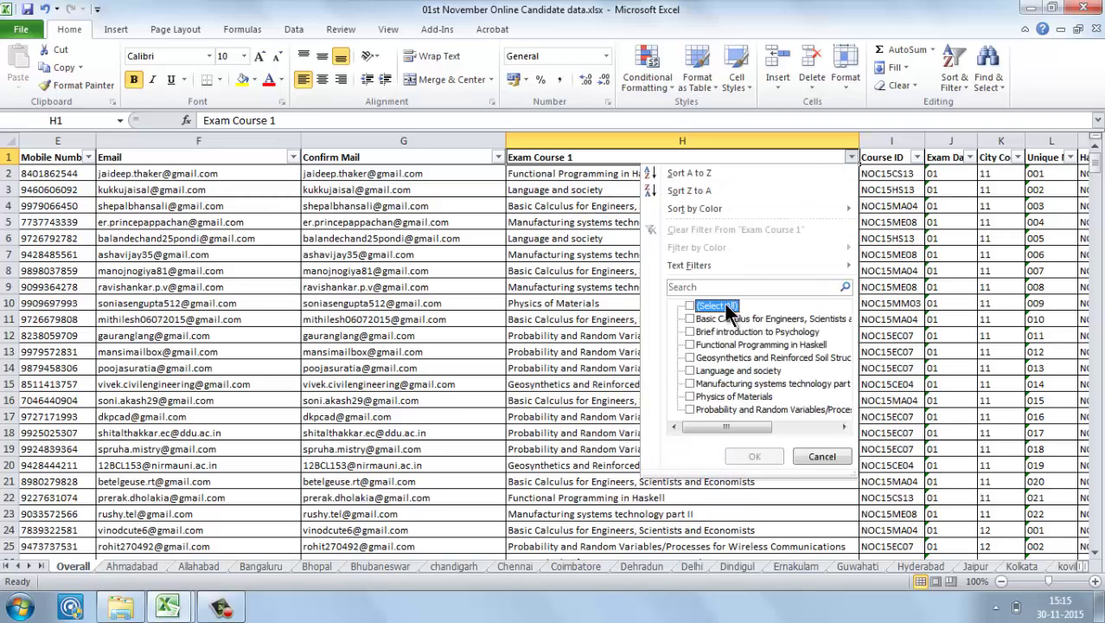
left_click(703, 371)
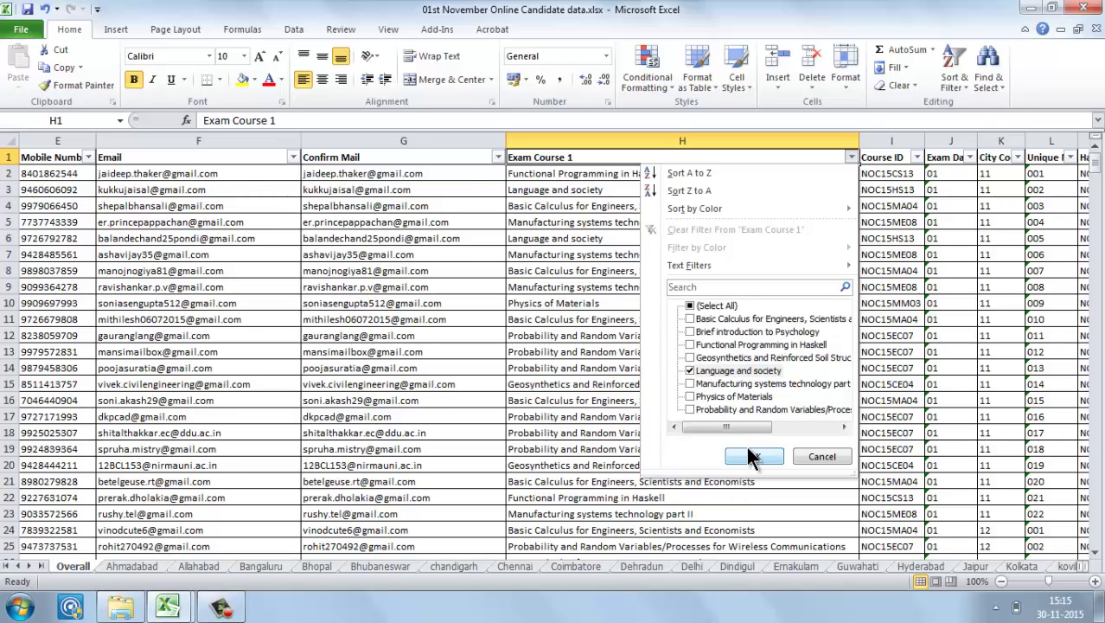
left_click(754, 456)
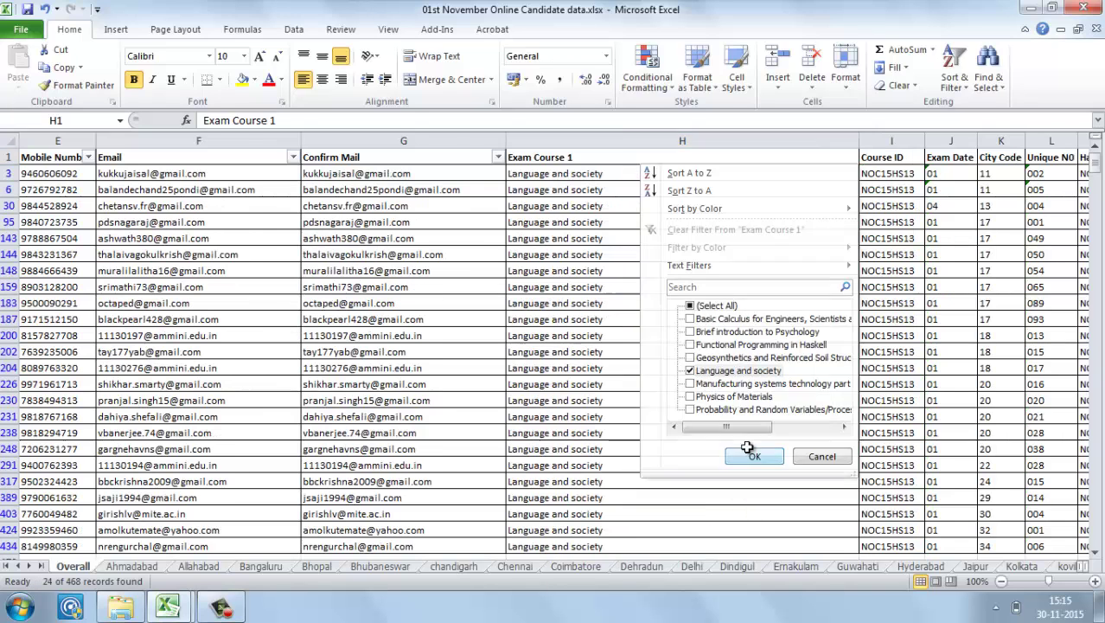
- Copy all filtered Applicant First Name entries, starting from cell C3 and leaving out the header
left_click(560, 176)
key("Left")
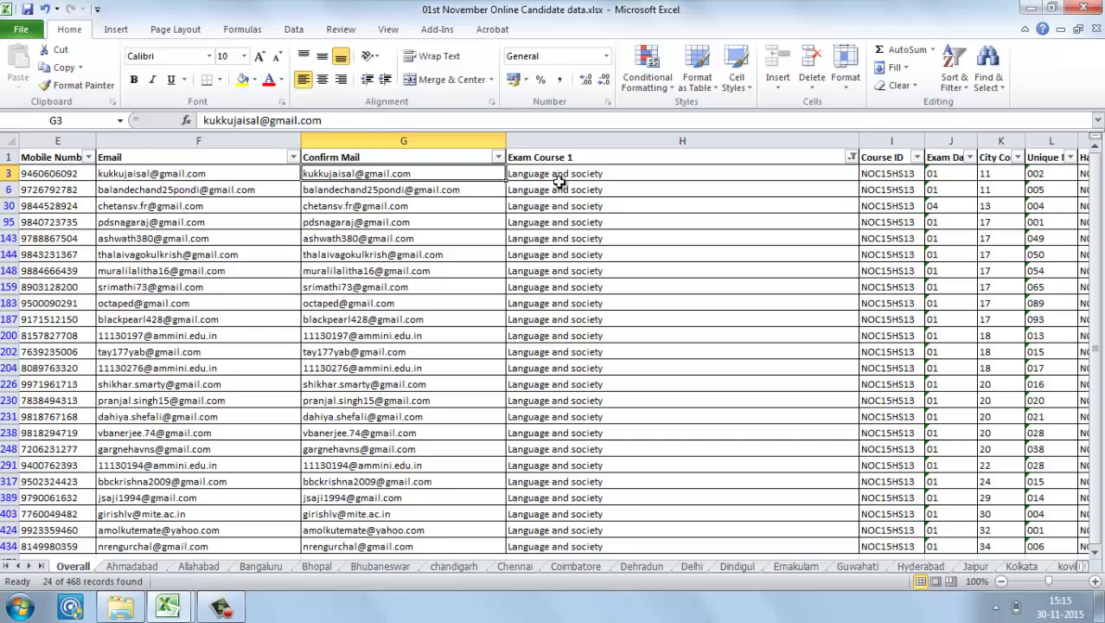
key("Left")
key("Left")
key("Left")
key("Left")
key("Left")
key("Right")
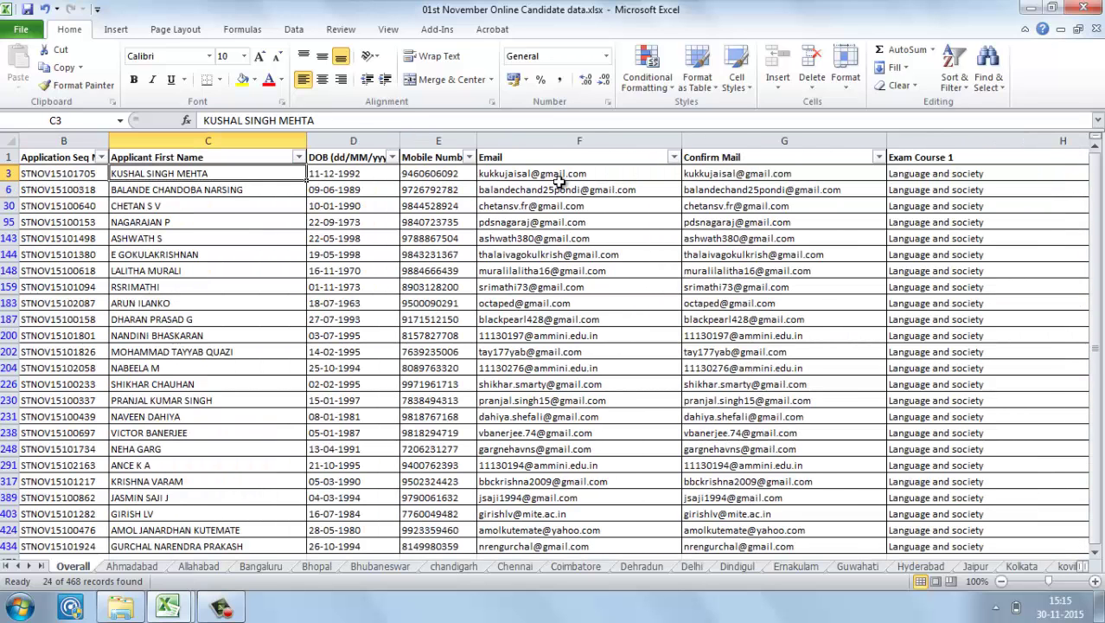
key("ctrl+shift+Down")
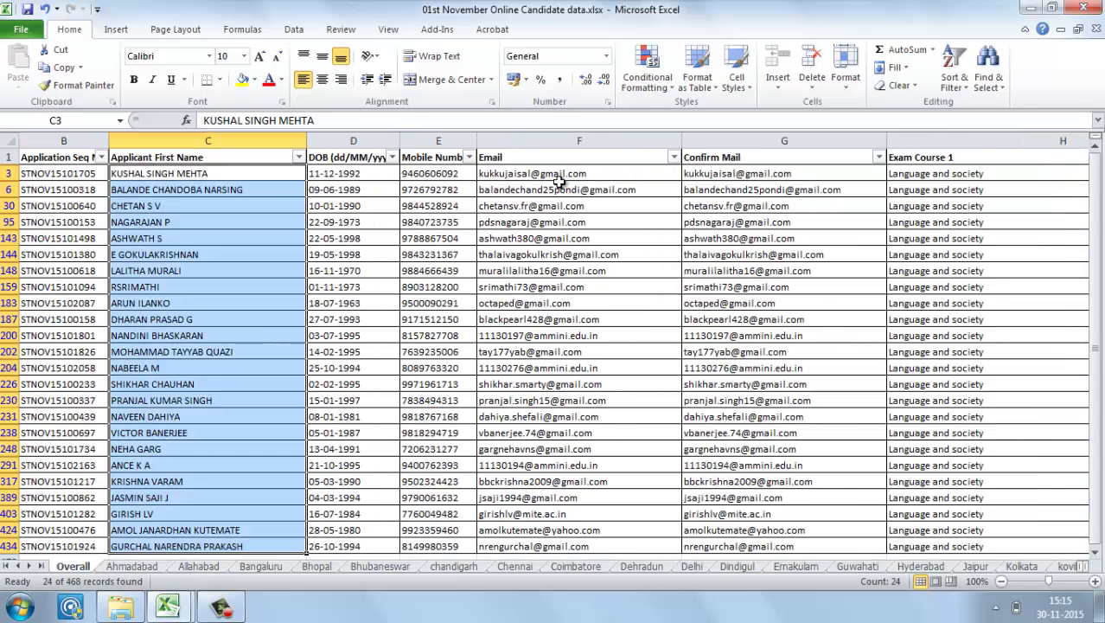
key("ctrl+c")
- Paste the copied applicant names into the Final Candidate Data template under Applicant First Name, starting at cell A2
key("alt+Tab")
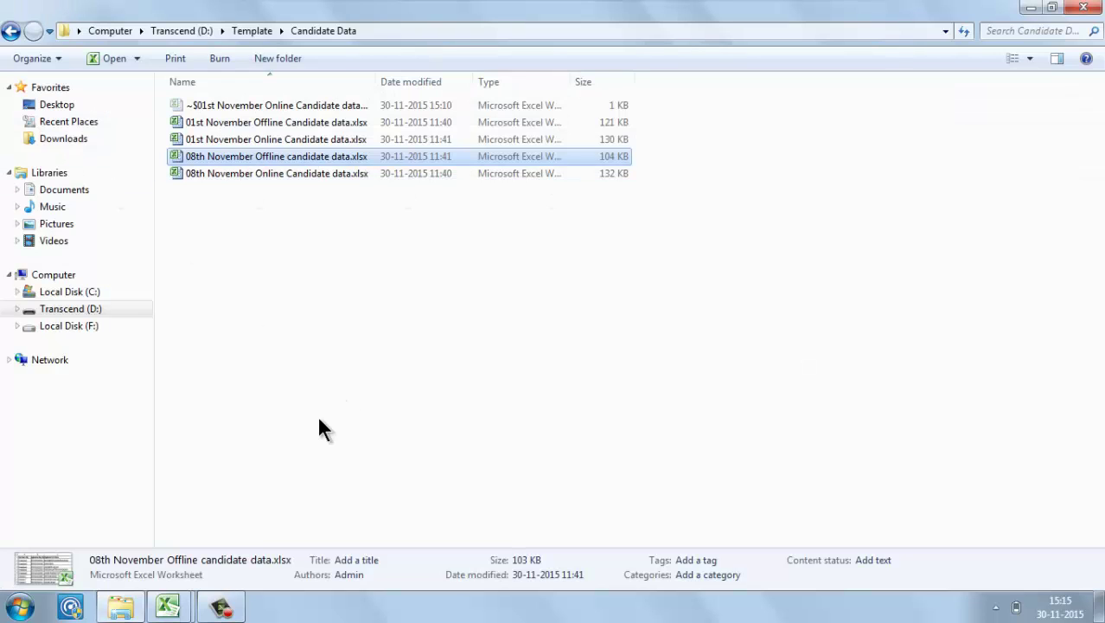
mouse_move(168, 603)
left_click(123, 508)
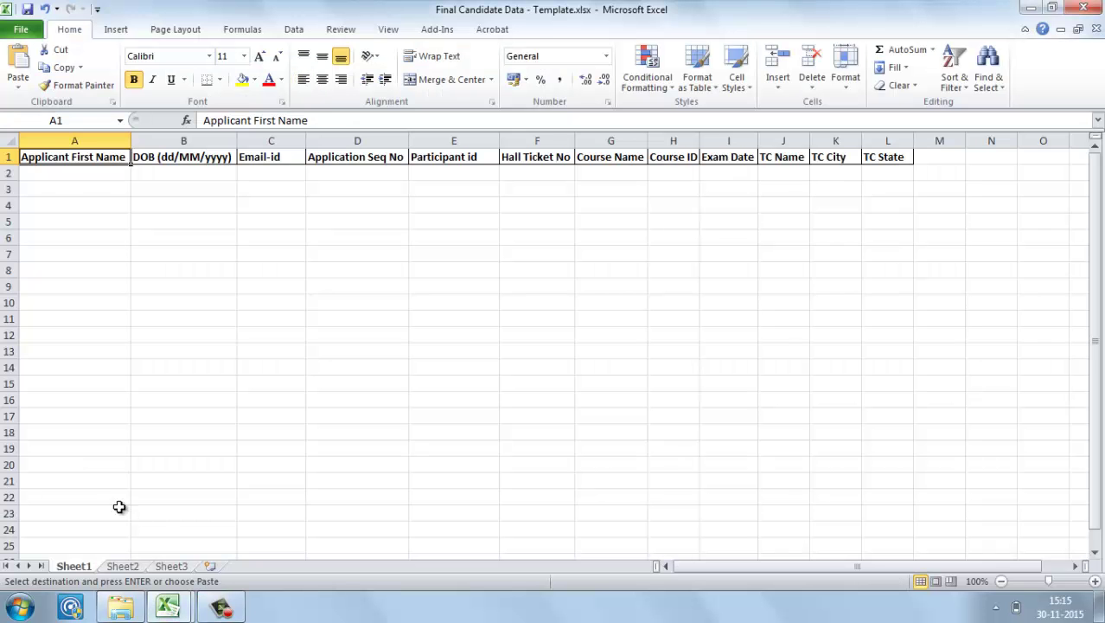
left_click(54, 168)
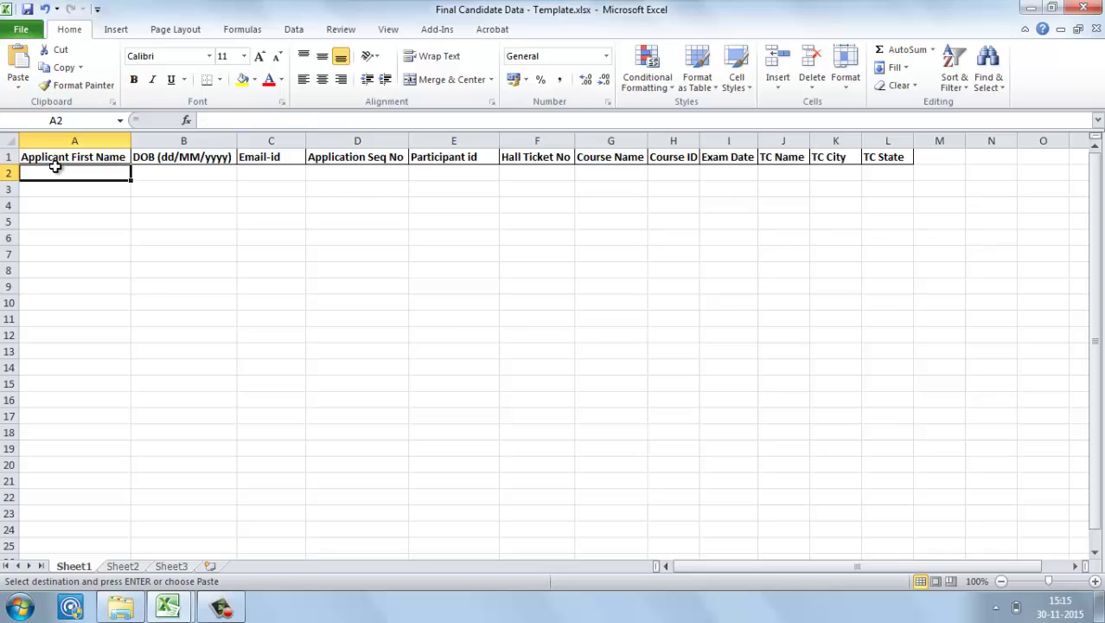
key("ctrl+v")
key("alt+Tab")
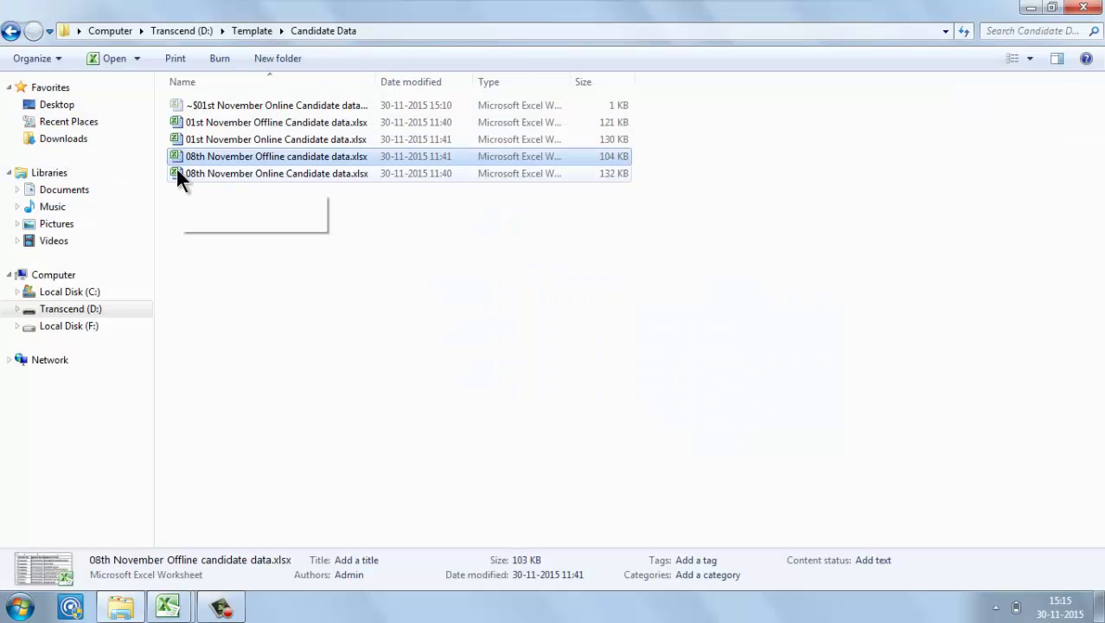
- Copy the filtered DOB entries in the 01st November Online Candidate data workbook, starting from cell D3
key("alt+Tab")
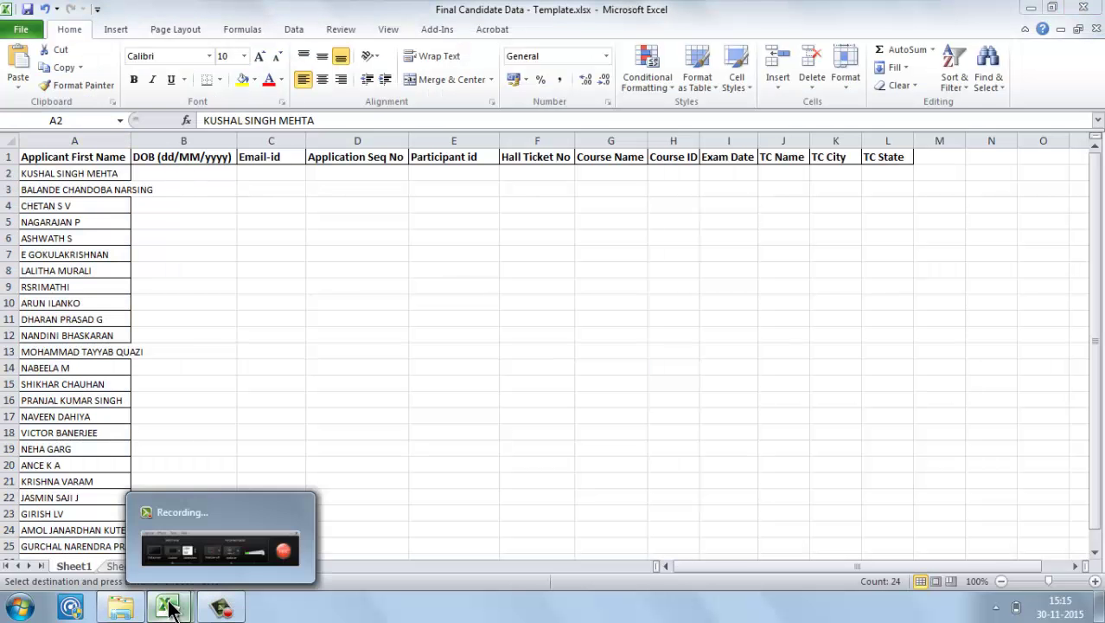
mouse_move(170, 608)
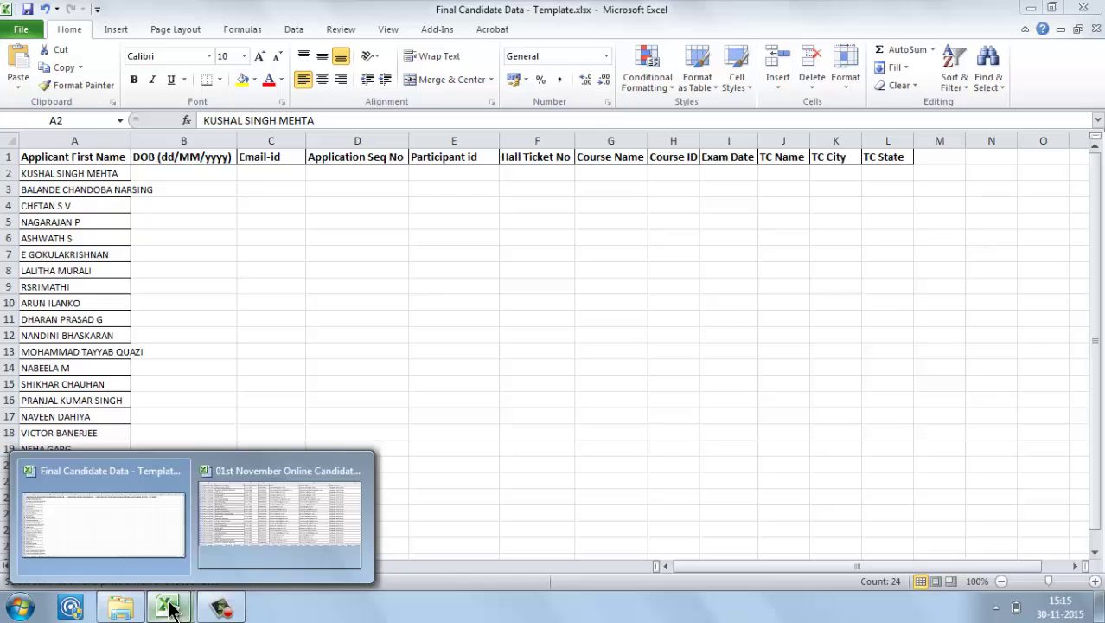
left_click(239, 519)
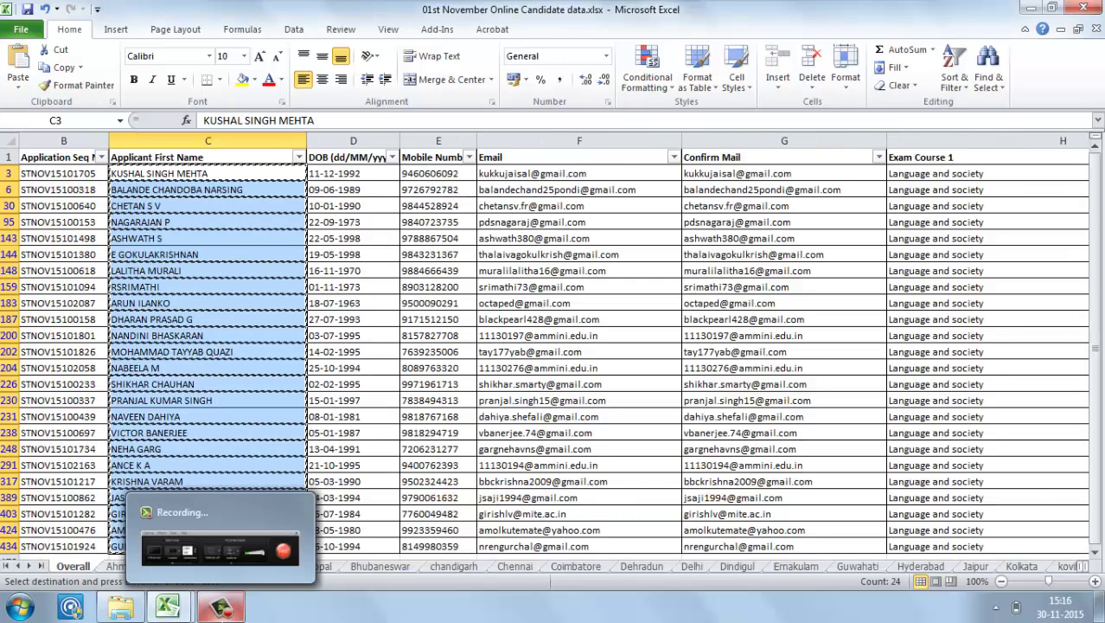
left_click(221, 608)
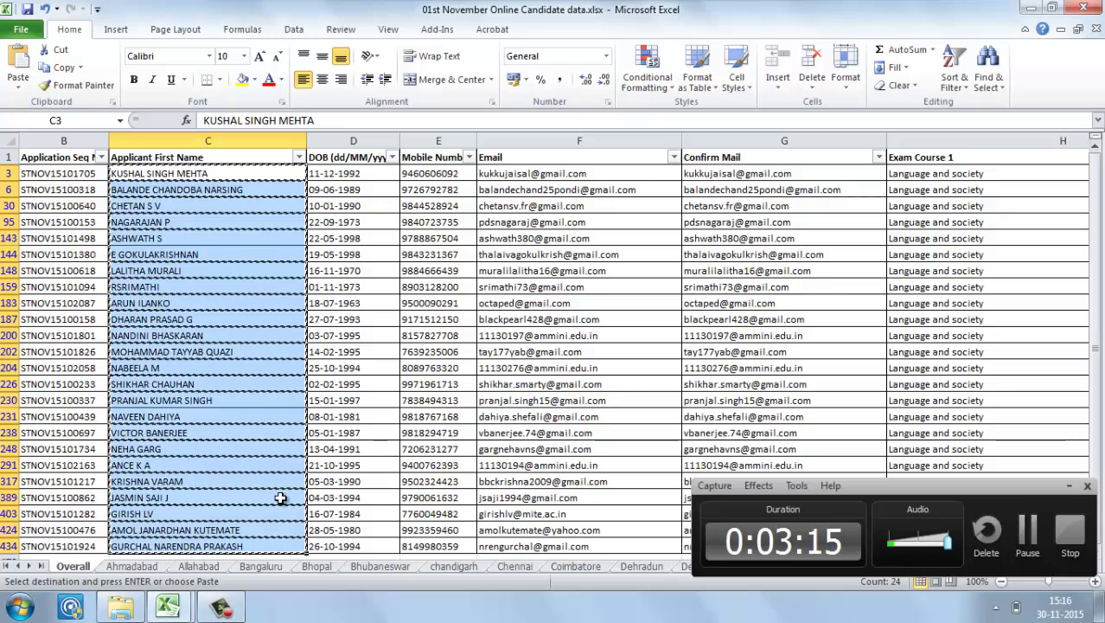
left_click(342, 177)
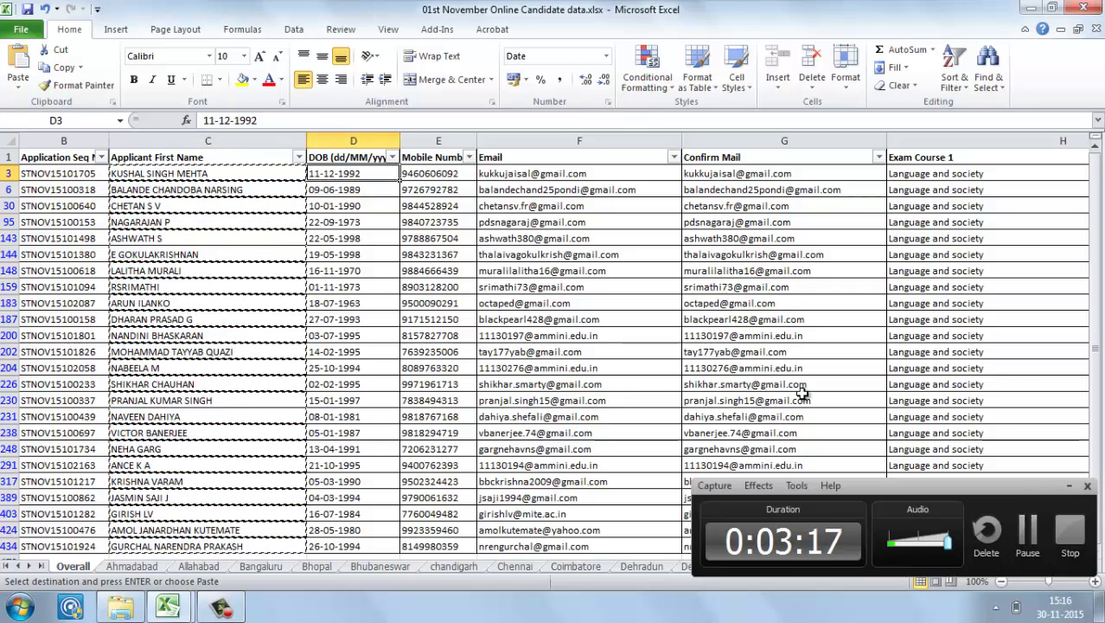
left_click(1069, 486)
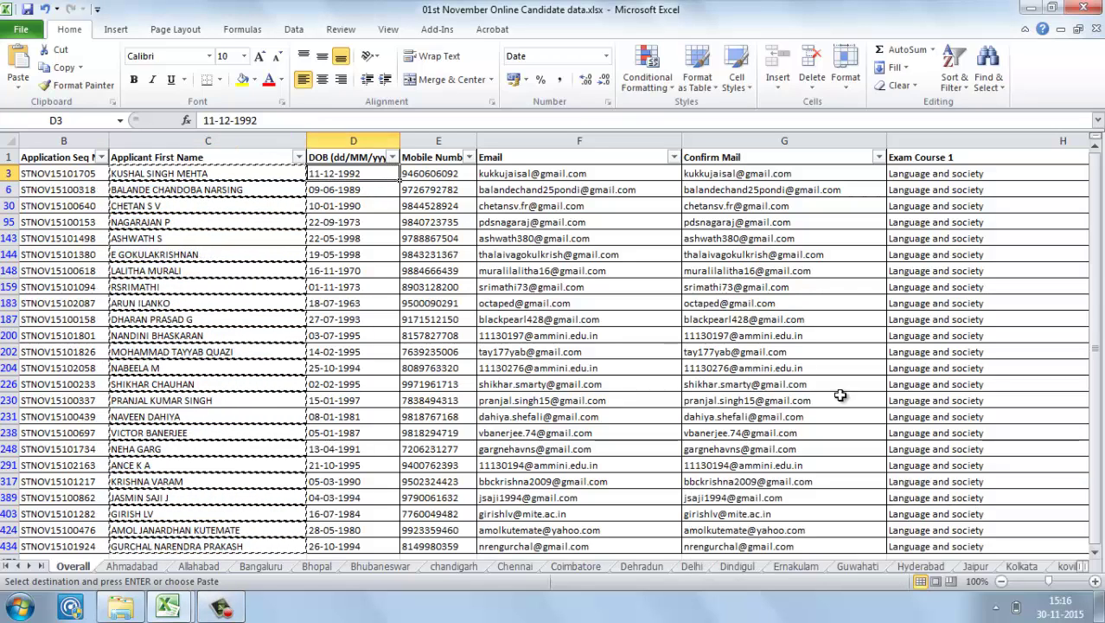
key("ctrl+c")
- Paste the copied birth dates into the Final Candidate Data template under DOB, starting at cell B2
key("ctrl+Tab")
left_click(196, 180)
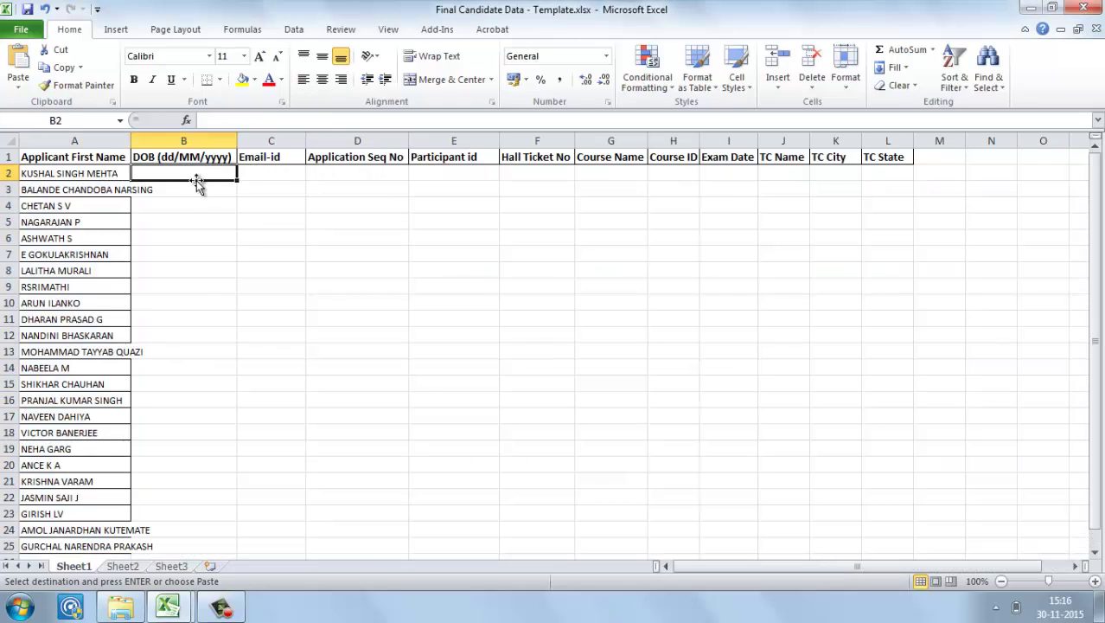
key("ctrl+v")
left_click(198, 177)
- Copy the filtered Email entries from cell F3 down in the online workbook into the template's Email-id column, starting at C2
key("ctrl+Tab")
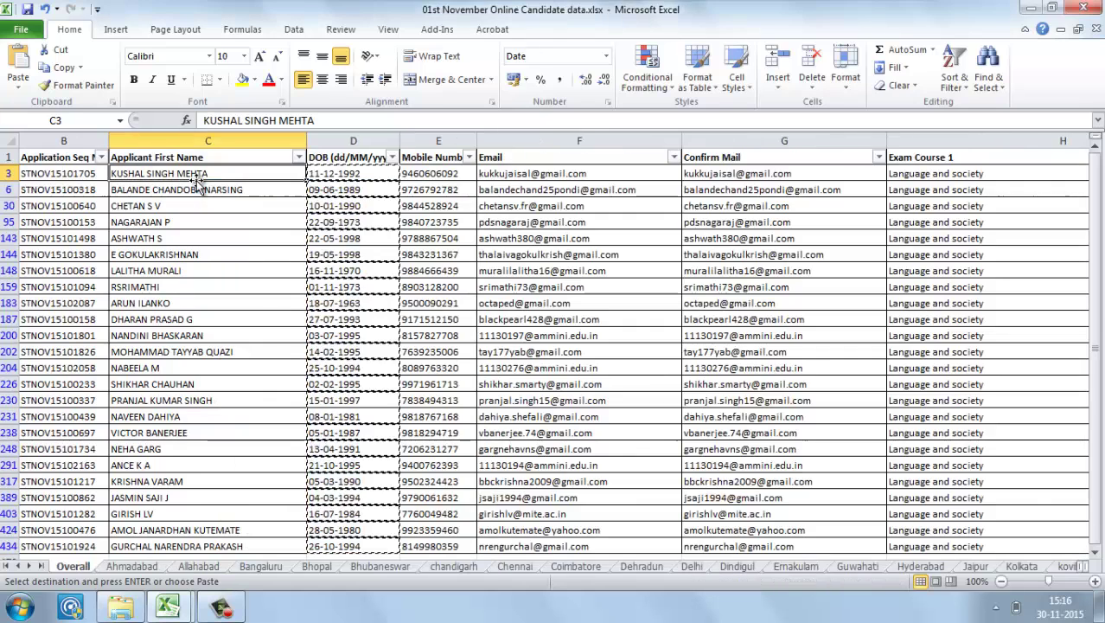
left_click(502, 172)
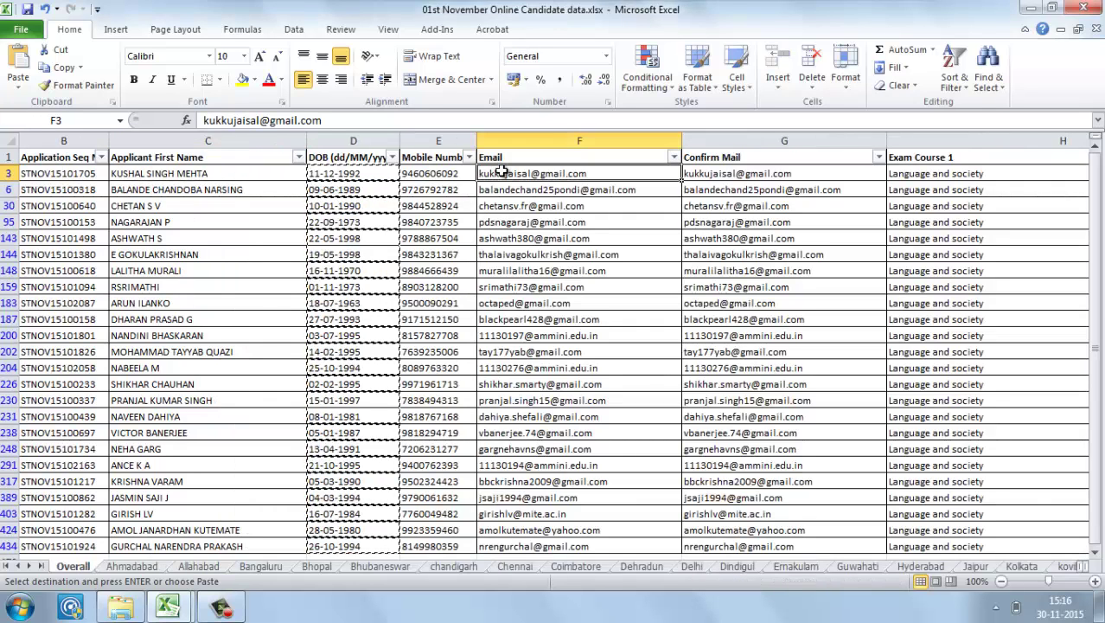
key("ctrl+shift+Down")
key("ctrl+c")
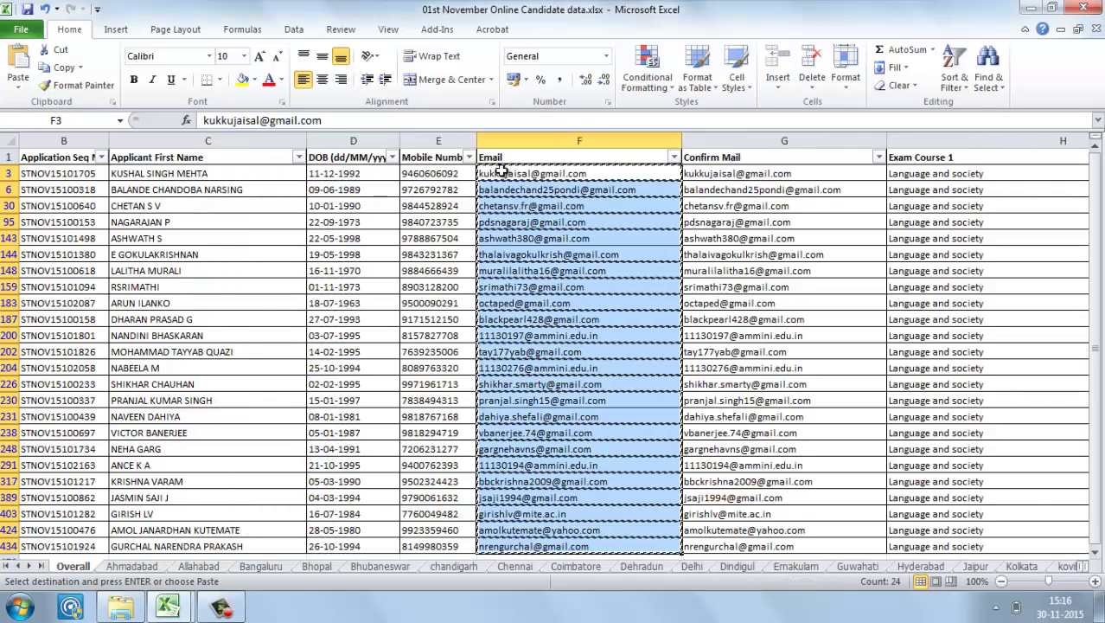
key("ctrl+Tab")
left_click(263, 177)
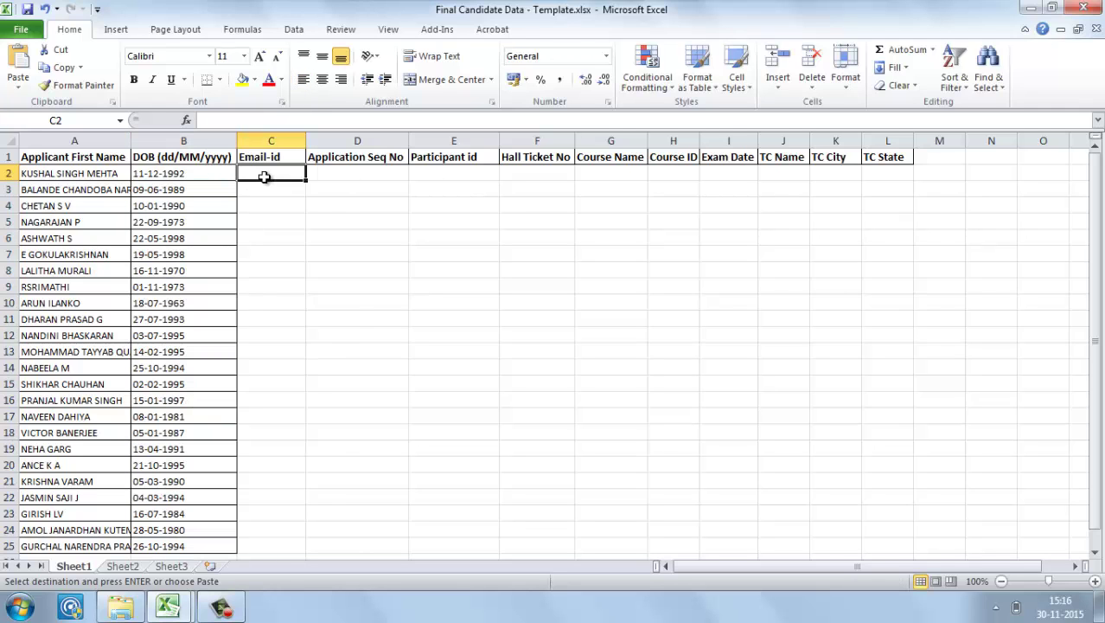
key("ctrl+v")
- Look across the 01st November Online workbook's columns past Email for the data the template needs
key("ctrl+Tab")
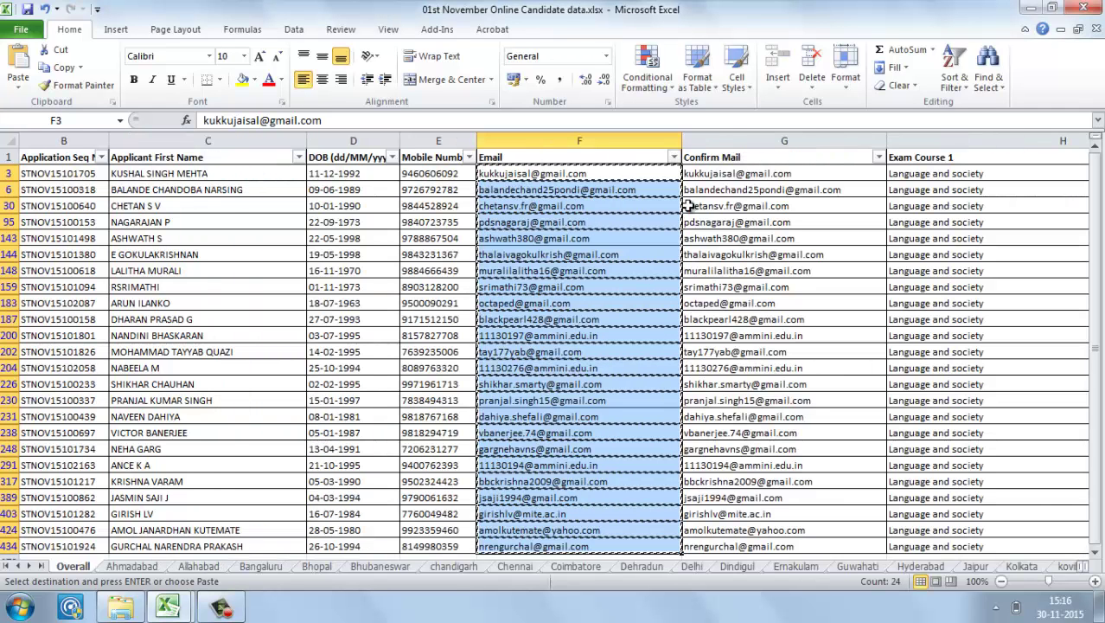
key("Right")
key("Right")
key("Right")
key("Right")
key("Right")
key("Right")
key("Right")
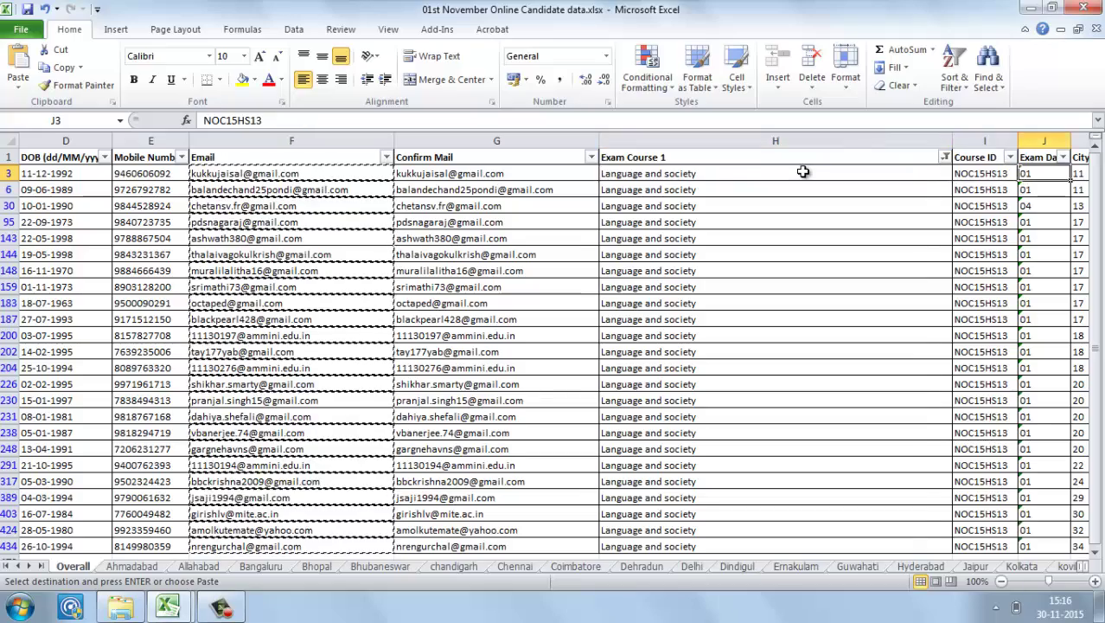
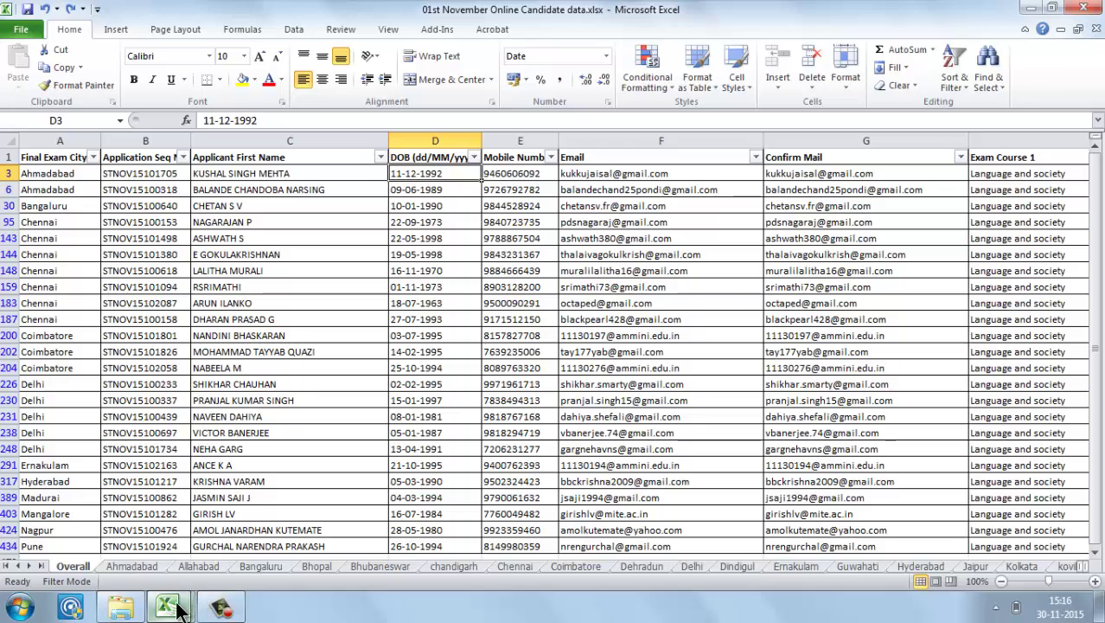
- Switch to the Final Candidate Data template and check its Participant id and Hall Ticket No columns
mouse_move(166, 595)
left_click(138, 551)
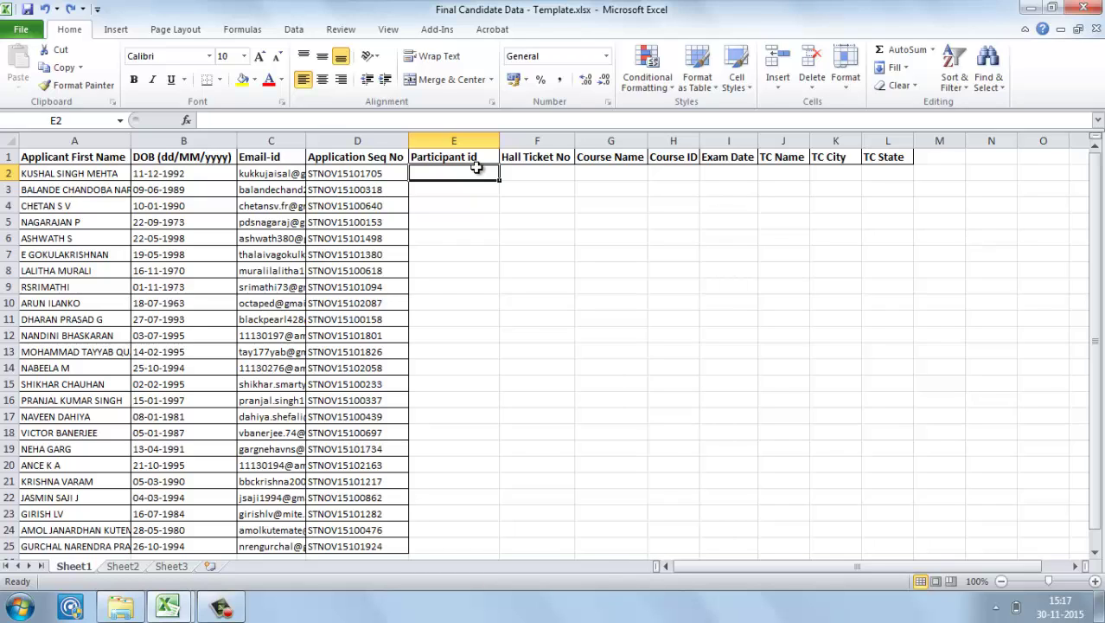
left_click(221, 605)
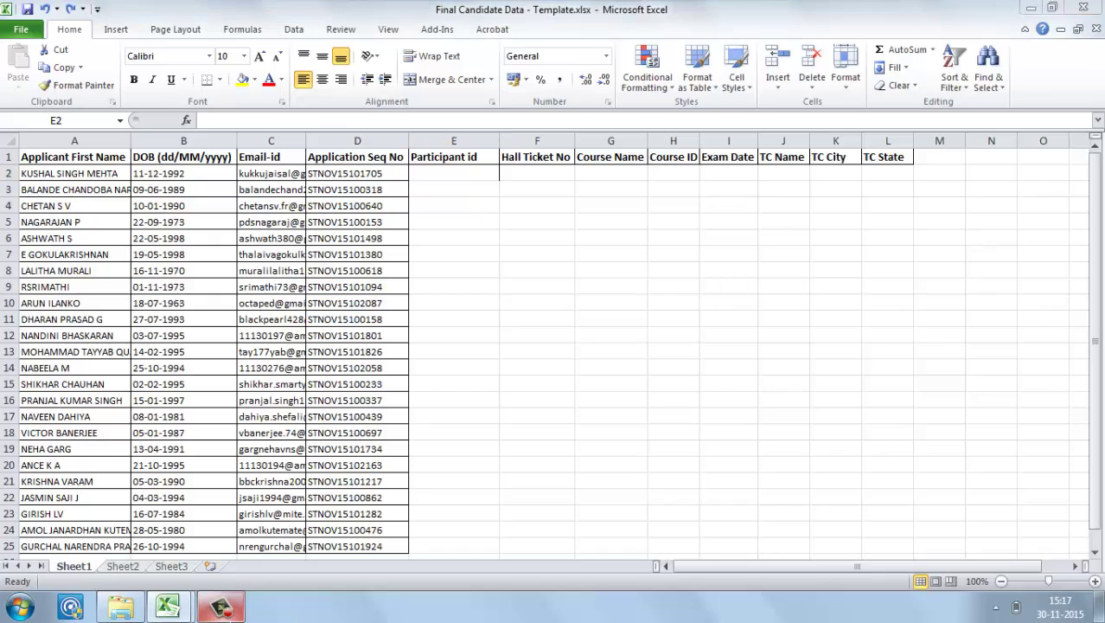
left_click(1026, 530)
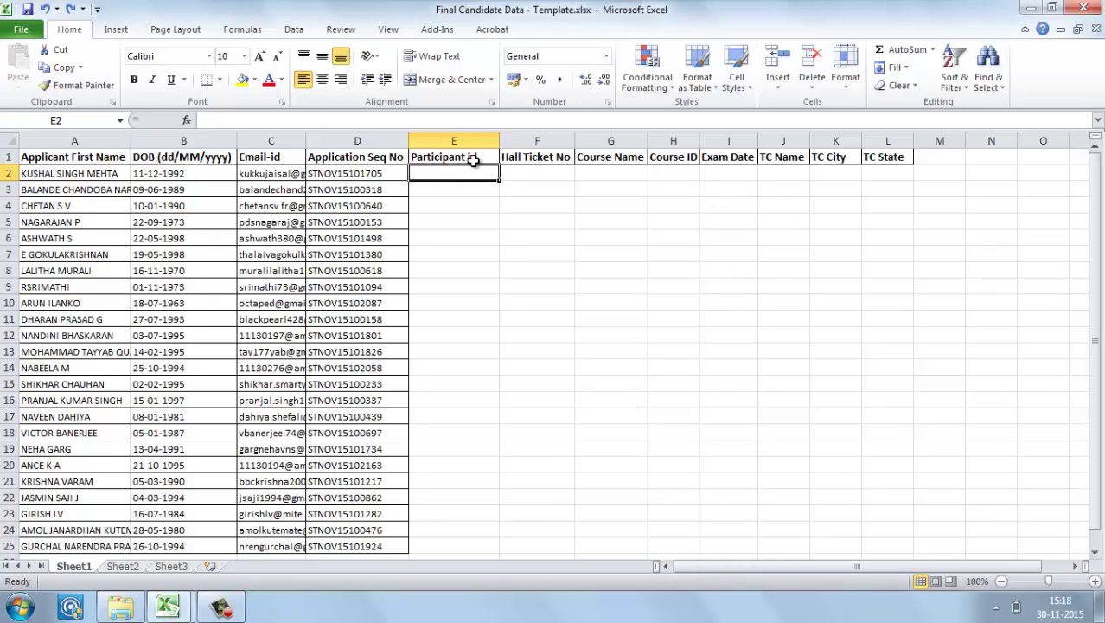
left_click(473, 161)
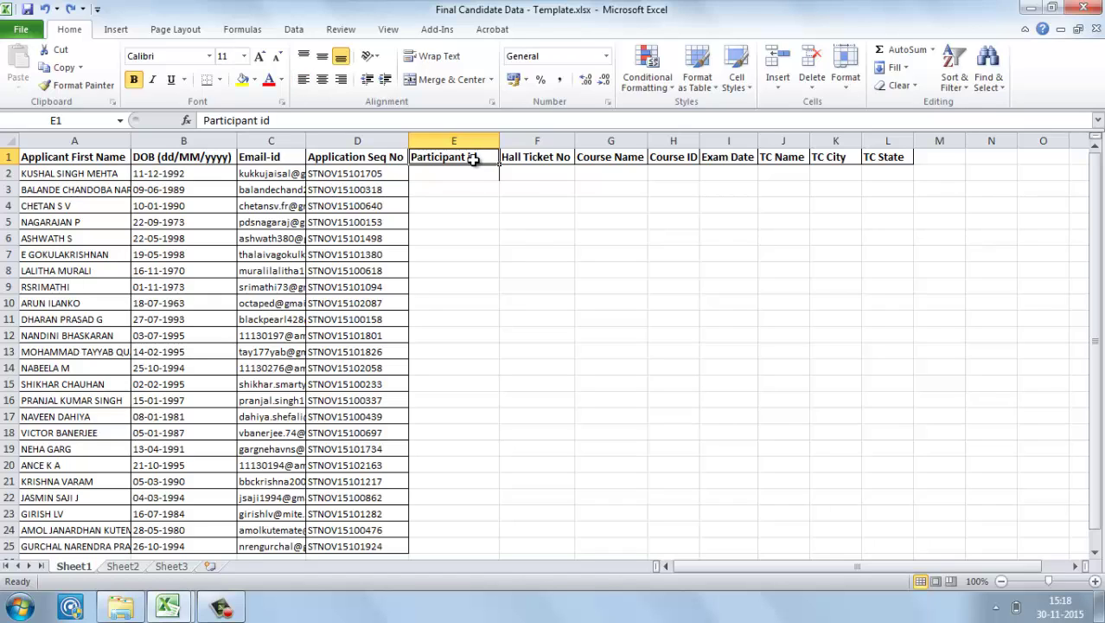
left_click(465, 171)
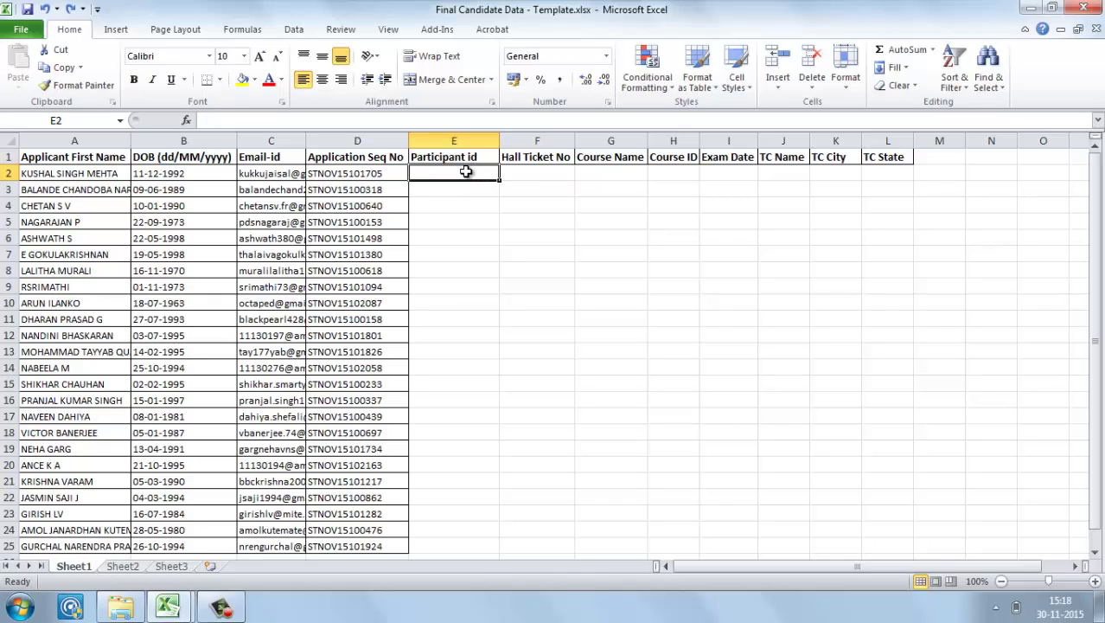
key("Tab")
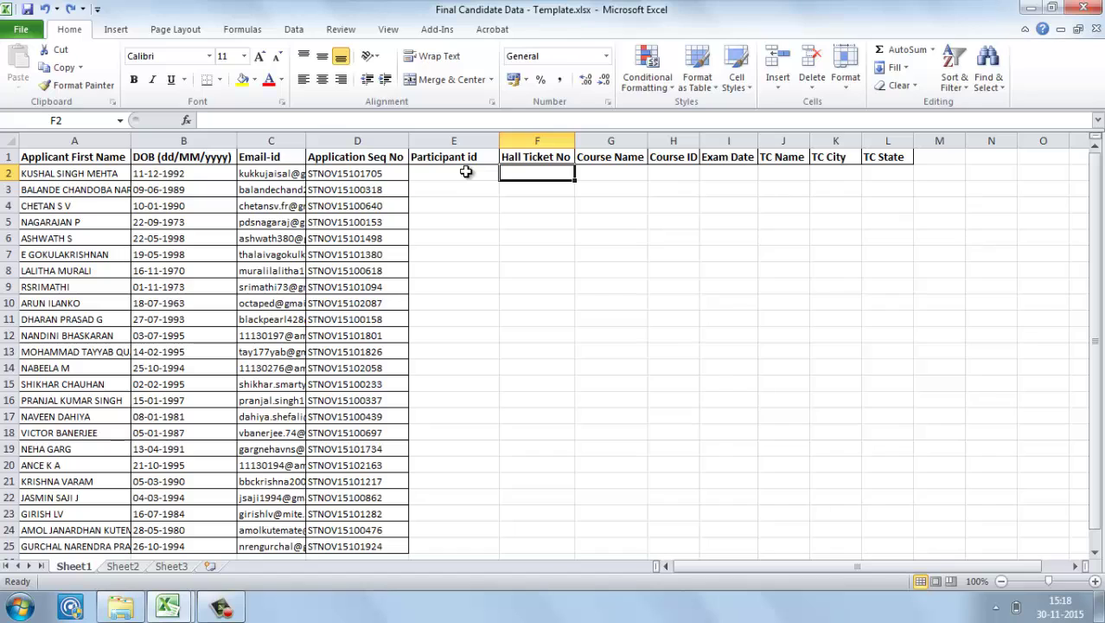
- Copy all filtered Hall Ticket No entries in the 01st November Online workbook, starting from cell M3
key("alt+Tab")
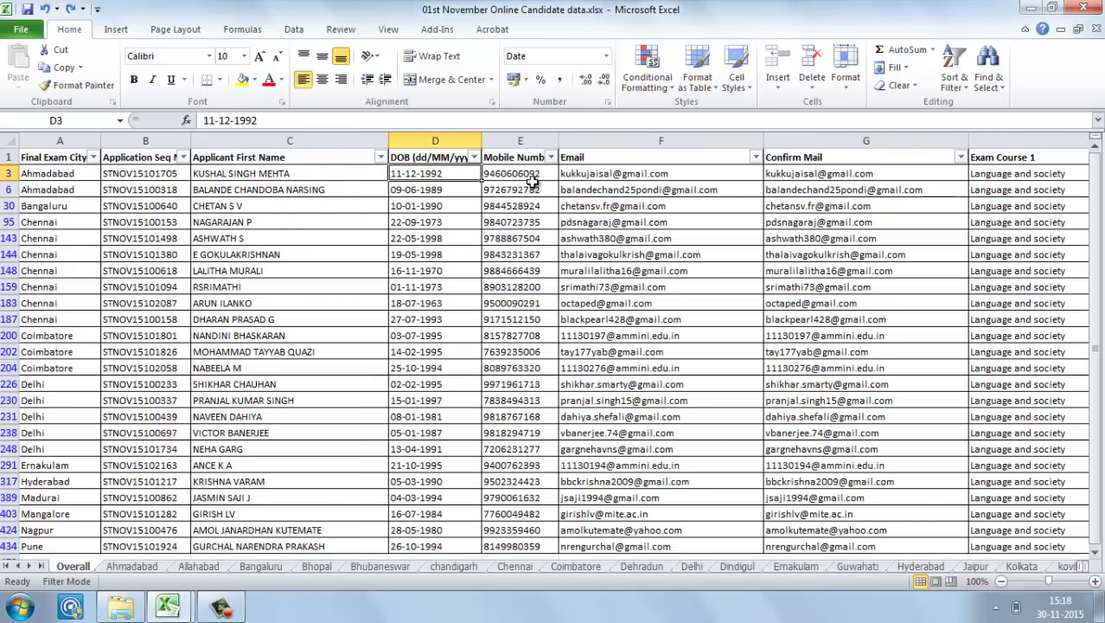
key("Right")
key("Right")
key("Right")
key("Right")
key("Right")
key("Right")
key("Right")
key("Right")
key("Right")
key("Right")
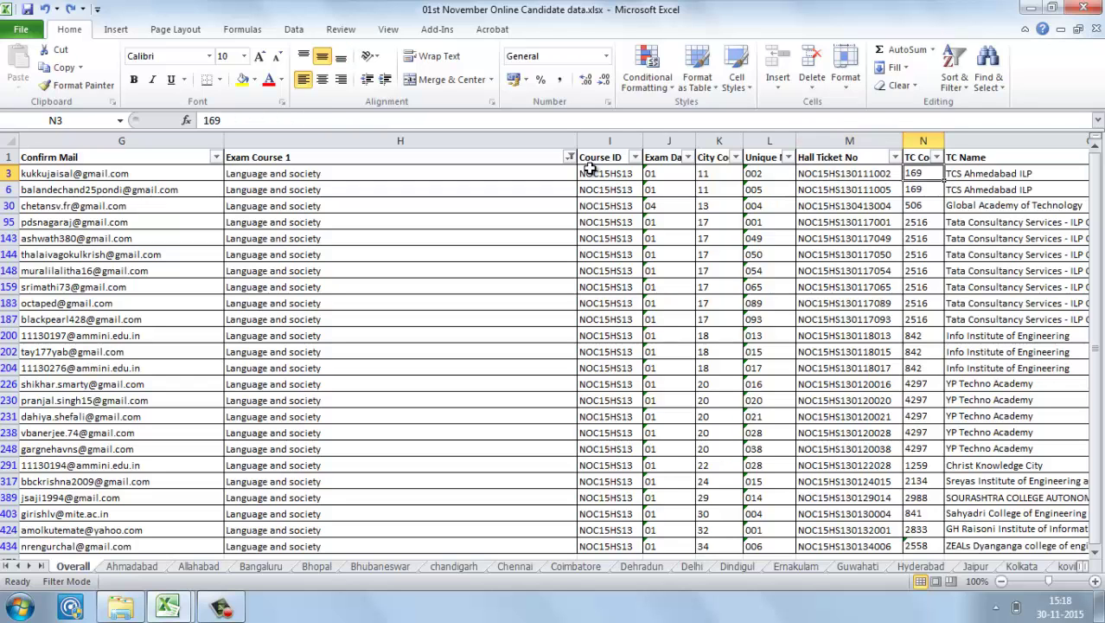
key("Left")
key("ctrl+shift+Down")
key("ctrl+c")
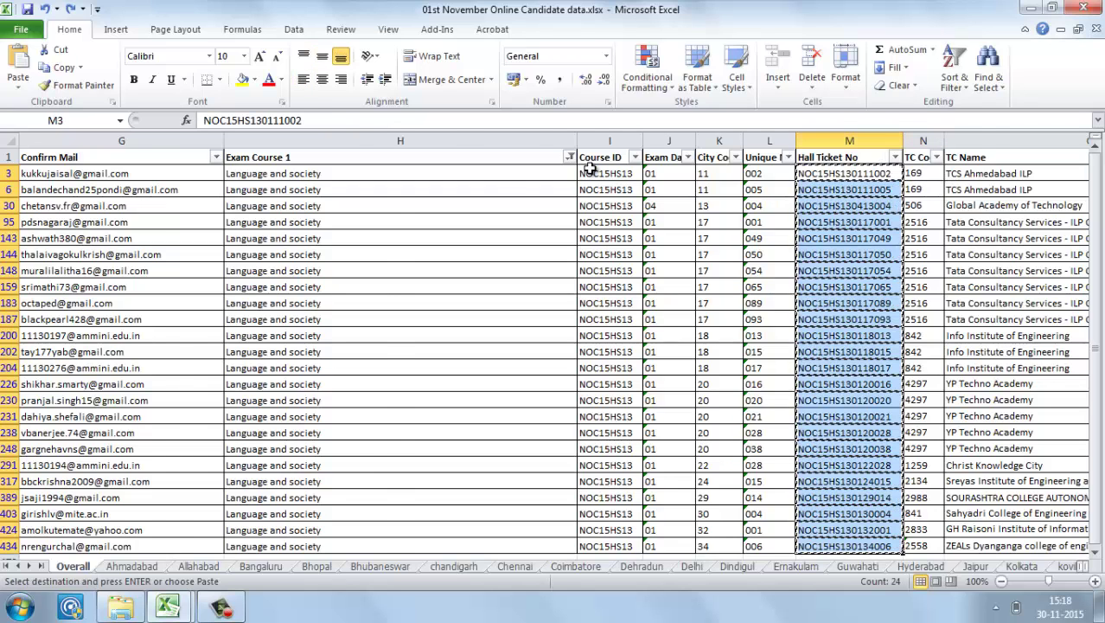
key("alt+Tab")
left_click(467, 172)
key("ctrl+v")
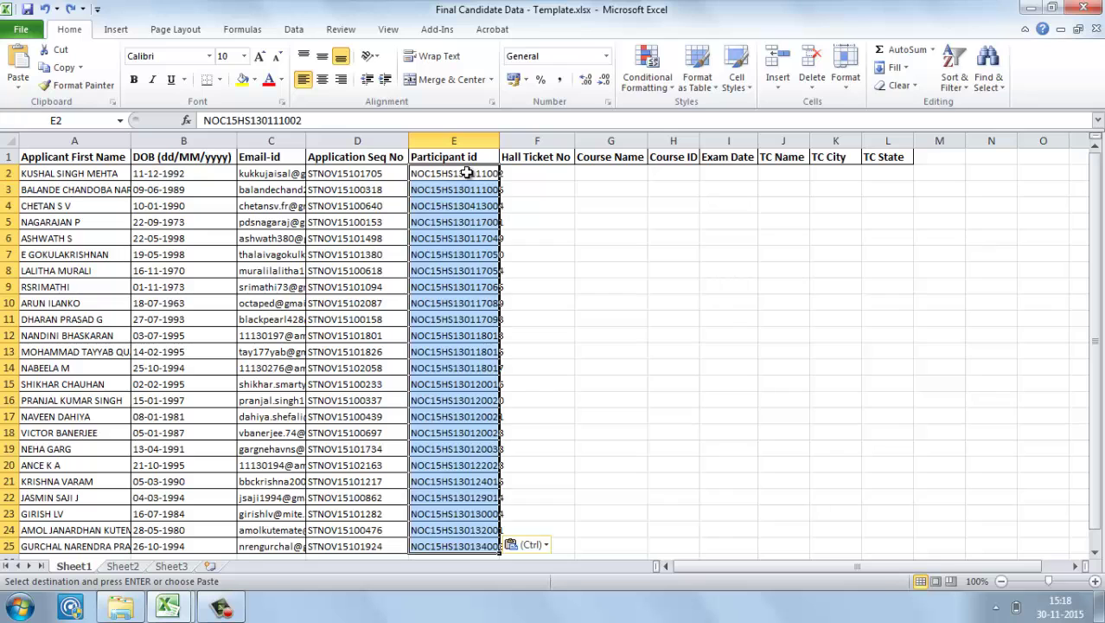
left_click(522, 176)
key("alt+Tab")
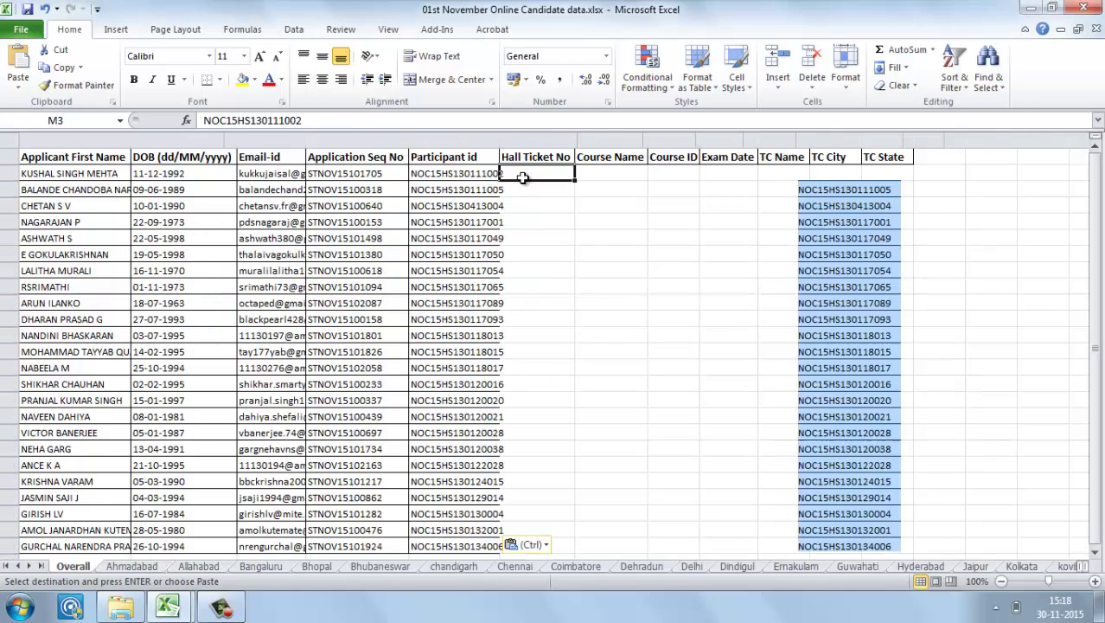
key("alt+Tab")
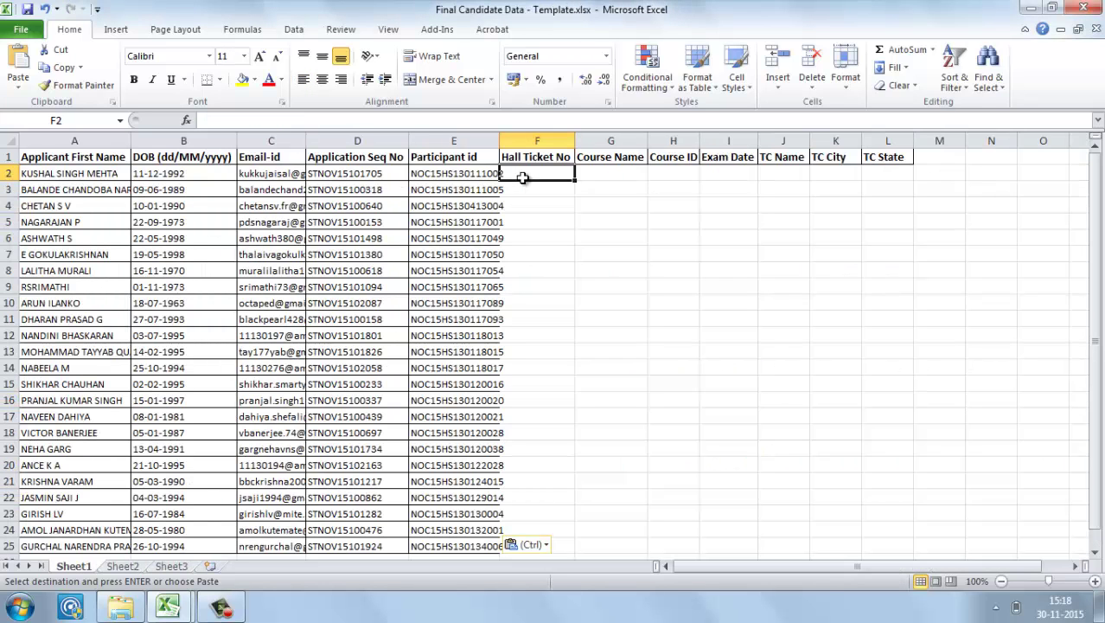
key("ctrl+z")
- Paste the copied hall ticket numbers into the template under Hall Ticket No, starting at cell F2
left_click(522, 177)
key("ctrl+v")
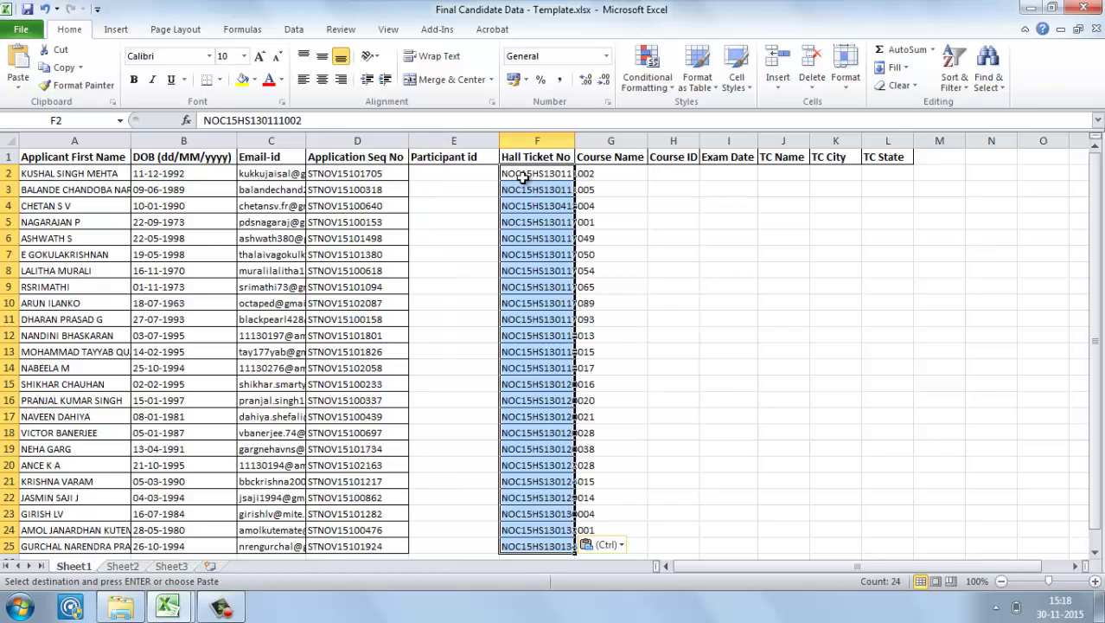
key("Return")
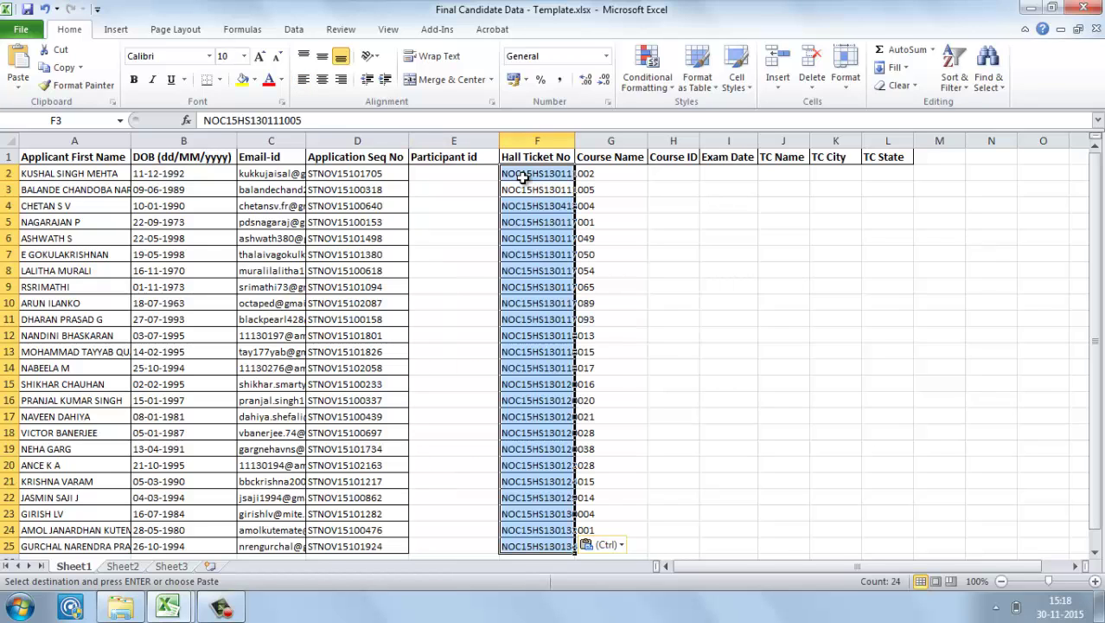
left_click(593, 173)
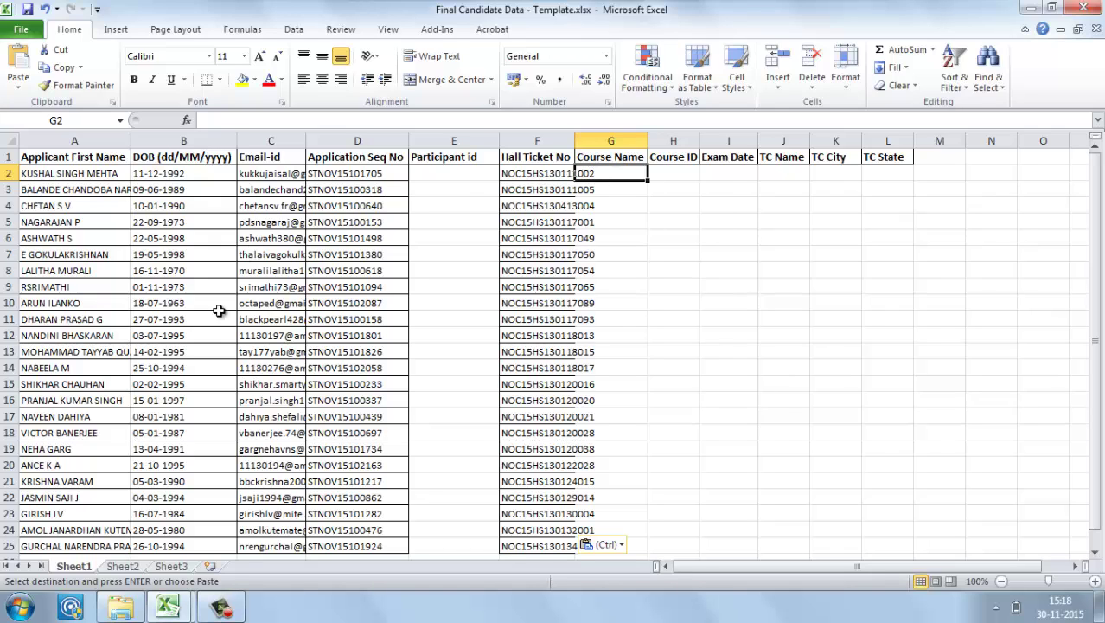
- Rename Sheet1 of the template as LANGUAGE AND SOCIETY
right_click(74, 567)
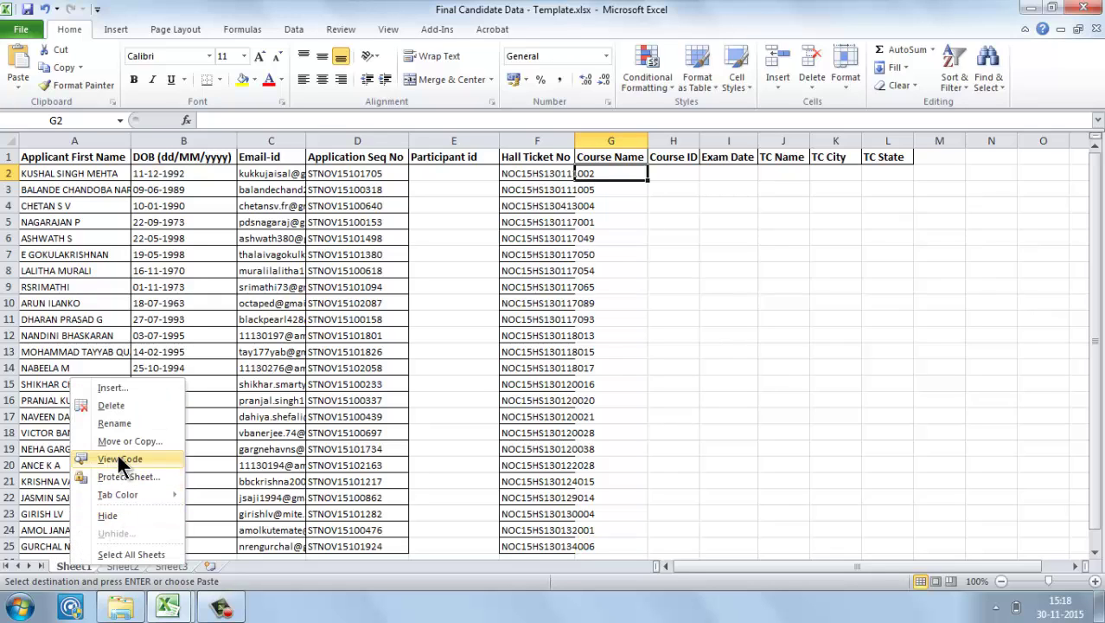
left_click(123, 419)
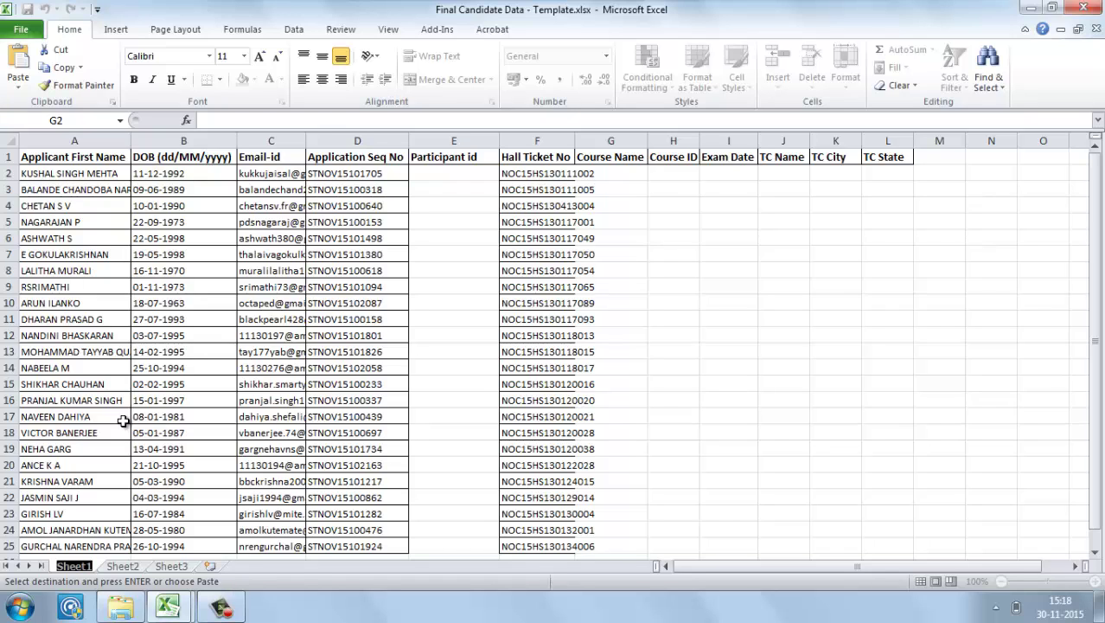
type("LANGUA")
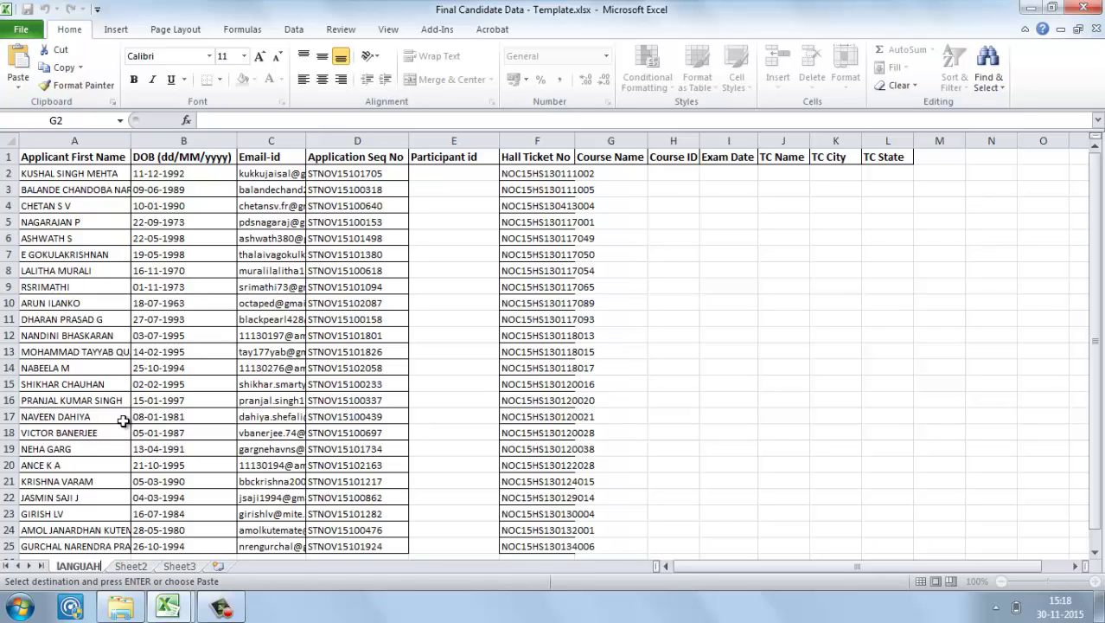
type("GE AND SOCIETY")
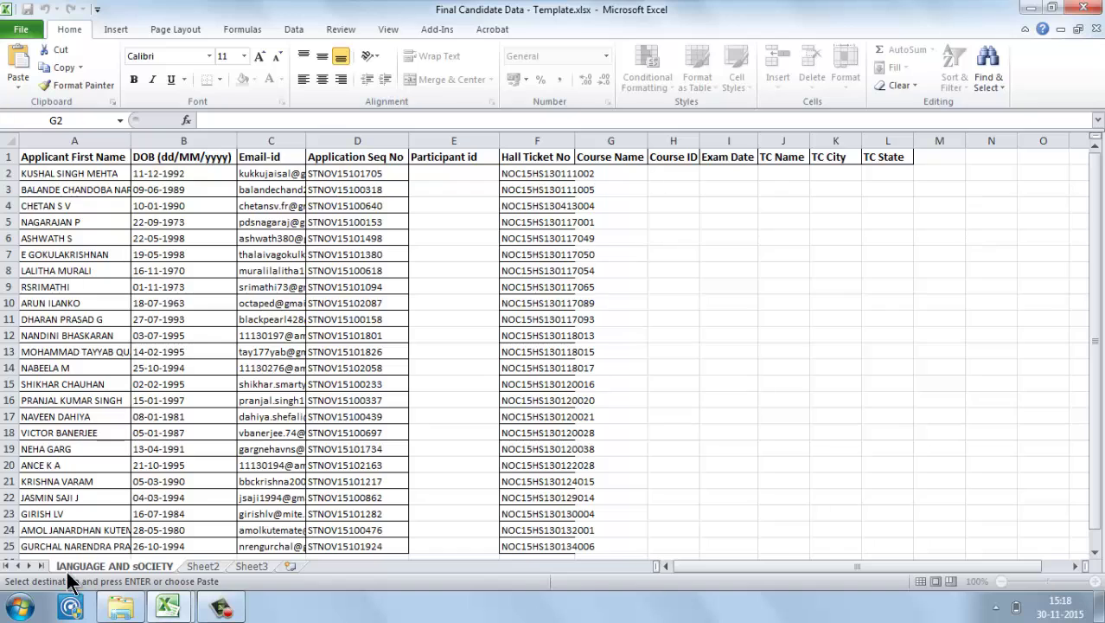
key("Left")
key("Left")
key("Left")
key("Left")
key("Left")
key("Left")
key("BackSpace")
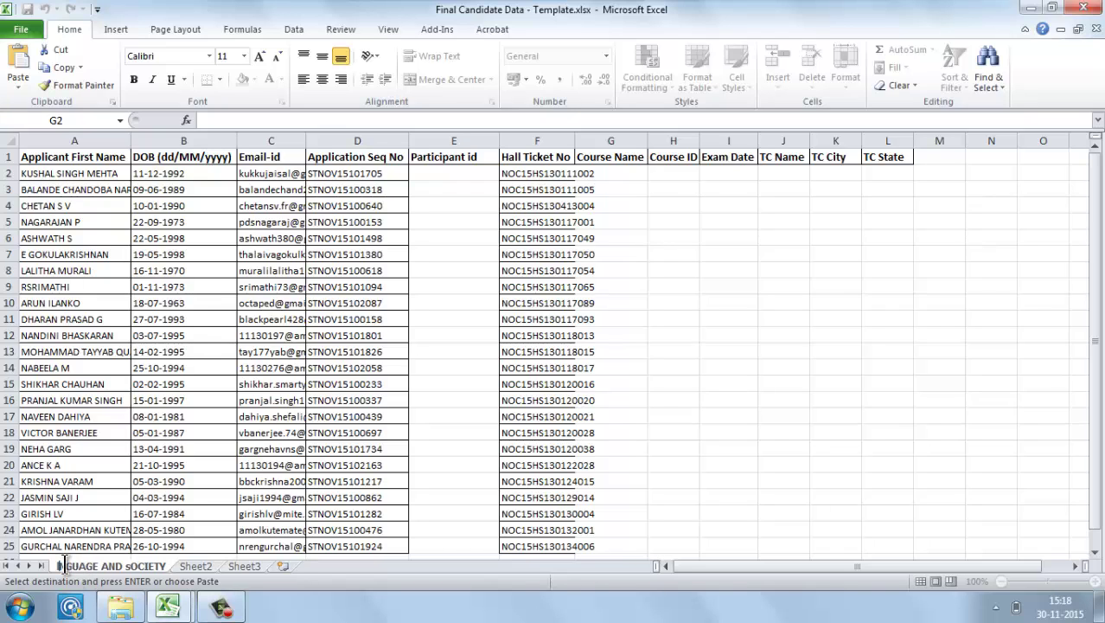
type("S")
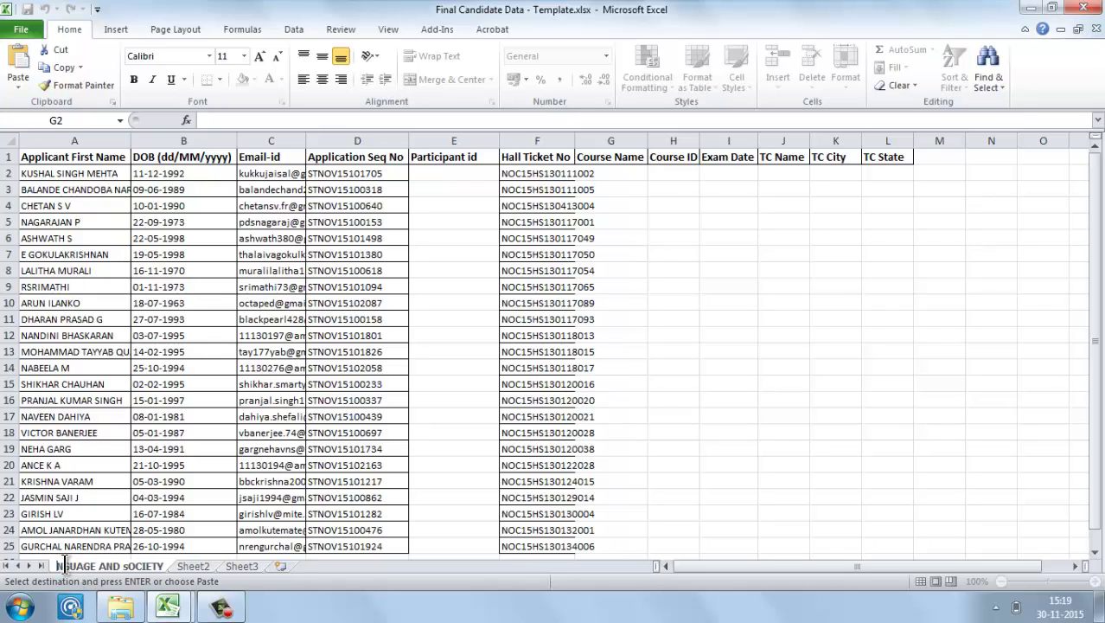
key("Return")
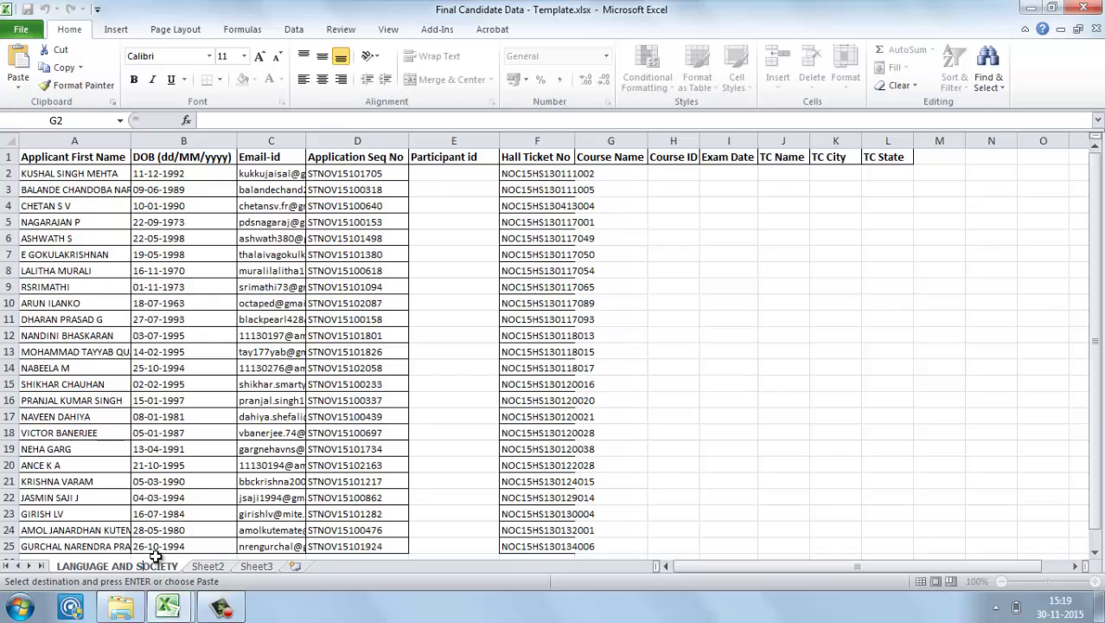
left_click(188, 486)
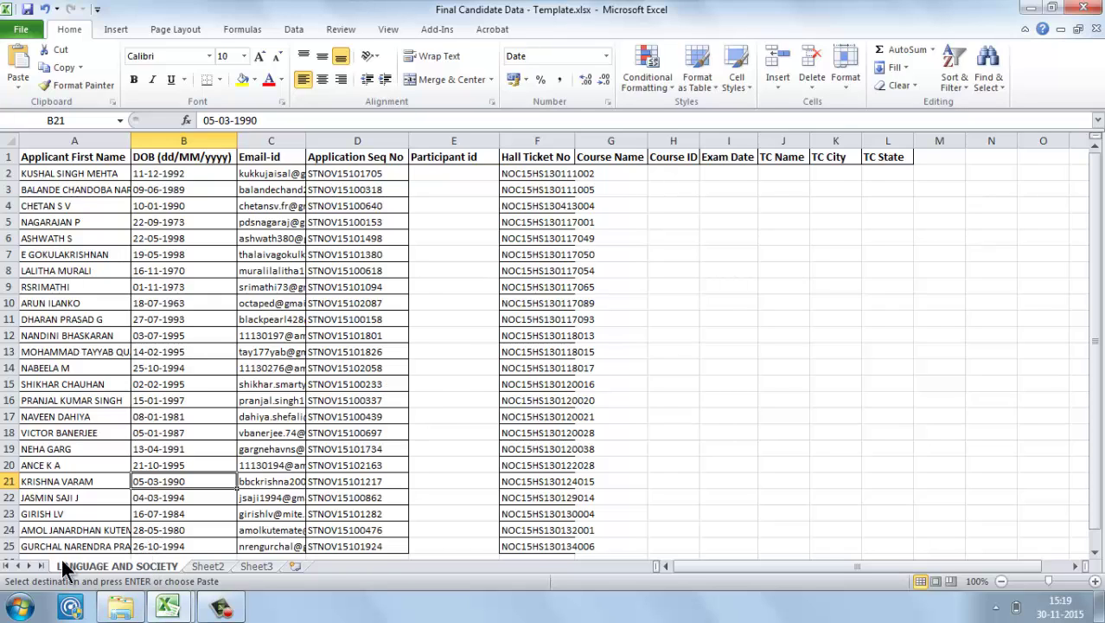
- View Sheet2 and Sheet3 of the template and return to the LANGUAGE AND SOCIETY sheet
left_click(206, 567)
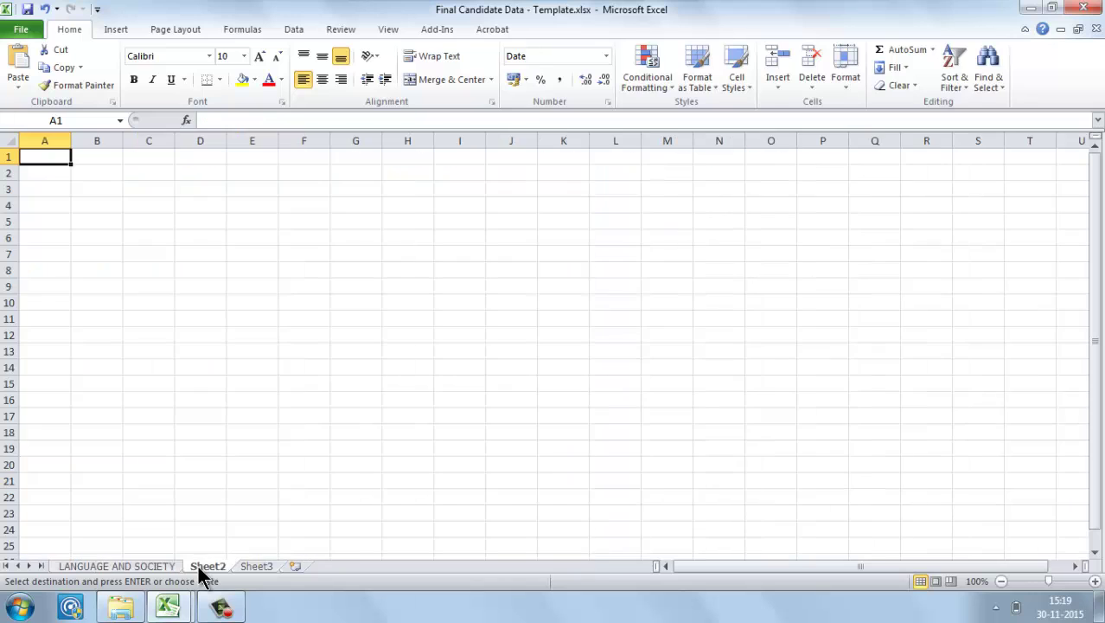
left_click(257, 566)
left_click(134, 568)
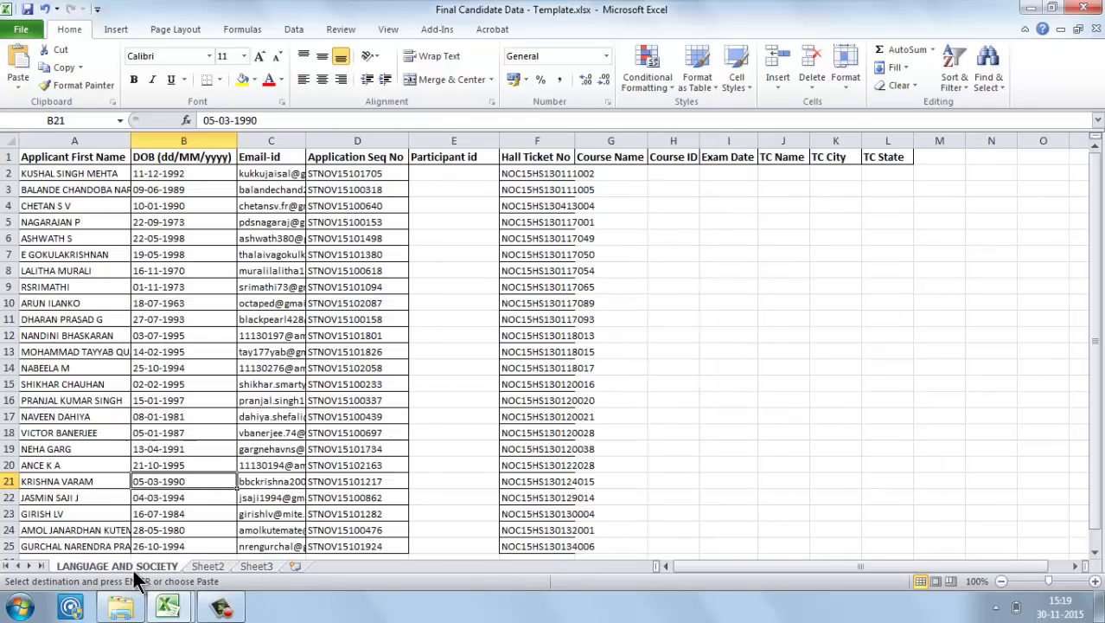
- Enter the course name Language and Society in cell G2 under Course Name
left_click(621, 172)
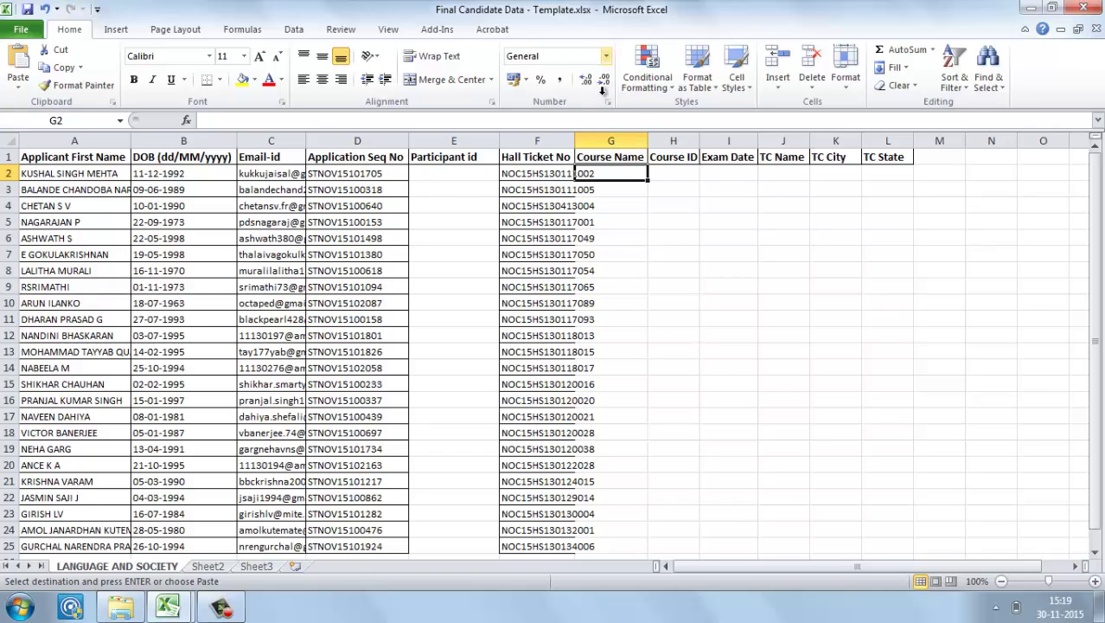
type("lANG")
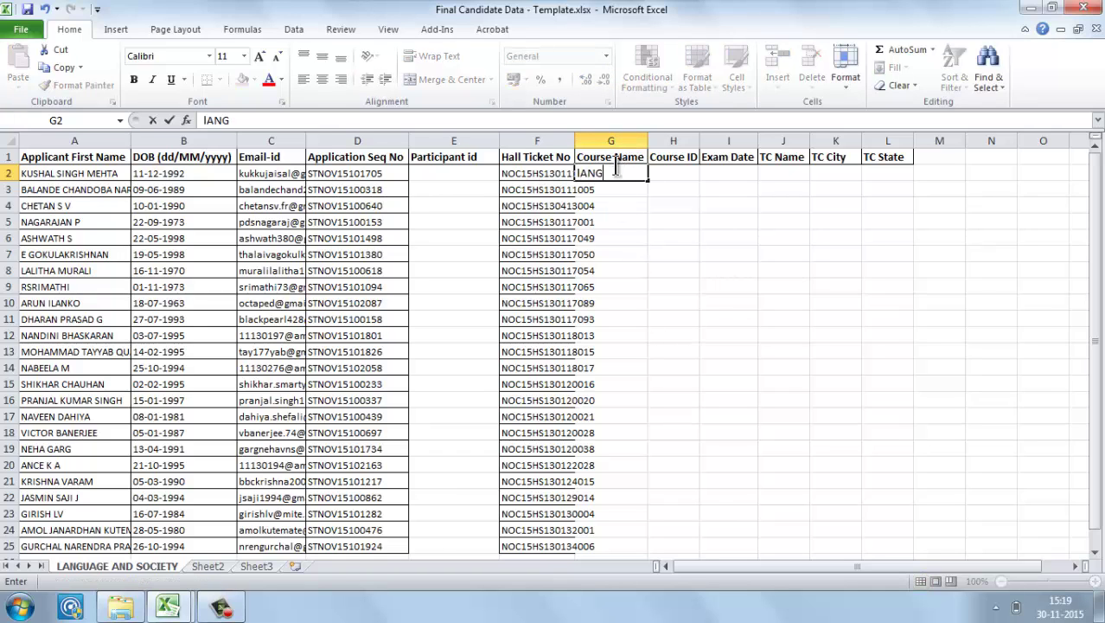
type("UAGE and")
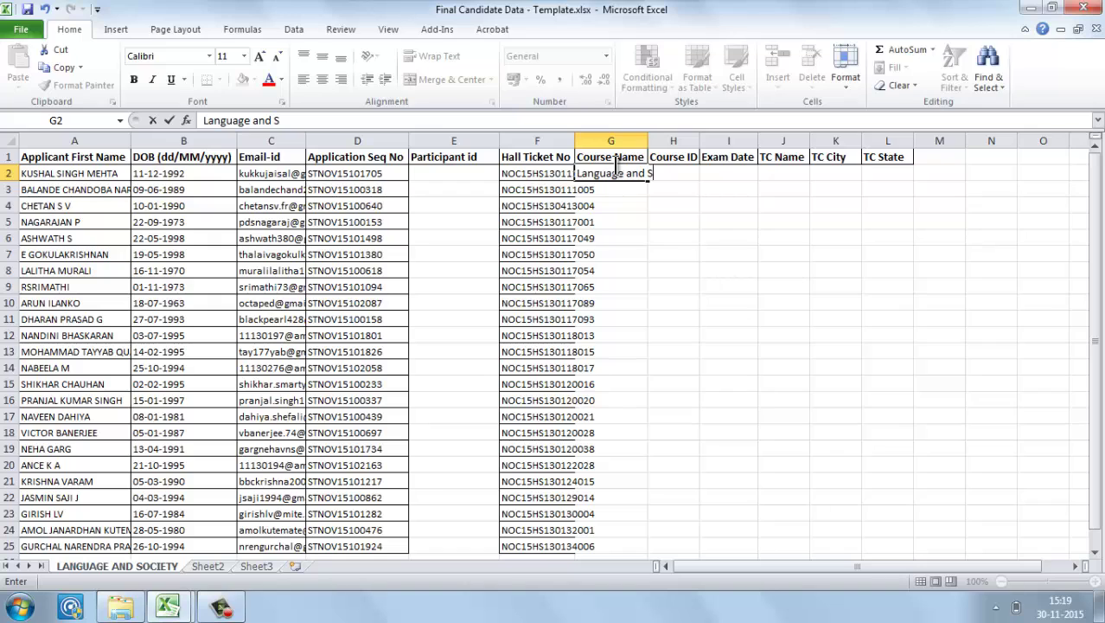
key("Return")
key("Return")
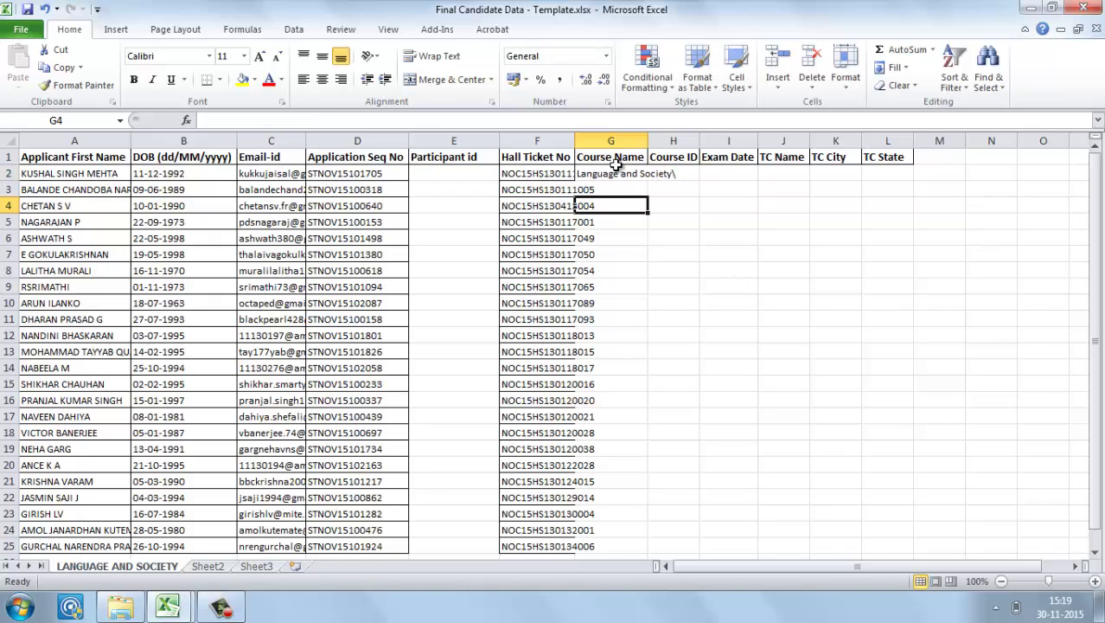
- Remove the stray backslash from the course name in G2 and fill the name down for all candidate rows
left_click(620, 173)
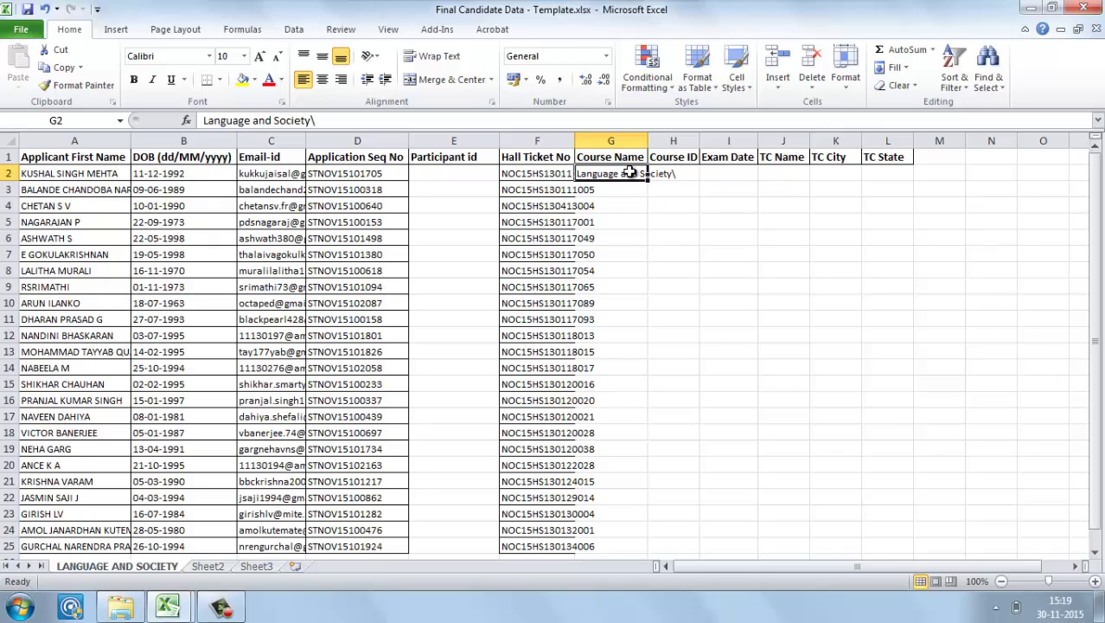
double_click(628, 173)
key("BackSpace")
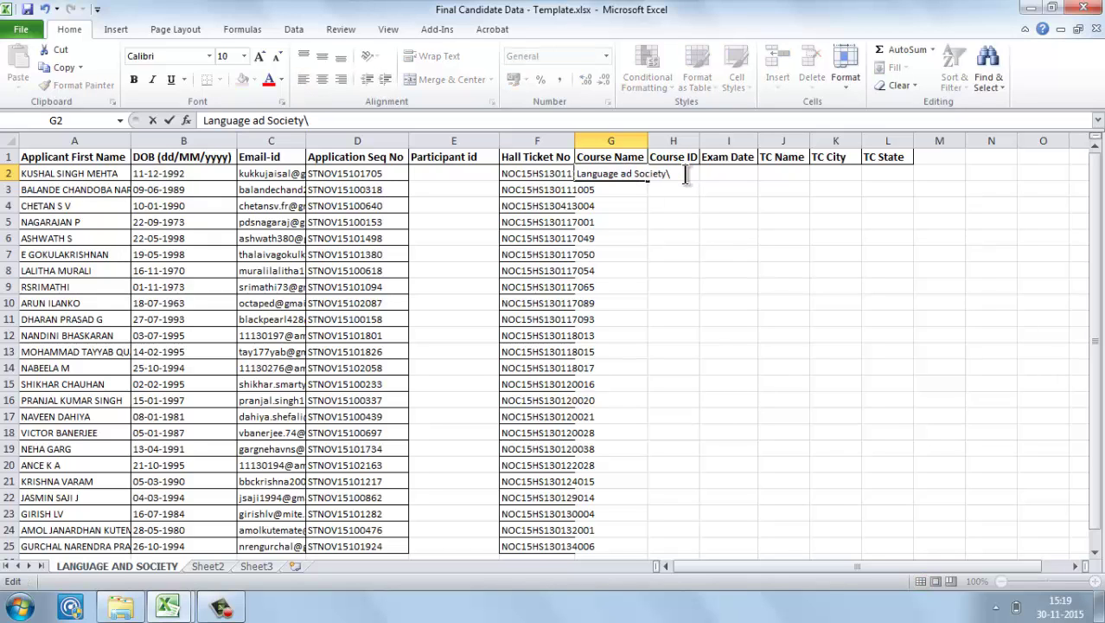
type("n")
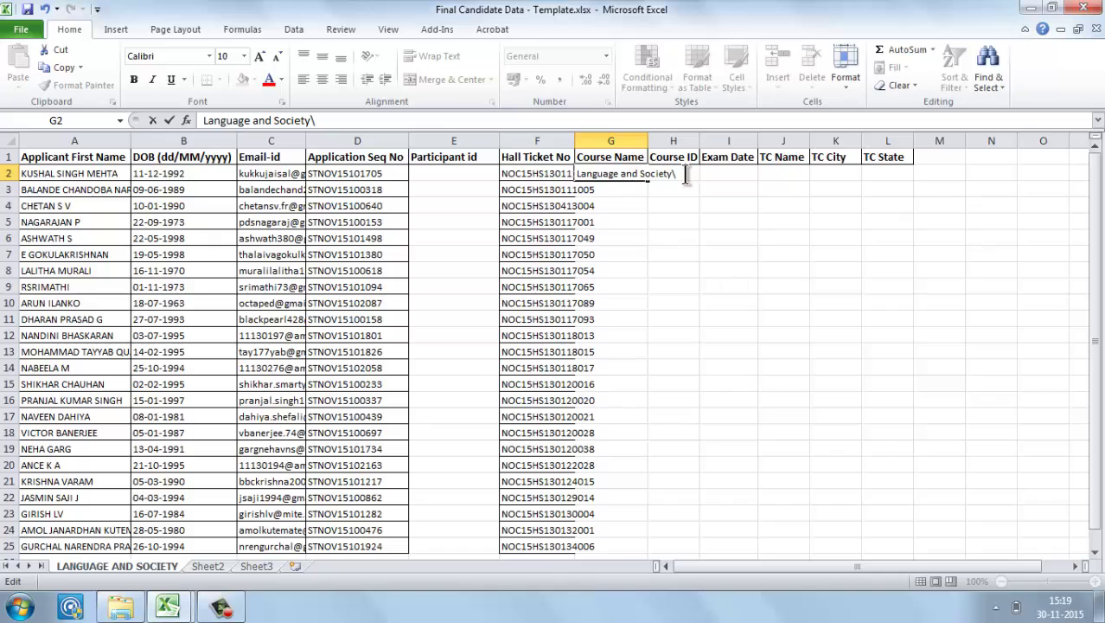
key("Return")
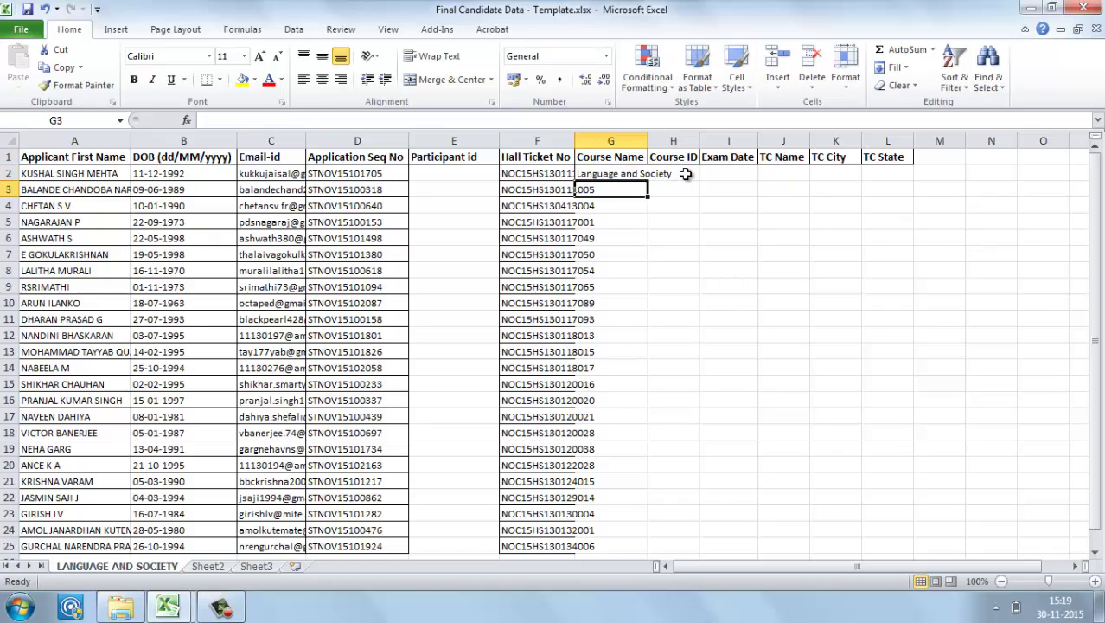
left_click(588, 173)
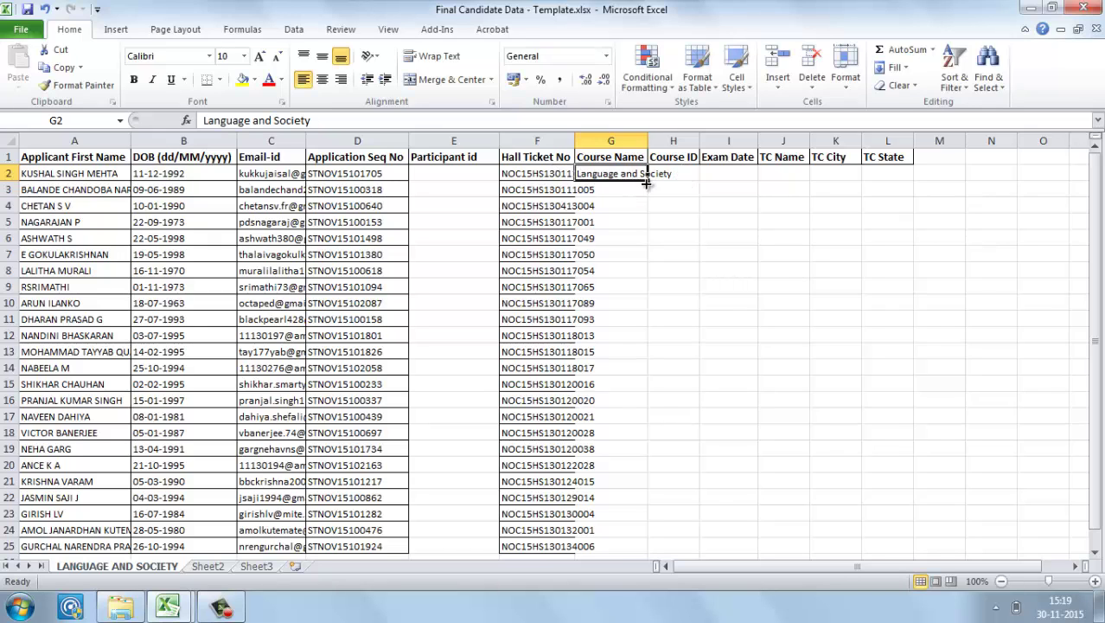
double_click(647, 181)
- Copy all filtered Course ID entries from cell I3 of the 01st November Online workbook into the template, starting at cell H2
left_click(662, 174)
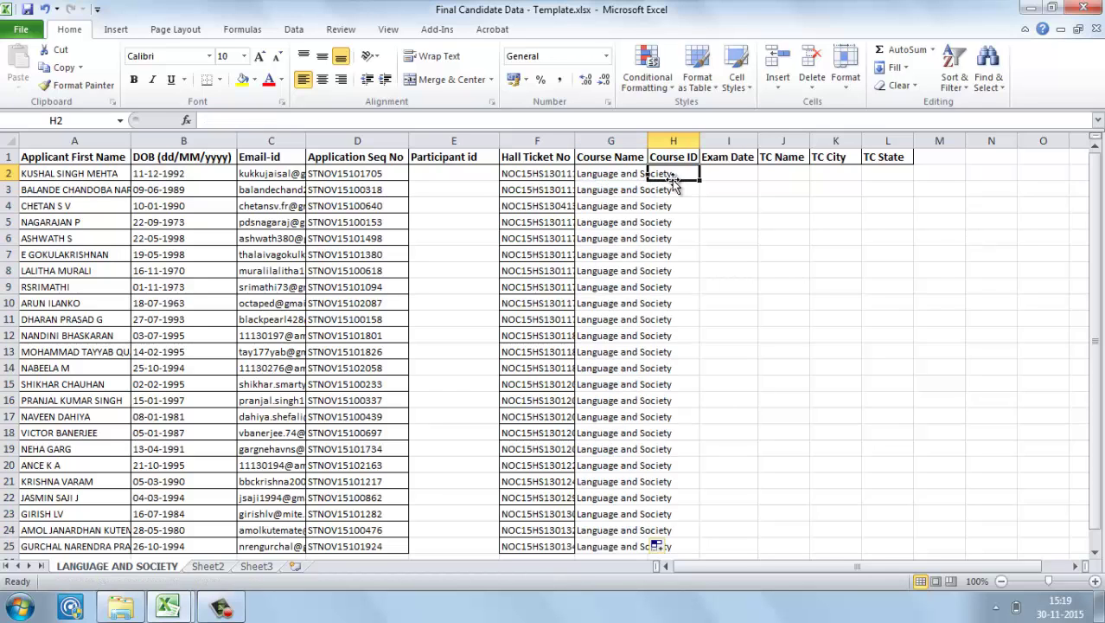
key("alt+Tab")
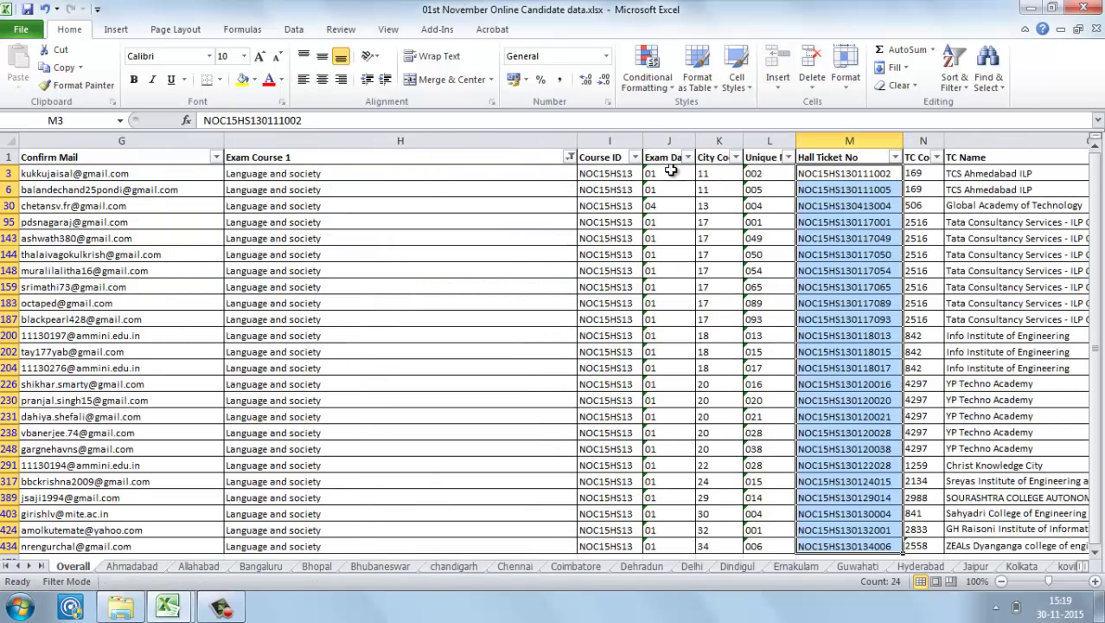
left_click(624, 172)
key("ctrl+shift+Down")
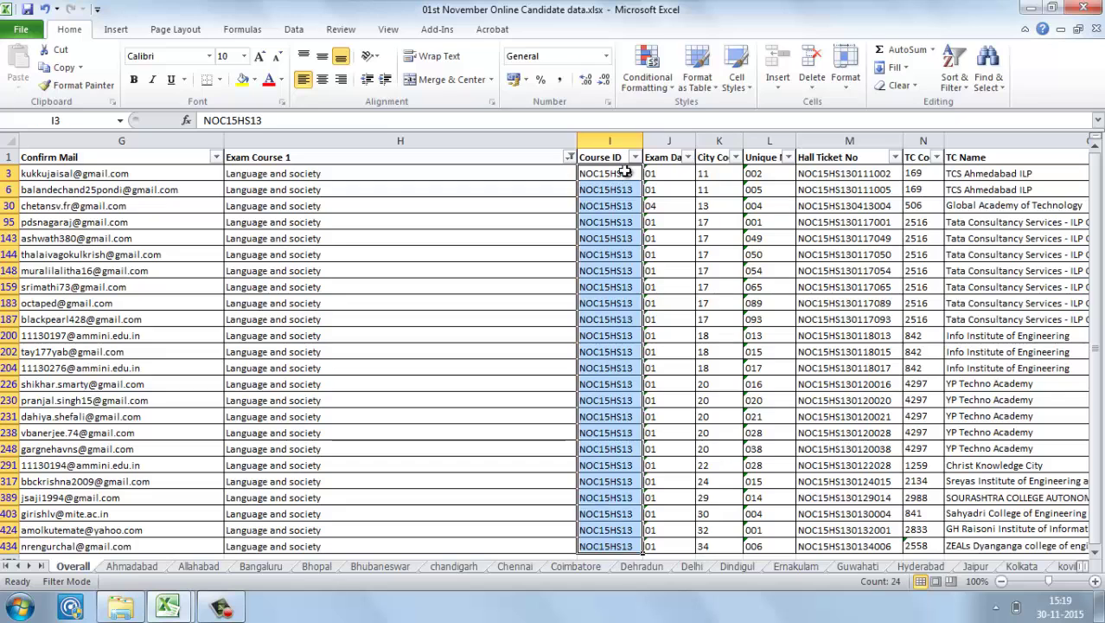
key("ctrl+c")
key("alt+Tab")
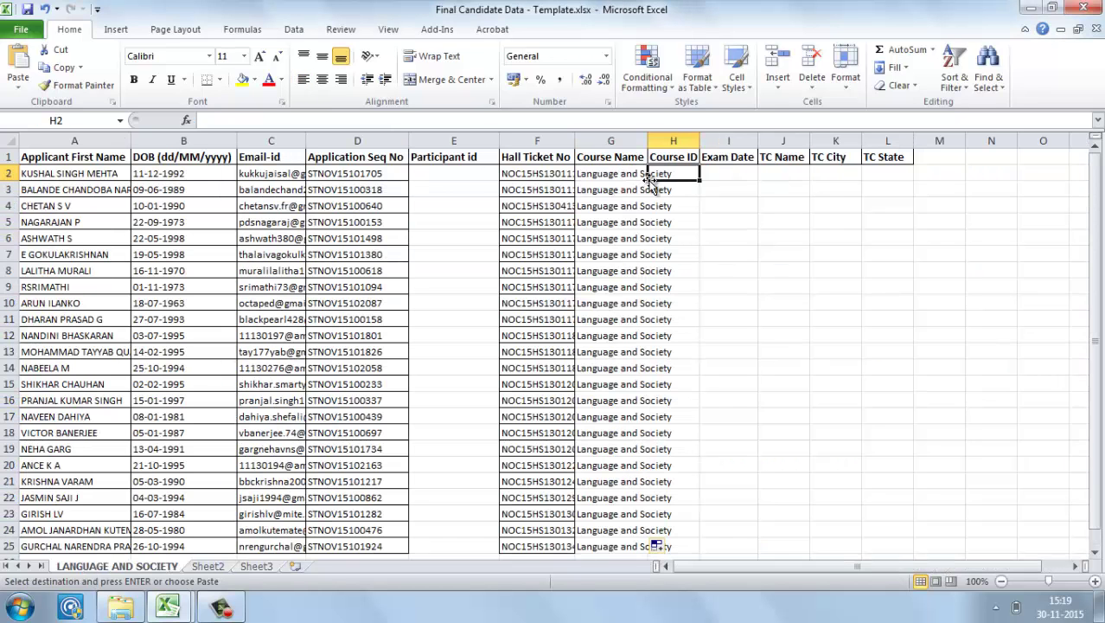
key("ctrl+v")
- Enter 1 as the Exam Date in cell I2 and fill it down for all candidate rows
left_click(734, 172)
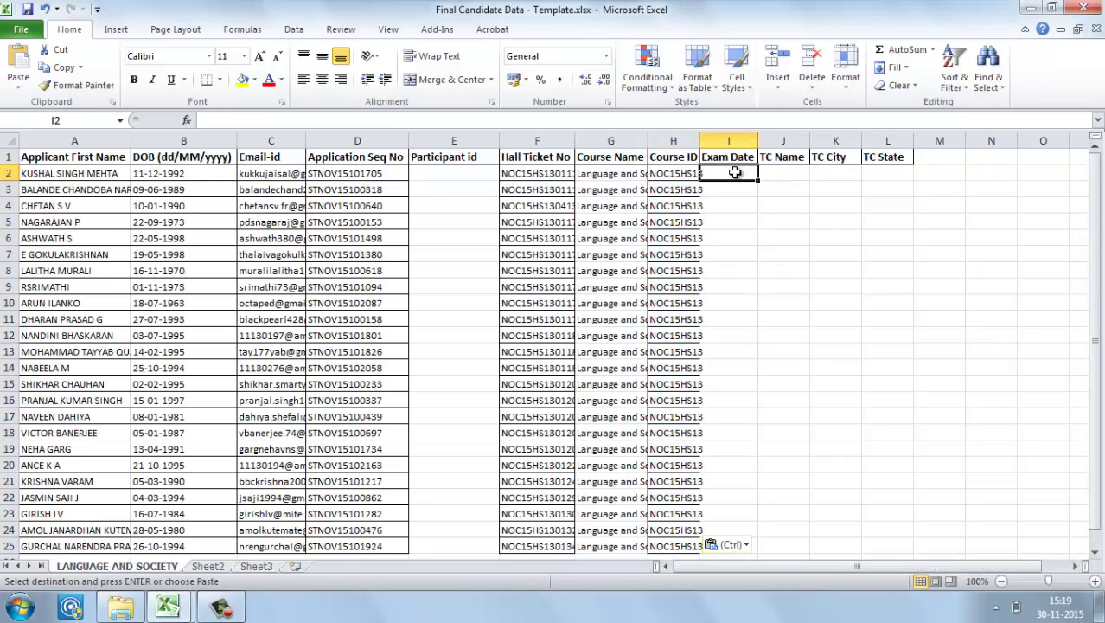
type("1")
key("Return")
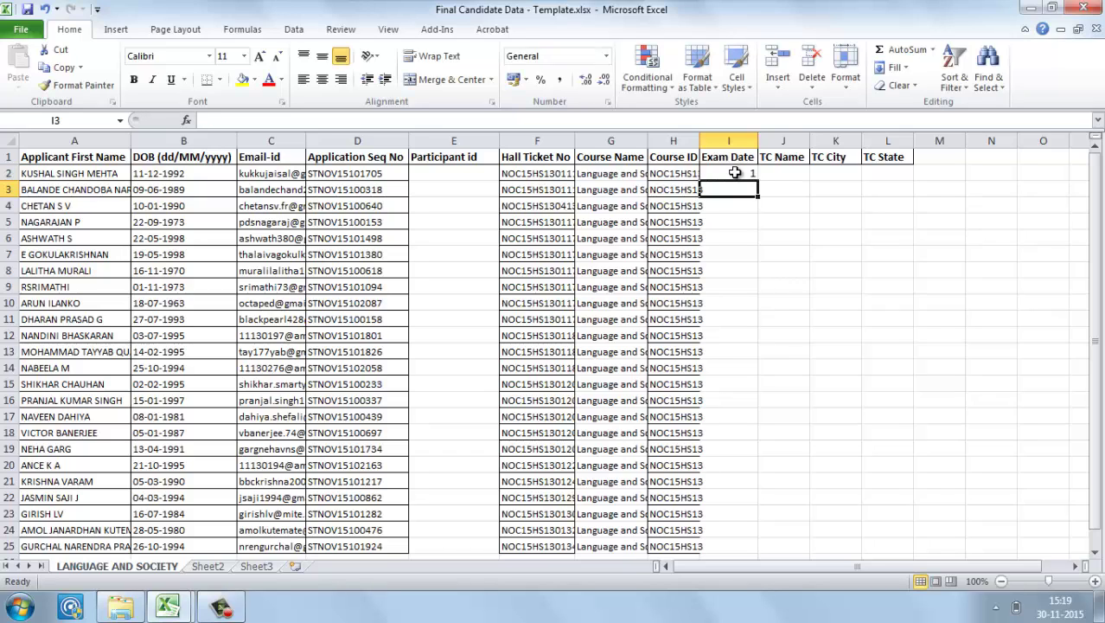
left_click(734, 172)
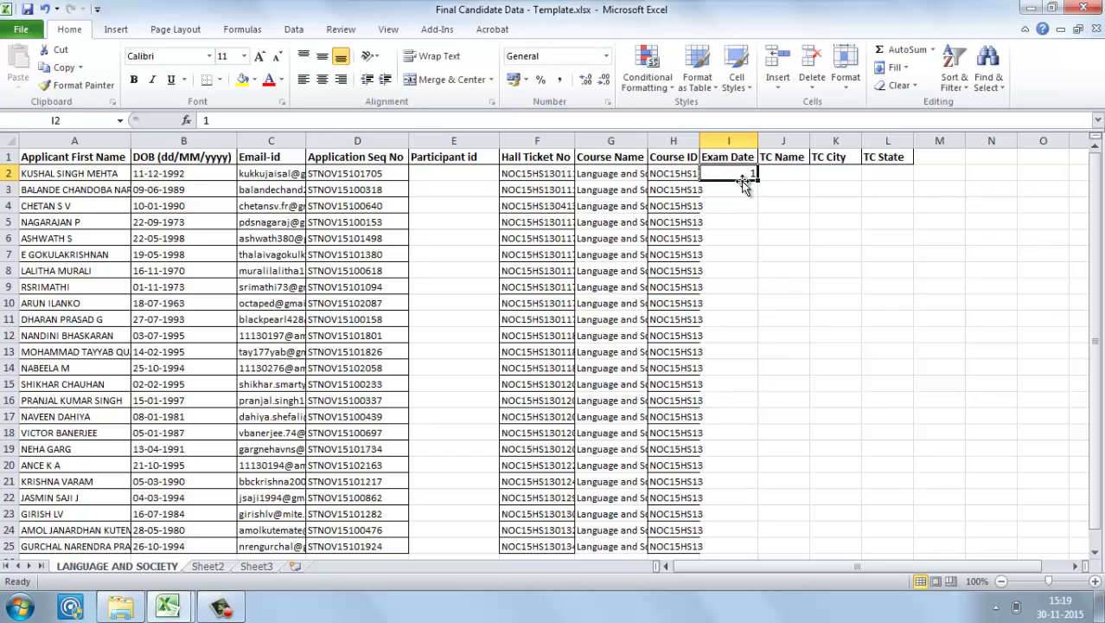
double_click(760, 183)
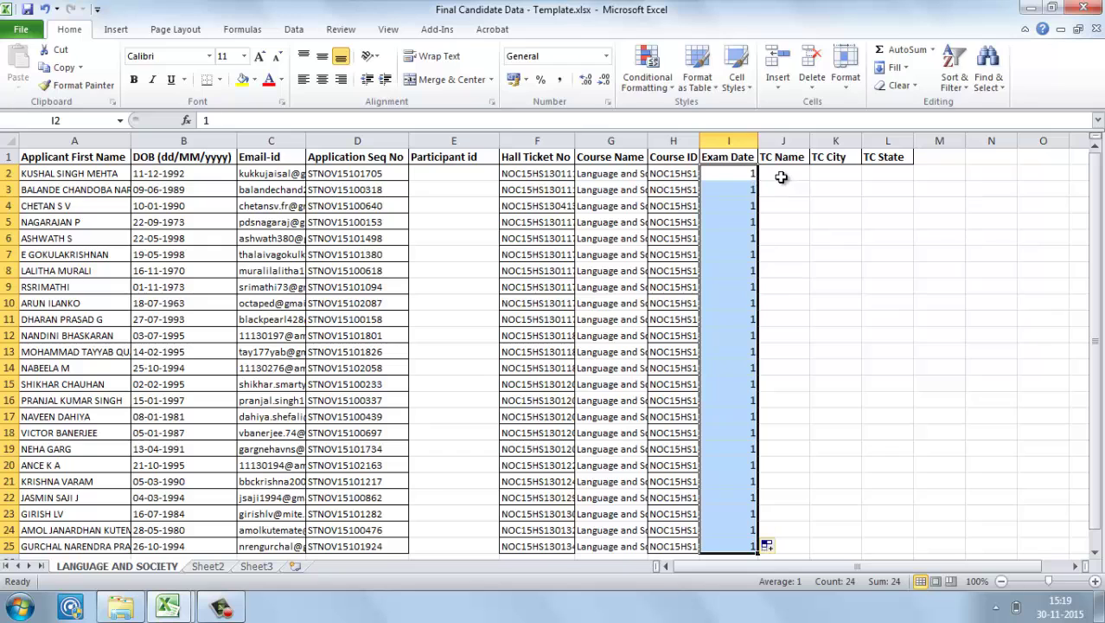
- Copy all filtered TC Name entries from cell O3 of the 01st November Online workbook into the template, starting at cell J2
left_click(782, 178)
key("ctrl+Tab")
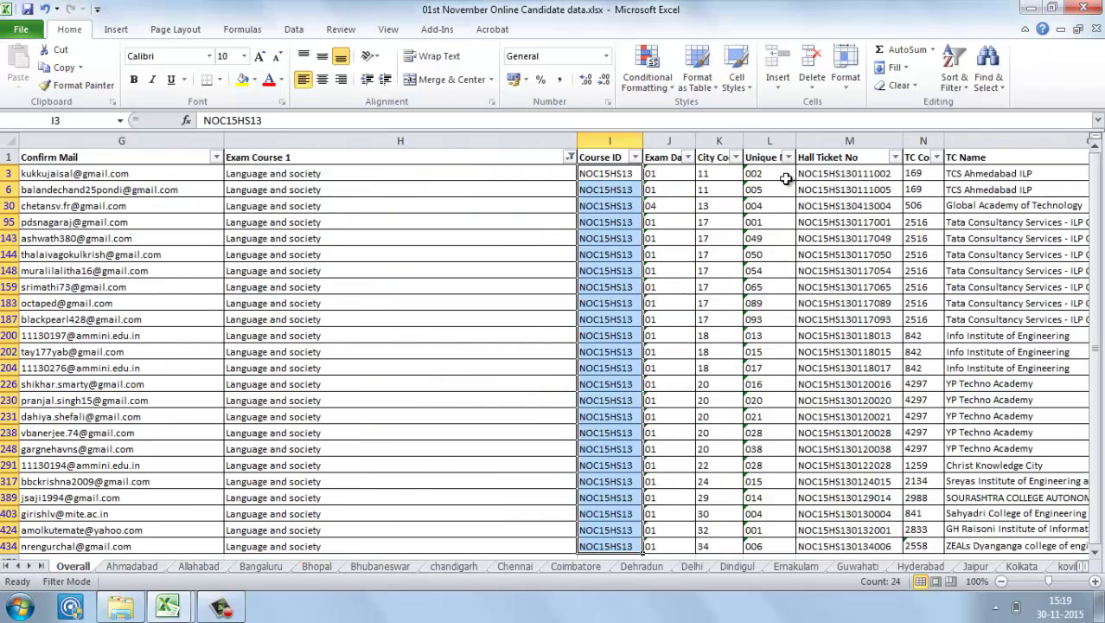
left_click(804, 176)
key("Right")
key("Right")
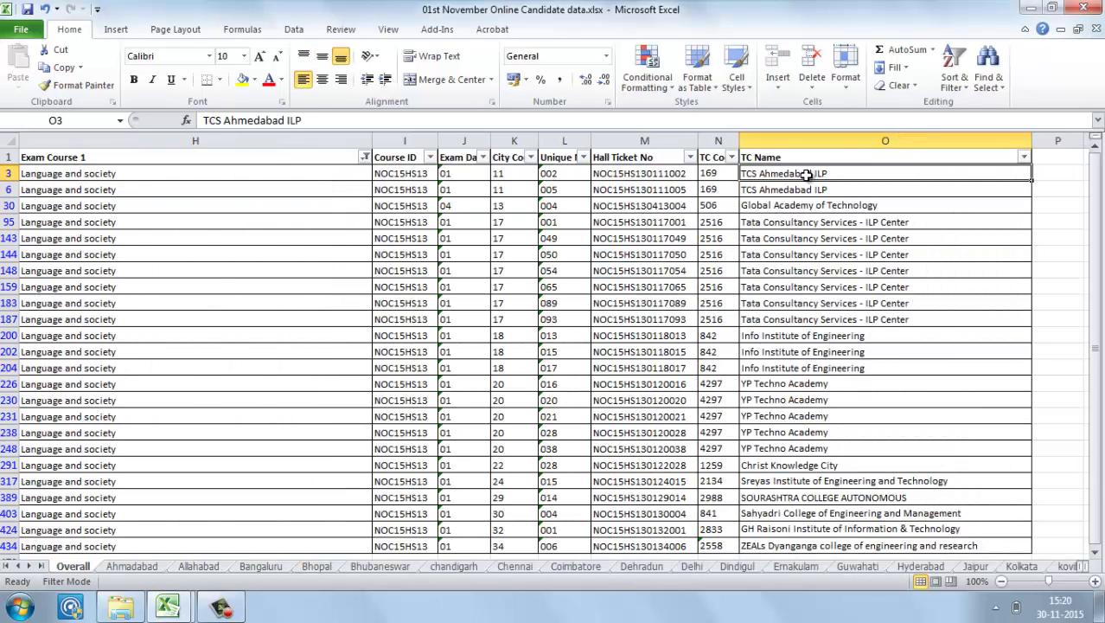
key("ctrl+shift+Down")
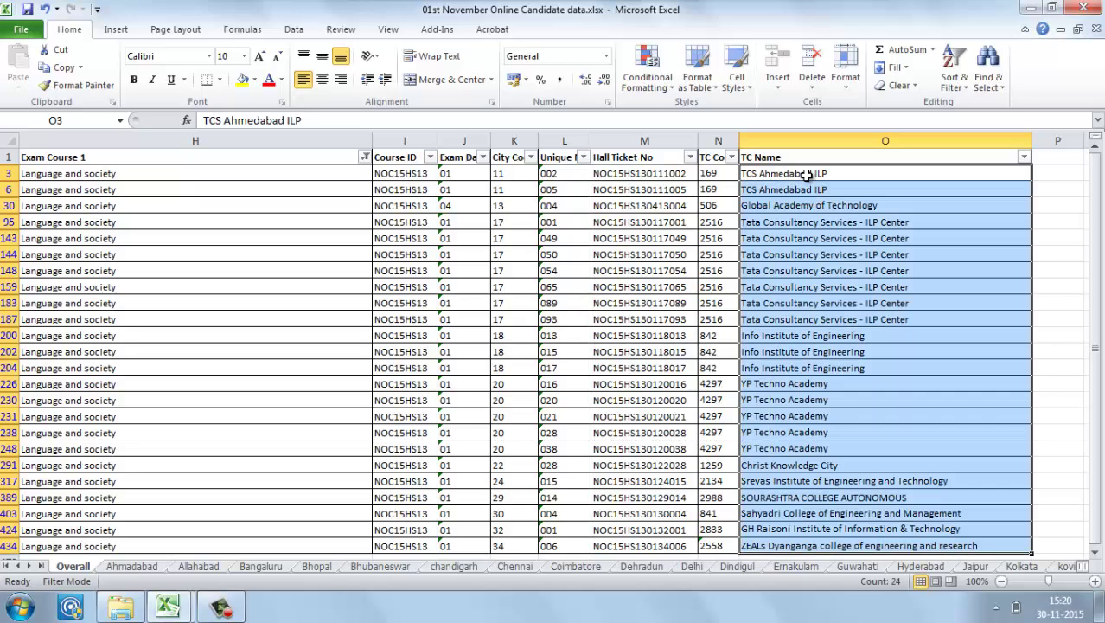
key("ctrl+c")
key("ctrl+Tab")
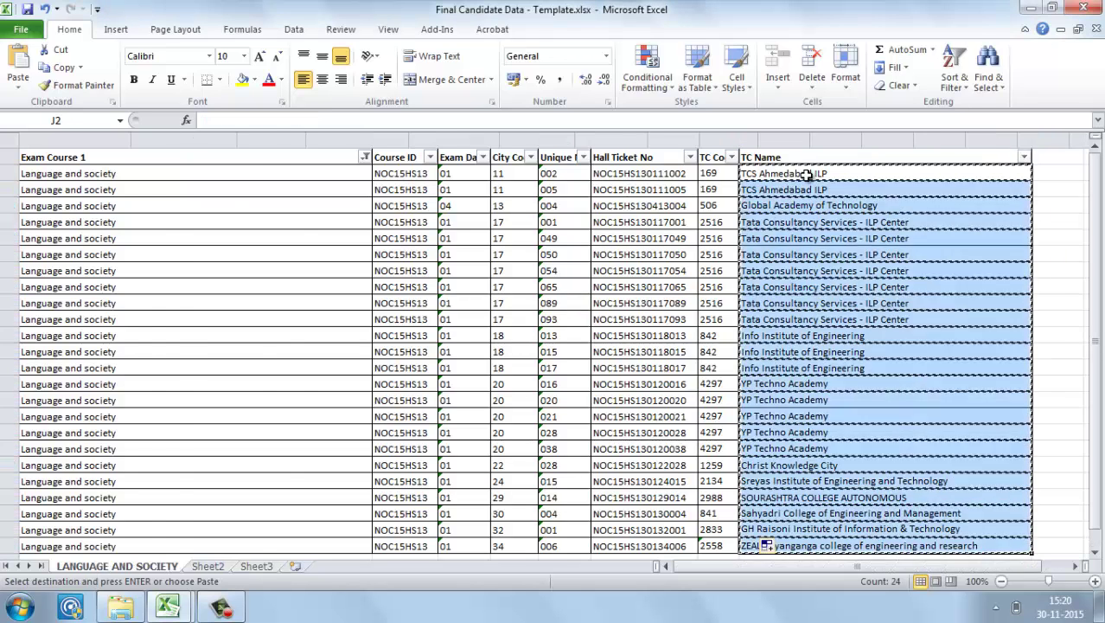
left_click(805, 176)
key("ctrl+v")
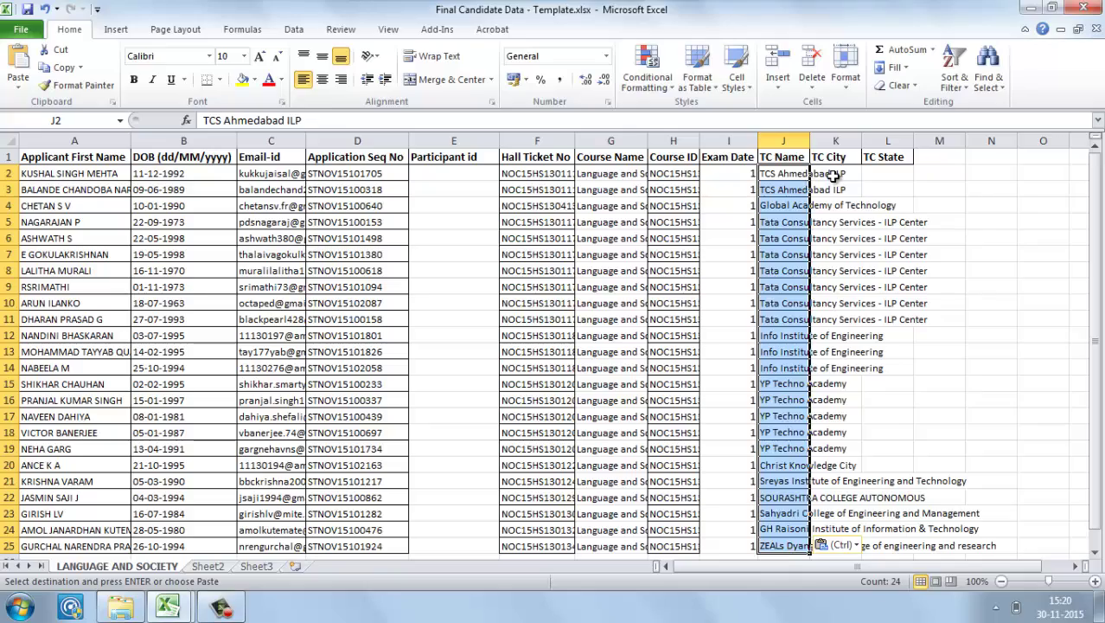
- Copy all filtered Final Exam City entries from cell A3 of the 01st November Online workbook into the template, starting at TC City cell K2
left_click(832, 176)
key("ctrl+Tab")
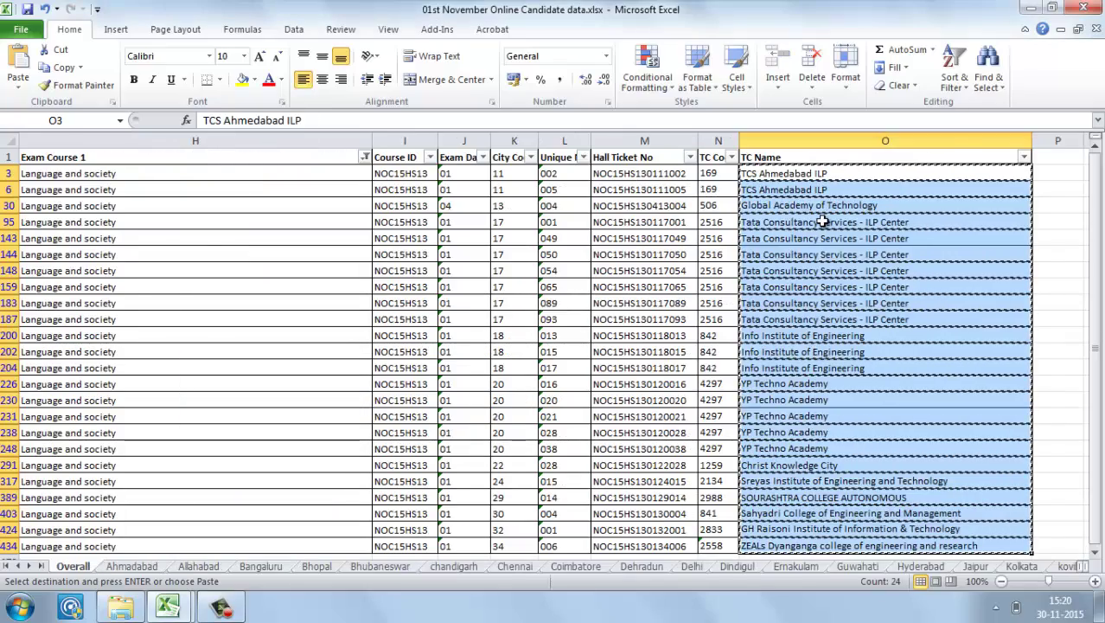
key("Left")
key("Left")
key("Left")
key("Left")
key("Left")
key("Left")
key("Left")
key("Left")
key("Left")
key("Left")
key("Left")
key("Left")
key("Left")
key("Left")
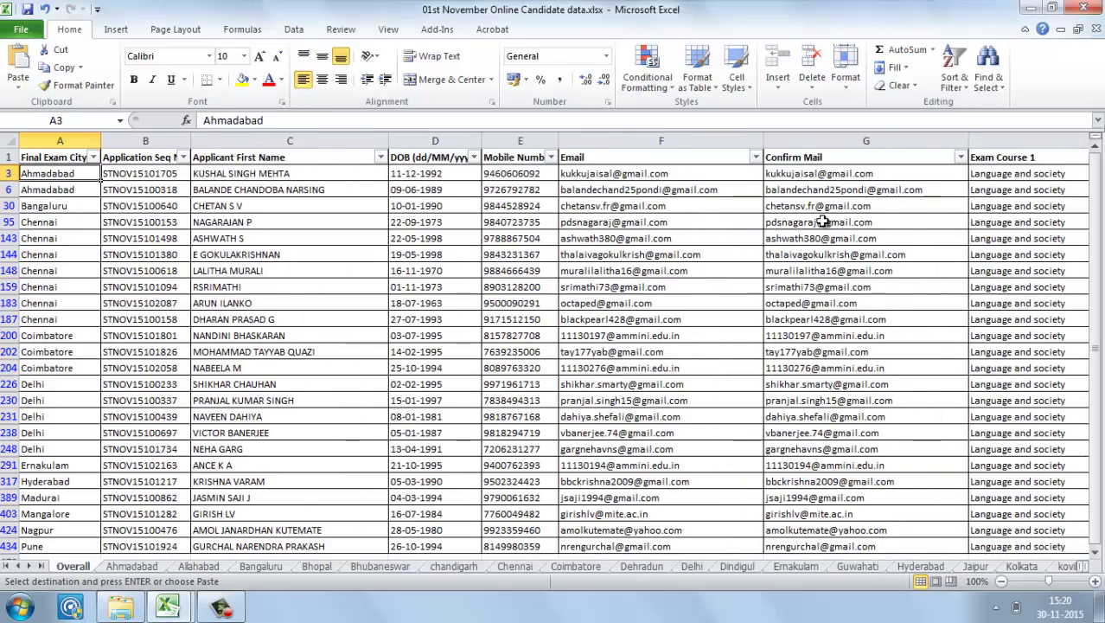
key("Right")
key("Right")
key("Right")
key("Left")
key("Left")
key("Left")
key("ctrl+shift+Down")
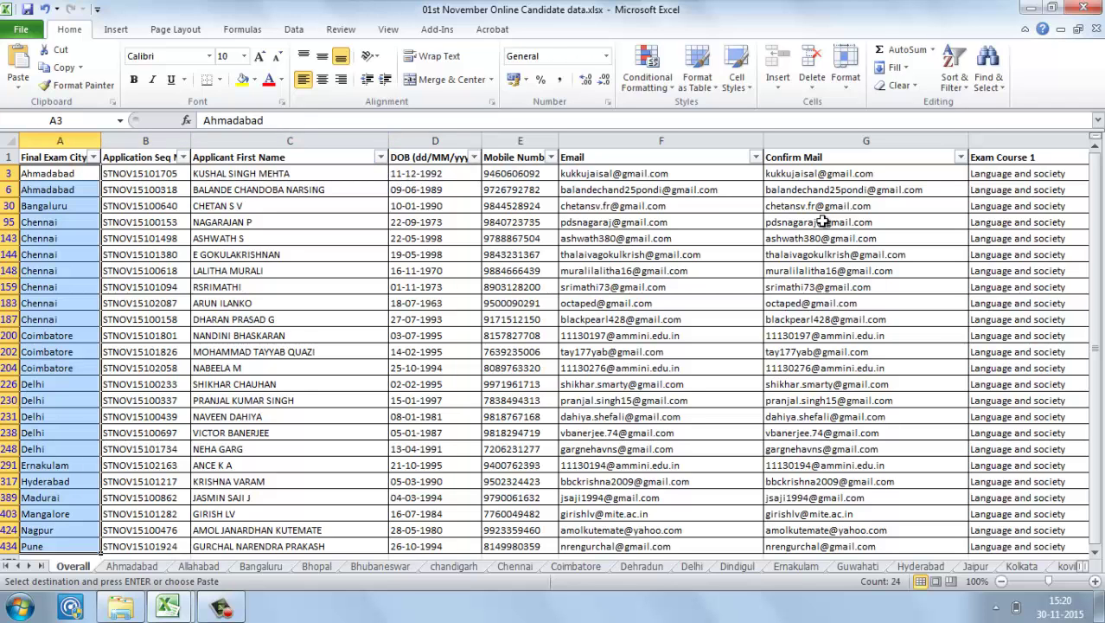
key("ctrl+Tab")
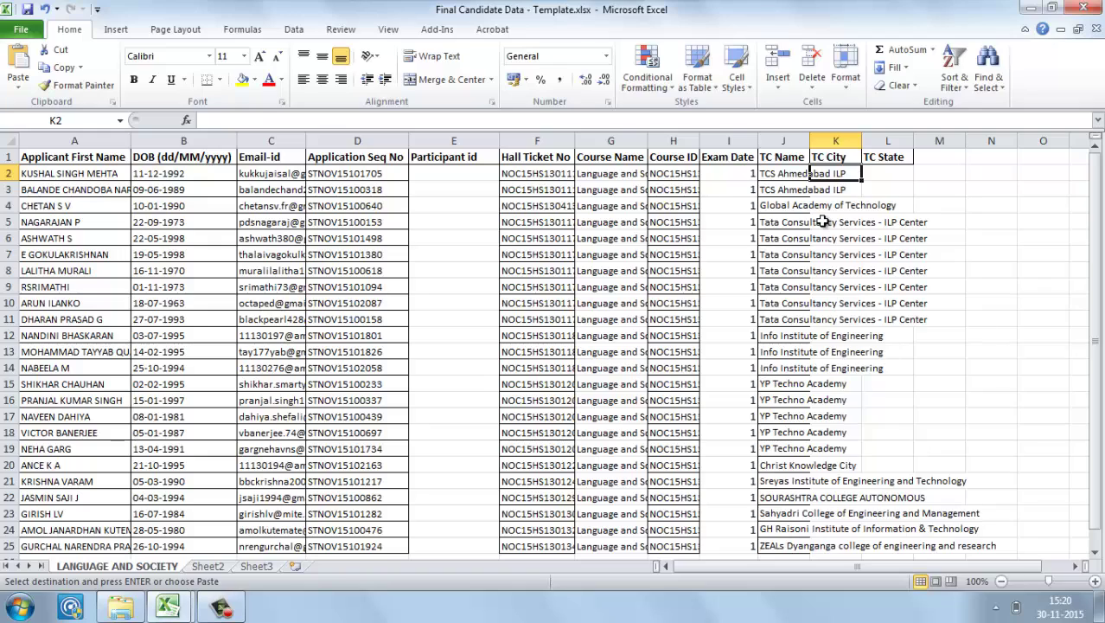
key("ctrl+v")
- Clear the pasted TC City entries from the template, starting at cell K2
key("ctrl+Tab")
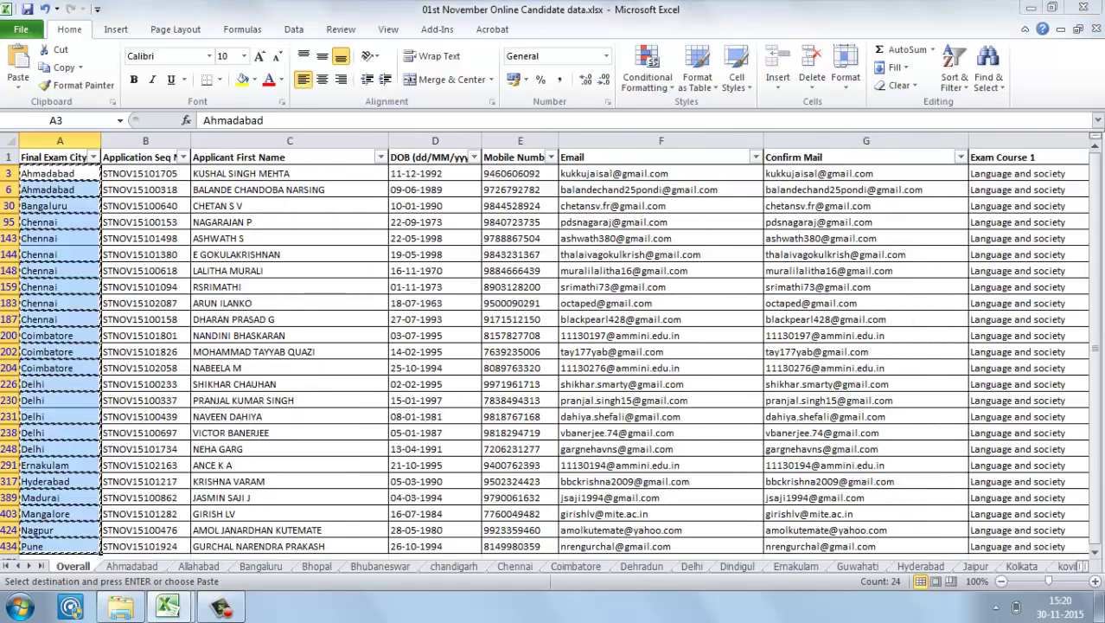
key("ctrl+Tab")
key("Delete")
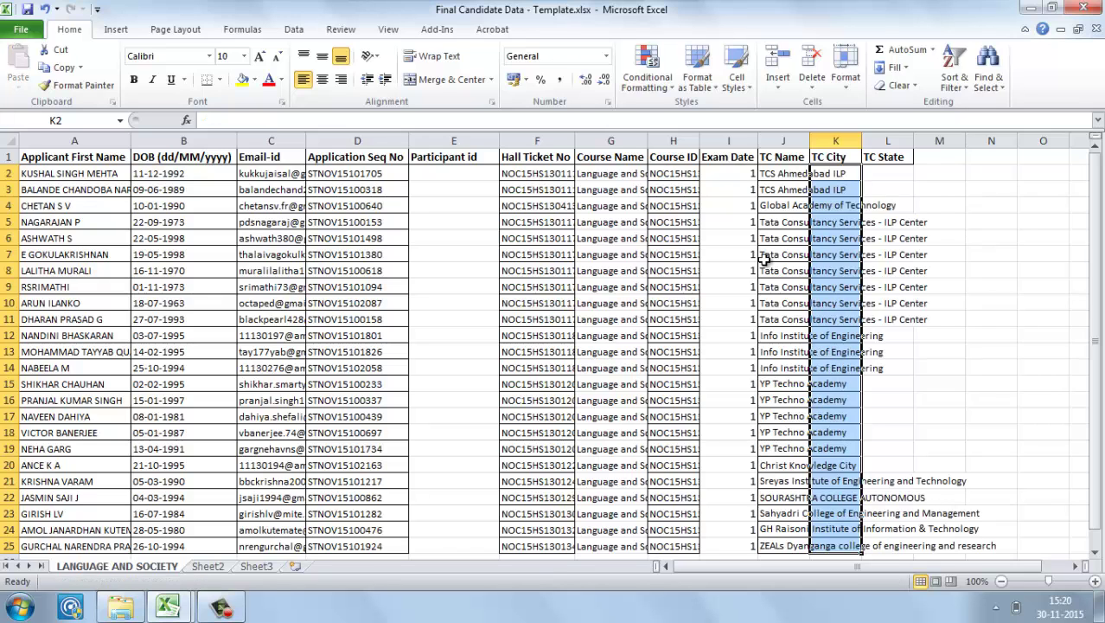
left_click(855, 153)
left_click(897, 156)
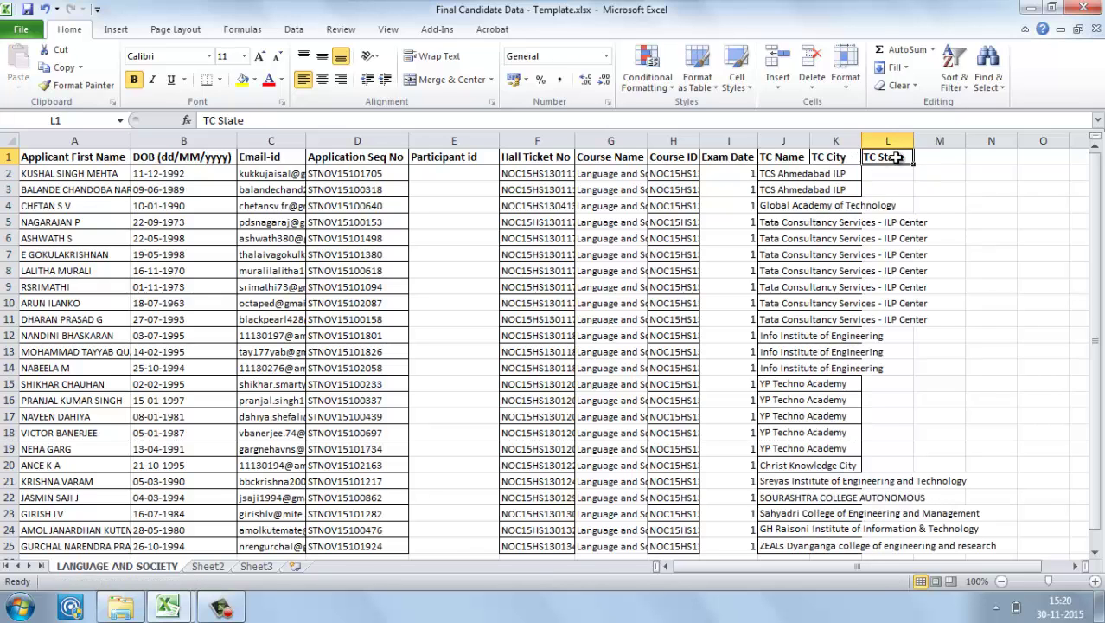
key("ctrl+Tab")
left_click(733, 158)
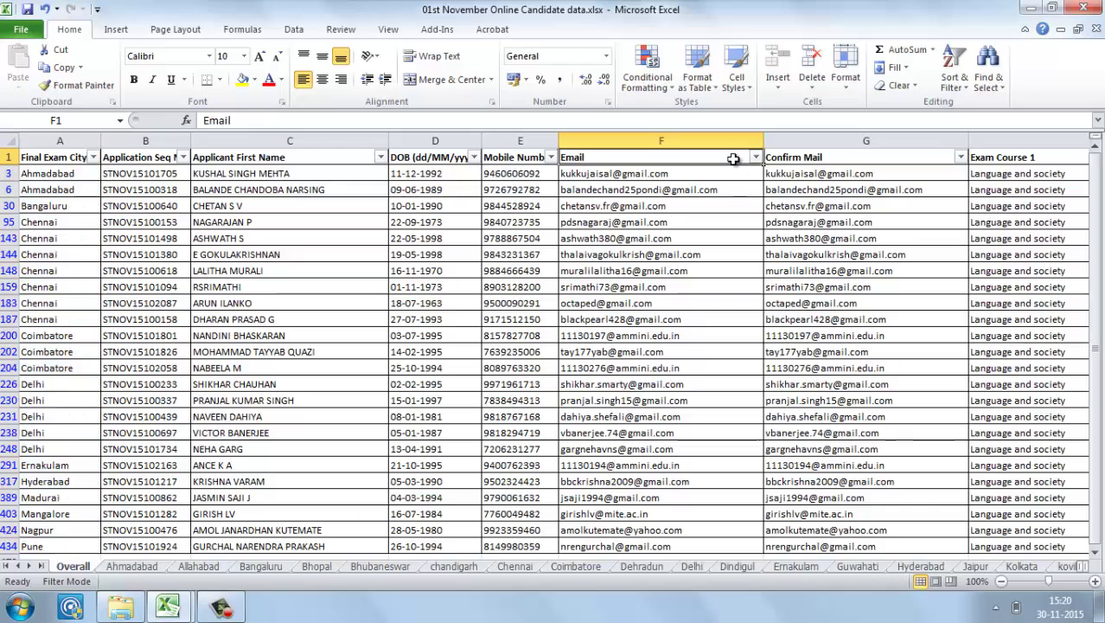
key("alt+Tab")
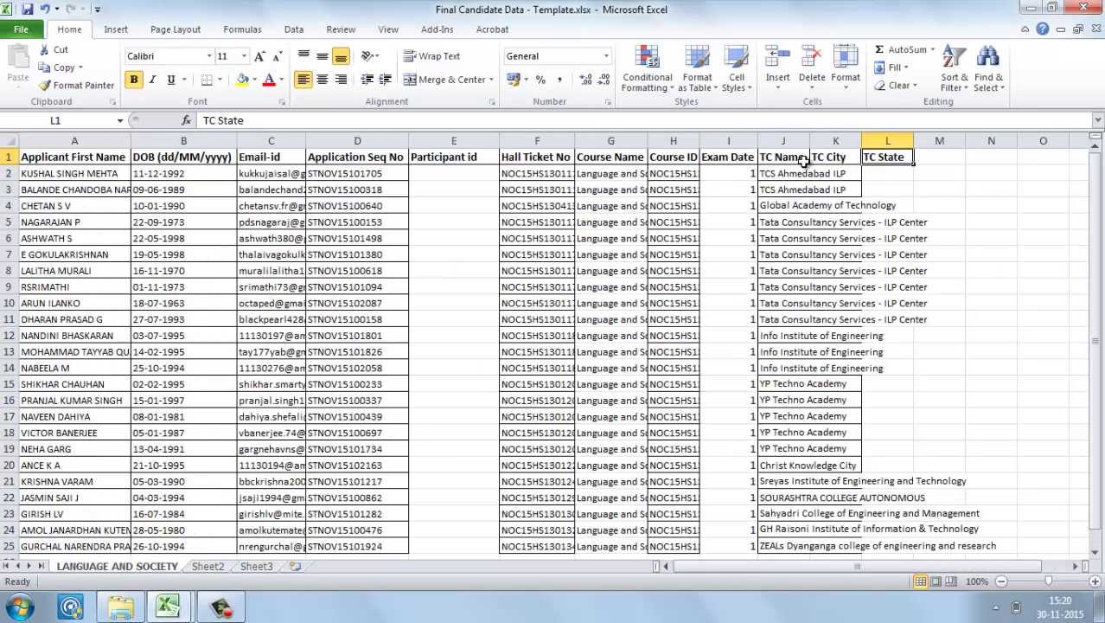
- Widen the template's TC Name column J to fit its longest entry
left_click(804, 159)
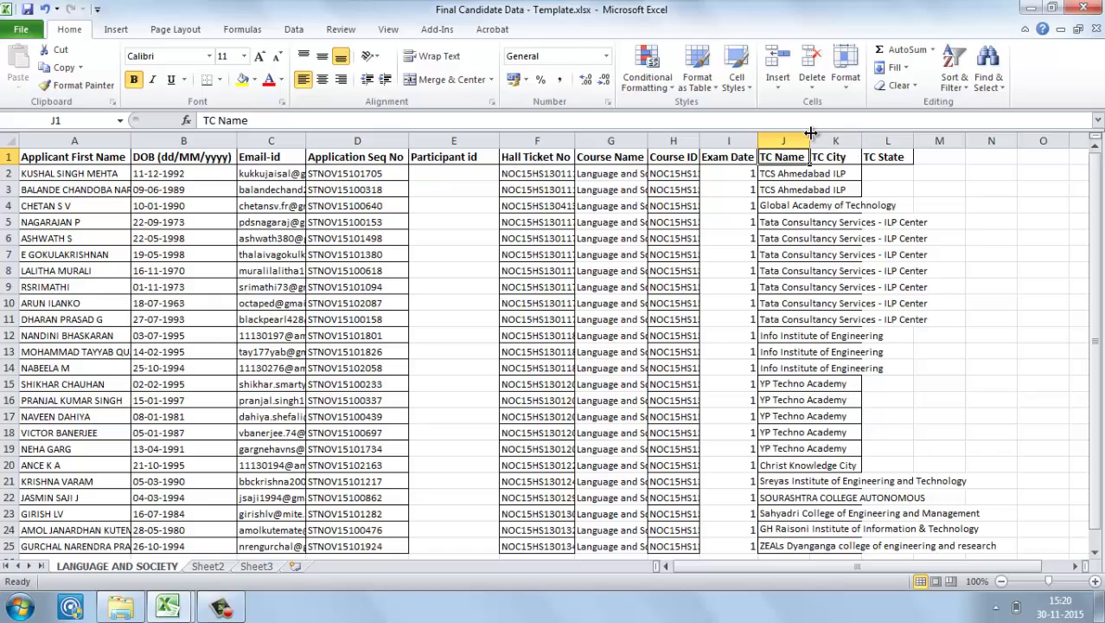
double_click(809, 132)
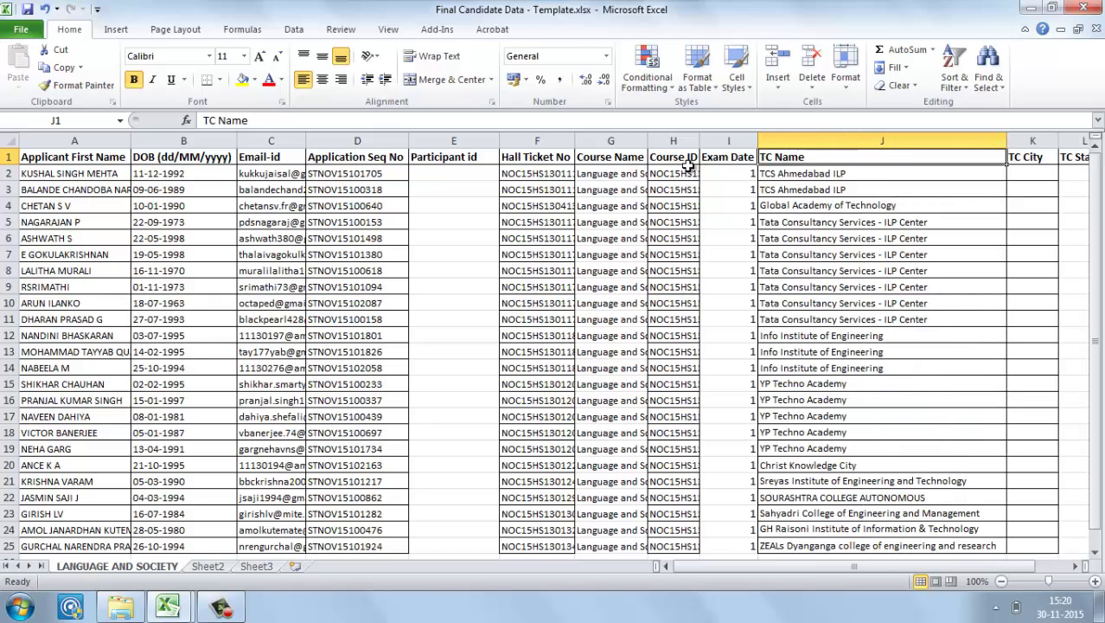
- Delete all TC Name entries from cell J2 down to the last candidate row, keeping the header
left_click(464, 176)
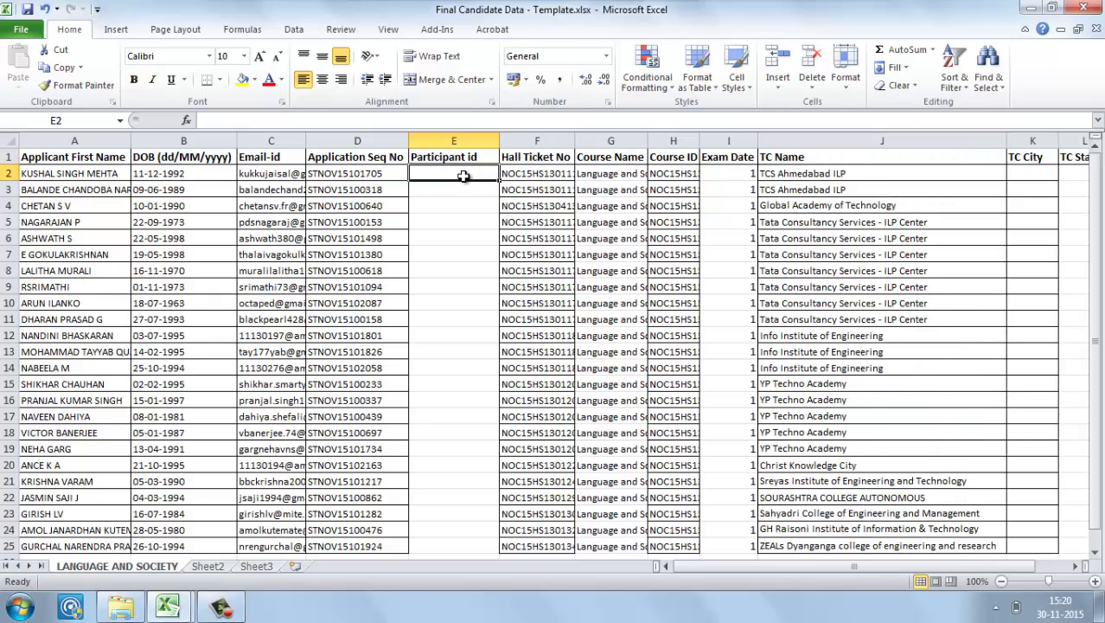
key("Right")
key("Right")
key("Right")
key("Right")
key("Right")
key("Right")
key("Right")
key("Left")
key("Left")
key("Left")
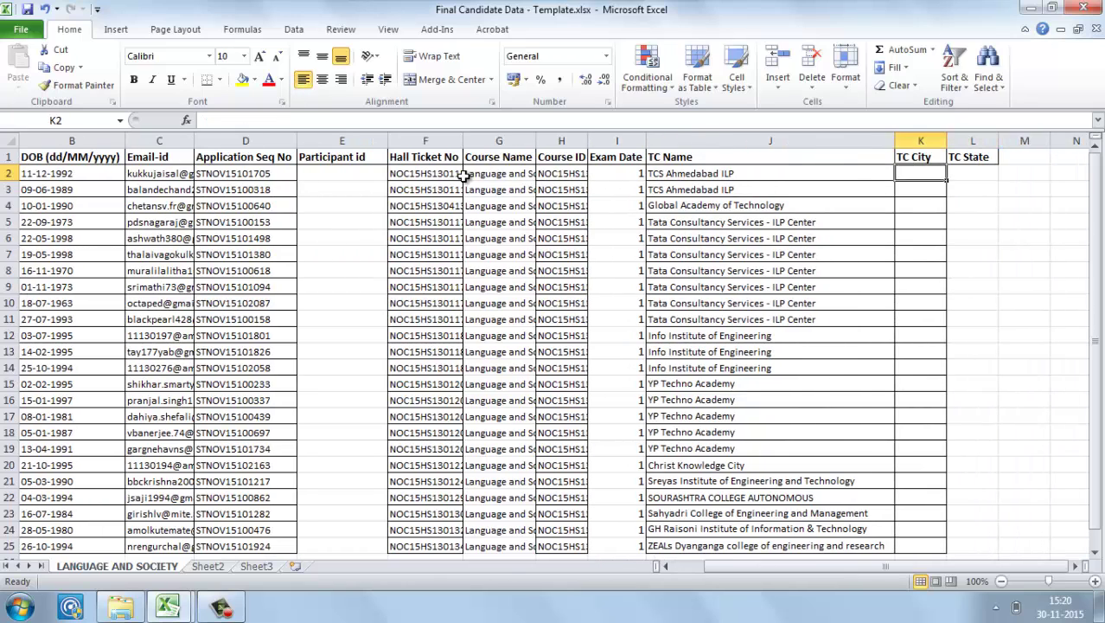
key("Right")
key("ctrl+shift+Down")
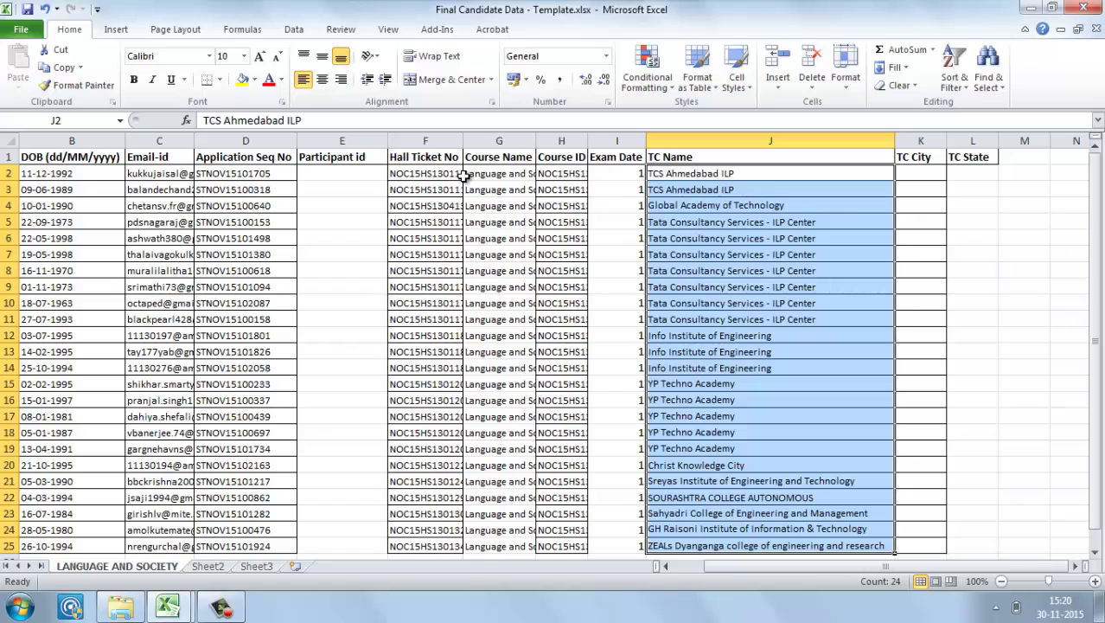
key("Delete")
- Go to cell A26, the first empty Applicant First Name cell below the candidate list
left_click(700, 185)
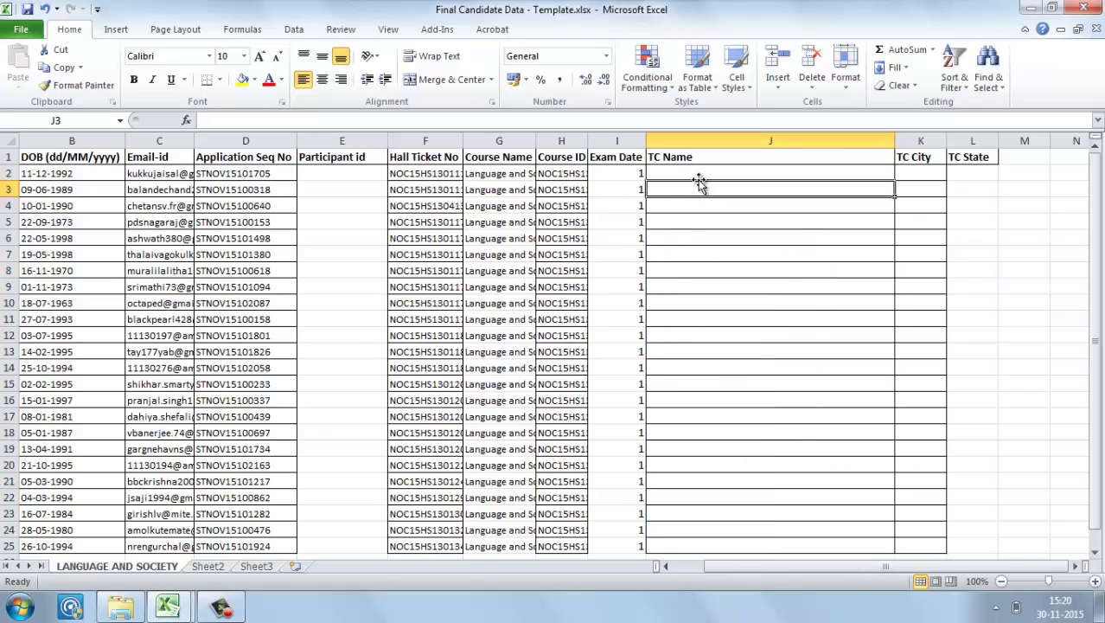
key("Up")
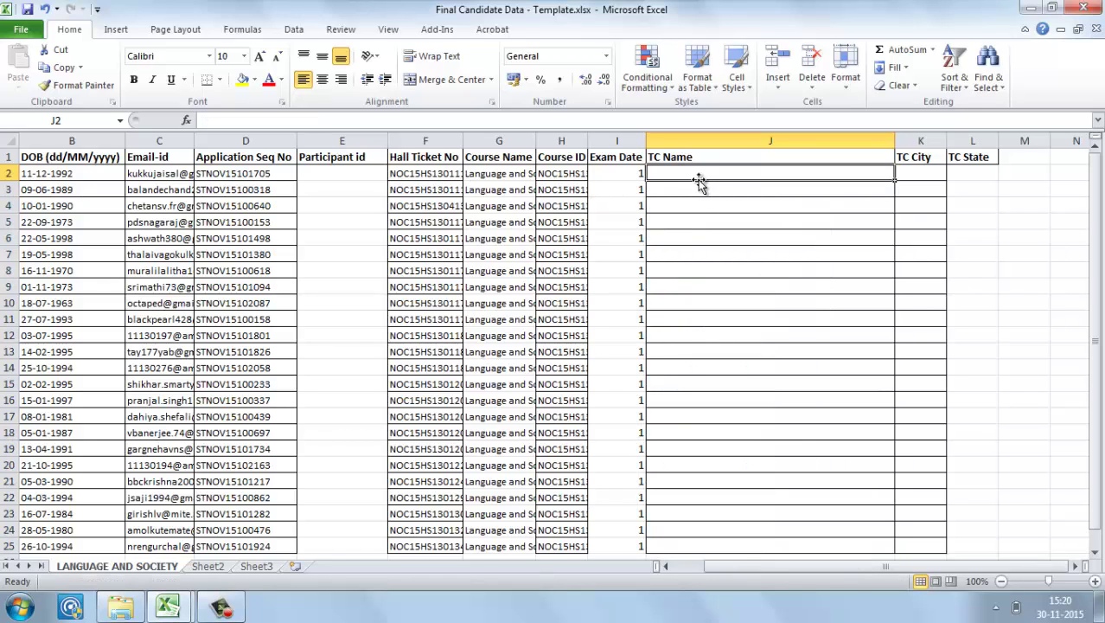
key("Left")
key("Left")
key("Left")
key("Left")
key("Left")
key("Left")
key("Left")
key("Left")
key("Left")
key("Down")
key("Down")
key("Down")
key("Down")
key("Down")
key("Down")
key("Down")
key("Down")
key("Down")
key("Down")
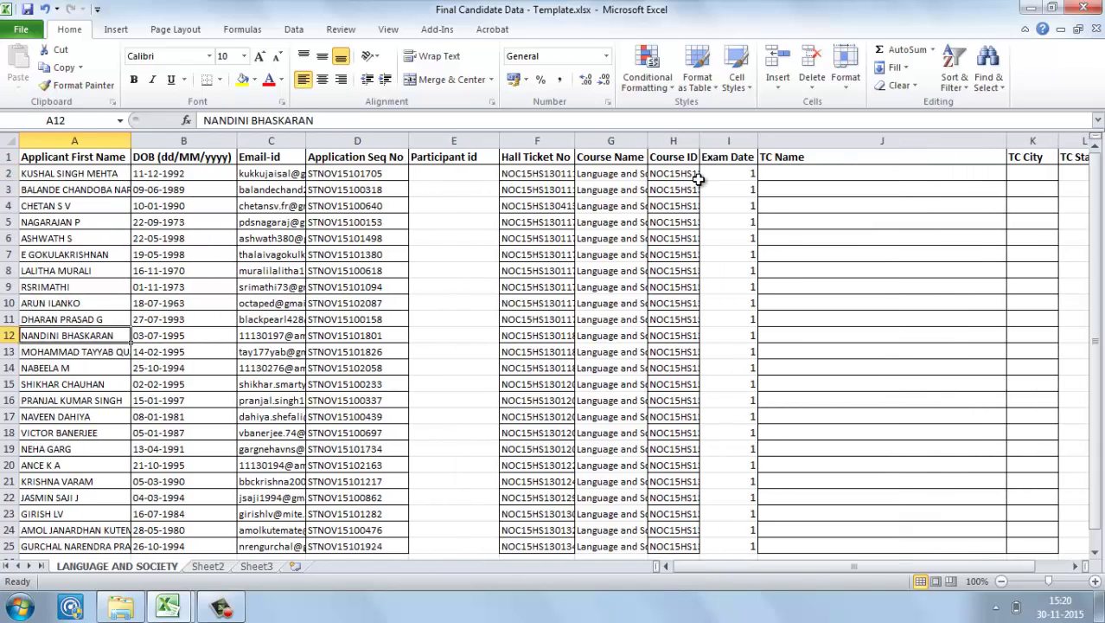
key("Down")
key("Down")
key("Down")
key("Down")
key("Down")
key("Down")
key("Down")
key("Down")
key("Down")
key("Down")
key("Down")
key("Down")
key("Down")
key("Down")
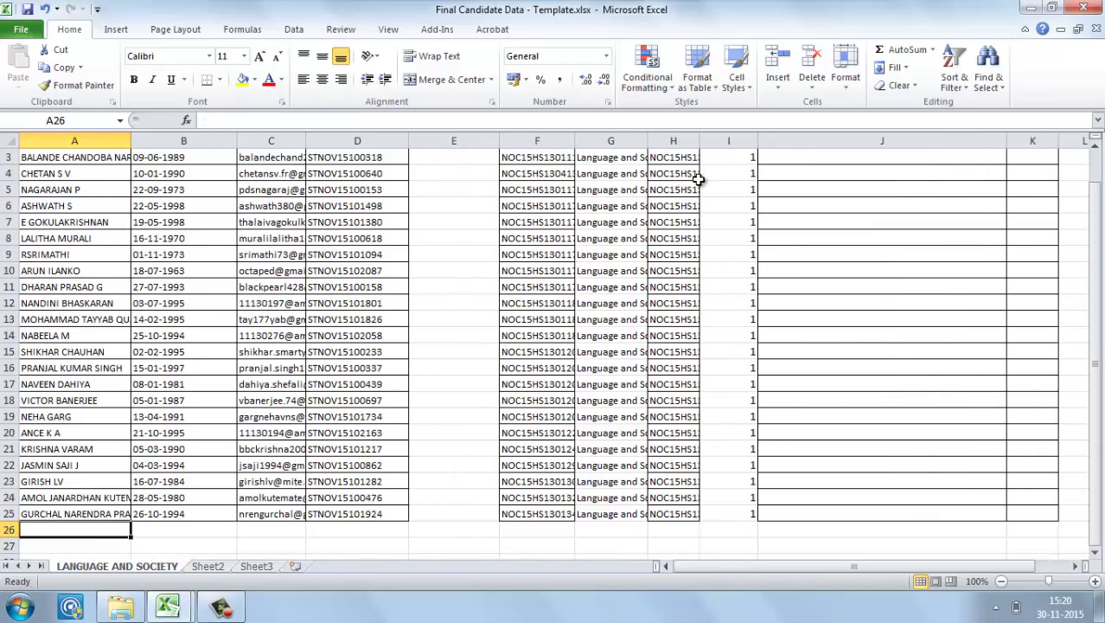
- Open the 08th November Online Candidate data.xlsx workbook from the Candidate Data folder
key("ctrl+Tab")
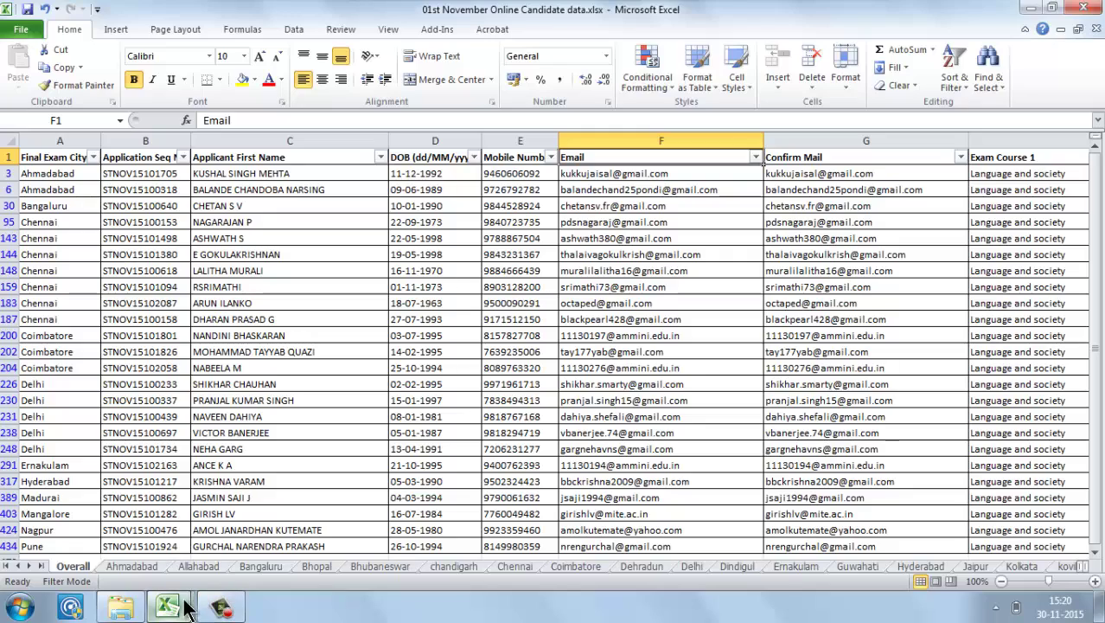
left_click(128, 610)
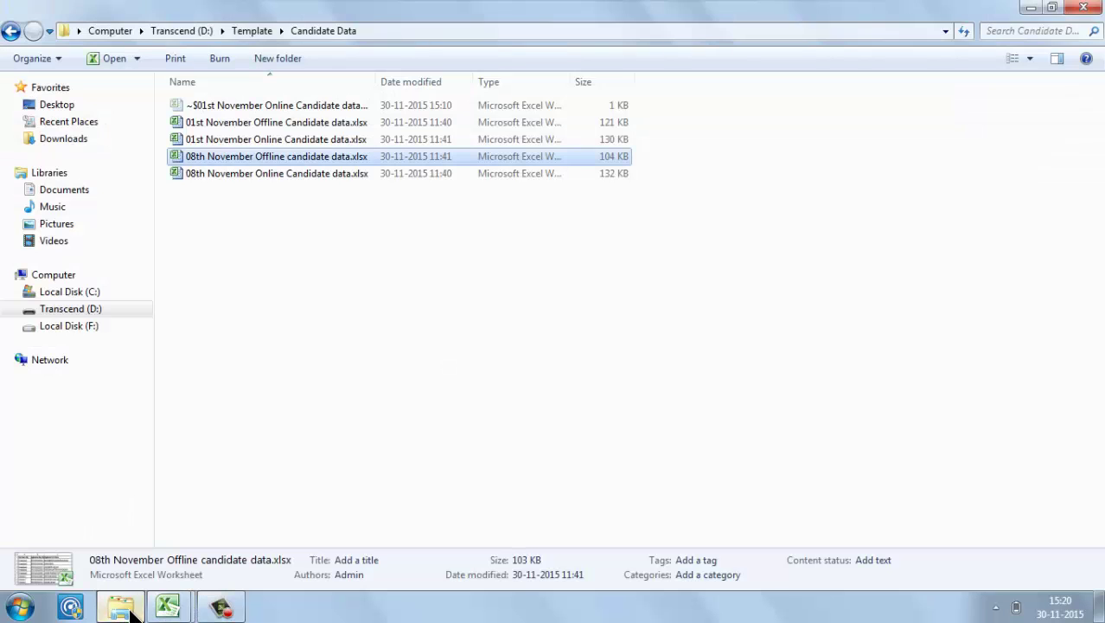
double_click(255, 174)
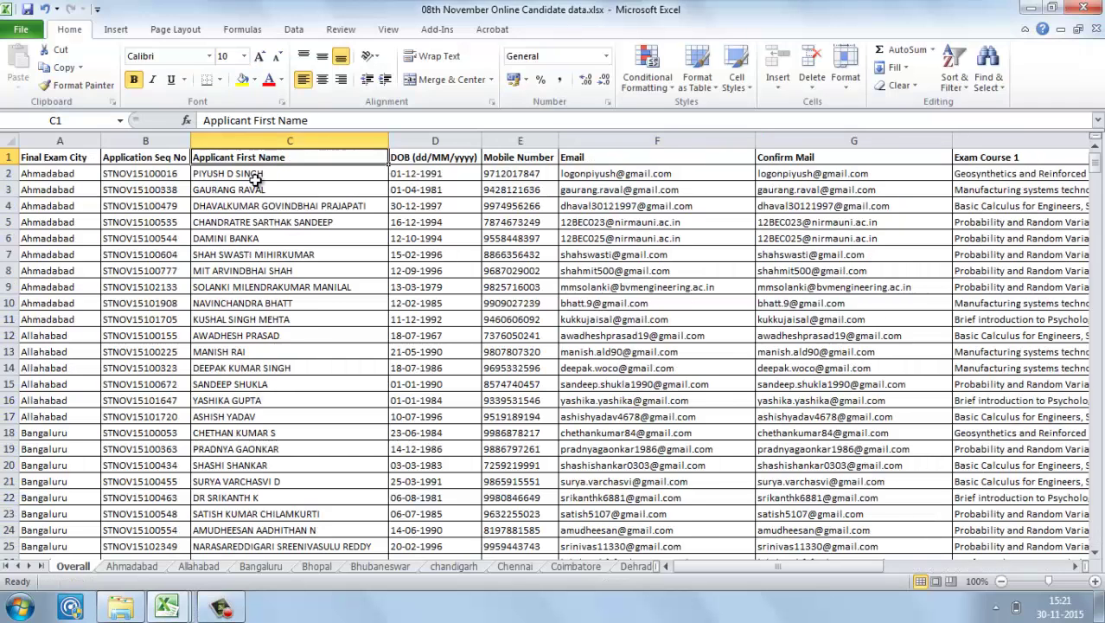
- Turn on filtering for the header row of the Overall sheet in the 08th November Online workbook
left_click(593, 159)
key("Right")
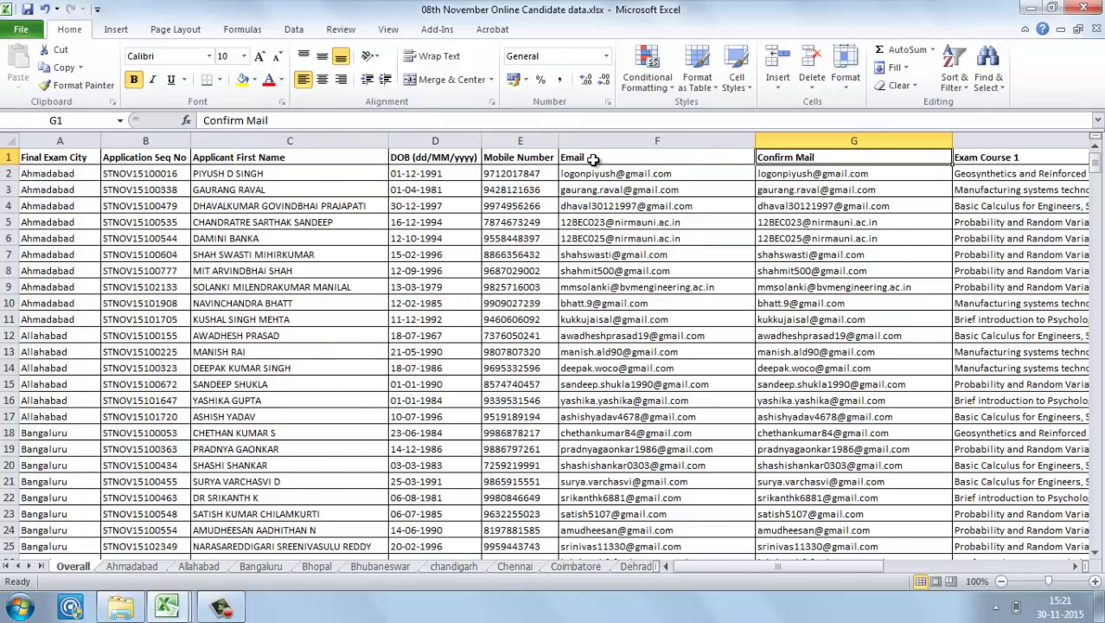
key("Right")
key("Right")
key("Left")
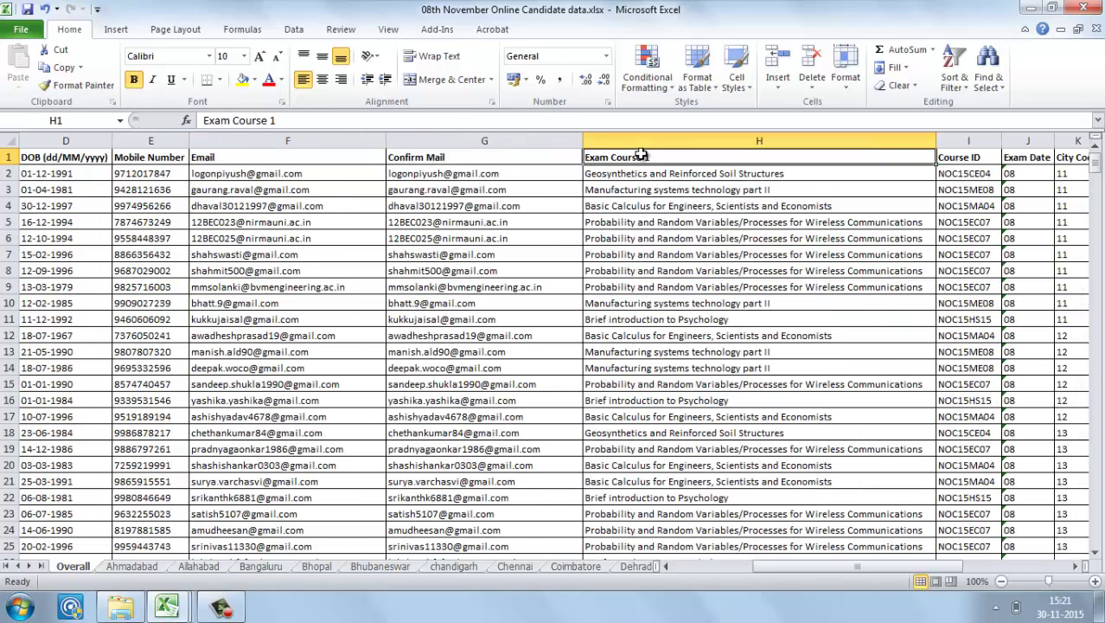
left_click(960, 65)
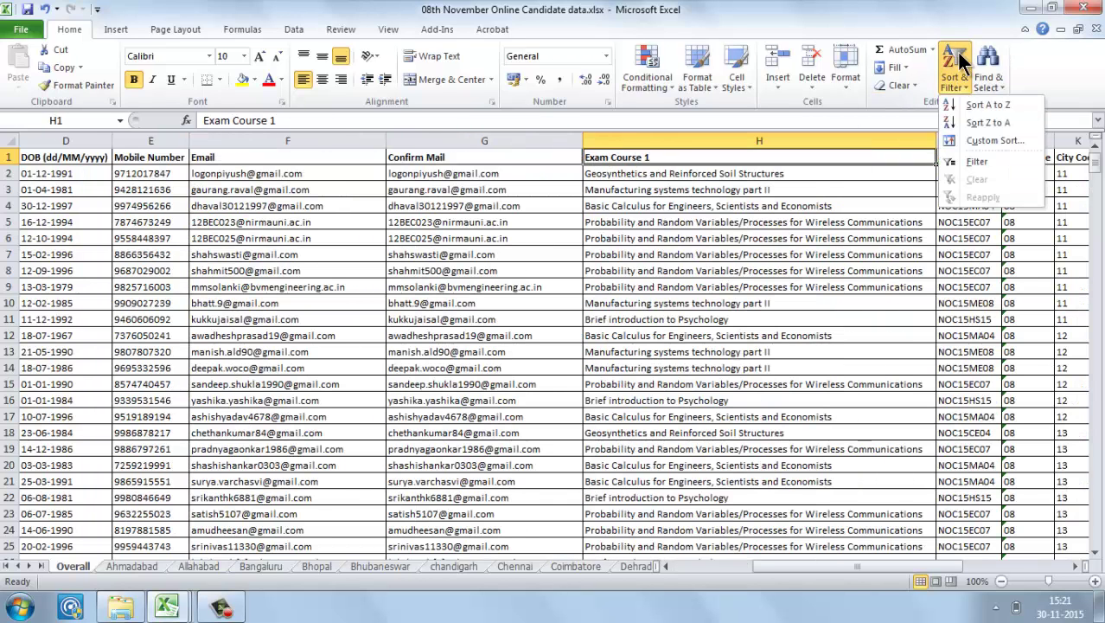
left_click(964, 162)
key("Right")
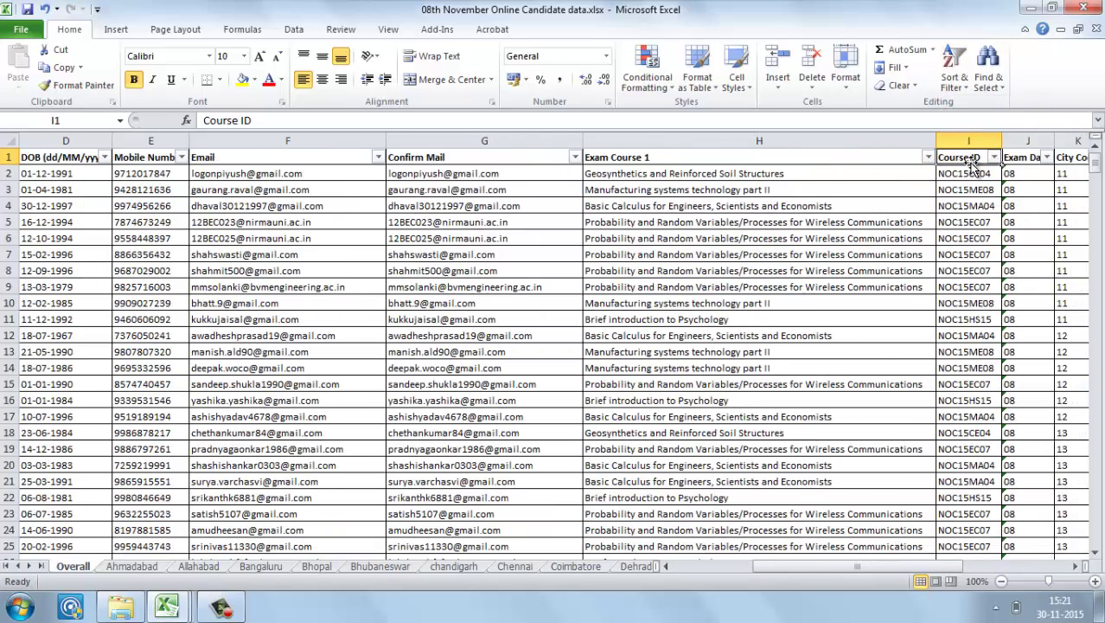
- Filter the Exam Course 1 column to show only Language and society
left_click(928, 158)
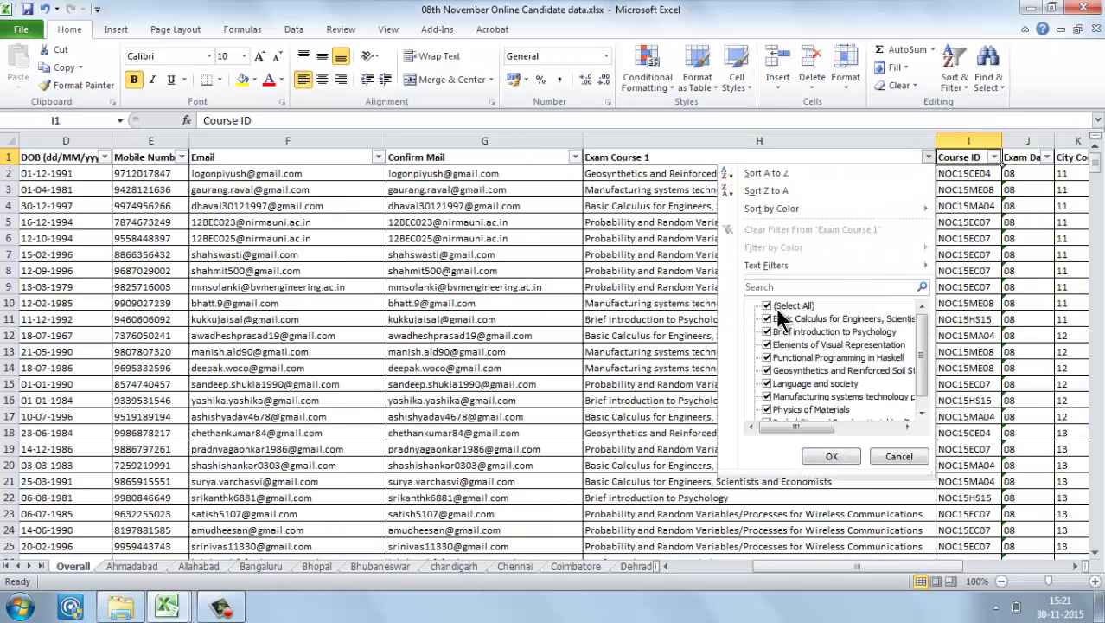
left_click(768, 306)
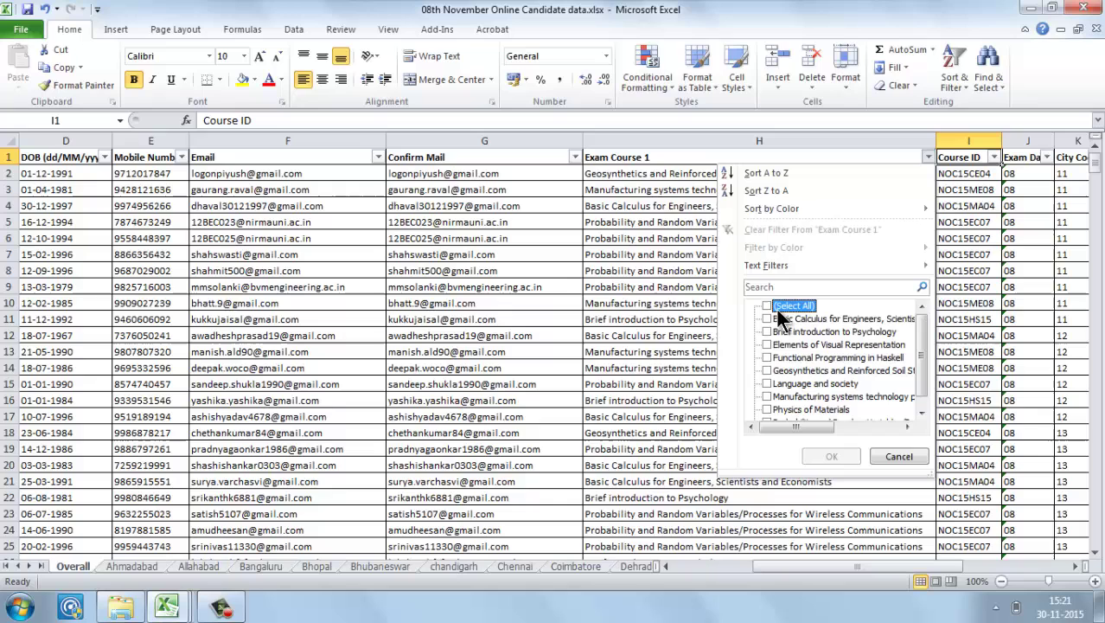
left_click(774, 383)
left_click(829, 456)
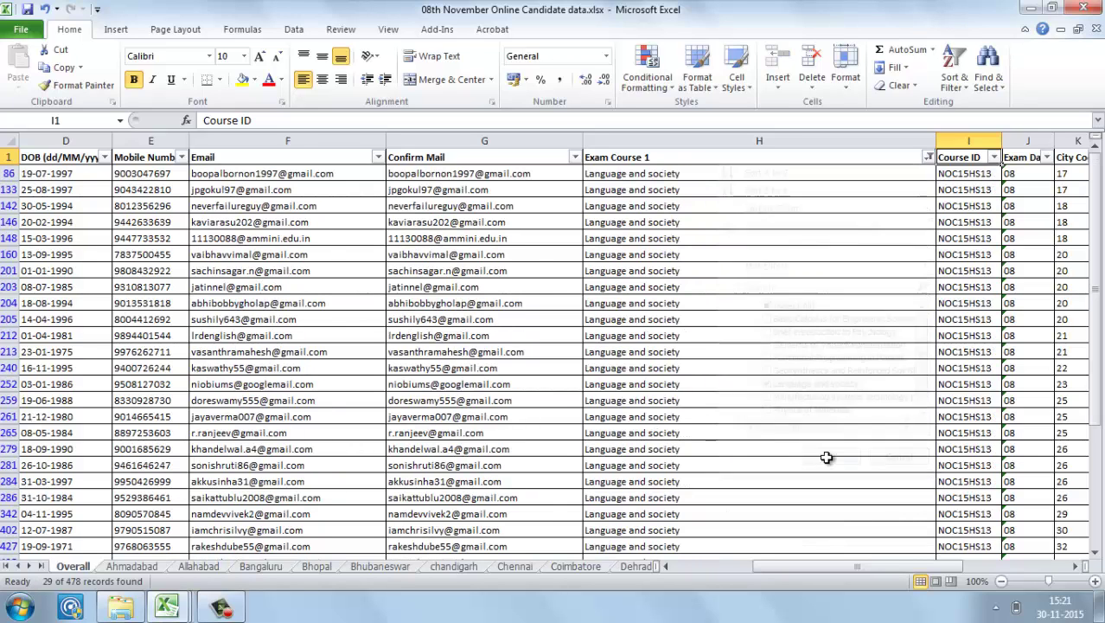
- Copy all filtered Applicant First Name and DOB entries from cell C86 of the 08th November Online workbook into the template, starting at cell A26
left_click(91, 173)
key("Left")
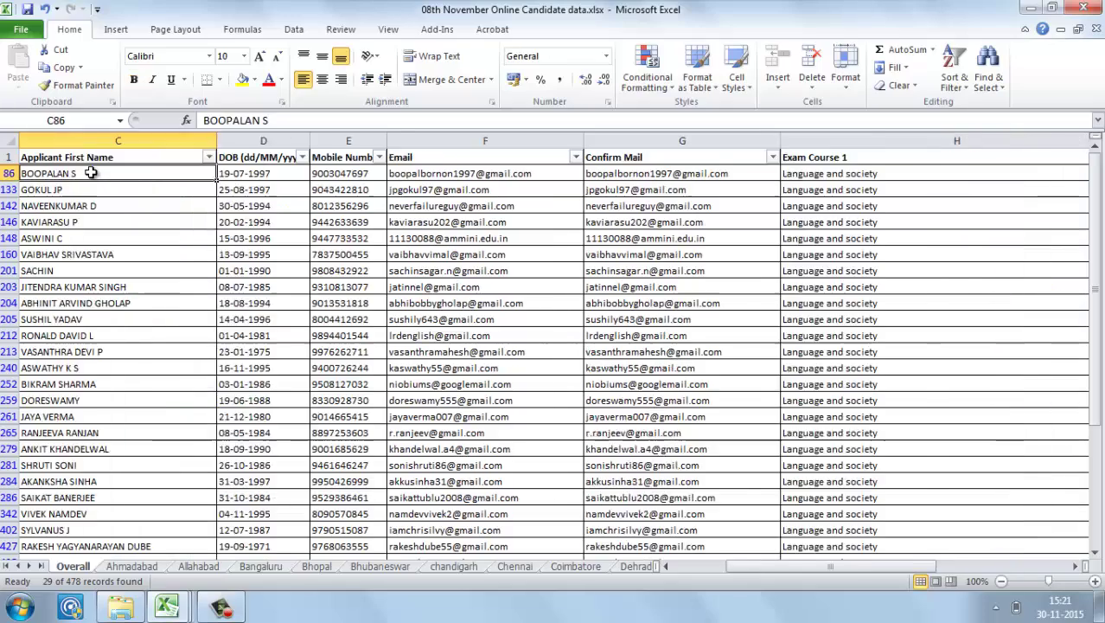
key("Left")
key("Right")
key("shift+Right")
key("ctrl+shift+Down")
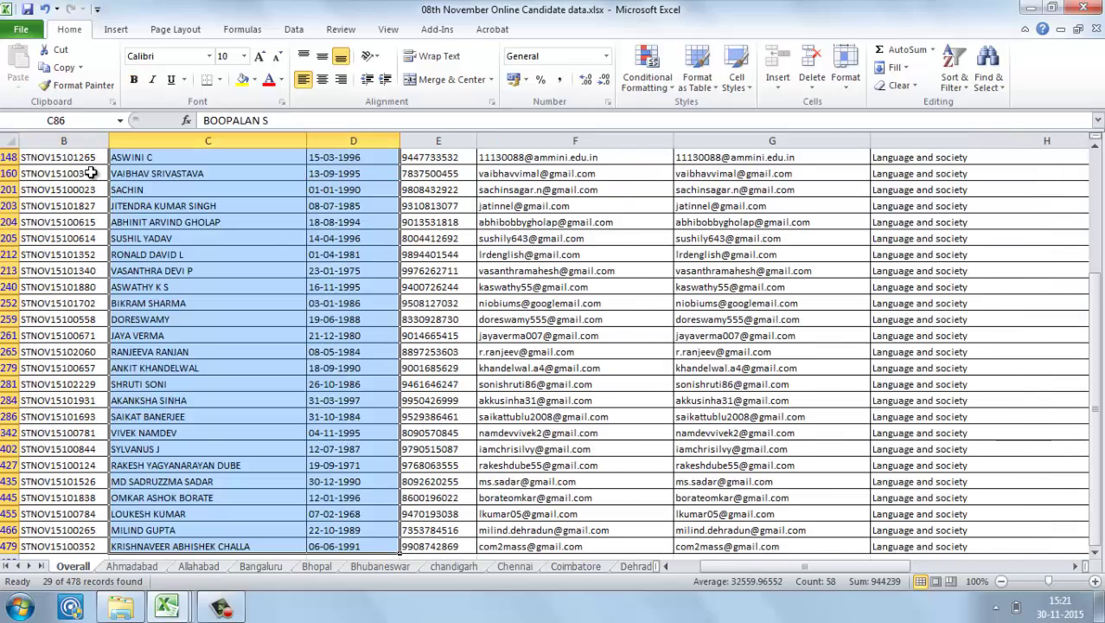
key("ctrl+c")
key("ctrl+Tab")
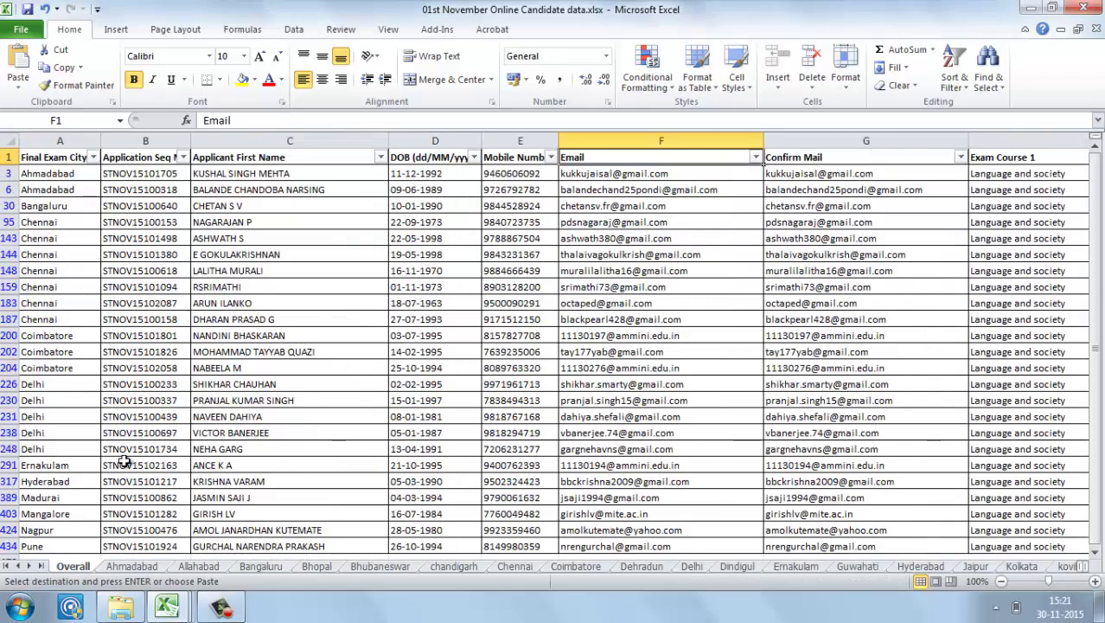
mouse_move(187, 611)
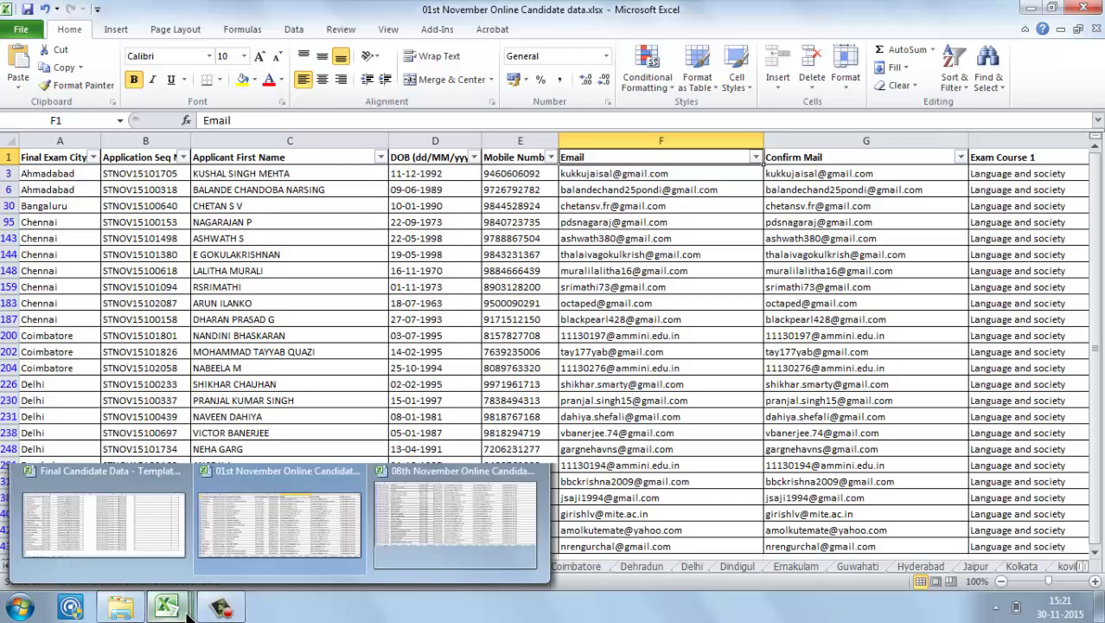
left_click(102, 527)
key("ctrl+v")
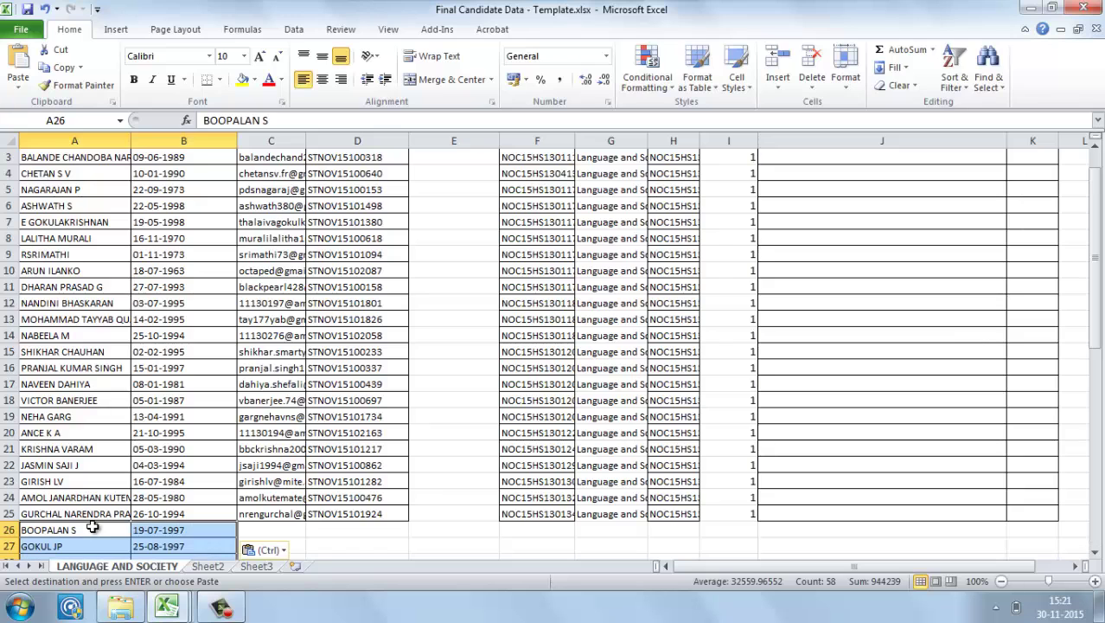
- Select empty cell C26 in the template's email column
left_click(214, 529)
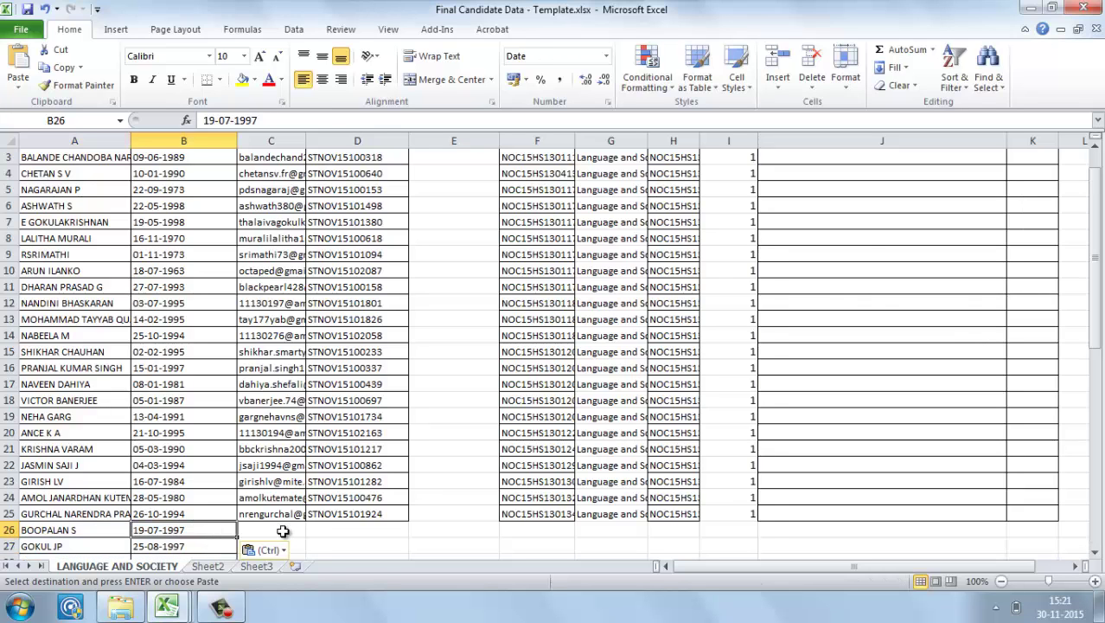
left_click(282, 530)
key("ctrl+Tab")
key("Right")
key("Right")
key("Right")
key("Right")
key("Right")
key("Right")
key("Right")
key("Right")
key("Right")
key("Right")
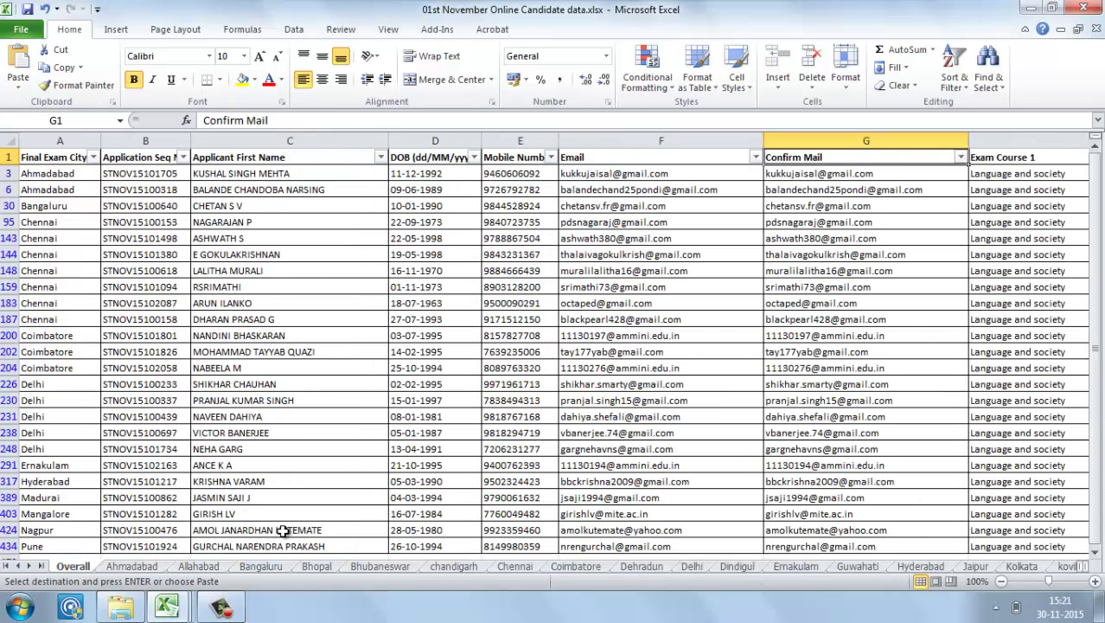
key("ctrl+Tab")
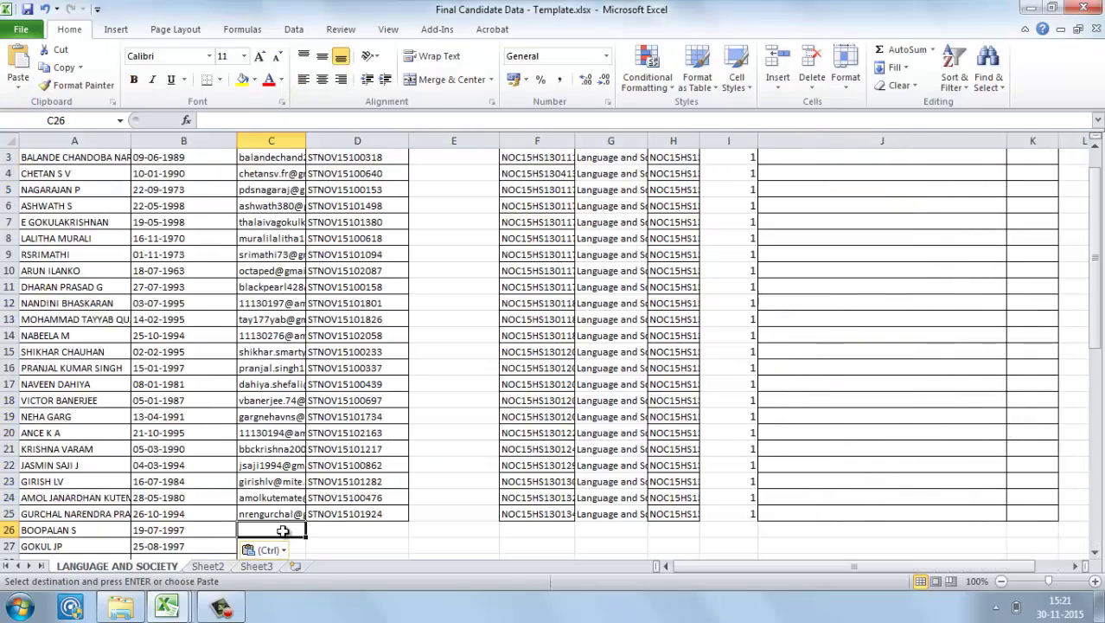
key("ctrl+Tab")
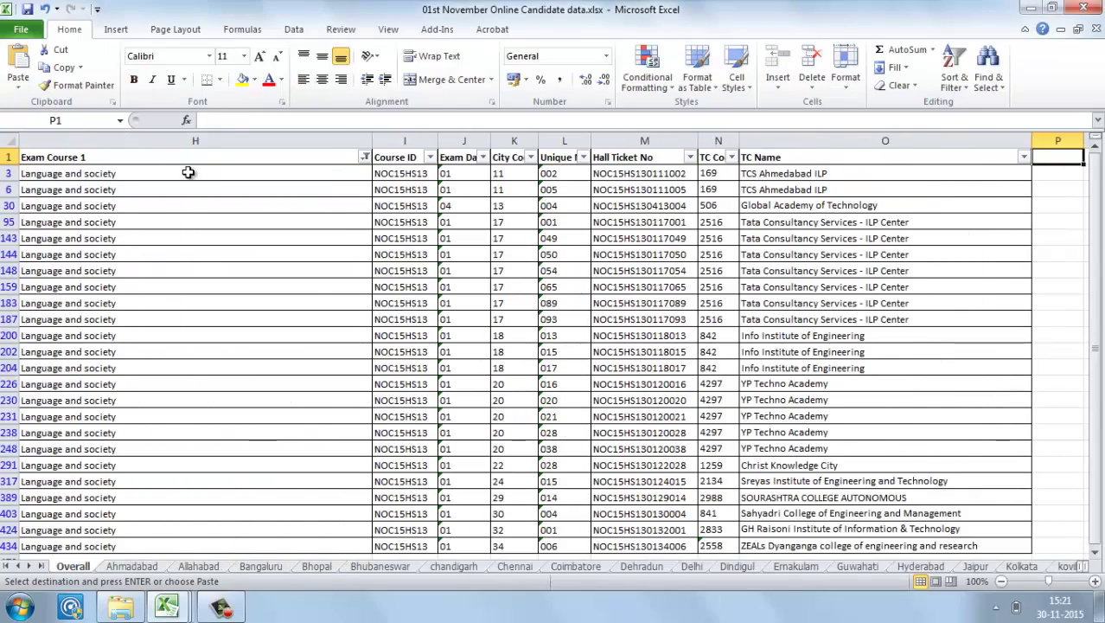
left_click(188, 172)
key("Left")
key("Left")
key("Left")
key("Right")
key("Right")
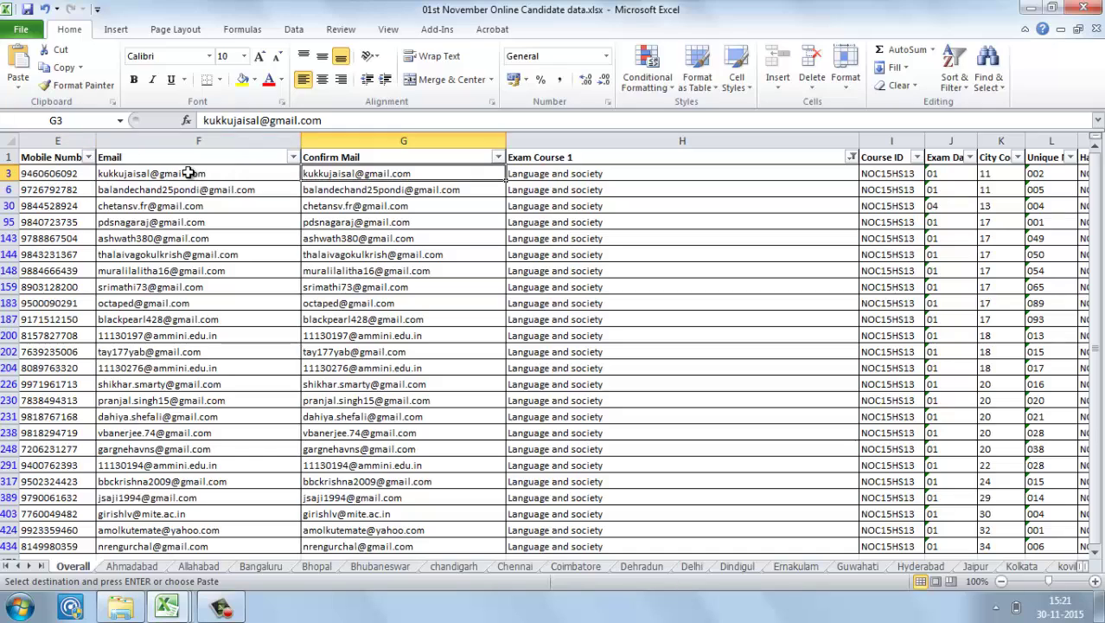
key("Left")
key("ctrl+shift+Down")
key("ctrl+c")
key("alt+Tab")
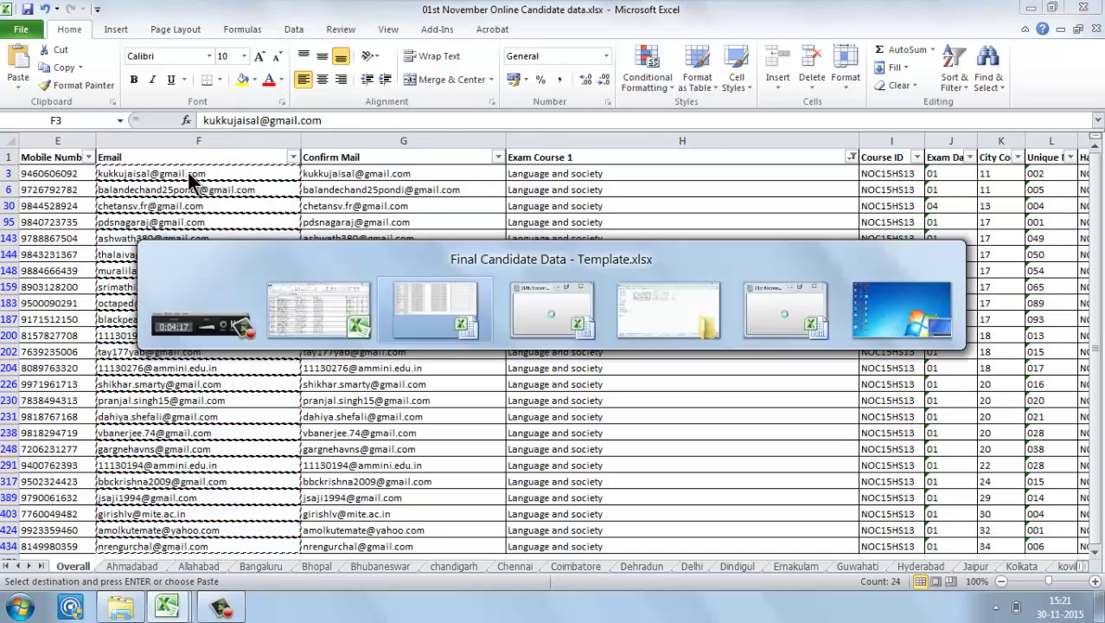
key("alt+Tab")
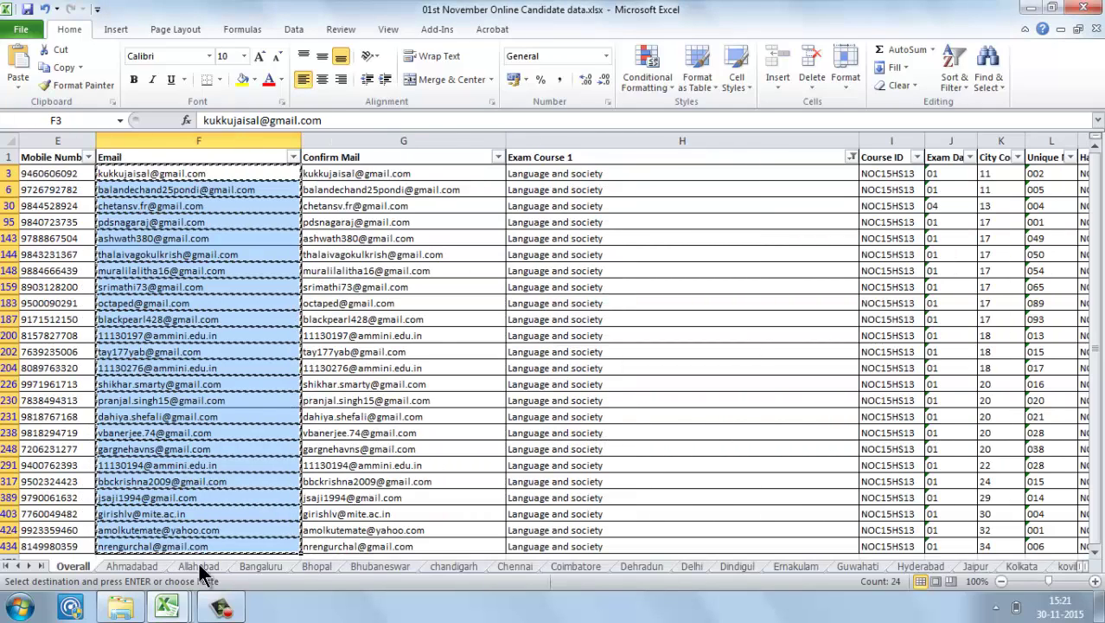
- Copy all filtered Email entries from cell F86 of the 08th November Online workbook into the template, starting at cell C26
left_click(167, 606)
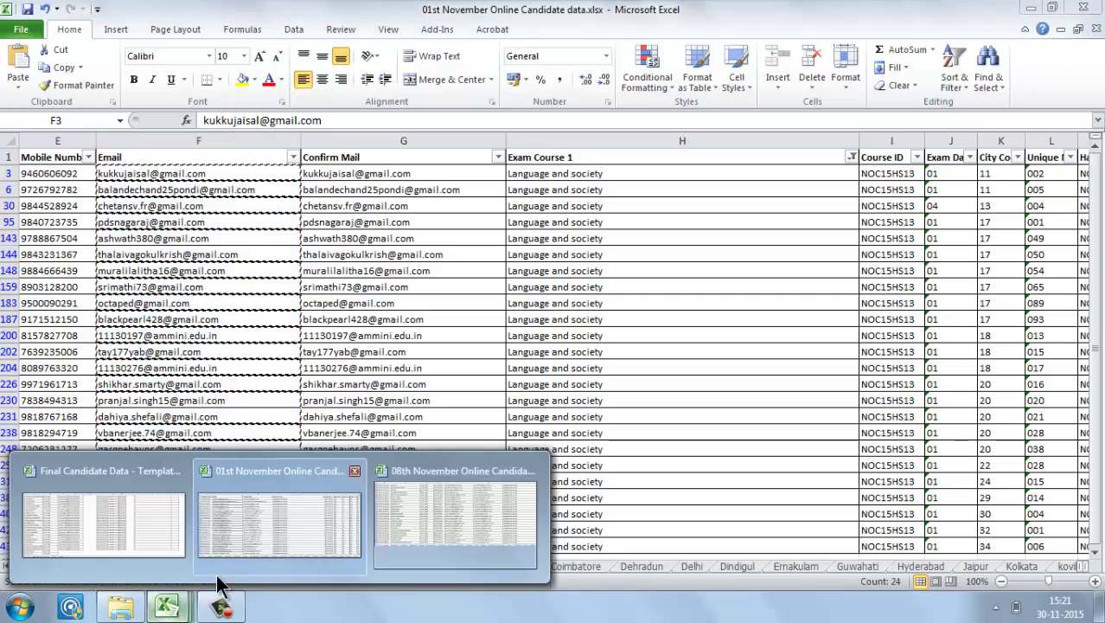
left_click(439, 516)
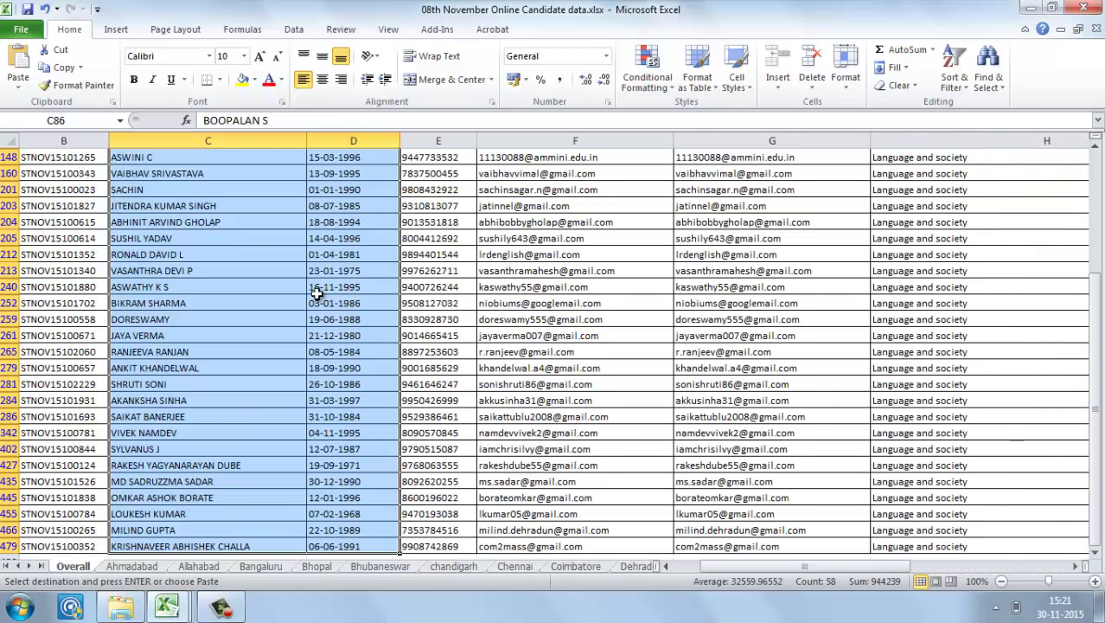
key("ctrl+Up")
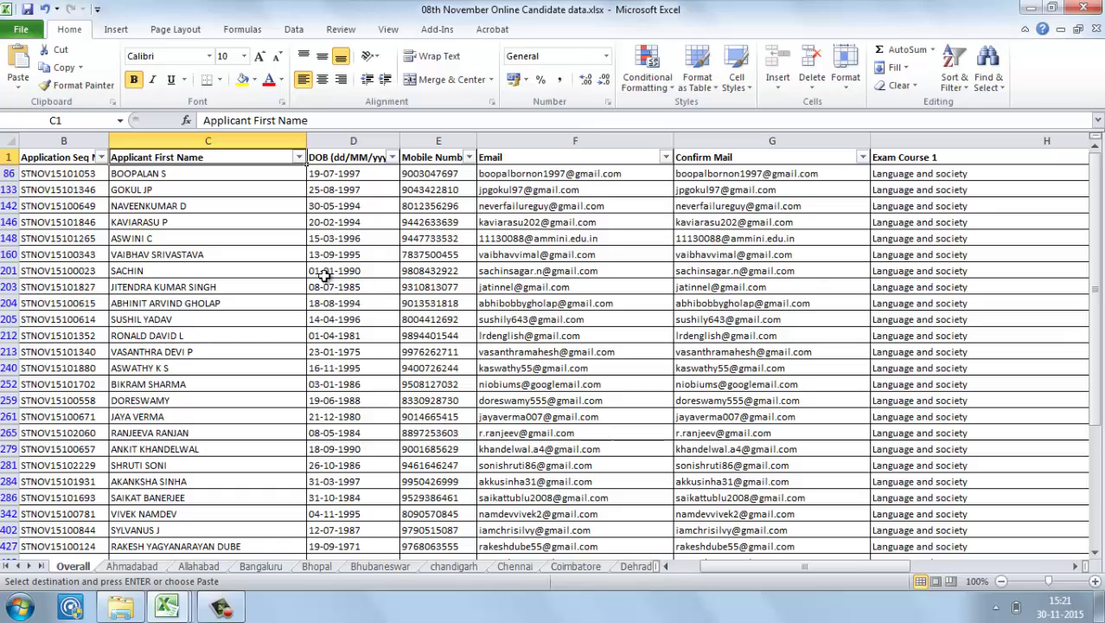
left_click(548, 173)
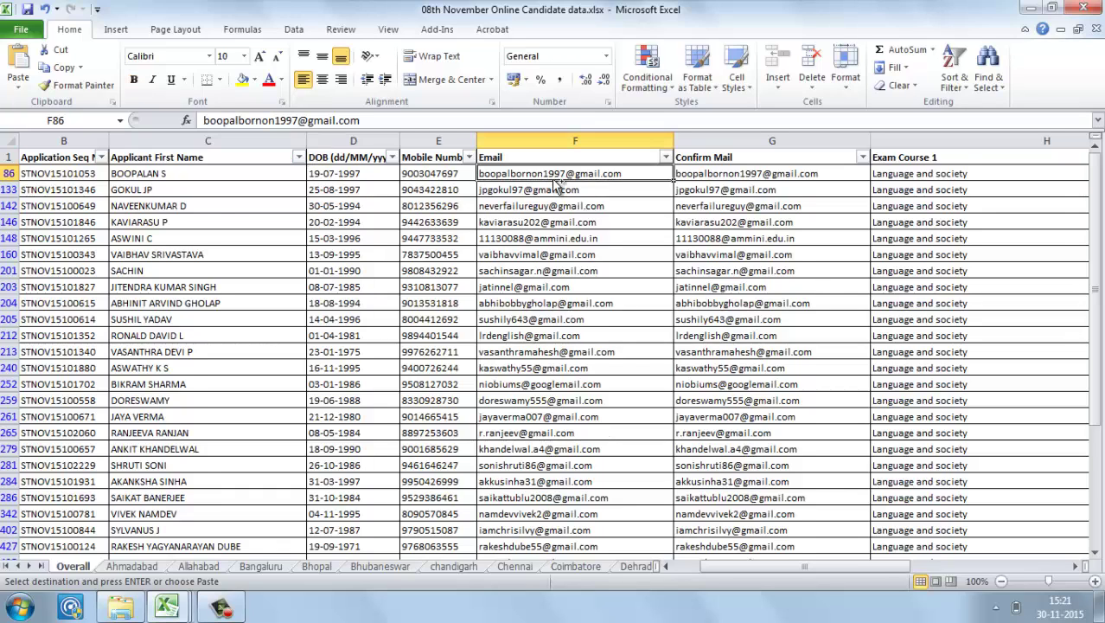
key("ctrl+shift+Down")
key("ctrl+Tab")
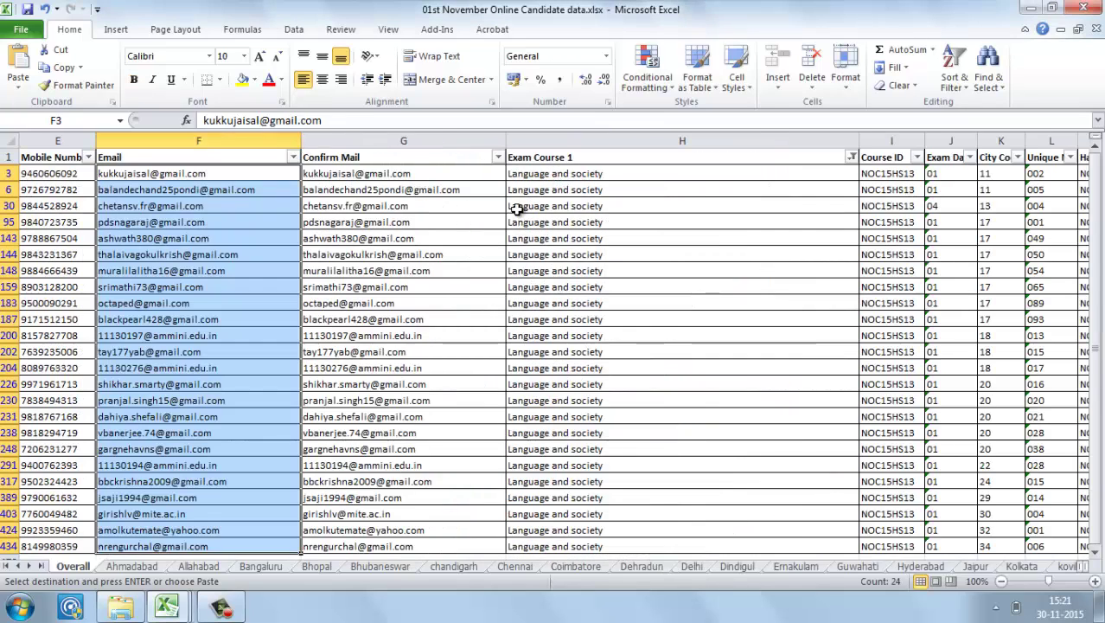
left_click(167, 607)
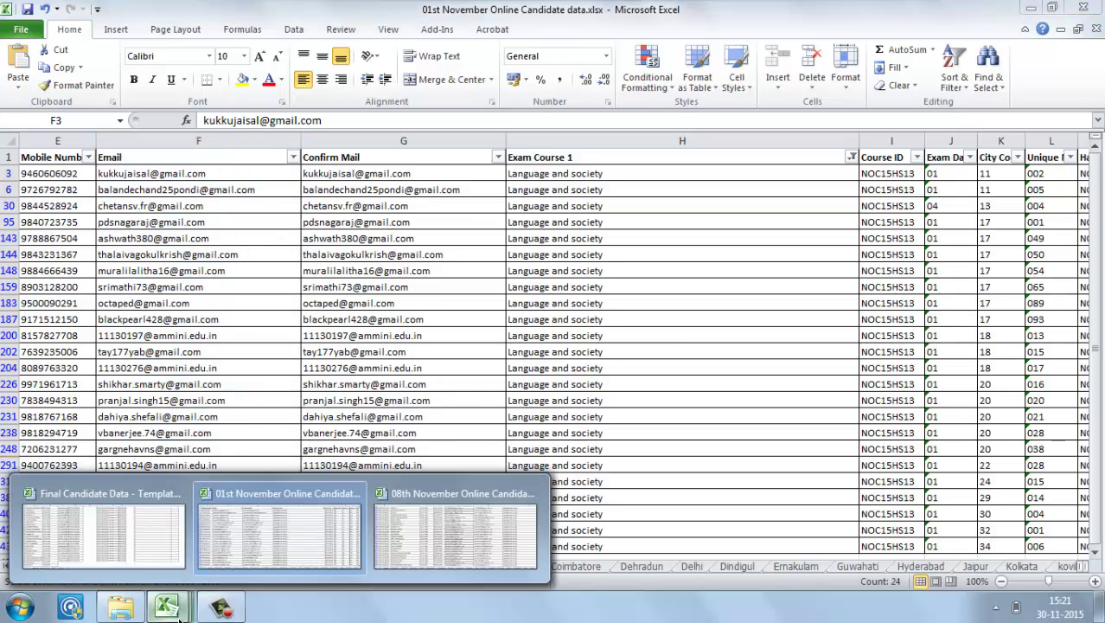
left_click(120, 547)
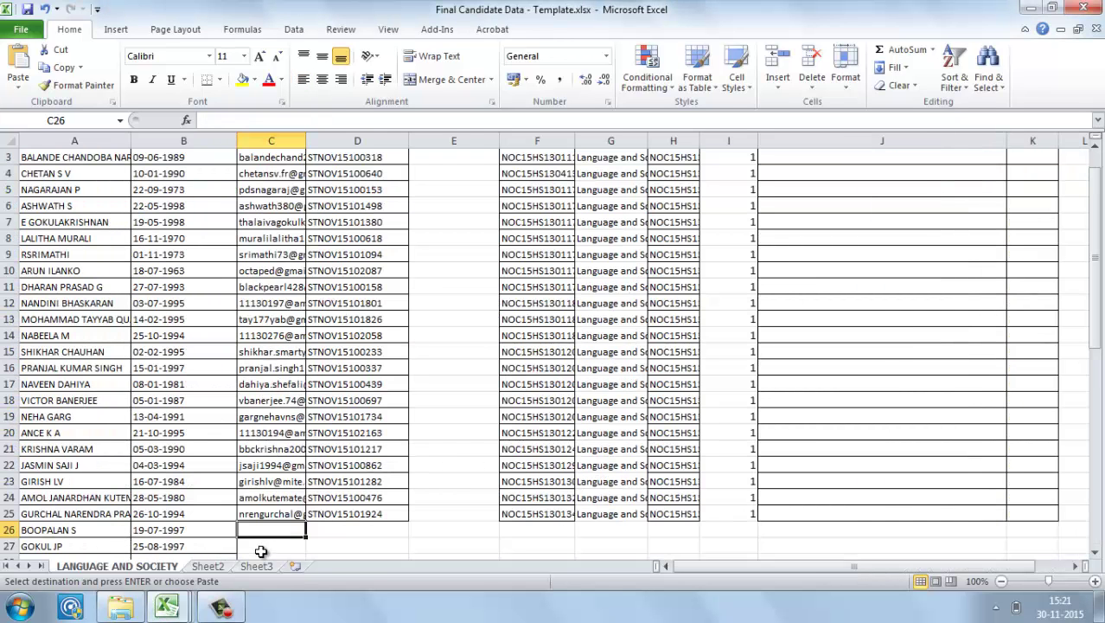
key("ctrl+v")
- Copy all filtered Application Seq entries from cell B3 of the 01st November Online workbook into the template, starting at cell D26
left_click(355, 522)
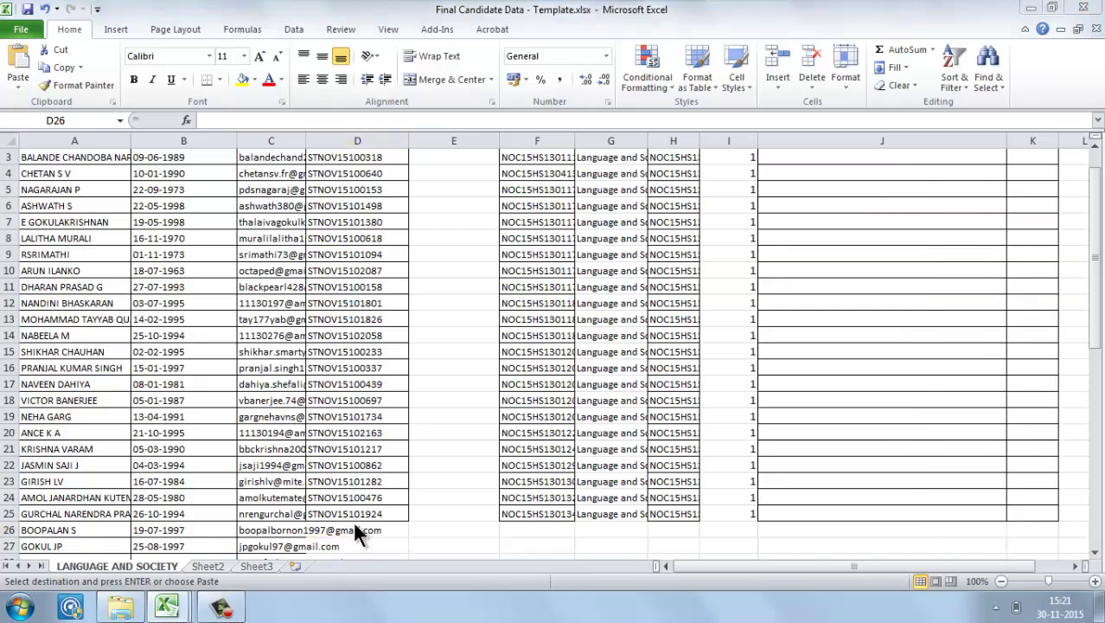
key("ctrl+Tab")
left_click(57, 173)
key("Left")
key("Left")
key("Left")
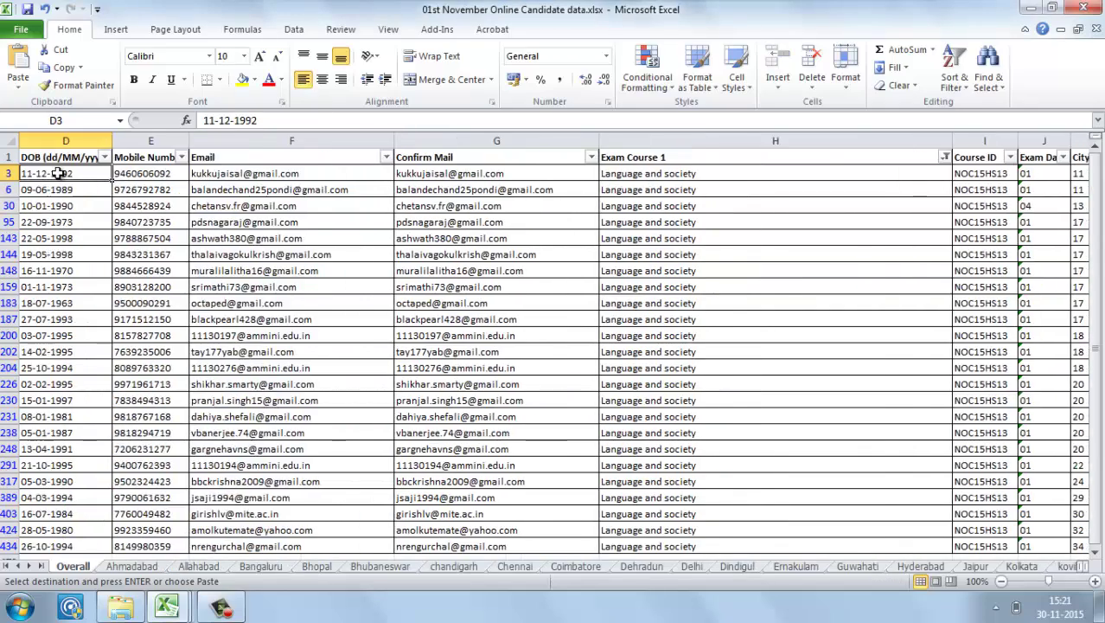
key("Right")
key("ctrl+Tab")
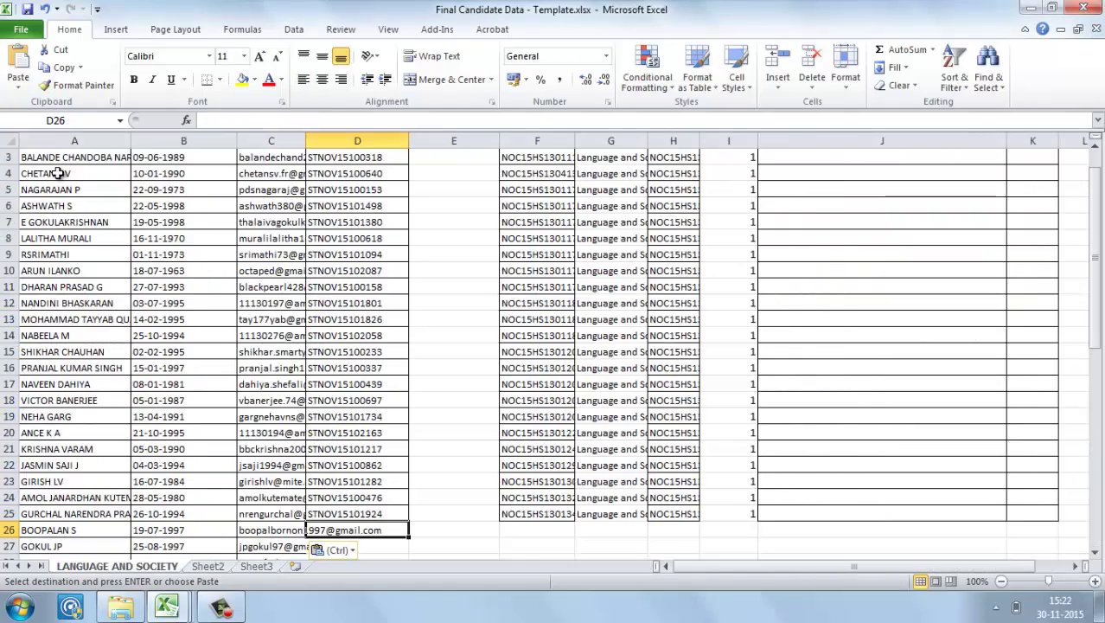
key("alt+Tab")
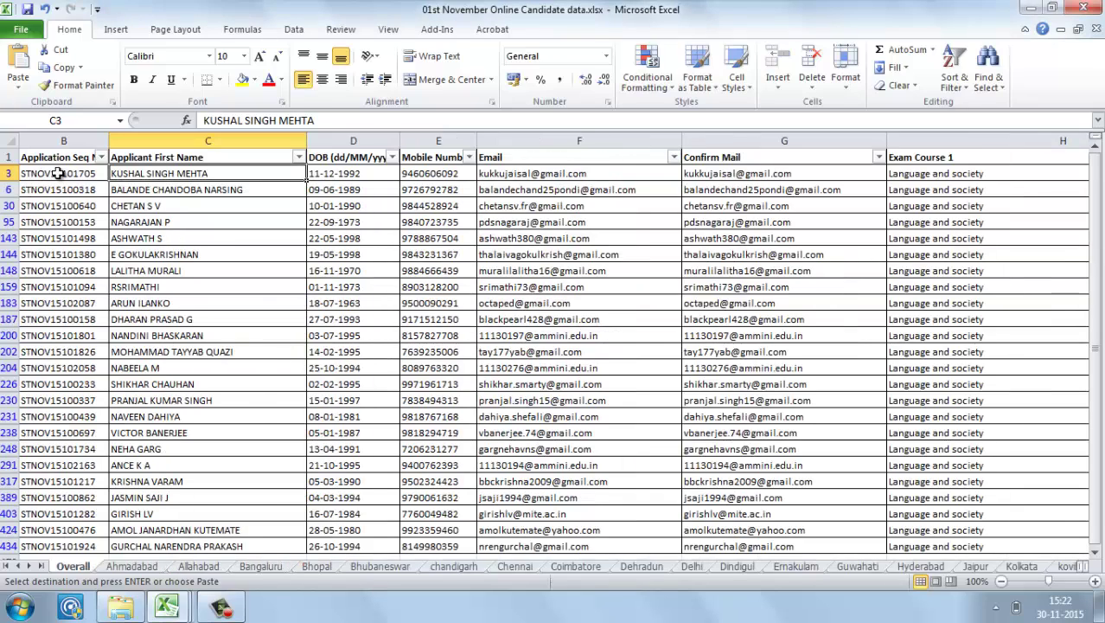
key("Left")
key("ctrl+shift+Down")
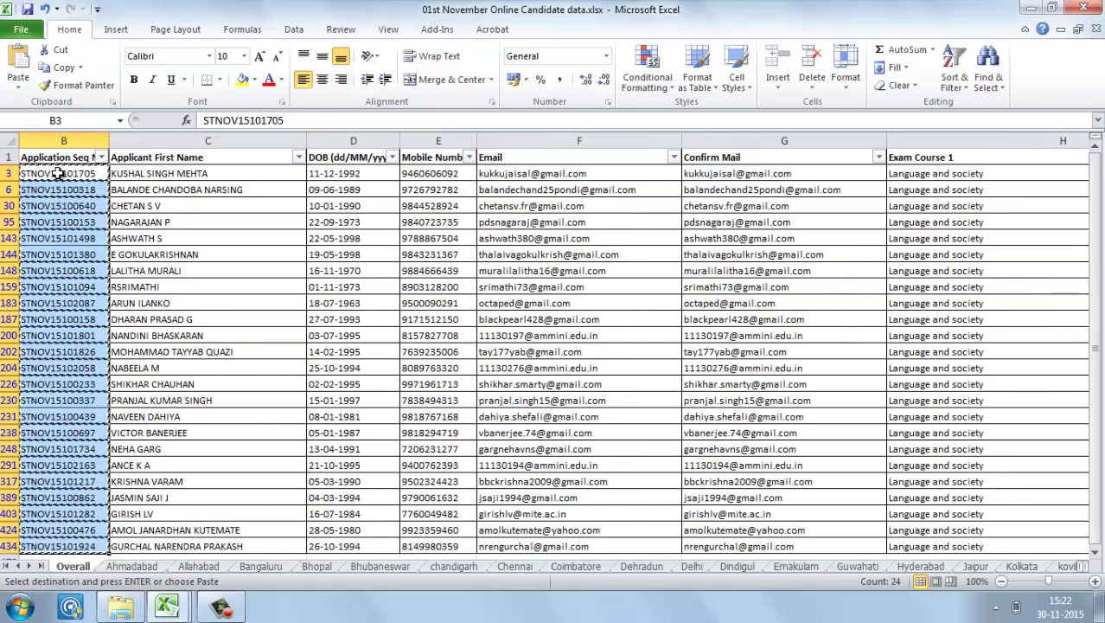
key("ctrl+c")
key("ctrl+Tab")
key("ctrl+v")
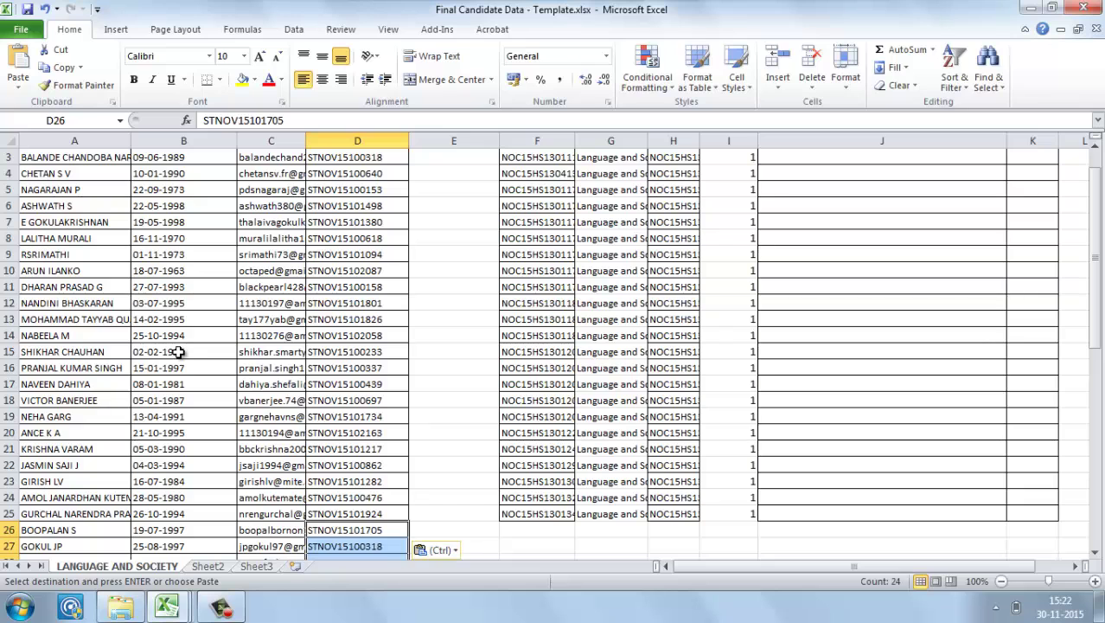
- Copy all filtered Hall Ticket No entries from cell M3 of the 01st November Online workbook into the template, starting at cell F26
left_click(532, 537)
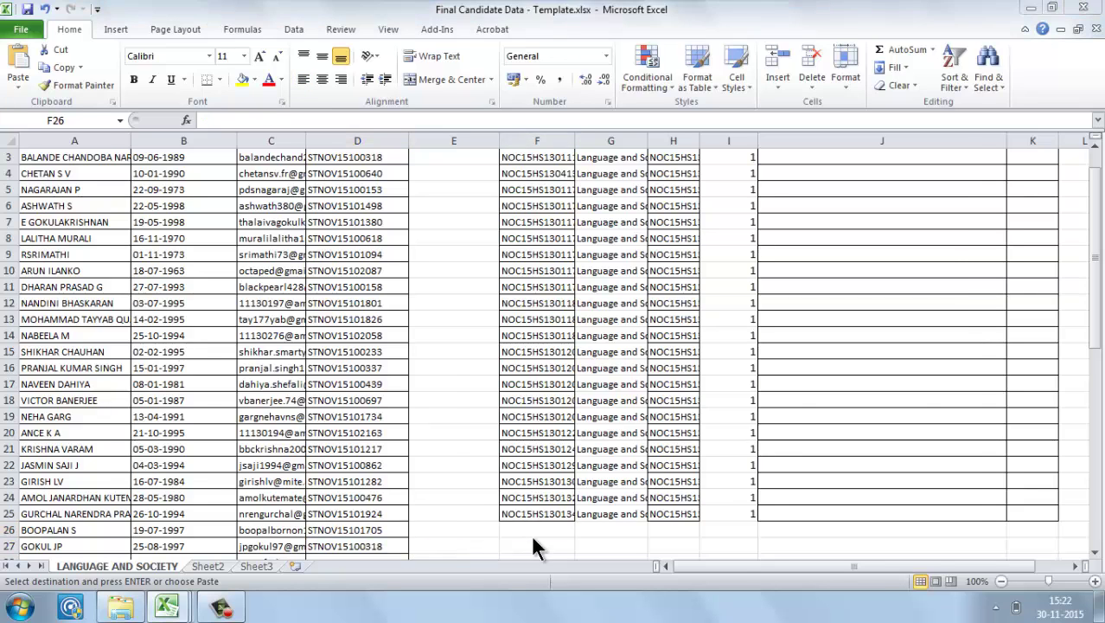
key("ctrl+Tab")
key("Right")
key("Right")
key("Right")
key("Right")
key("Right")
key("Right")
key("Right")
key("Right")
key("Right")
key("Right")
key("Right")
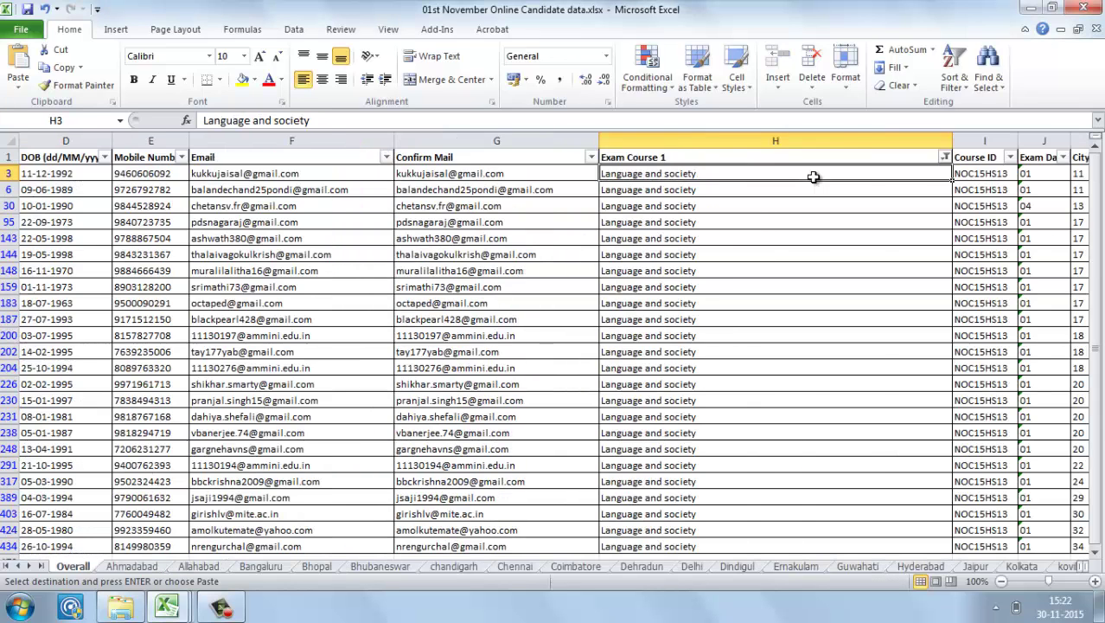
key("Right")
key("Right")
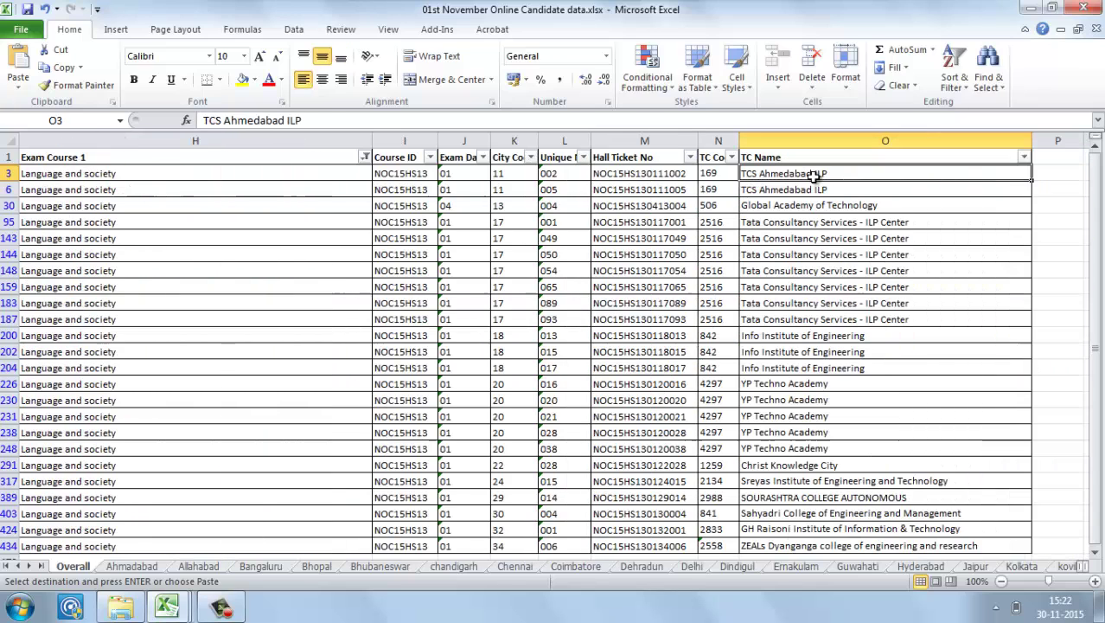
key("Left")
key("Left")
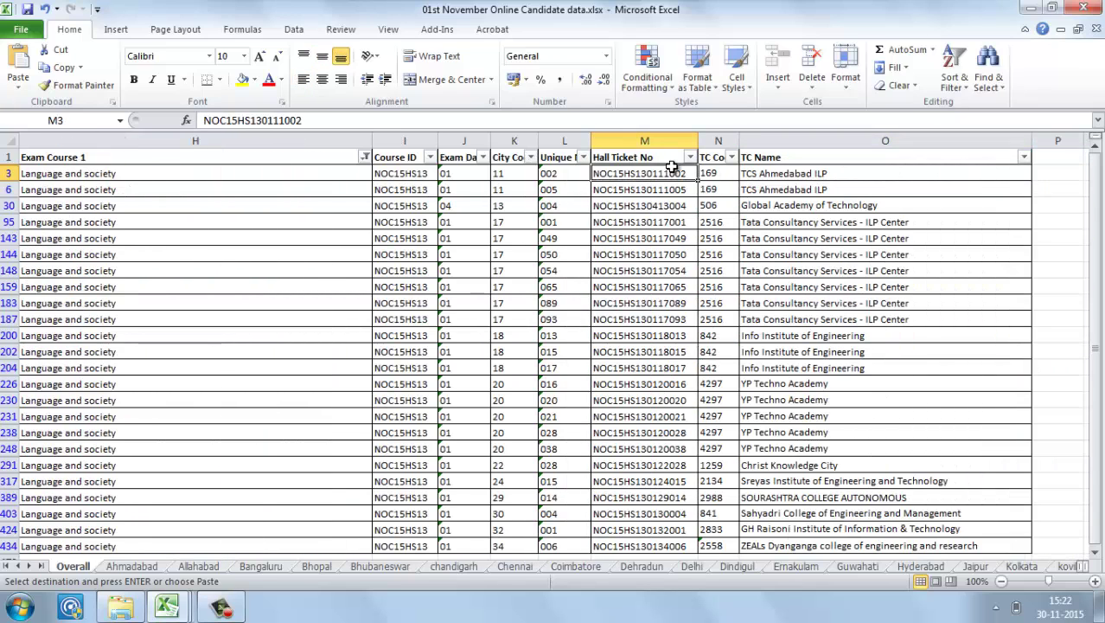
key("ctrl+shift+Down")
key("alt+Tab")
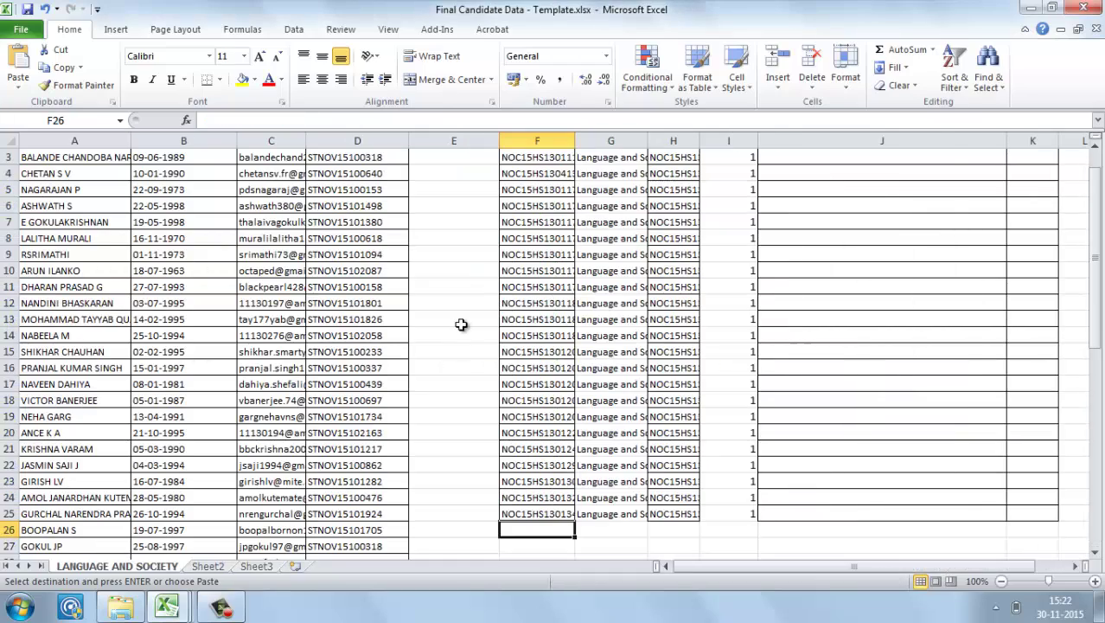
key("ctrl+v")
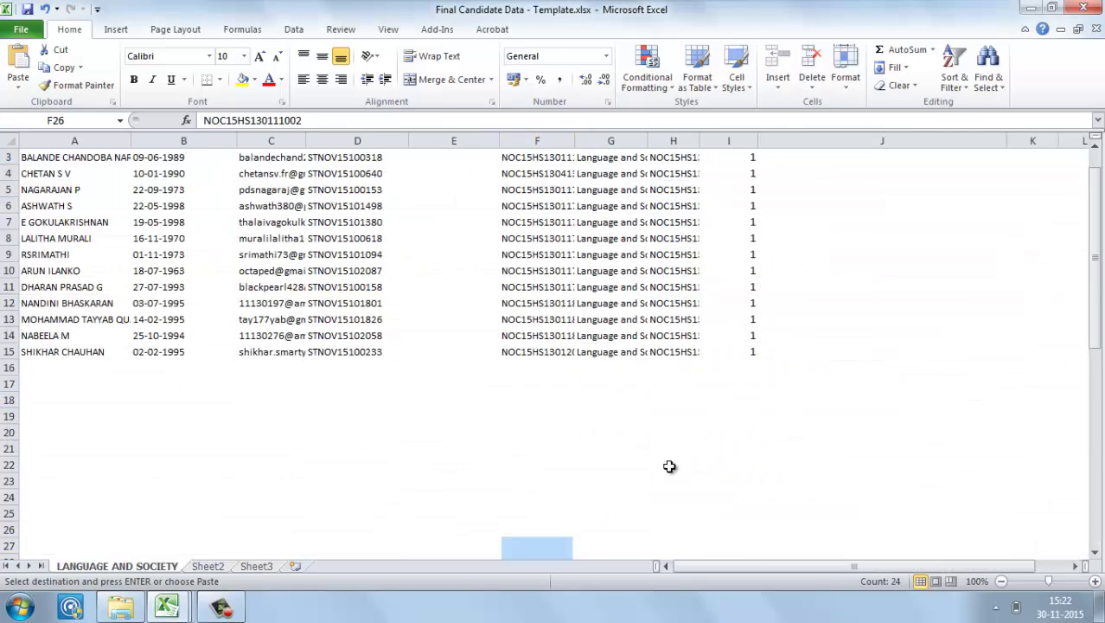
- Fill Language and Society from cell G25 down column G to the last candidate row, 54
left_click(621, 524)
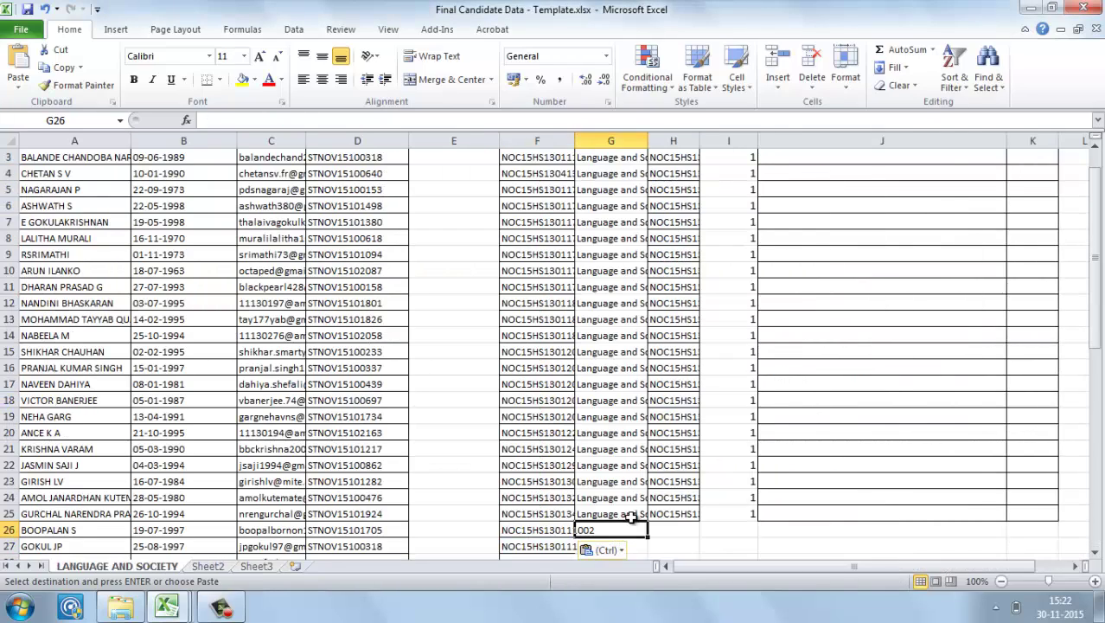
left_click(633, 517)
left_click_drag(650, 521, 650, 548)
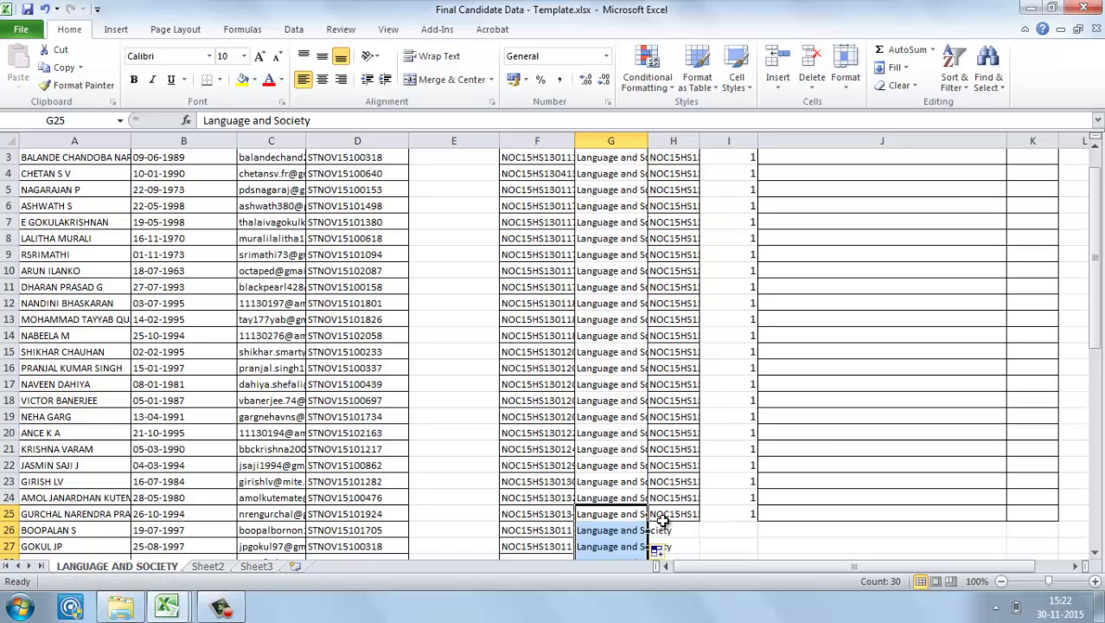
- Fill the course ID NOC15HS13 unchanged from cell H24 down column H to row 54
left_click(667, 519)
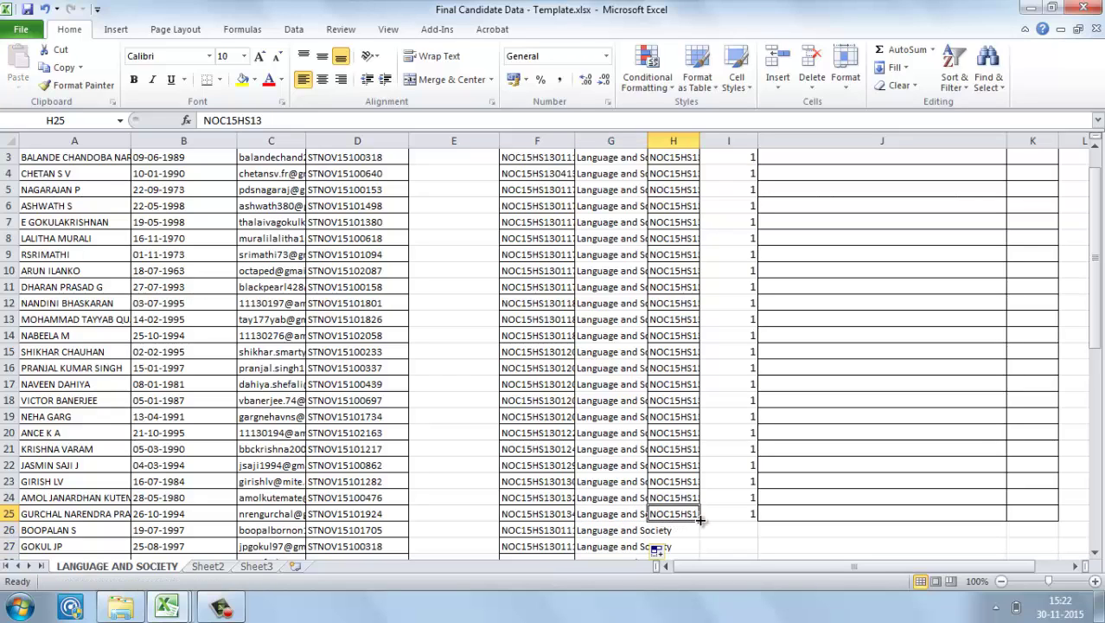
left_click_drag(700, 518, 699, 550)
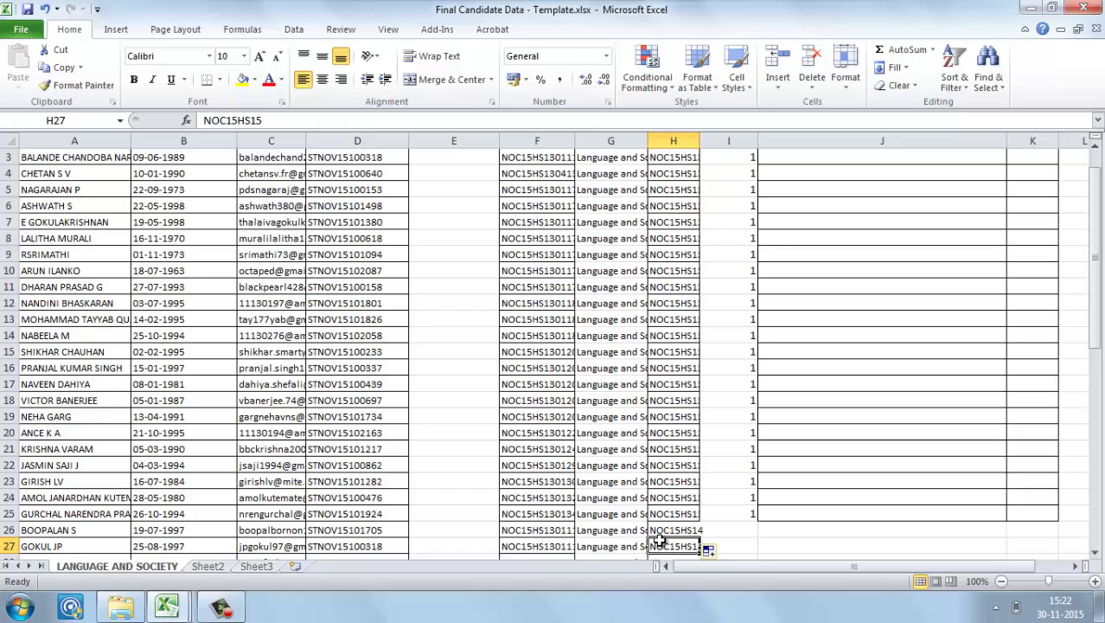
left_click(672, 515)
left_click(677, 500)
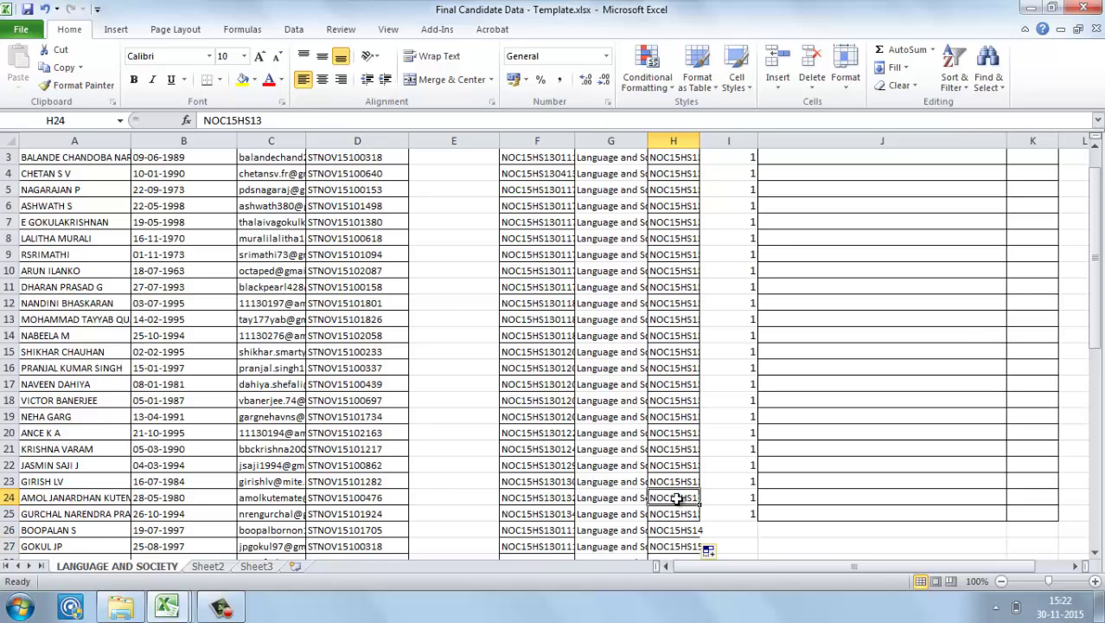
key("ctrl+shift+Down")
key("ctrl+c")
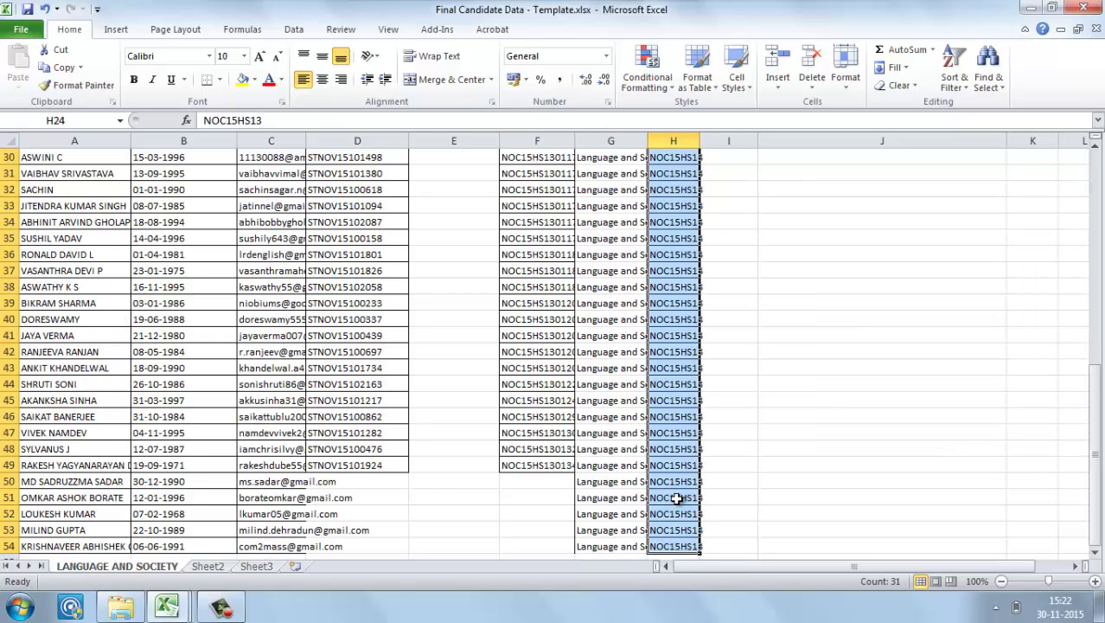
key("ctrl+d")
- Enter exam date 8 in cell I26 of the template and fill it unchanged down column I for the remaining candidates
left_click(828, 421)
key("Up")
key("Up")
key("Up")
key("Up")
key("Up")
key("Up")
key("Up")
key("Up")
key("Up")
key("Up")
key("Up")
key("Up")
key("Up")
key("Up")
key("Up")
key("Up")
key("Up")
key("Up")
key("Up")
key("Up")
key("Up")
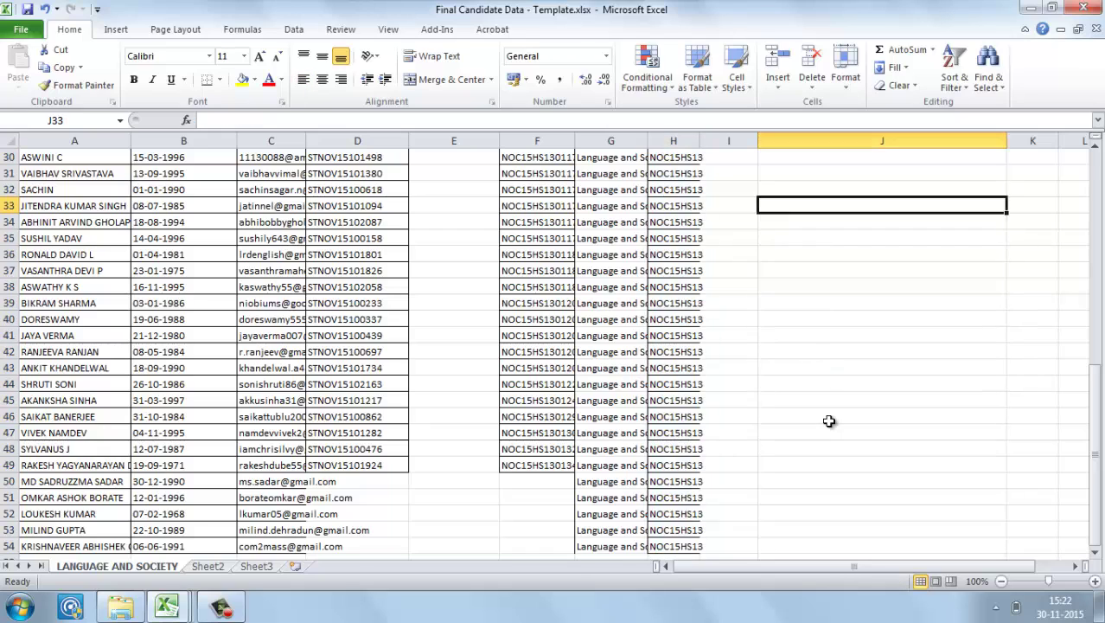
key("Down")
key("Down")
key("Down")
key("Down")
key("Down")
key("Down")
key("Down")
key("Down")
key("Down")
key("Down")
key("Down")
key("Down")
key("Down")
key("Down")
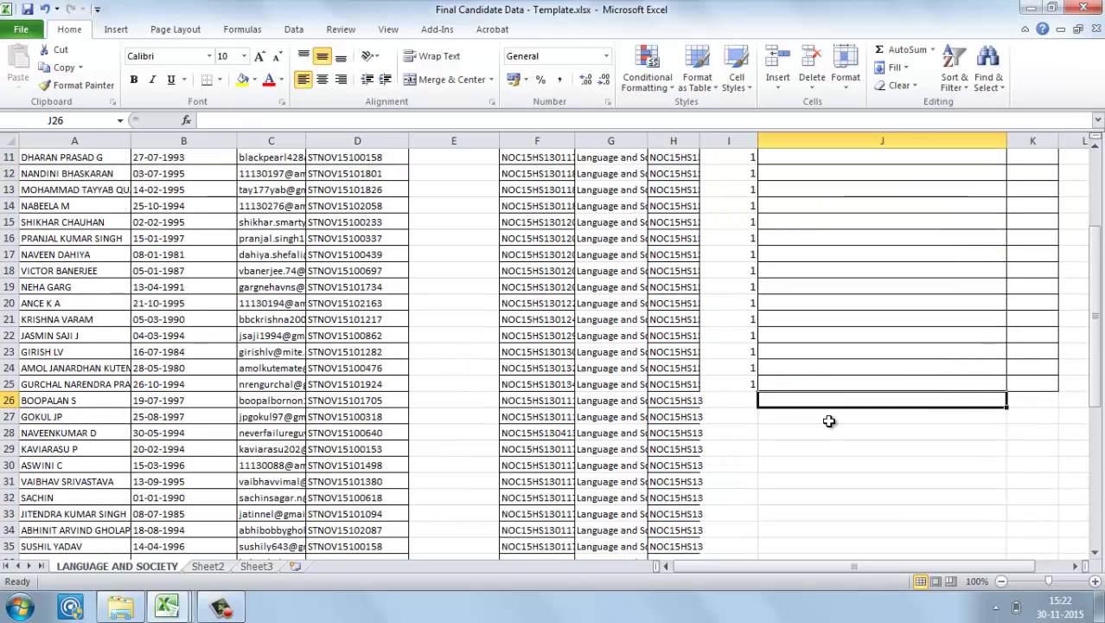
key("Left")
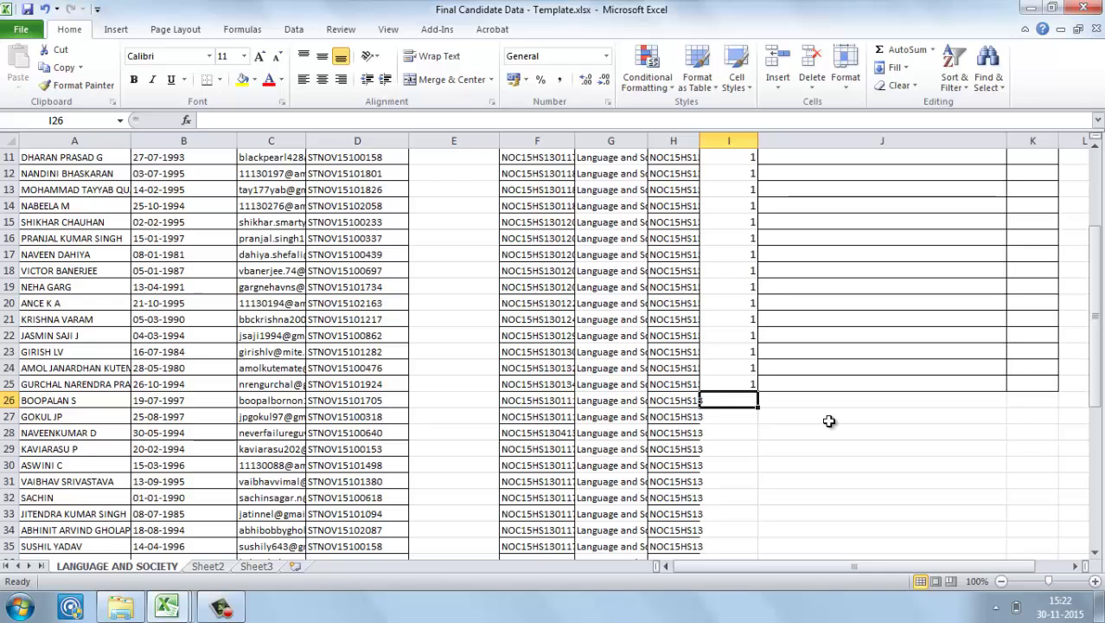
key("ctrl+Tab")
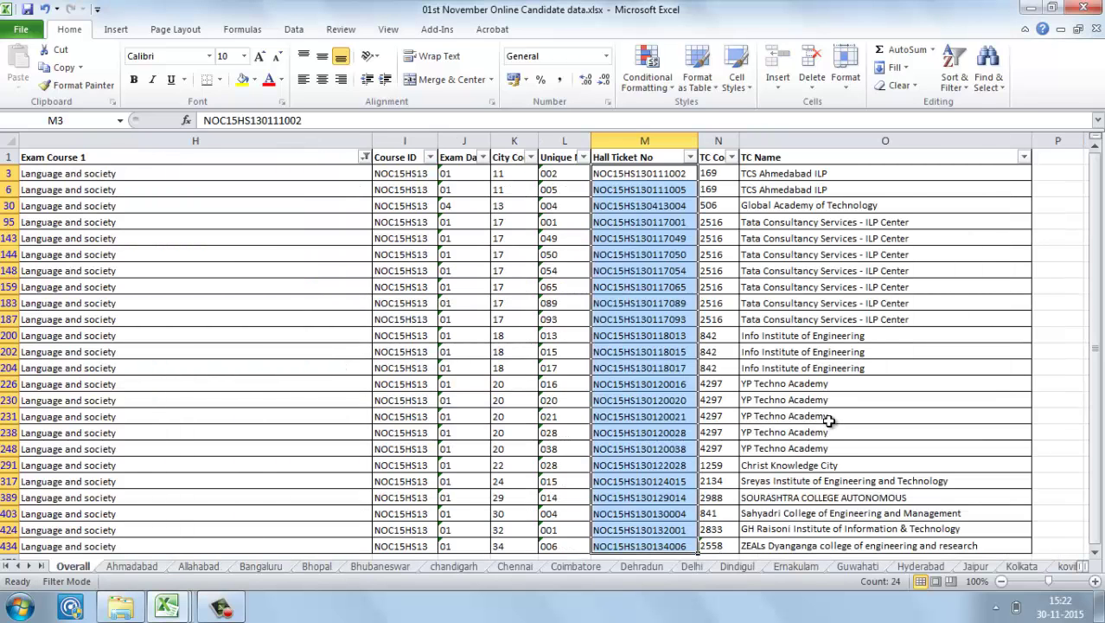
key("ctrl+Tab")
type("8")
key("Return")
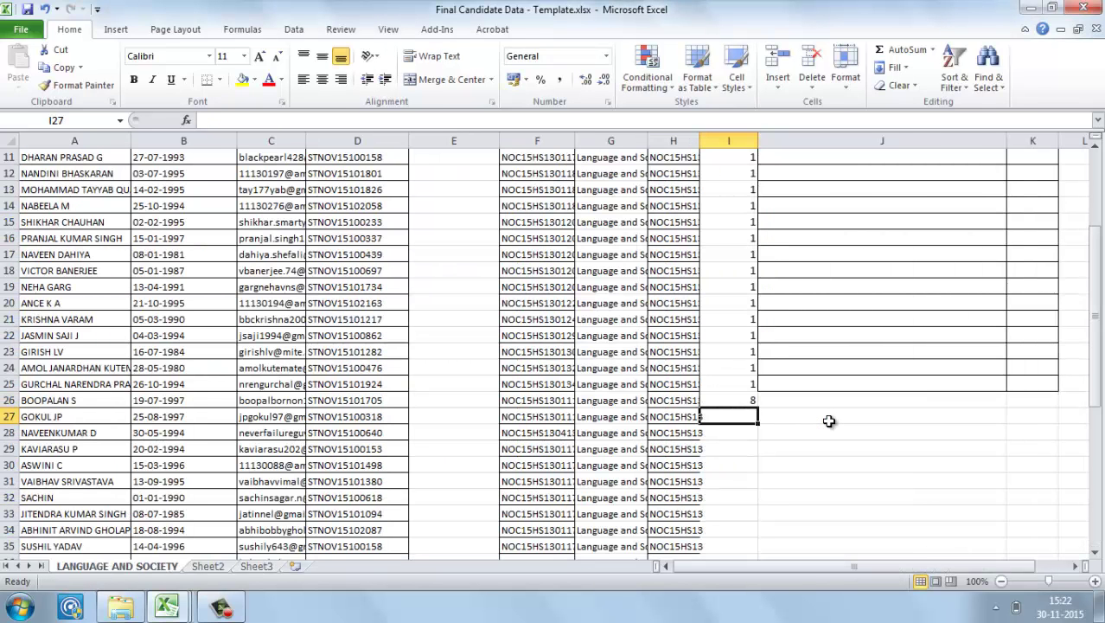
left_click(742, 404)
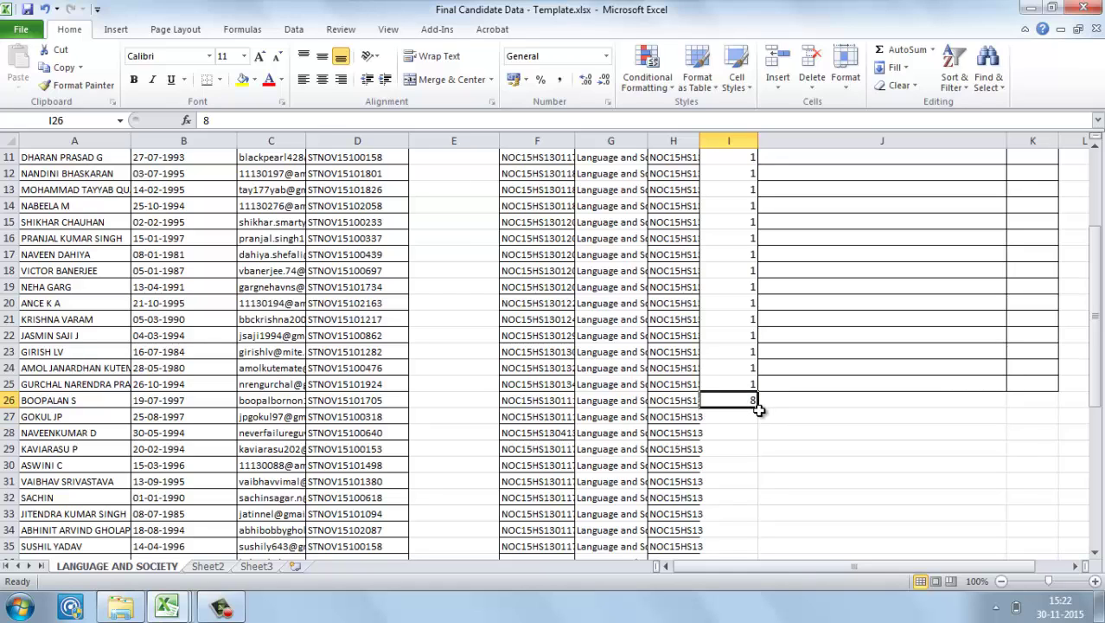
double_click(756, 407)
left_click(830, 409)
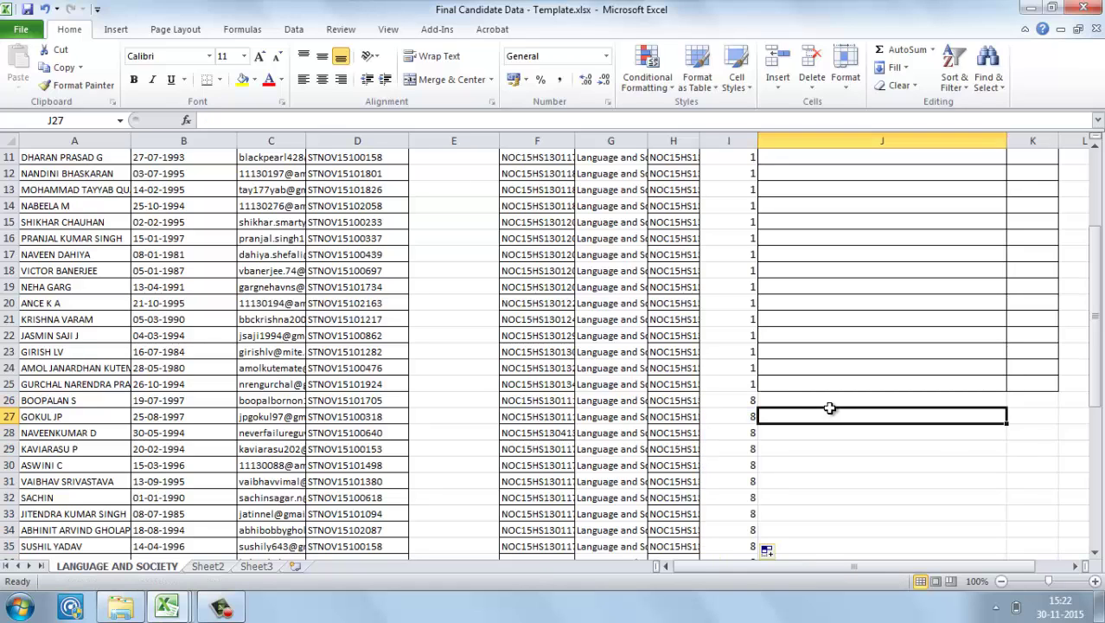
- Save the Final Candidate Data template workbook with the completed LANGUAGE AND SOCIETY entries
key("Right")
key("Right")
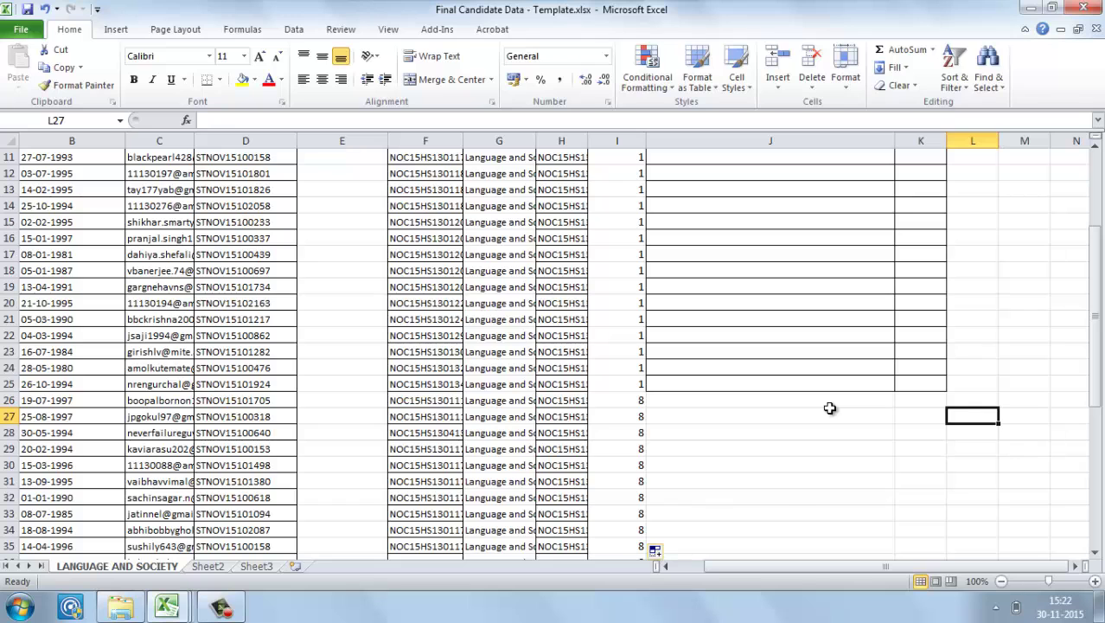
key("Up")
key("Up")
key("Up")
key("Up")
key("Up")
key("Up")
key("Up")
key("Up")
key("Up")
key("Up")
key("Up")
key("Up")
key("Up")
key("Up")
key("Up")
key("Up")
key("Up")
key("Up")
key("Up")
key("Up")
key("Up")
key("Up")
key("Left")
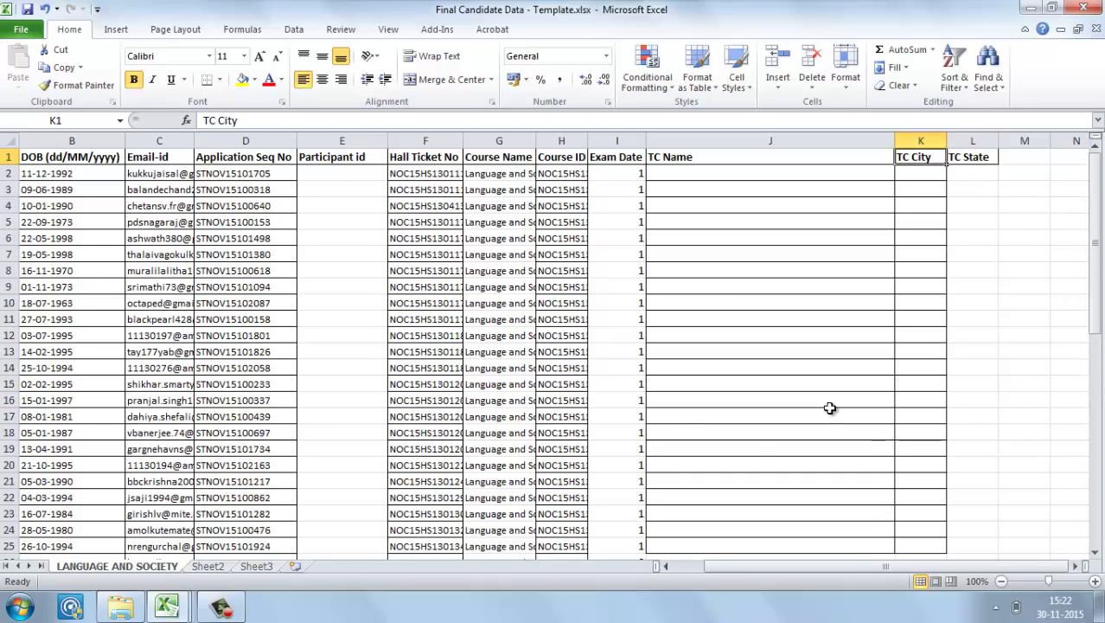
key("ctrl+Left")
key("Left")
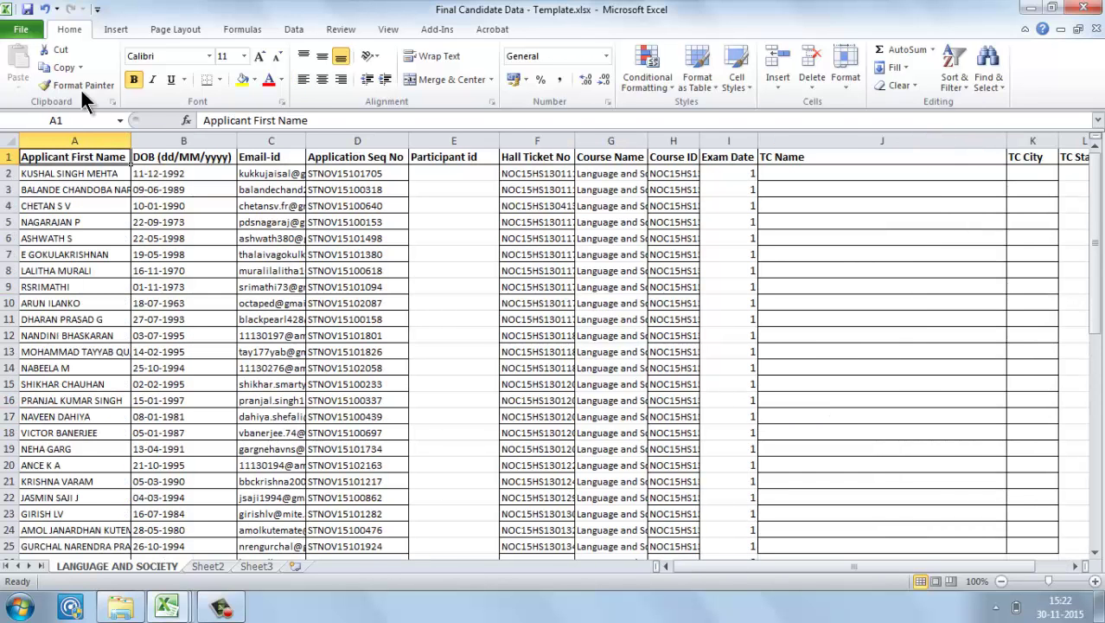
left_click(27, 9)
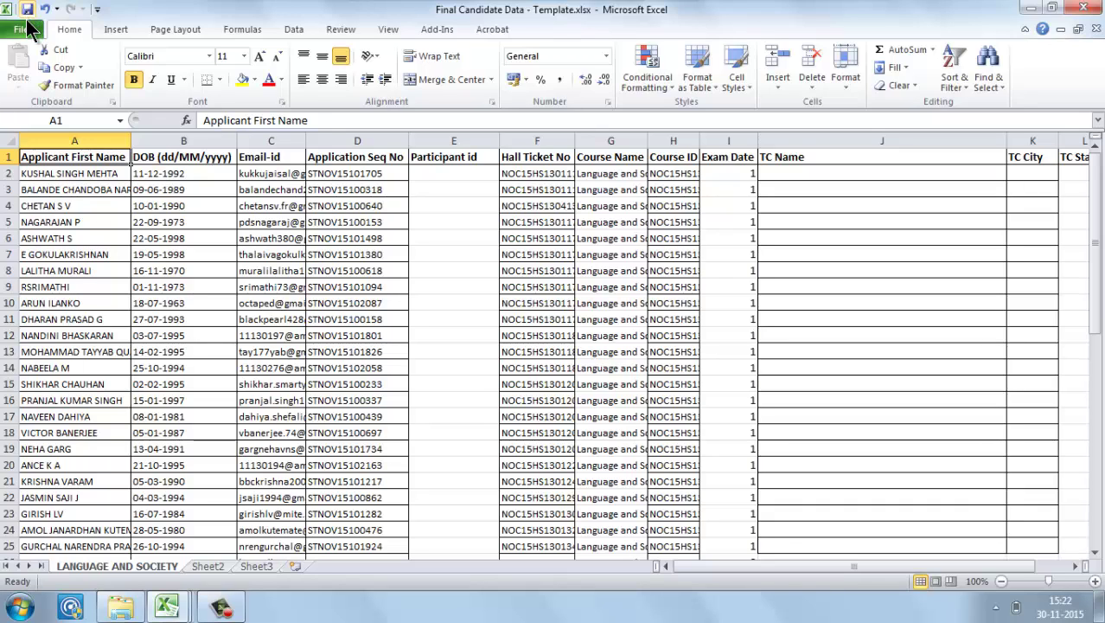
left_click(76, 288)
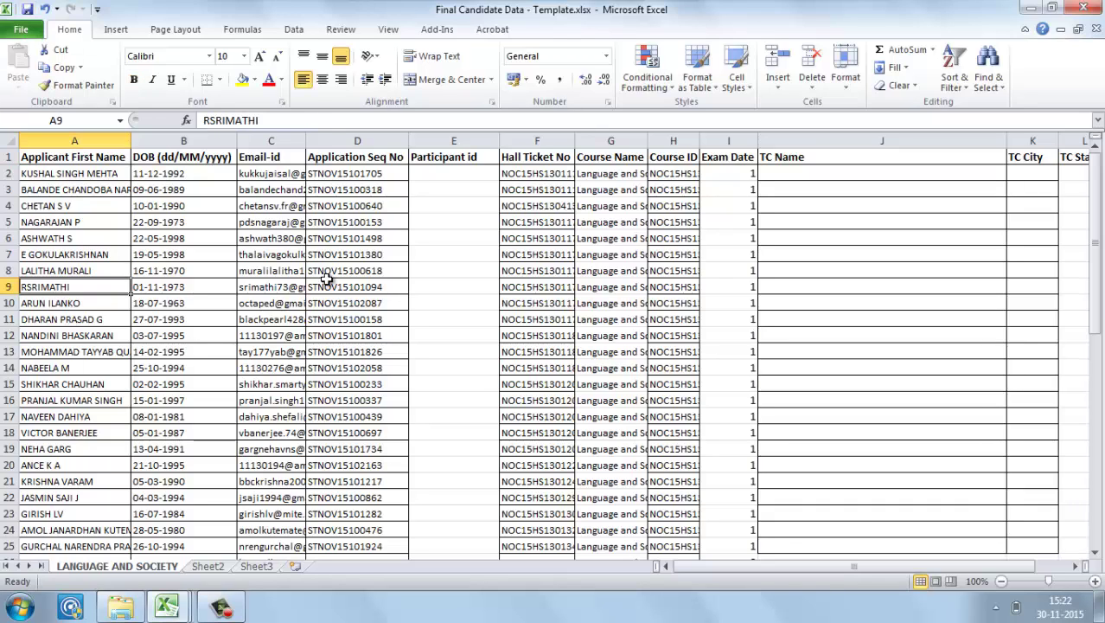
- Copy the header row A1:L1 from the LANGUAGE AND SOCIETY sheet into row 1 of Sheet2, and return to the source sheet
left_click(101, 155)
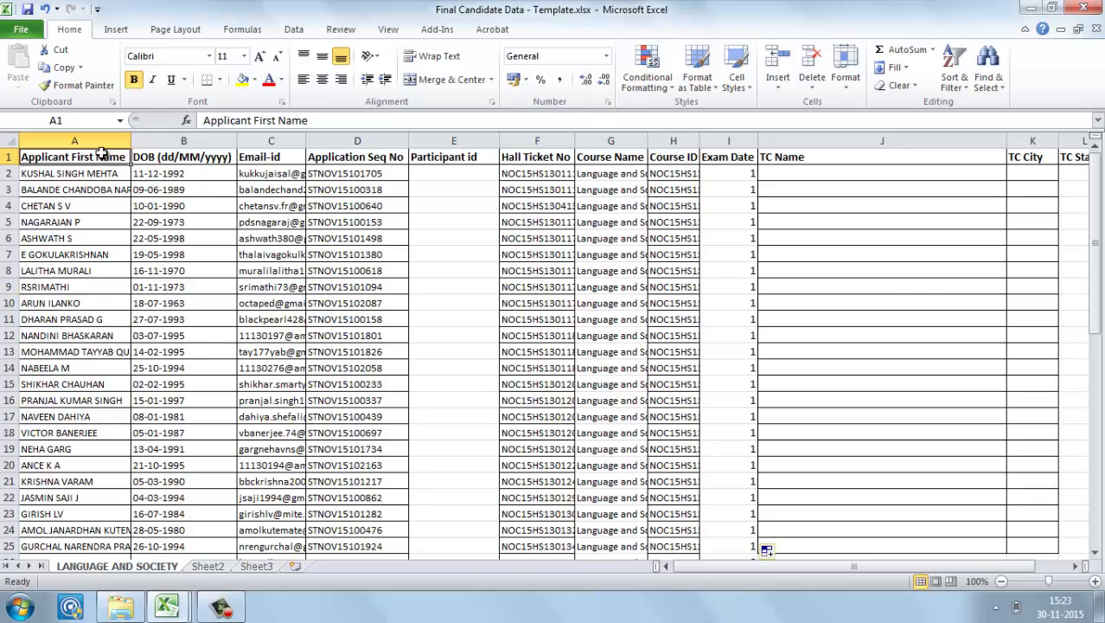
left_click_drag(101, 154, 994, 158)
key("ctrl+c")
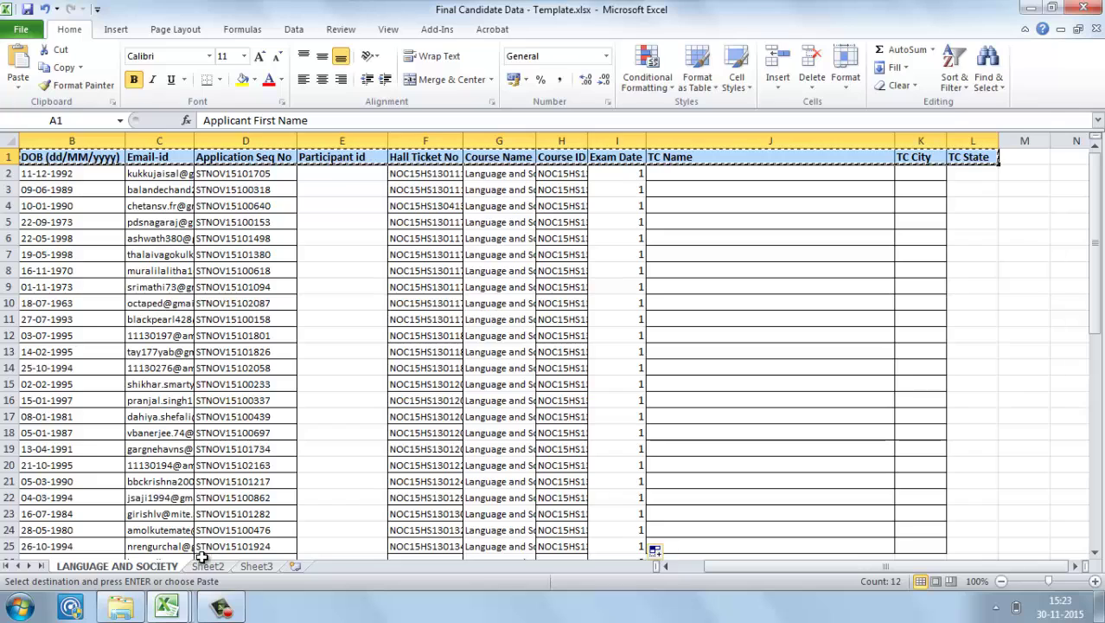
left_click(208, 566)
key("ctrl+v")
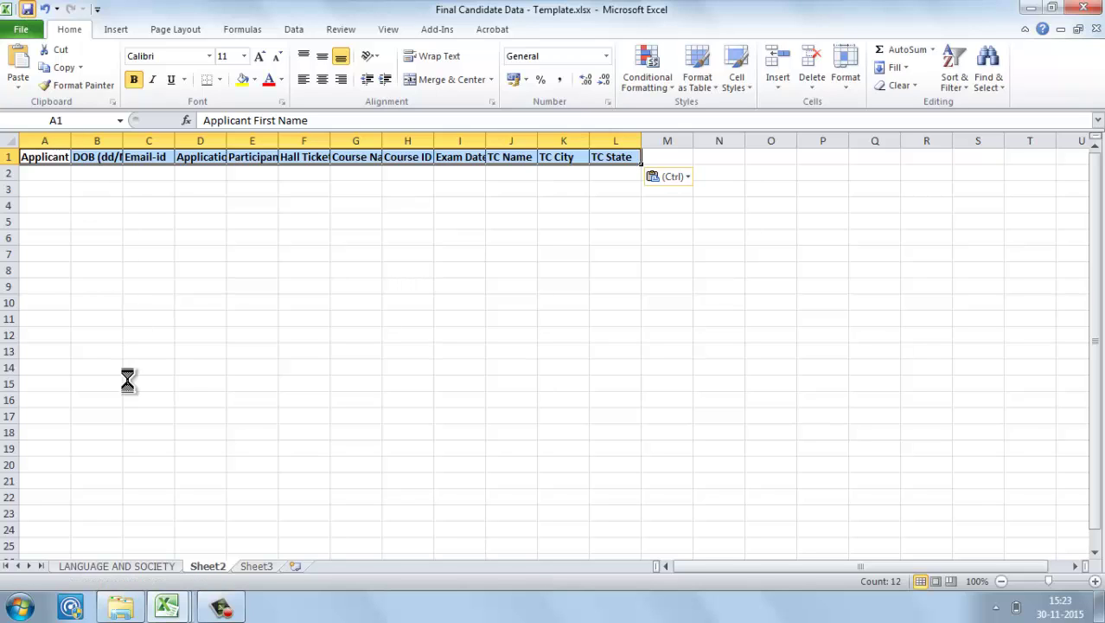
key("Escape")
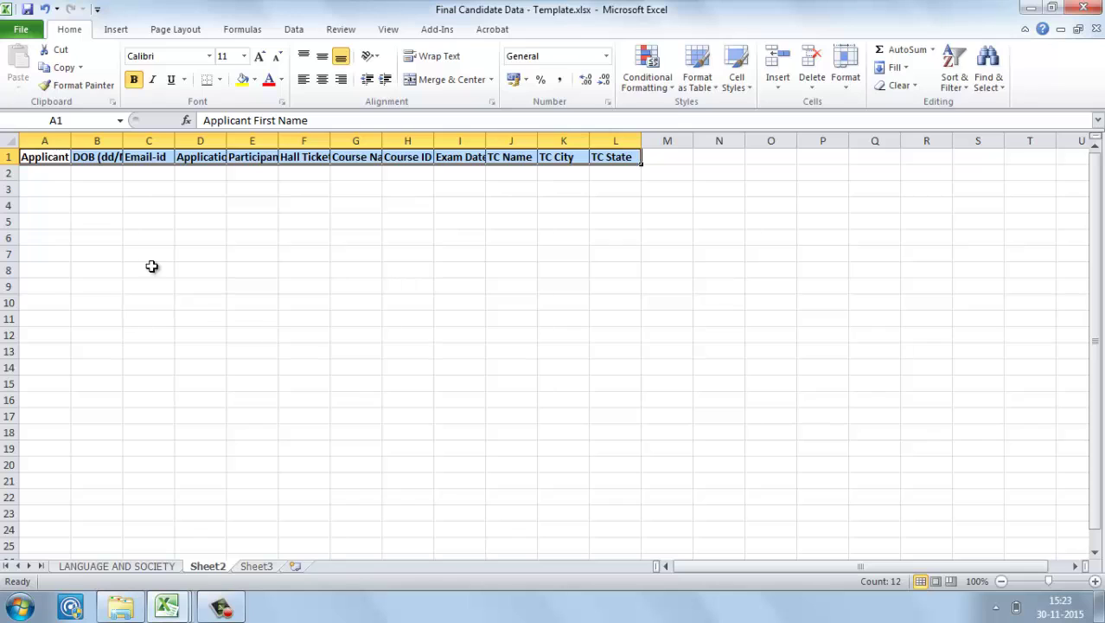
left_click(42, 150)
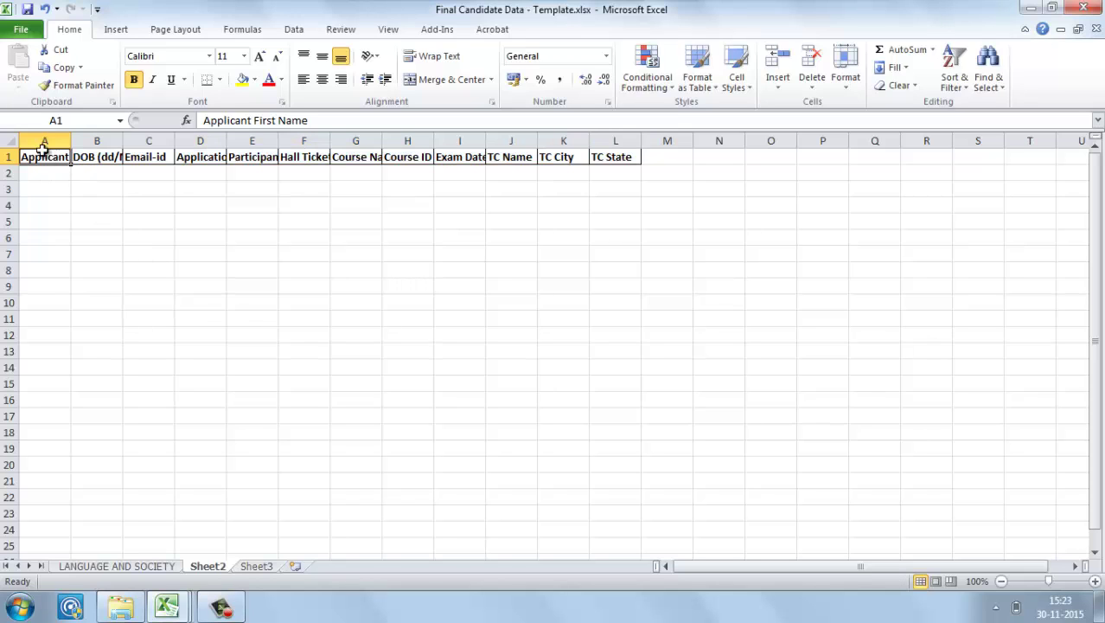
key("ctrl+shift+Right")
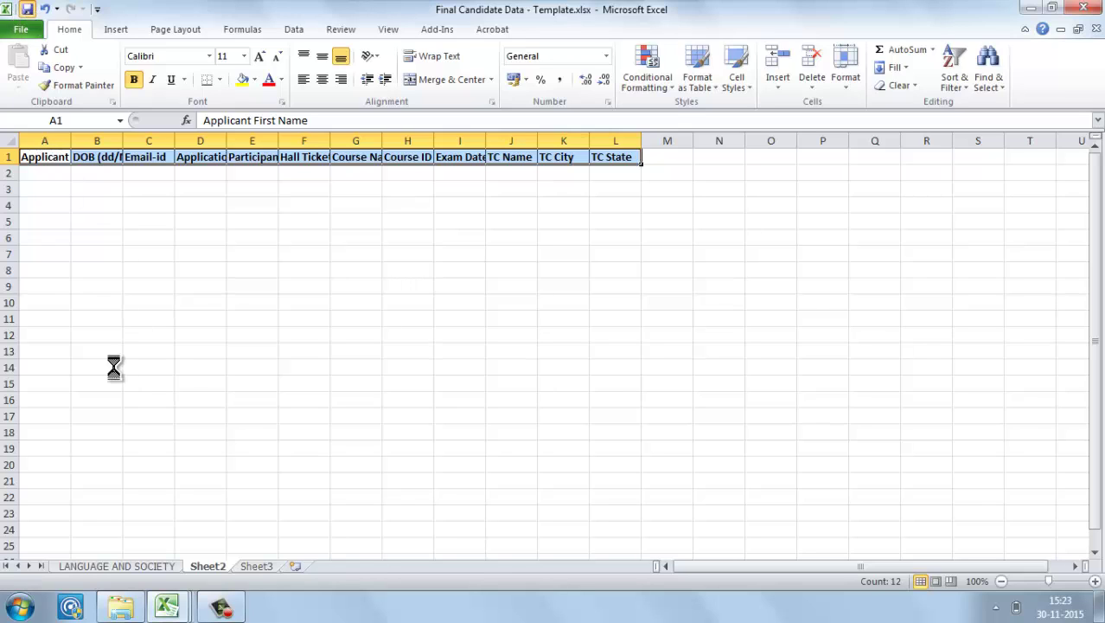
left_click(149, 567)
left_click(379, 239)
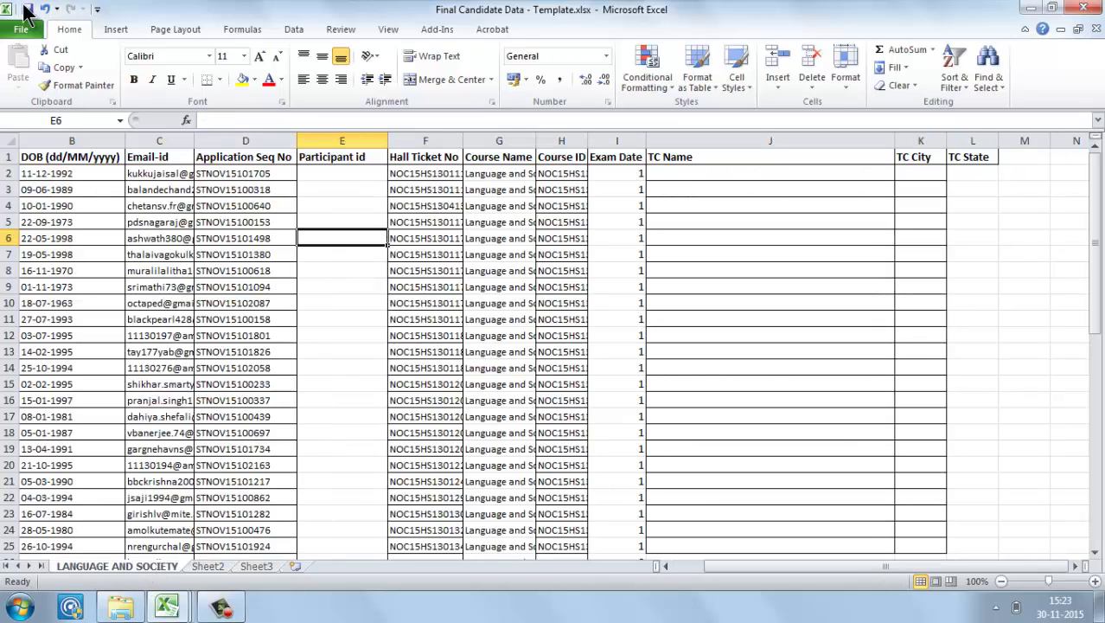
- Switch to the 01st November Online Candidate data workbook and close it without saving changes
left_click(1031, 8)
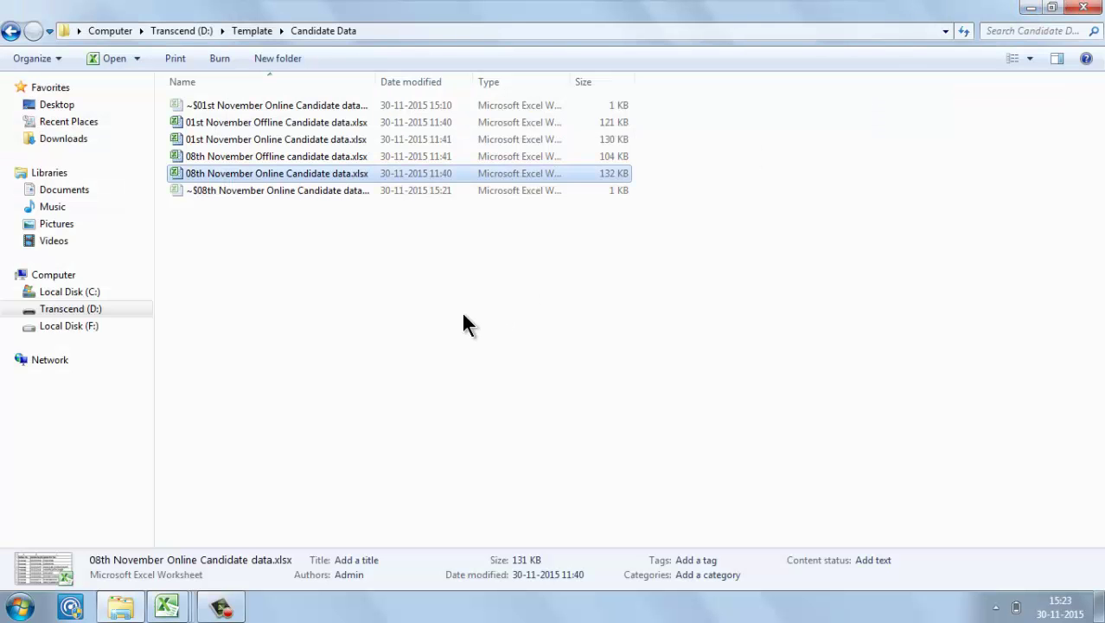
left_click(225, 157)
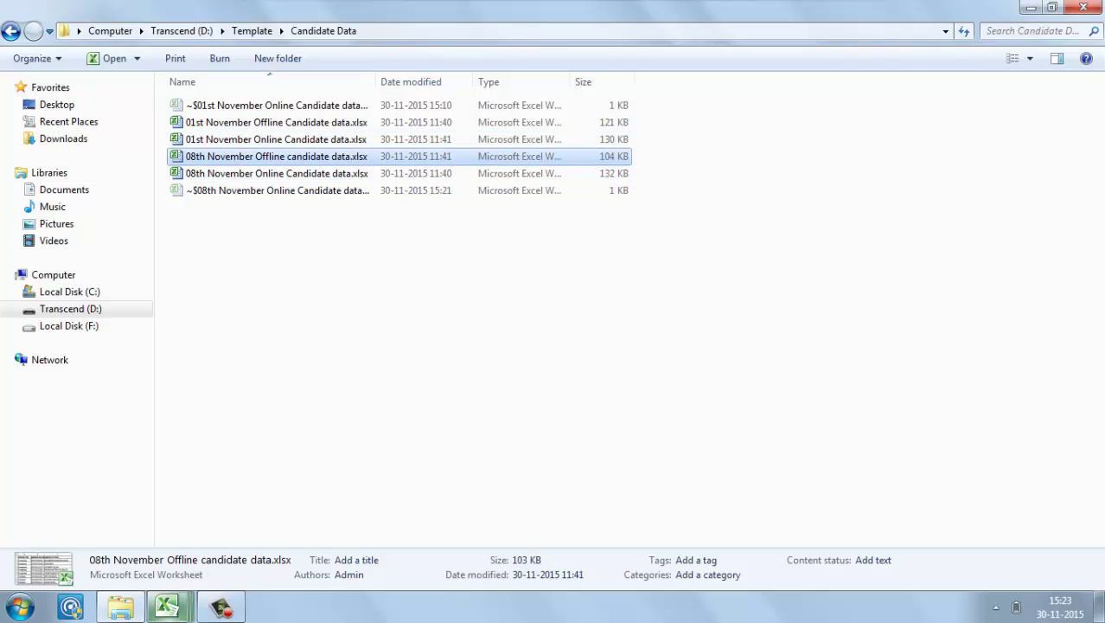
left_click(167, 606)
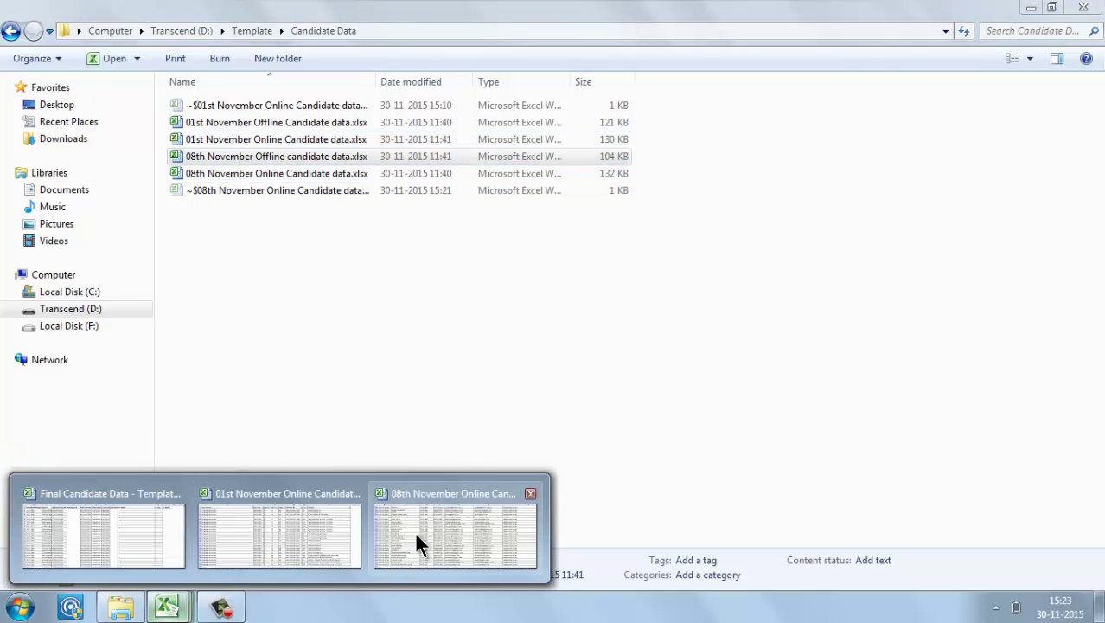
left_click(318, 535)
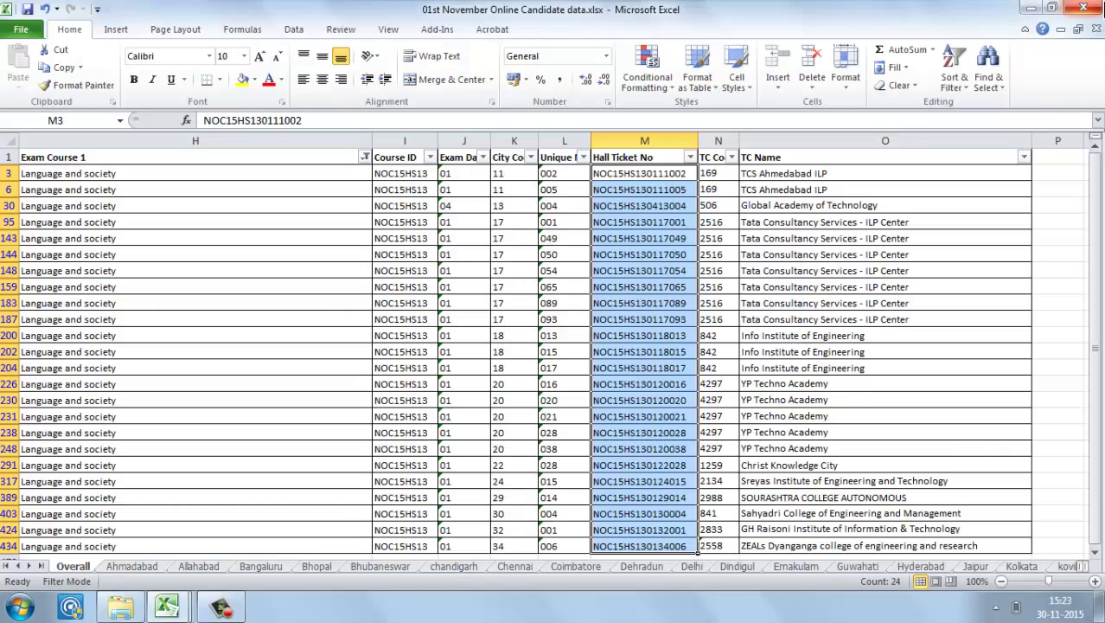
left_click(1084, 8)
left_click(554, 324)
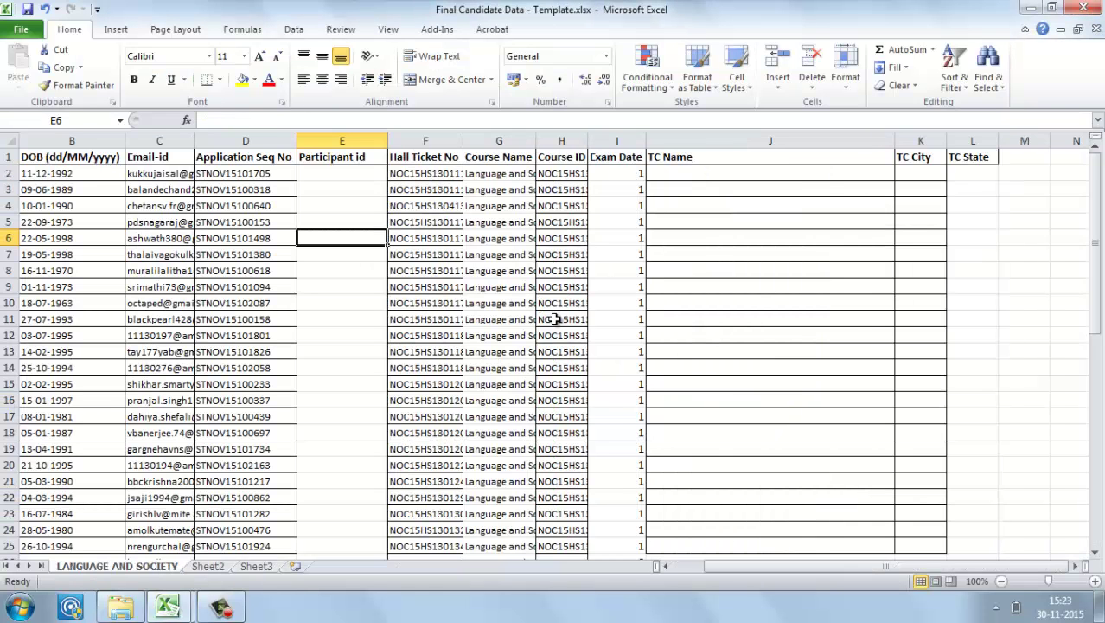
- Bring up the 08th November Online Candidate data workbook and close it without saving changes
mouse_move(171, 612)
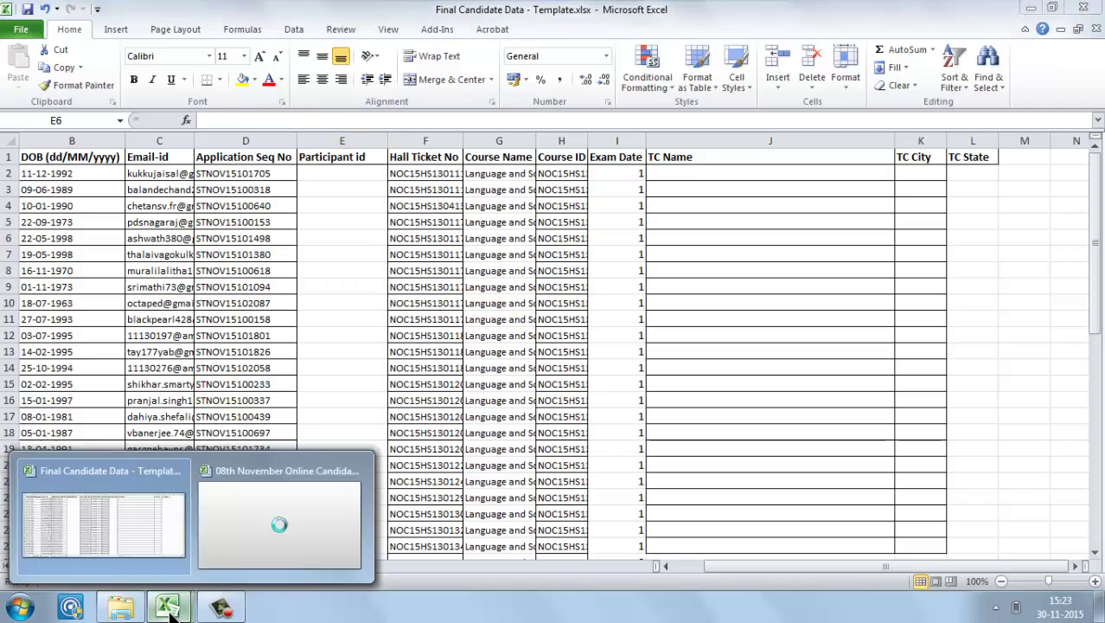
left_click(309, 551)
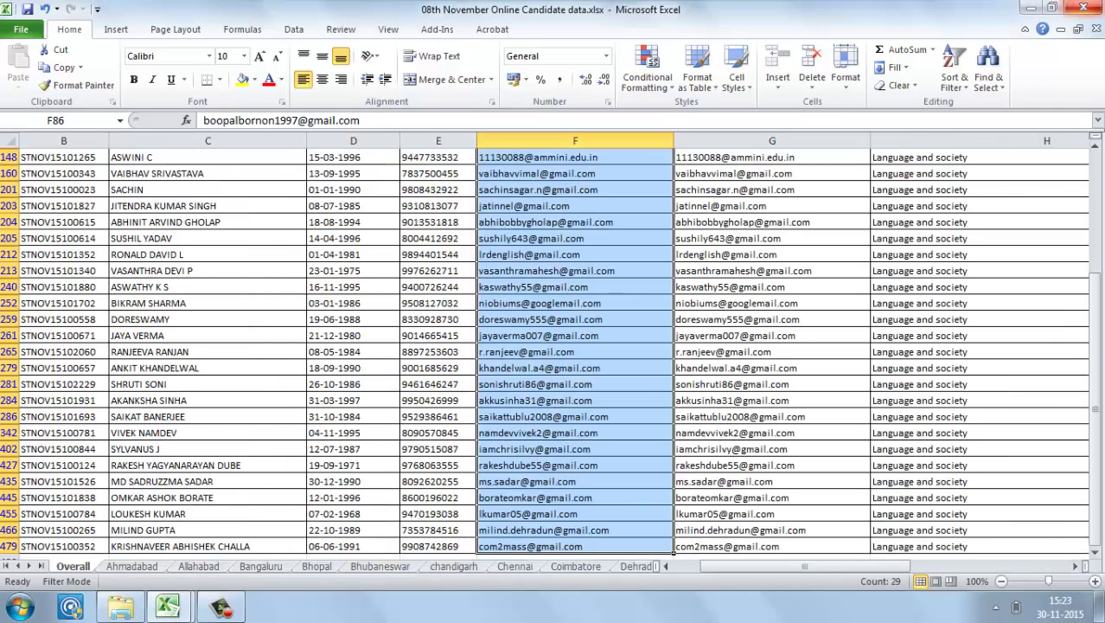
left_click(1083, 7)
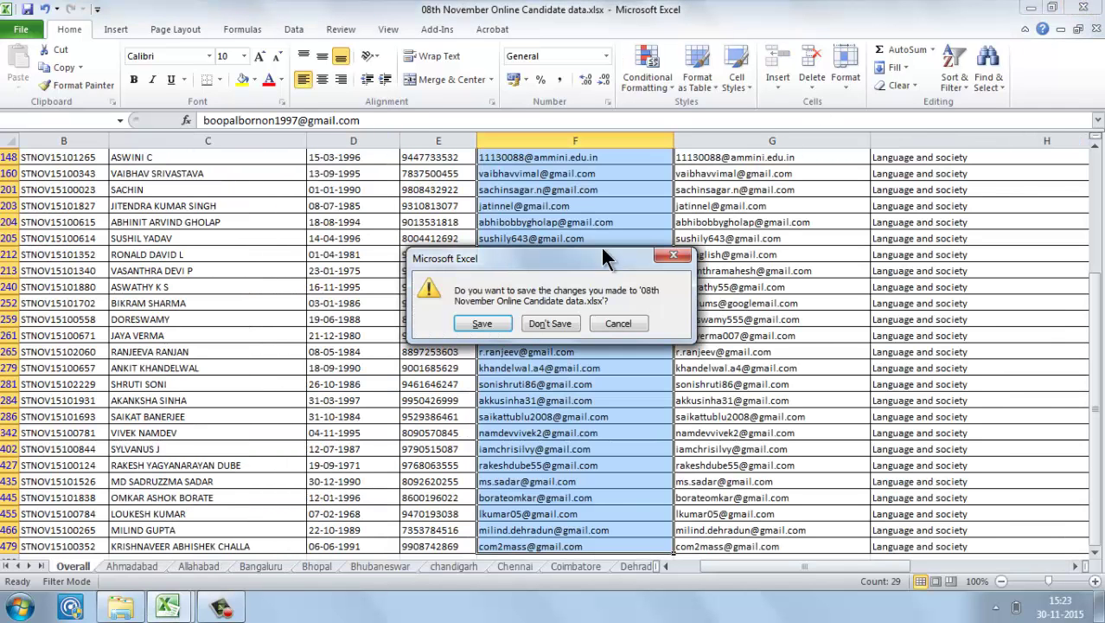
left_click(551, 325)
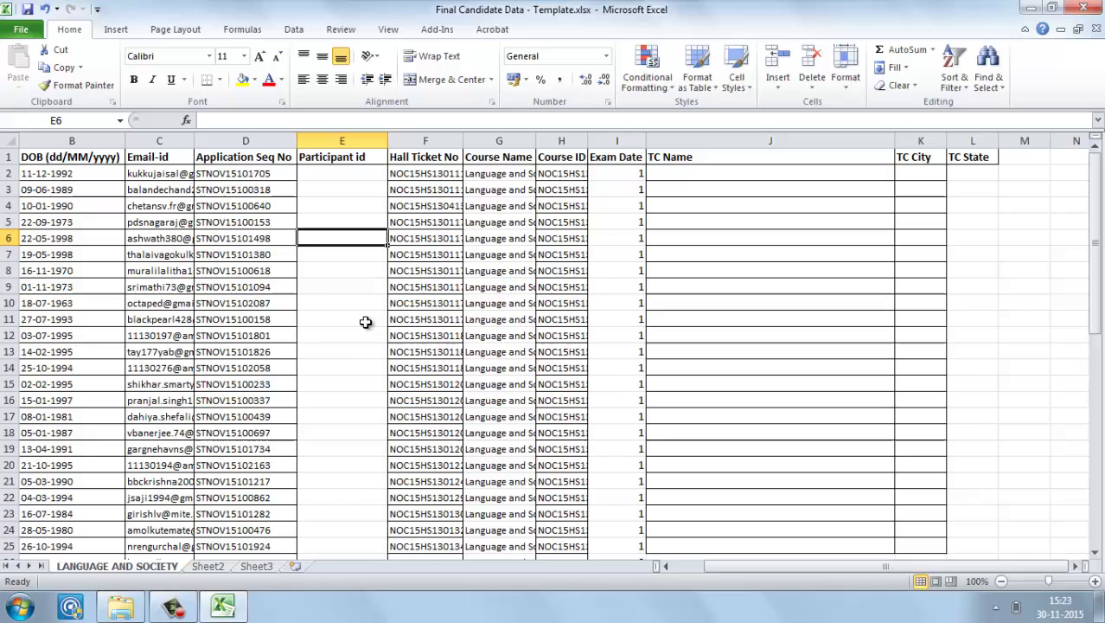
- Open 01 November Online Attendance.xlsx from the Attendance Sheet folder inside the Template folder
left_click(120, 607)
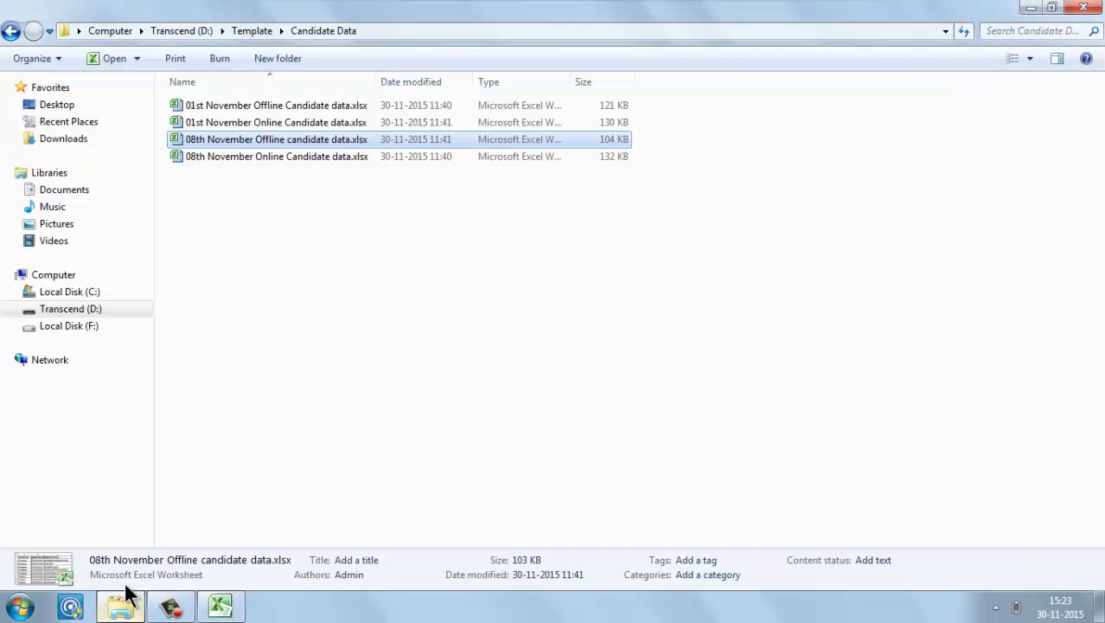
left_click(241, 31)
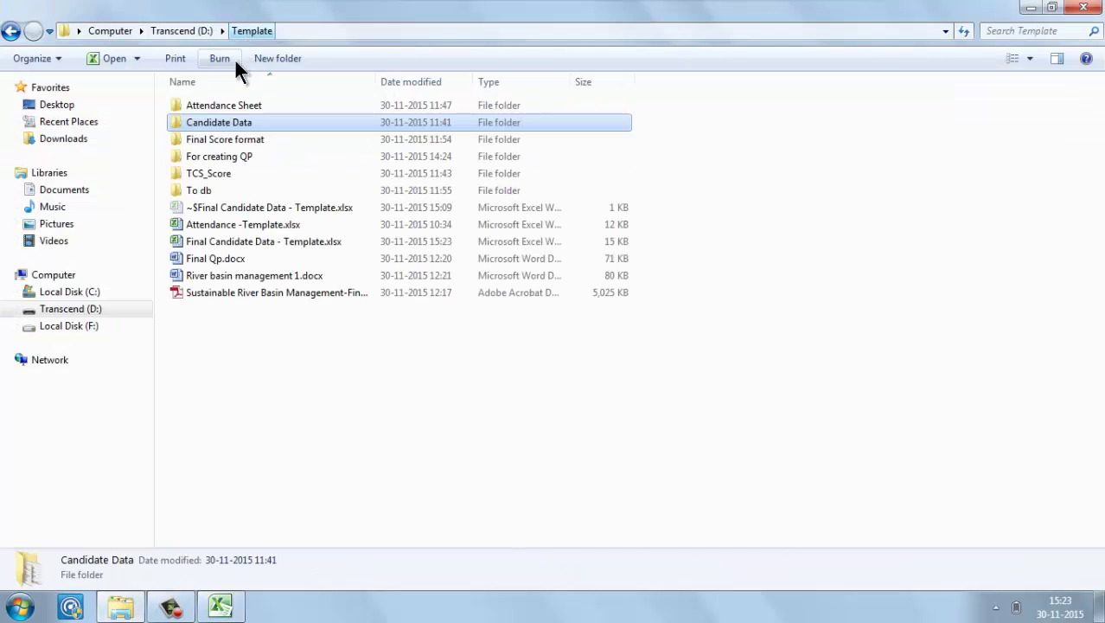
double_click(220, 110)
double_click(221, 111)
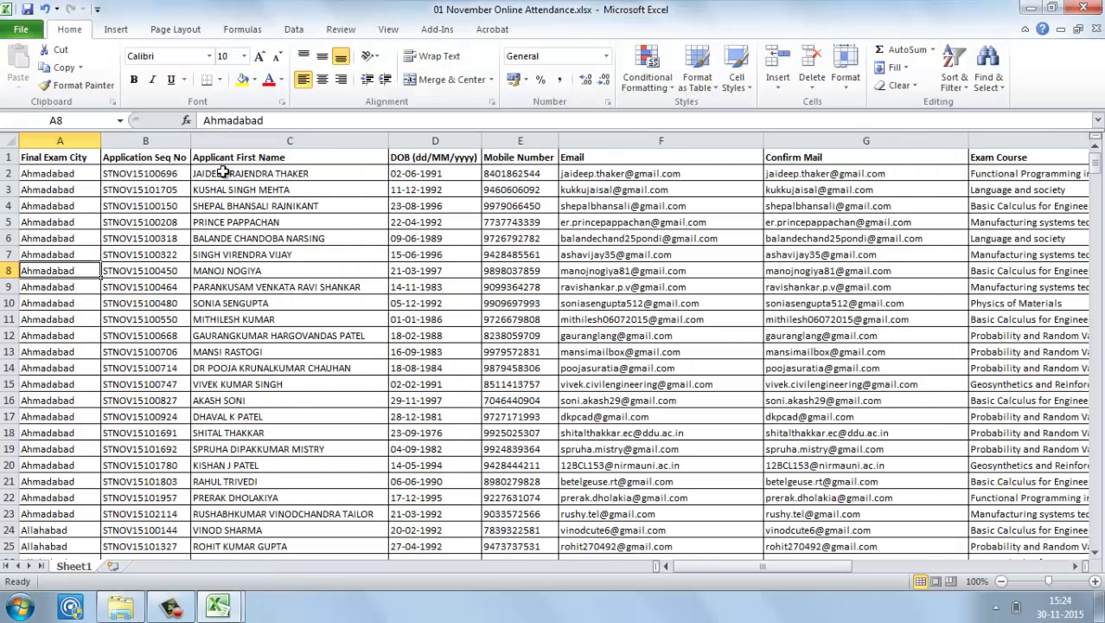
left_click(223, 172)
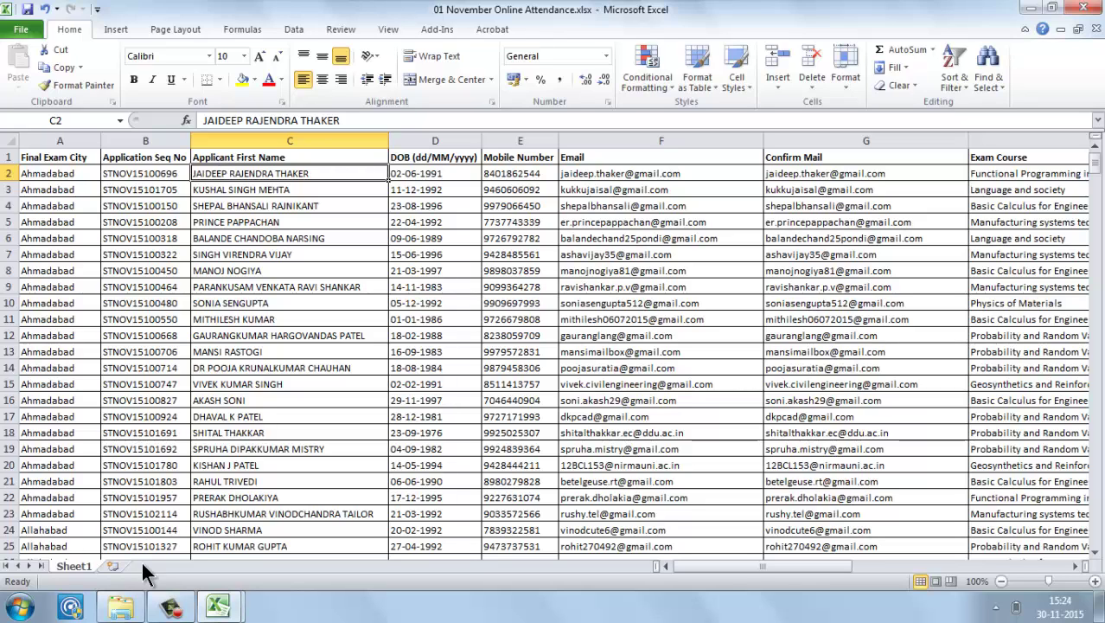
- Look over the attendance files in the Attendance Sheet folder and return to the 01 November Online Attendance workbook
left_click(141, 611)
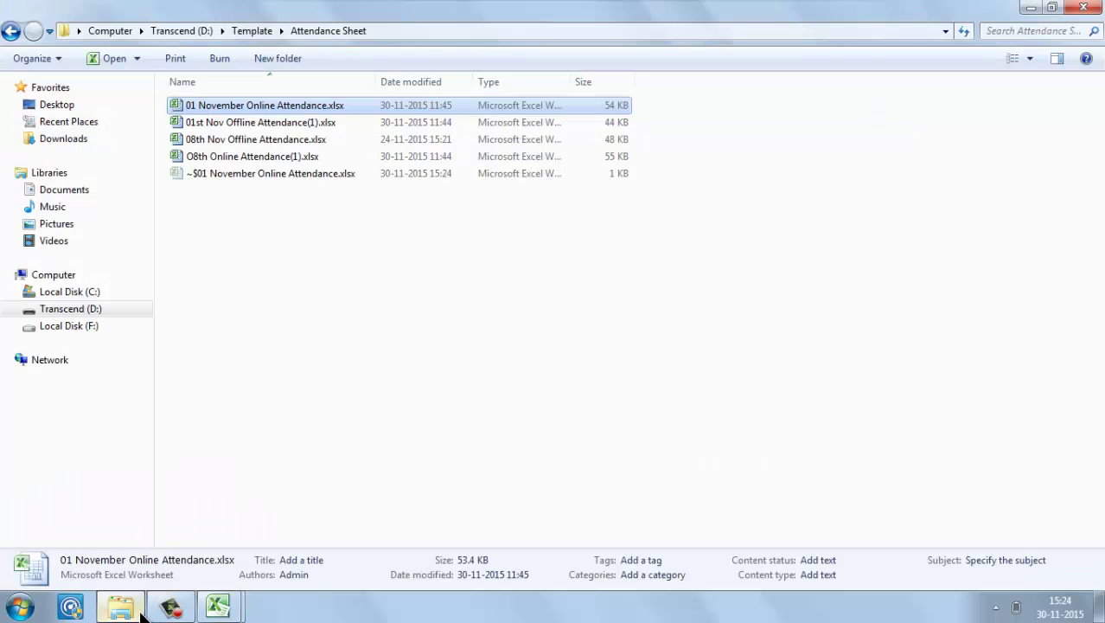
left_click(297, 128)
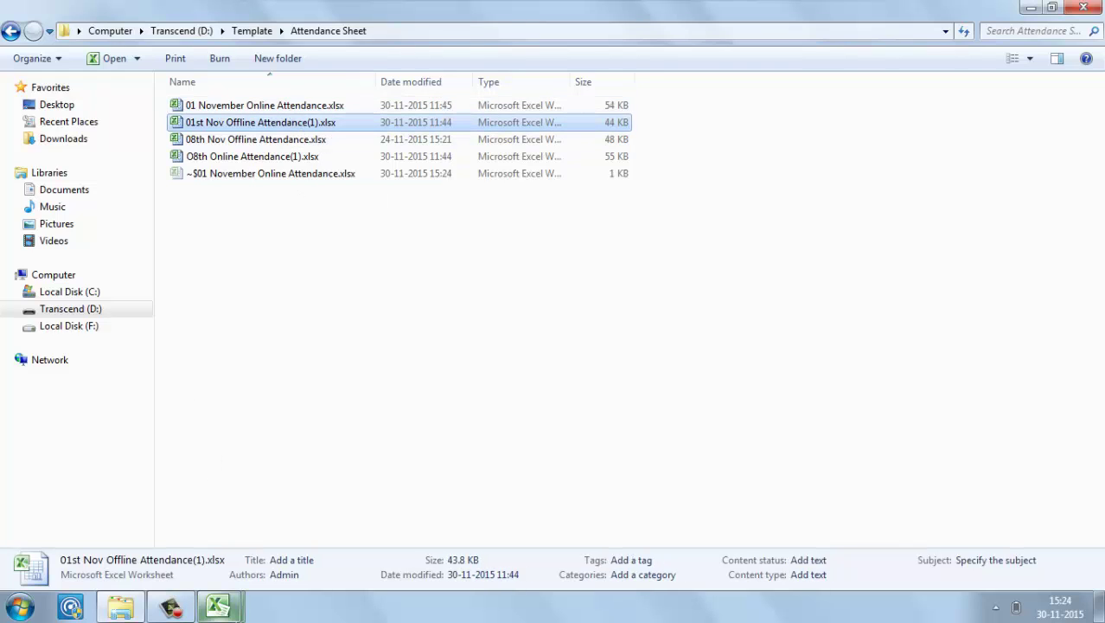
left_click(218, 607)
left_click(350, 459)
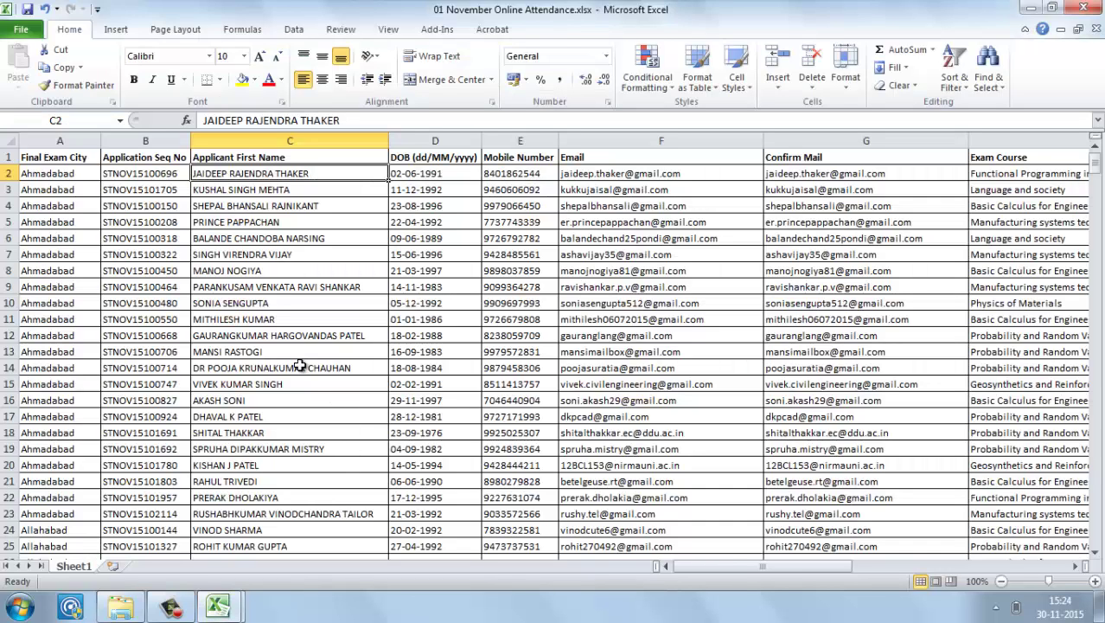
- Start a new blank Excel workbook
key("alt+Tab")
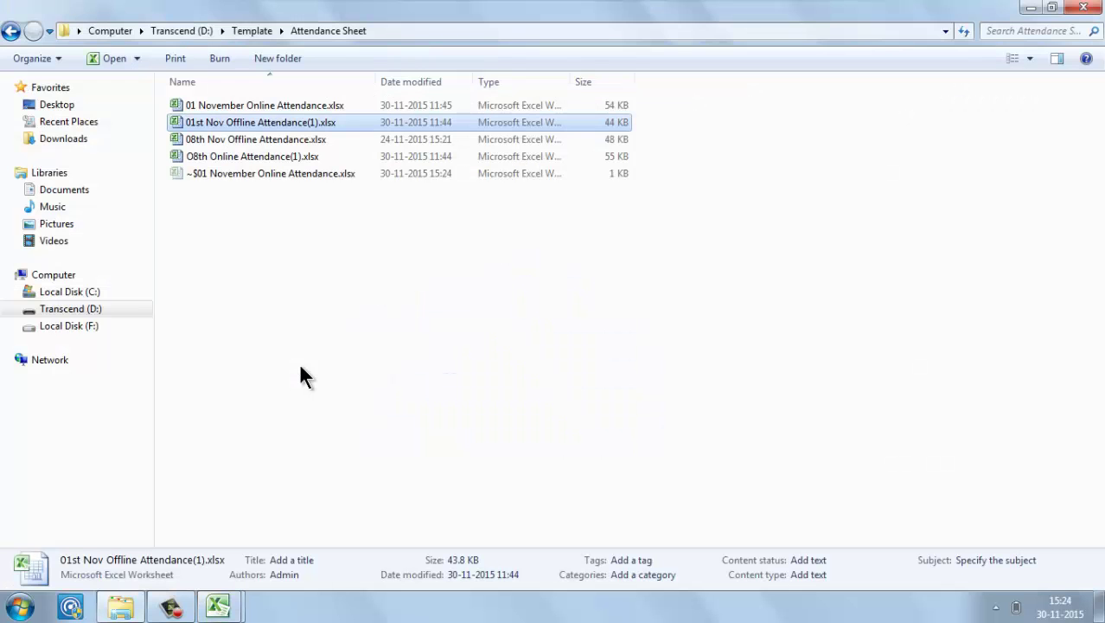
left_click(232, 607)
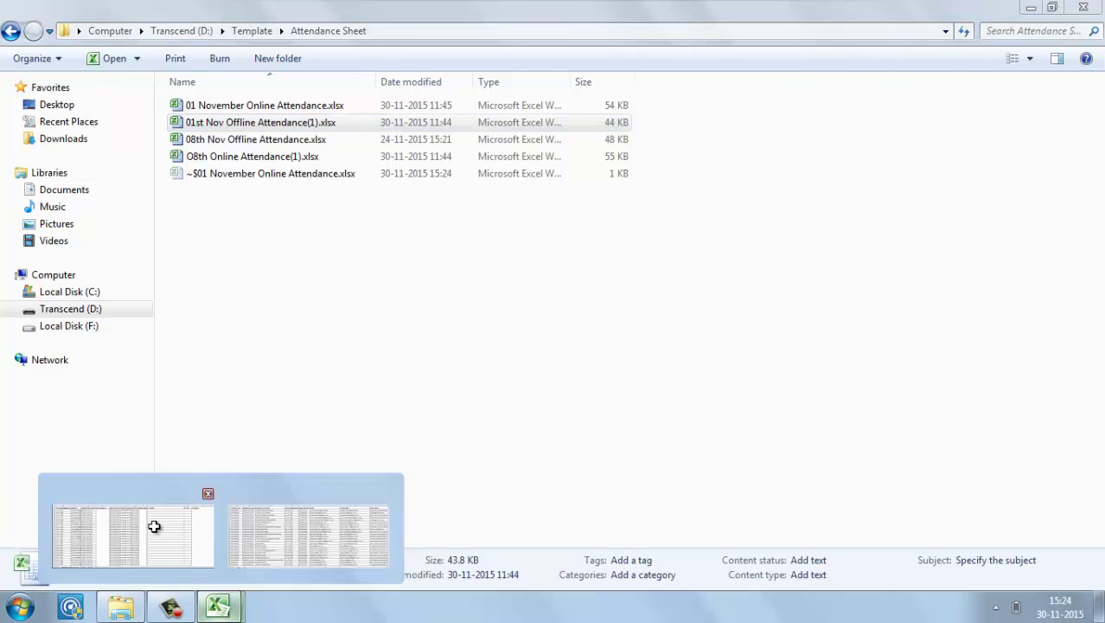
left_click(153, 523)
key("alt+Tab")
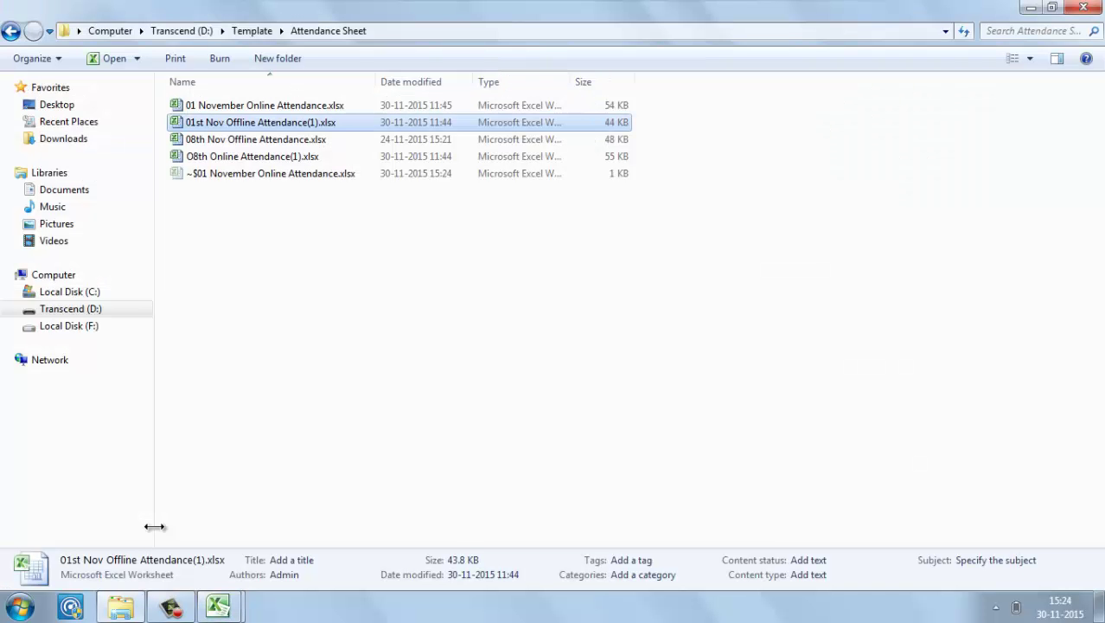
left_click(21, 607)
left_click(135, 112)
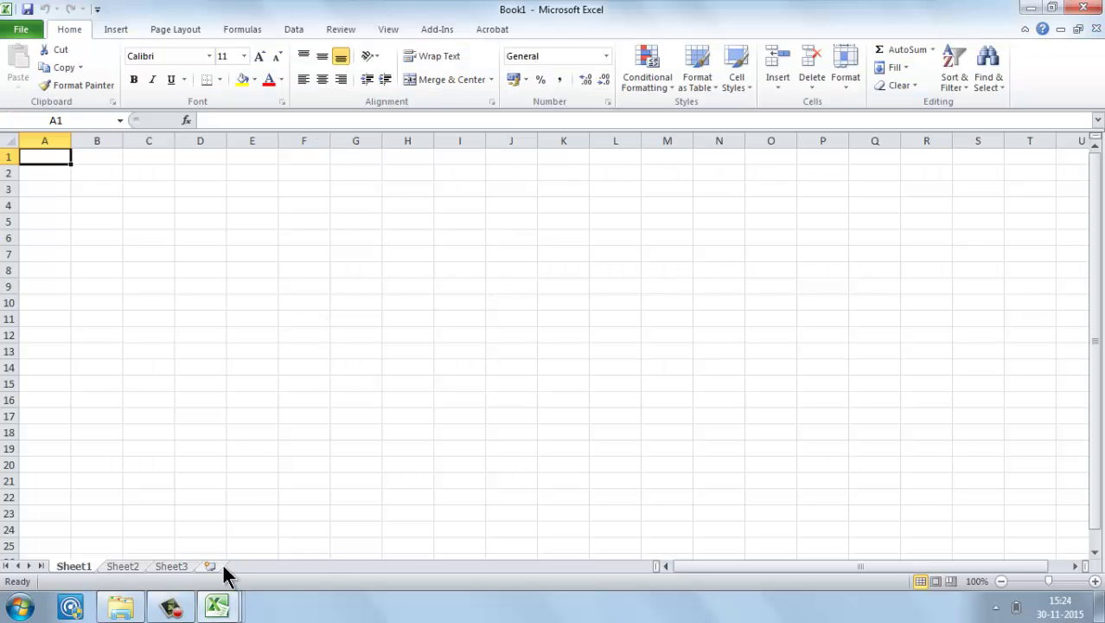
- Copy the header row from Sheet2 of the Final Candidate Data - Template workbook into row 1 of the blank workbook
mouse_move(216, 605)
left_click(148, 545)
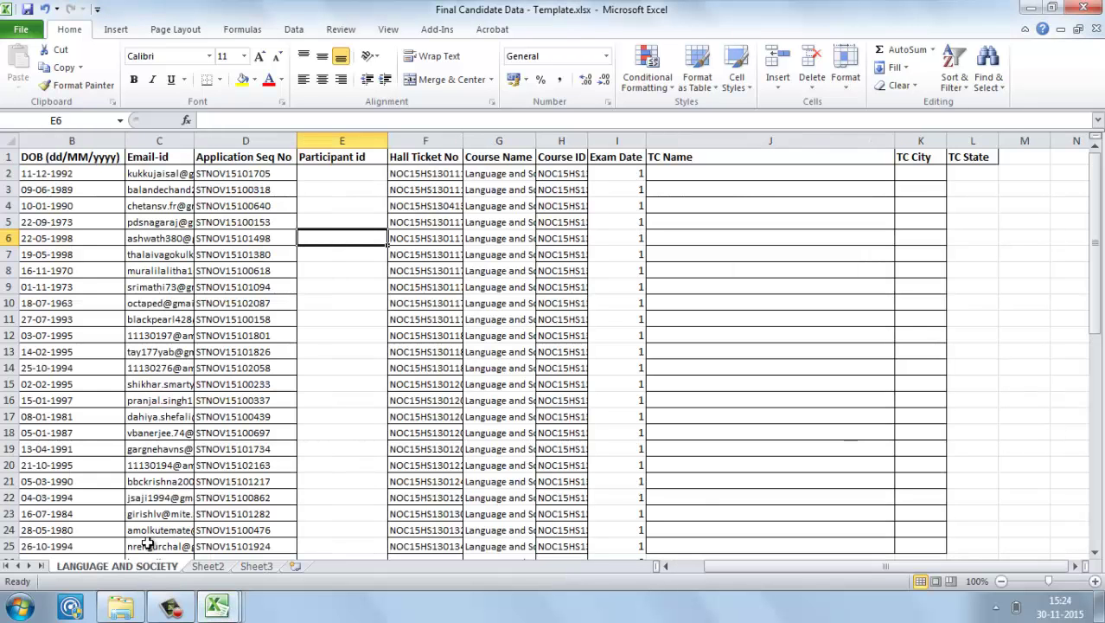
left_click(205, 567)
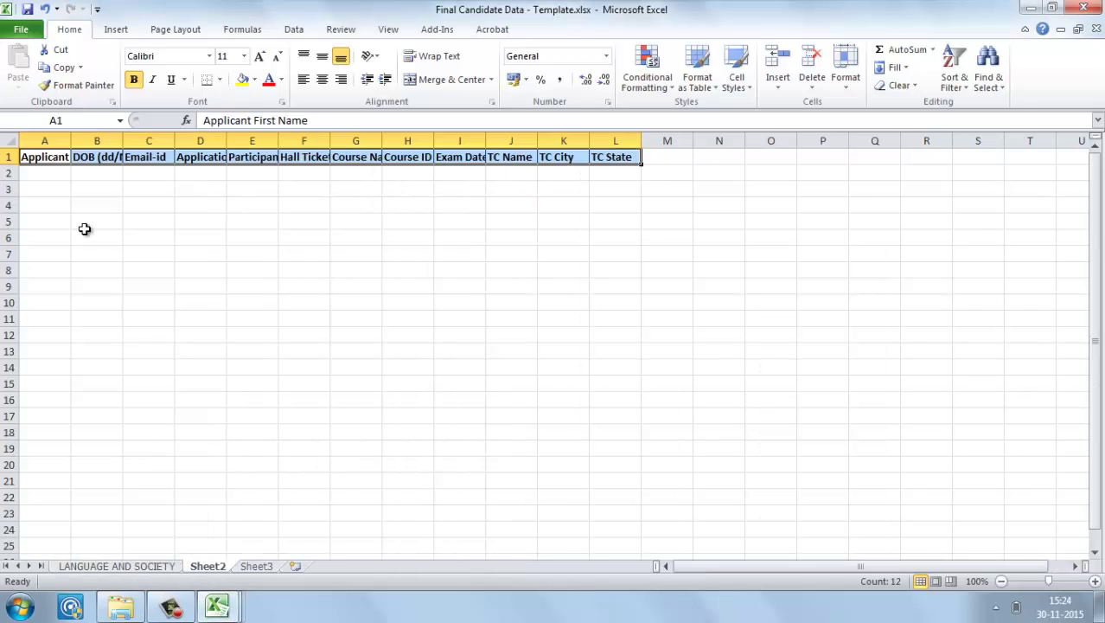
key("ctrl+c")
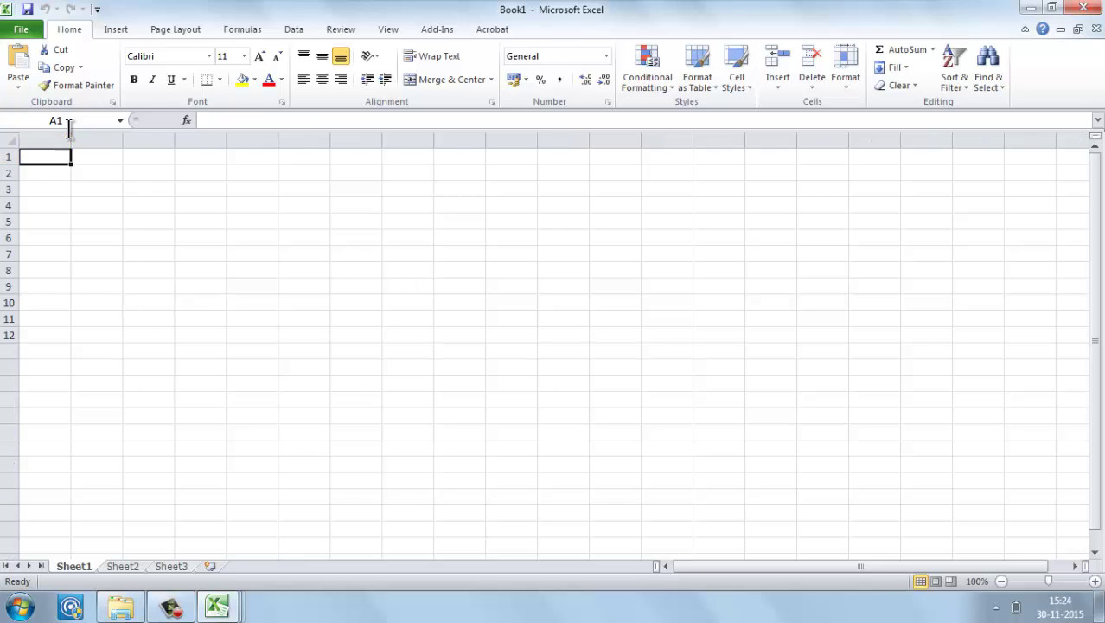
key("ctrl+v")
key("alt+Tab")
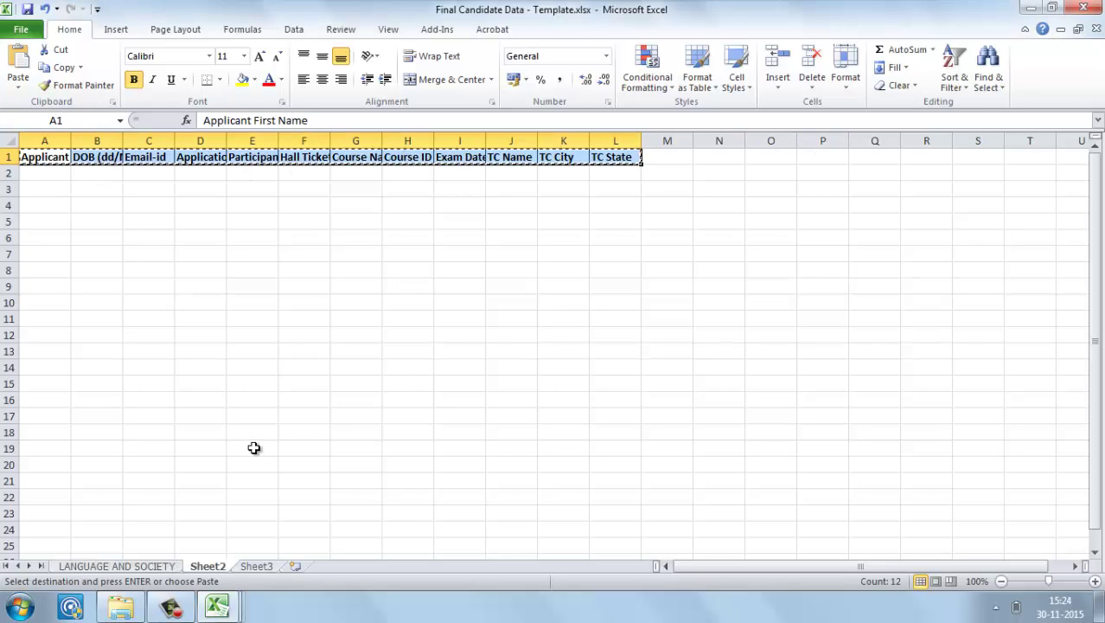
- Turn on filtering for the header row of the 01 November Online Attendance workbook
mouse_move(226, 613)
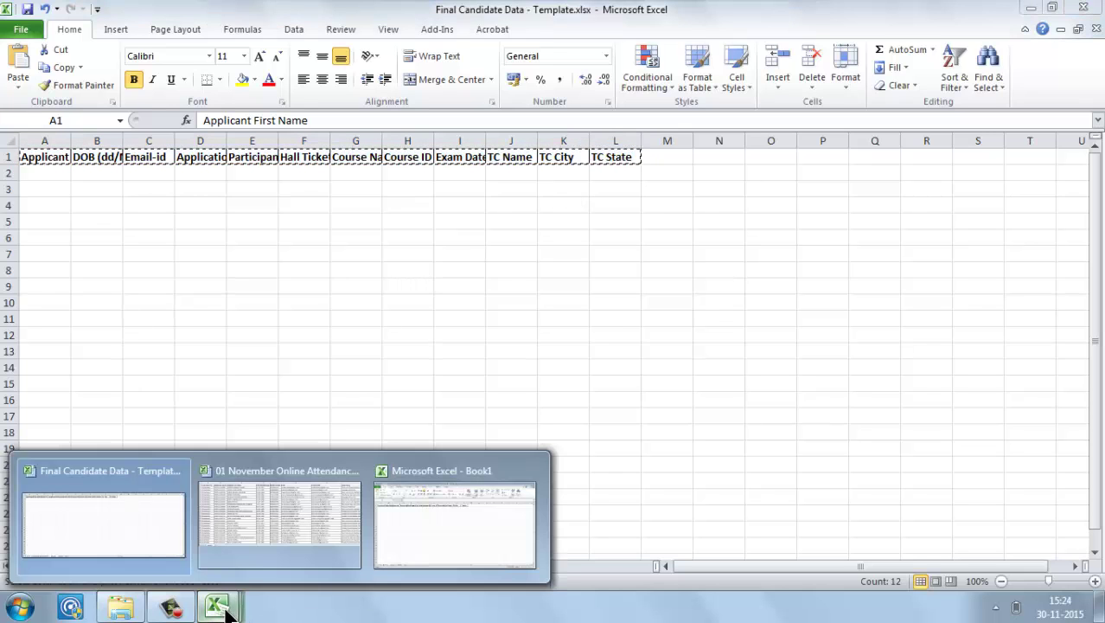
left_click(266, 548)
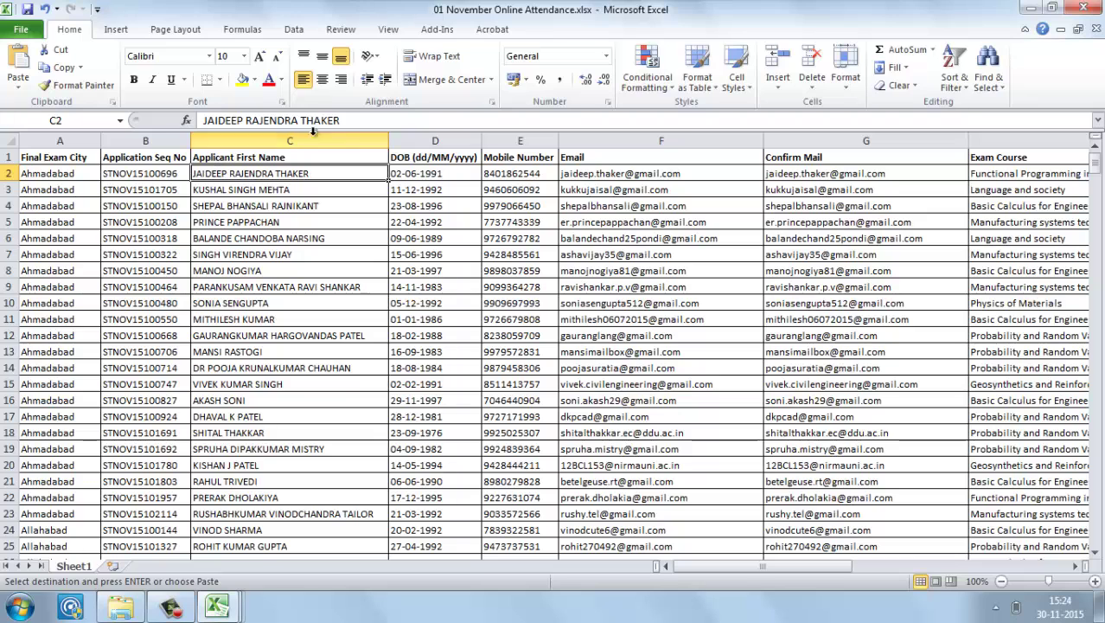
left_click(443, 157)
key("Right")
key("Right")
key("Right")
key("Right")
key("Right")
key("Right")
key("Right")
key("Right")
key("Right")
key("Right")
key("Right")
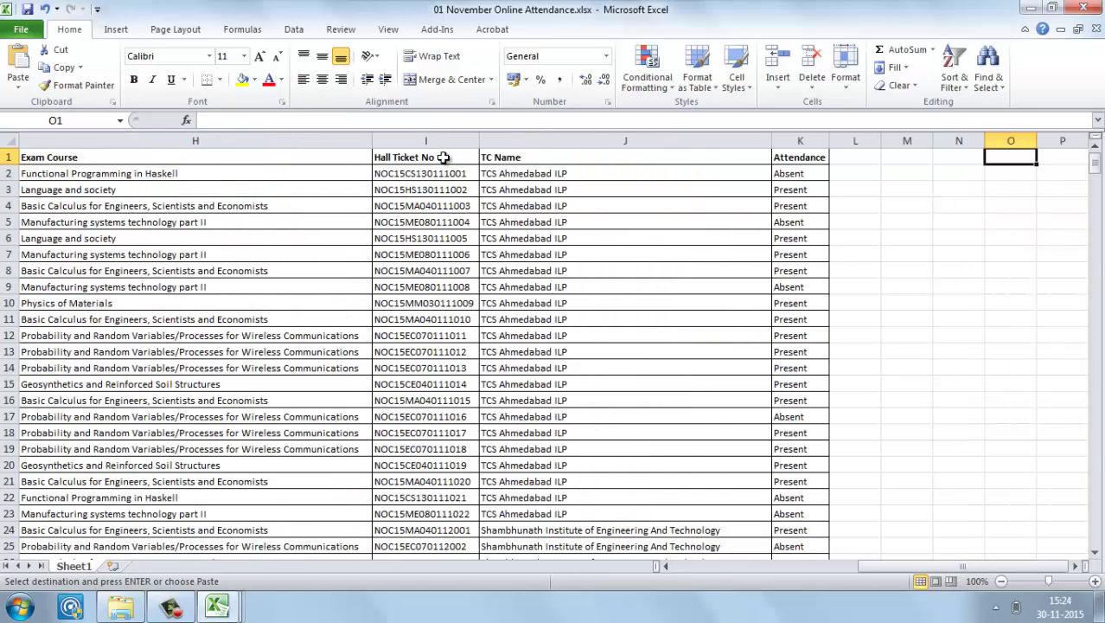
left_click(451, 158)
key("Left")
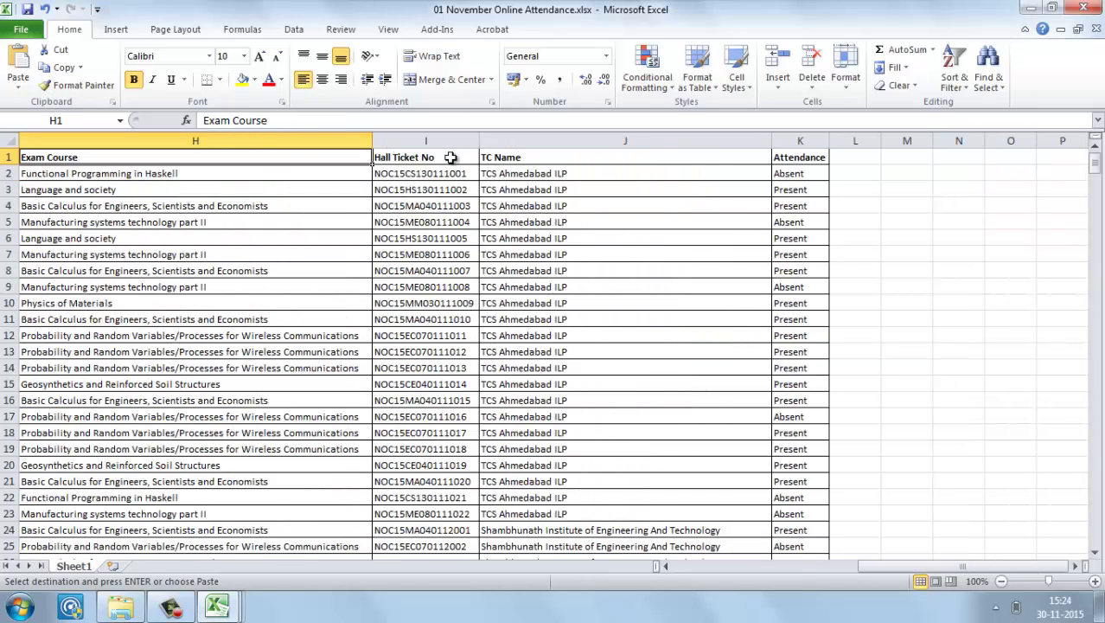
left_click(954, 78)
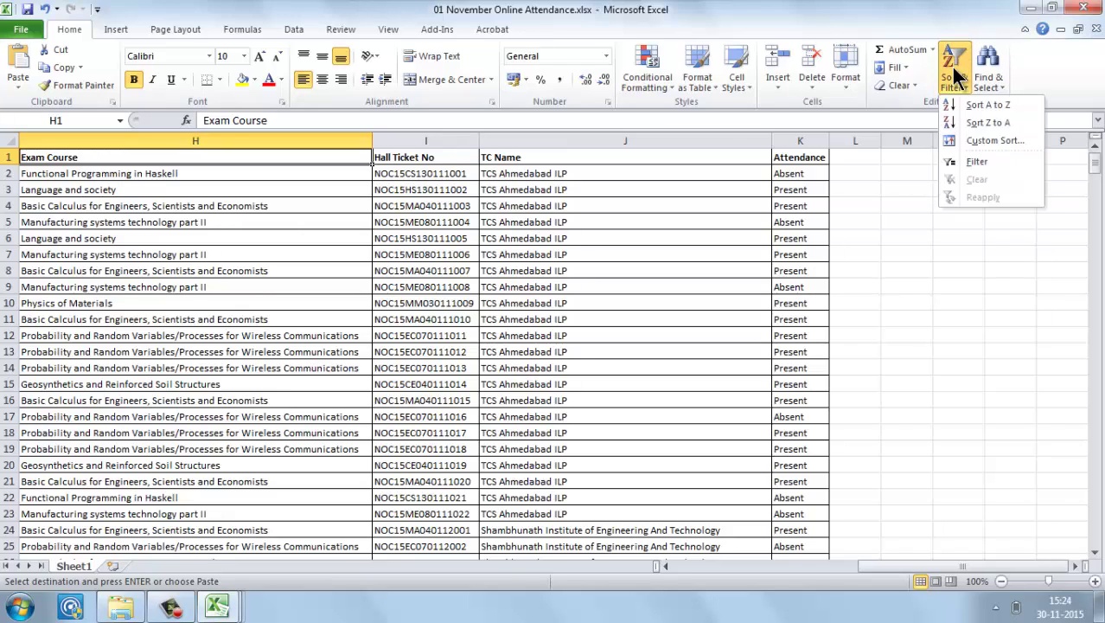
left_click(969, 160)
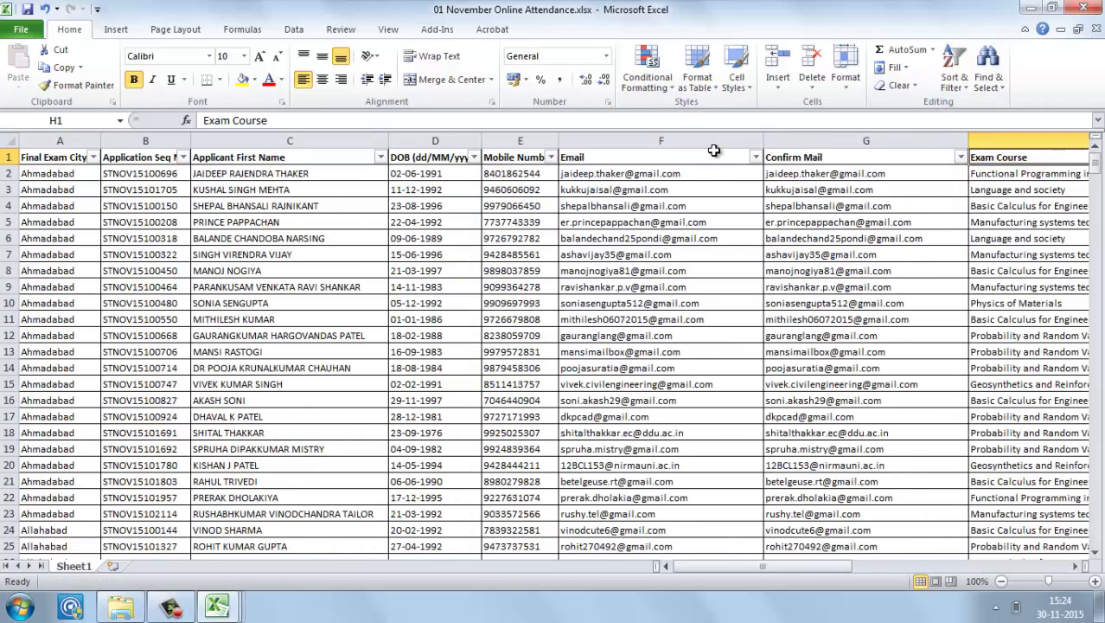
- Filter the Exam Course column to show only Language and society
key("Left")
key("Right")
key("Right")
key("Right")
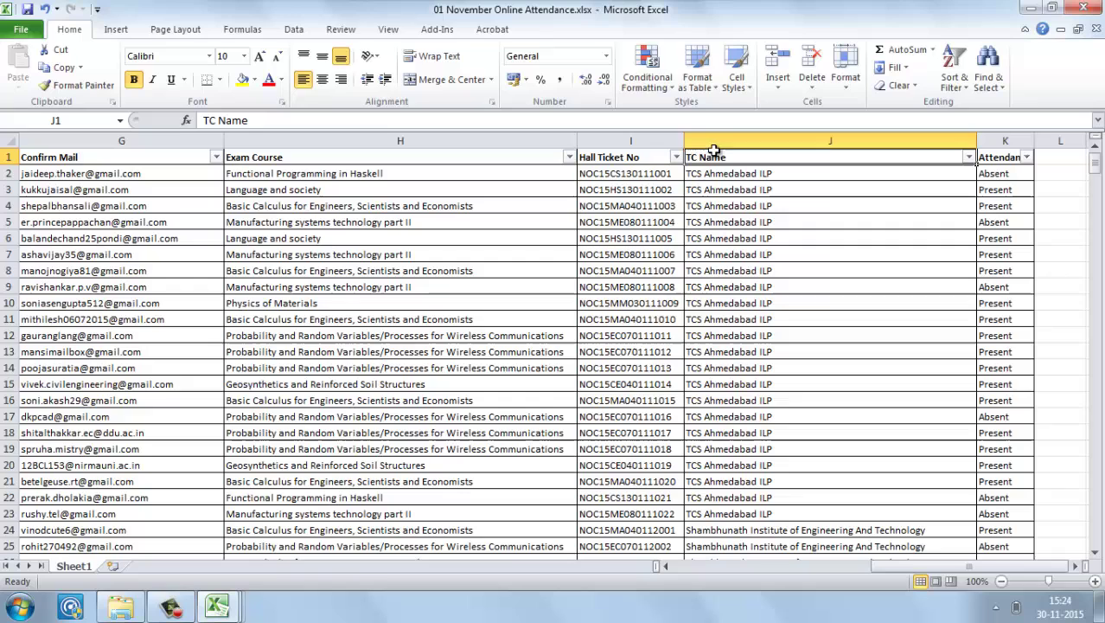
left_click(568, 156)
left_click(422, 308)
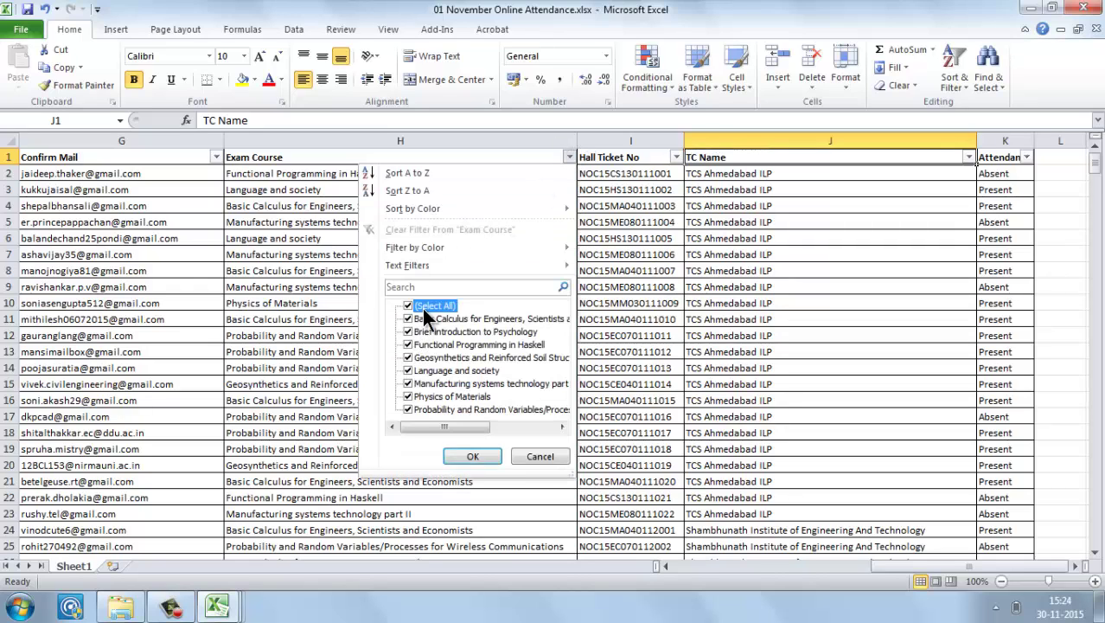
left_click(435, 372)
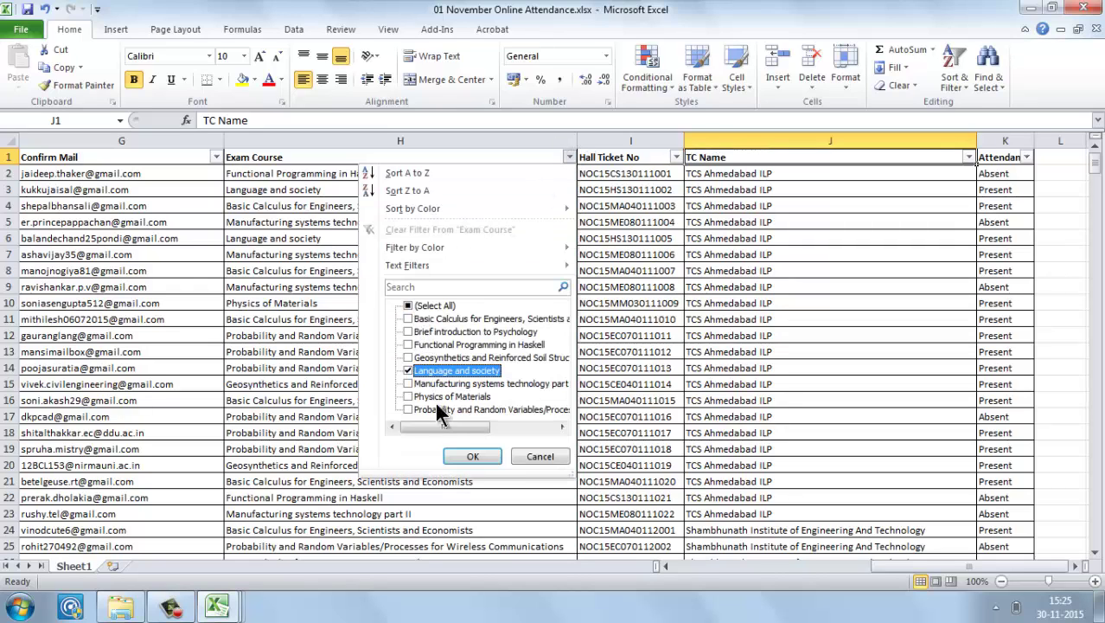
left_click(467, 456)
- Copy the filtered candidates' Applicant First Name, DOB, Mobile Number and Email values, from row 3 down to the last filtered row
left_click(368, 171)
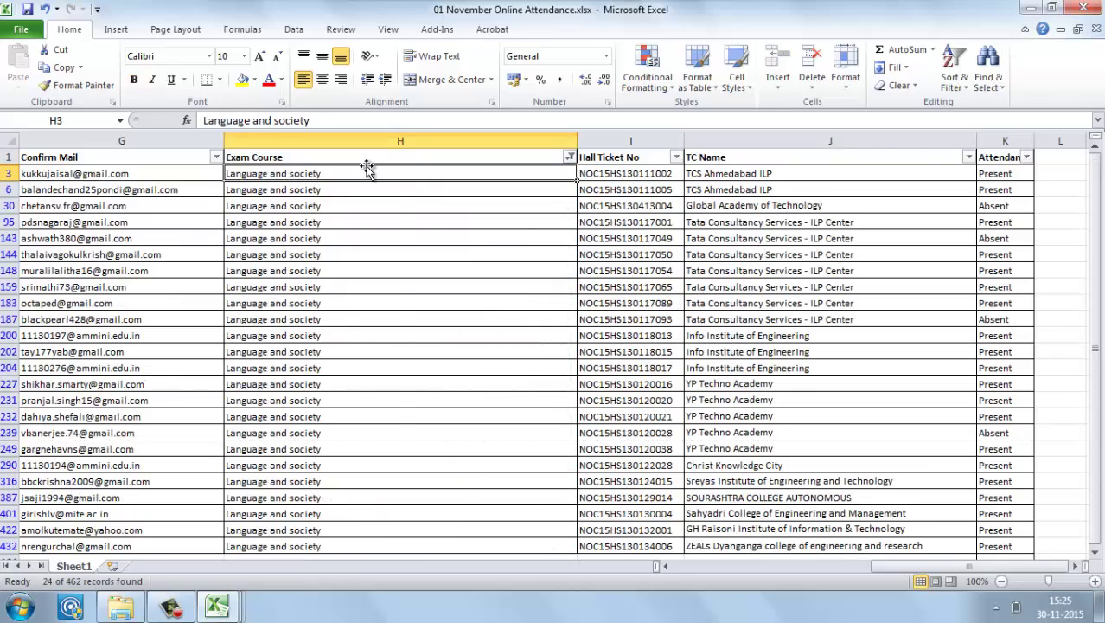
key("Left")
key("Left")
key("Left")
key("Left")
key("Left")
key("Left")
key("Left")
key("Right")
key("Right")
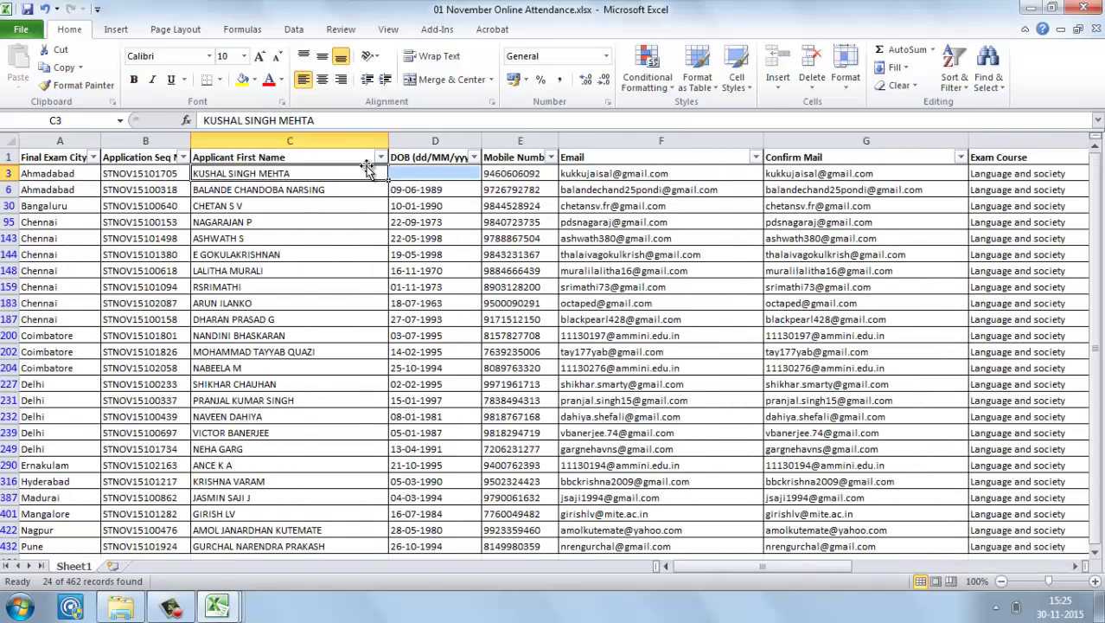
key("shift+Right")
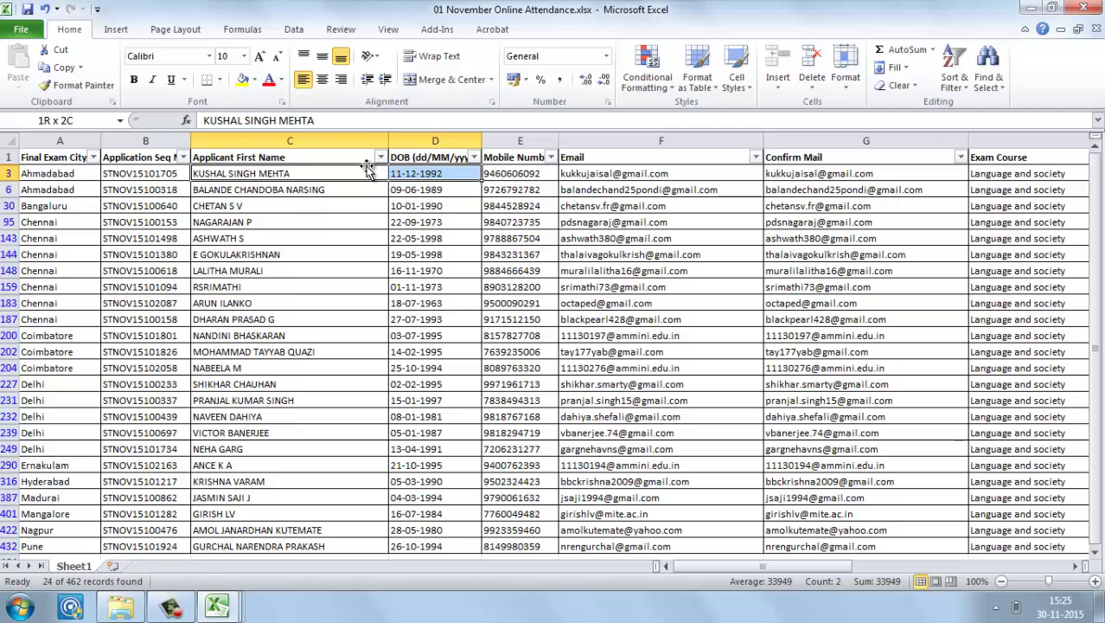
key("shift+Right")
key("shift+Right")
key("ctrl+shift+Down")
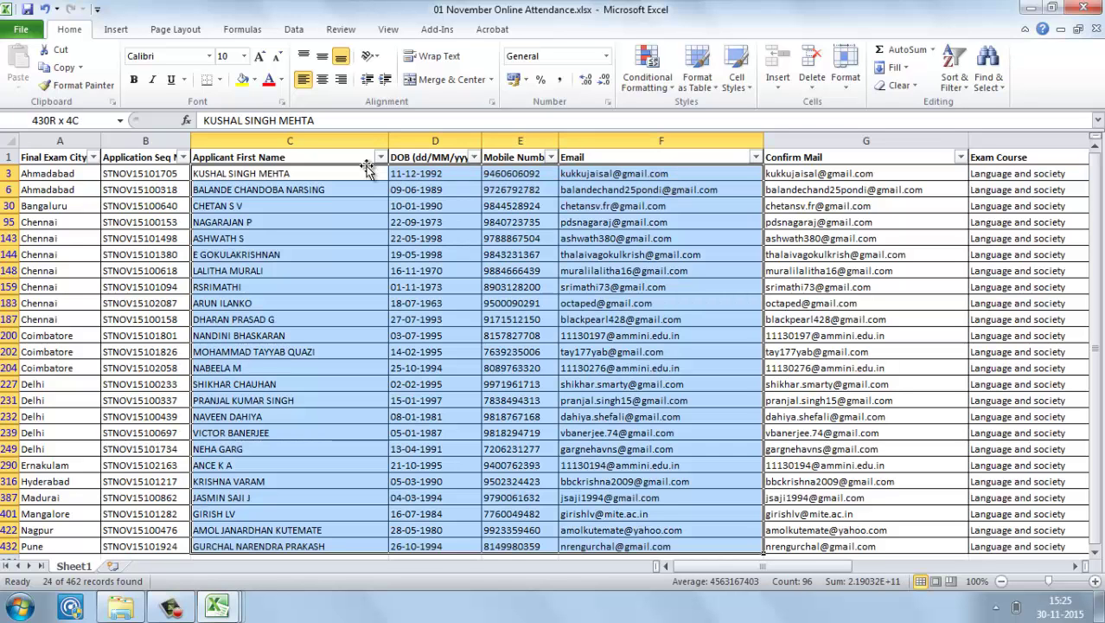
key("ctrl+c")
- Open Attendance -Template.xlsx from the Template folder
key("ctrl+Tab")
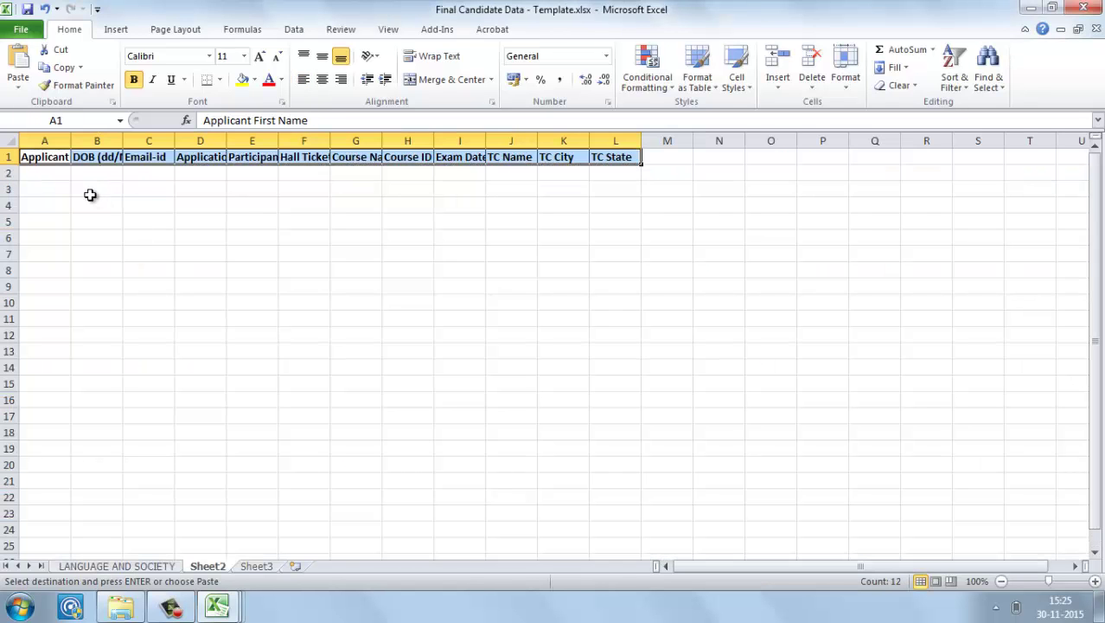
left_click(306, 321)
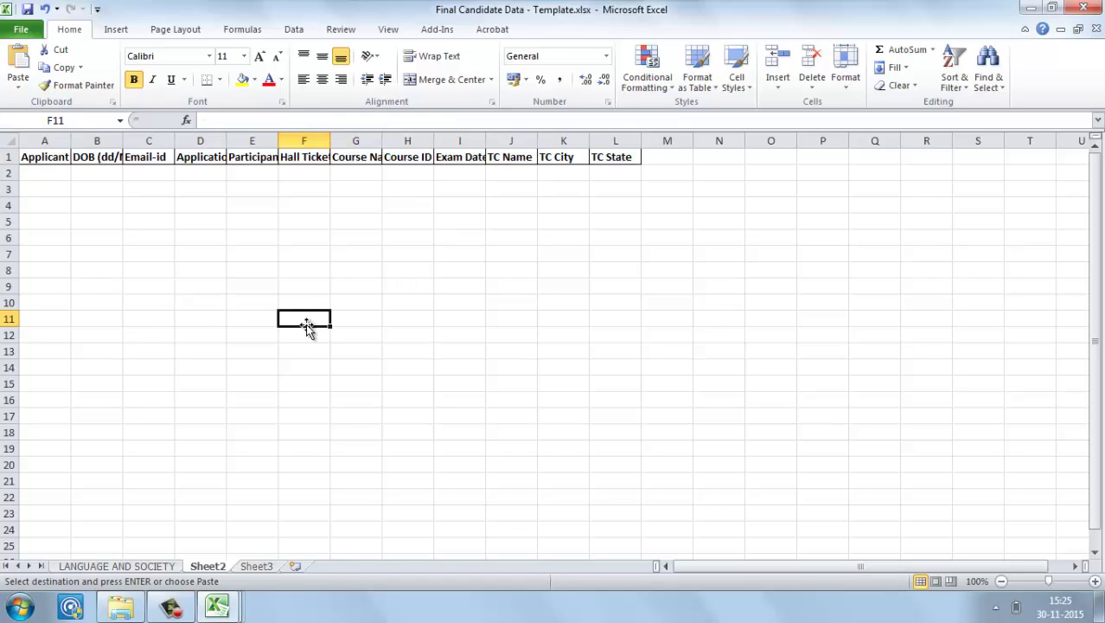
left_click(217, 606)
left_click(121, 611)
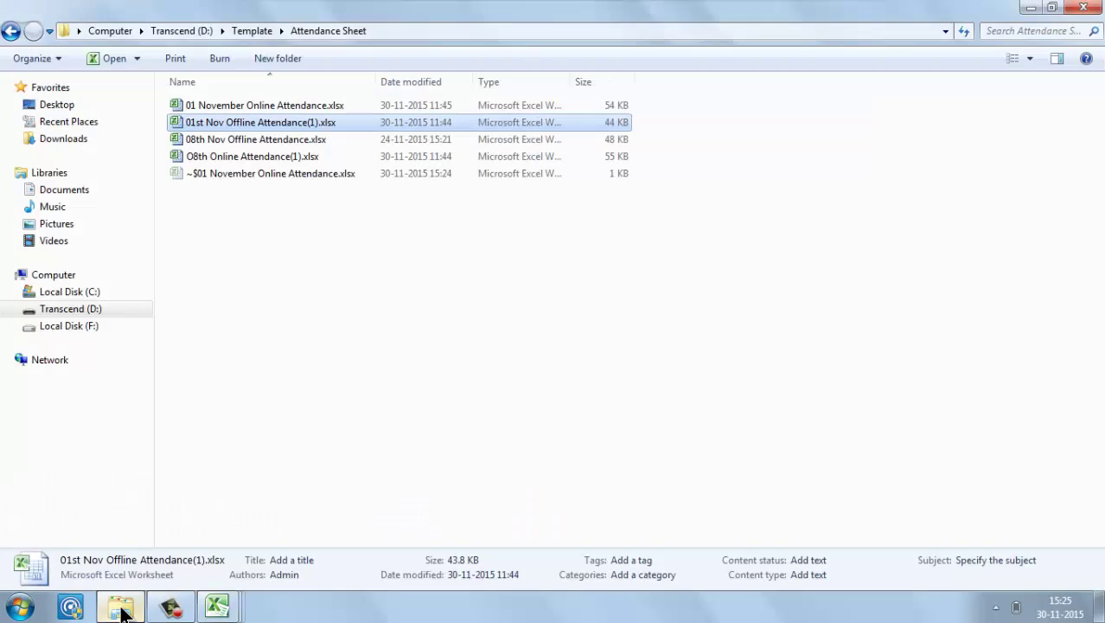
left_click(251, 31)
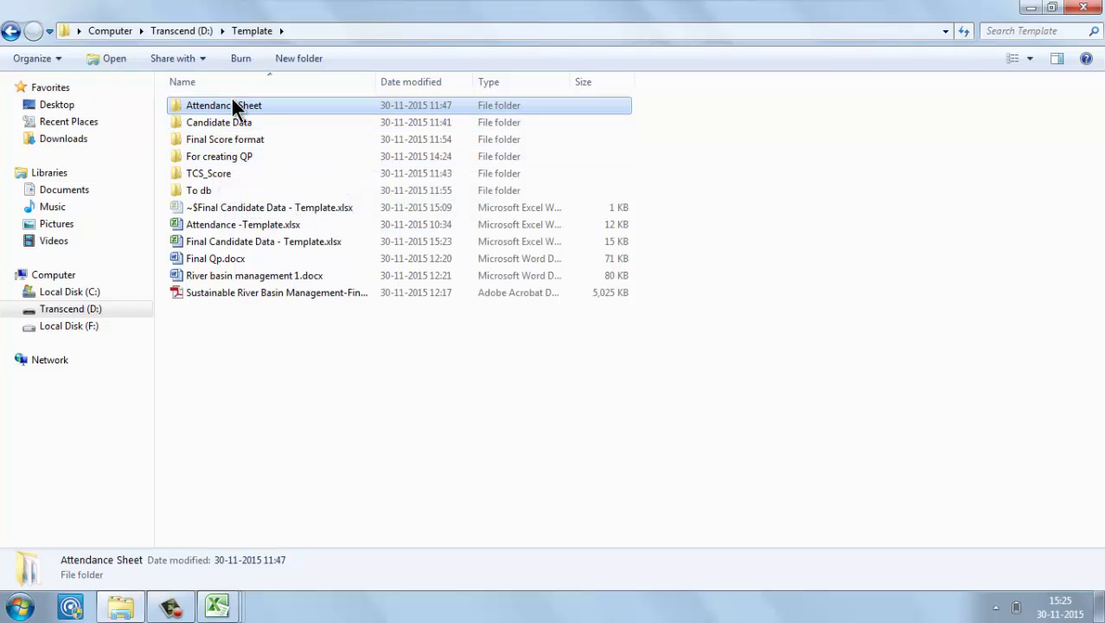
left_click(231, 227)
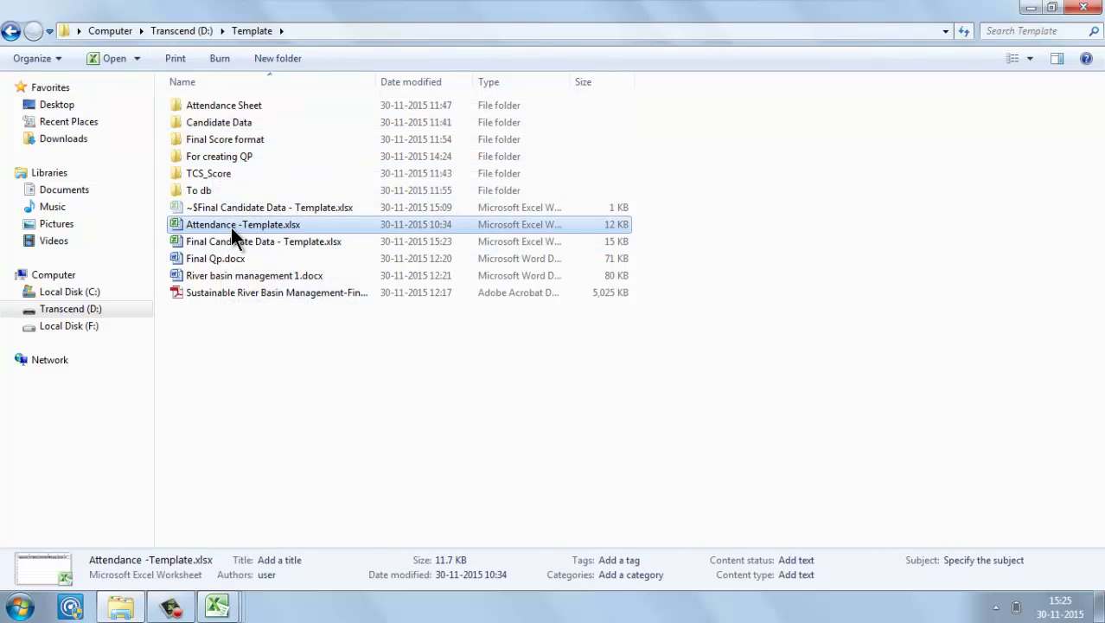
double_click(231, 230)
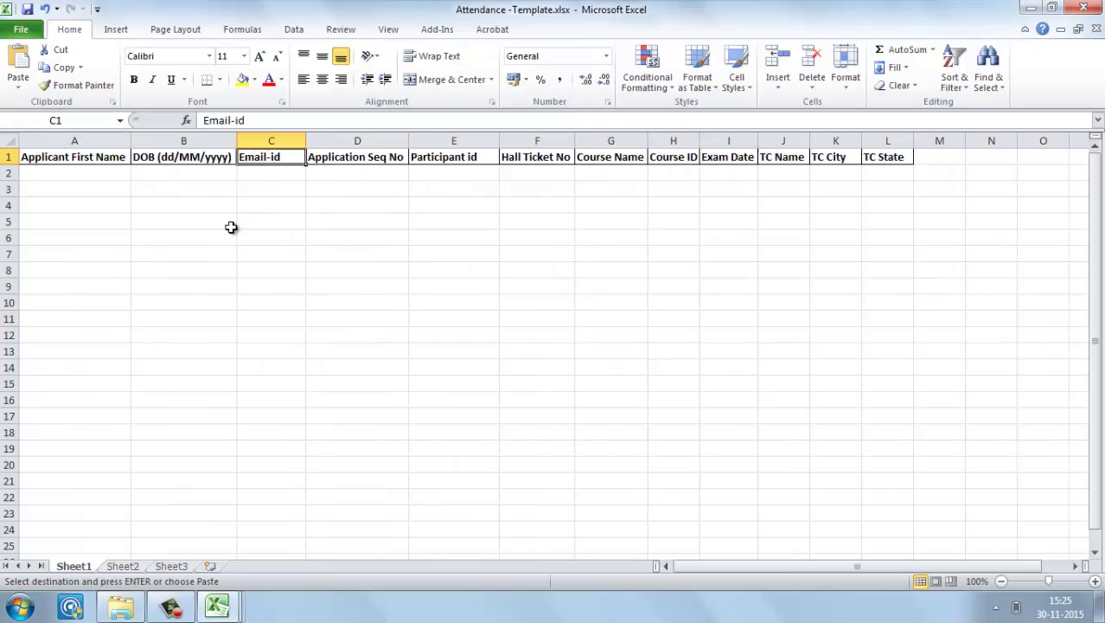
- Paste the copied candidate details starting at cell A2 and clear the mobile numbers from the Email-id column
left_click(119, 175)
key("ctrl+v")
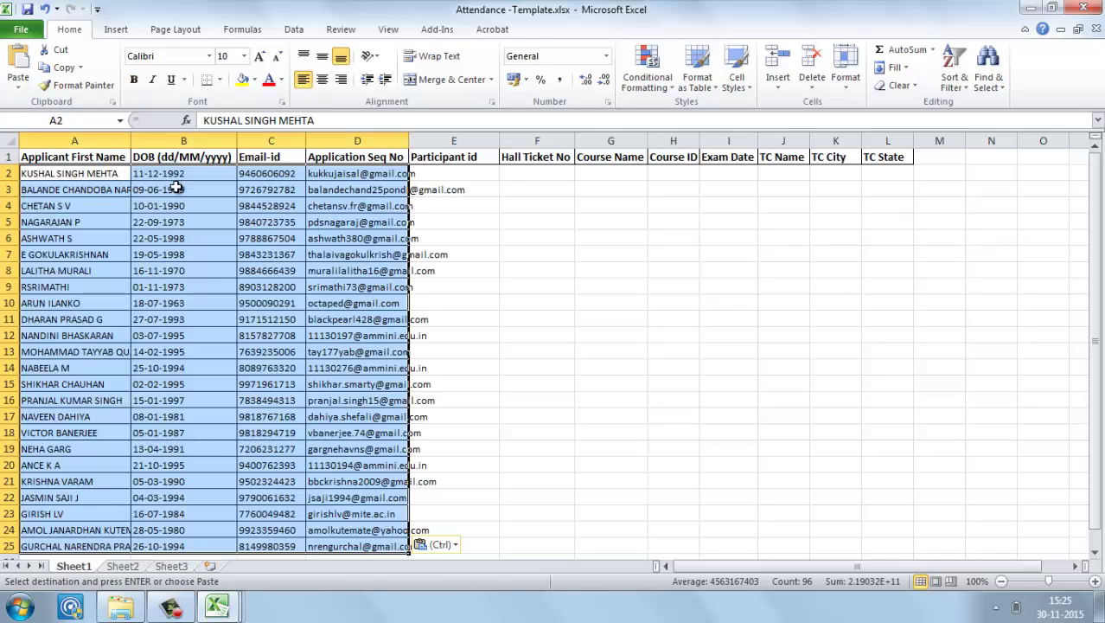
left_click_drag(267, 174, 271, 545)
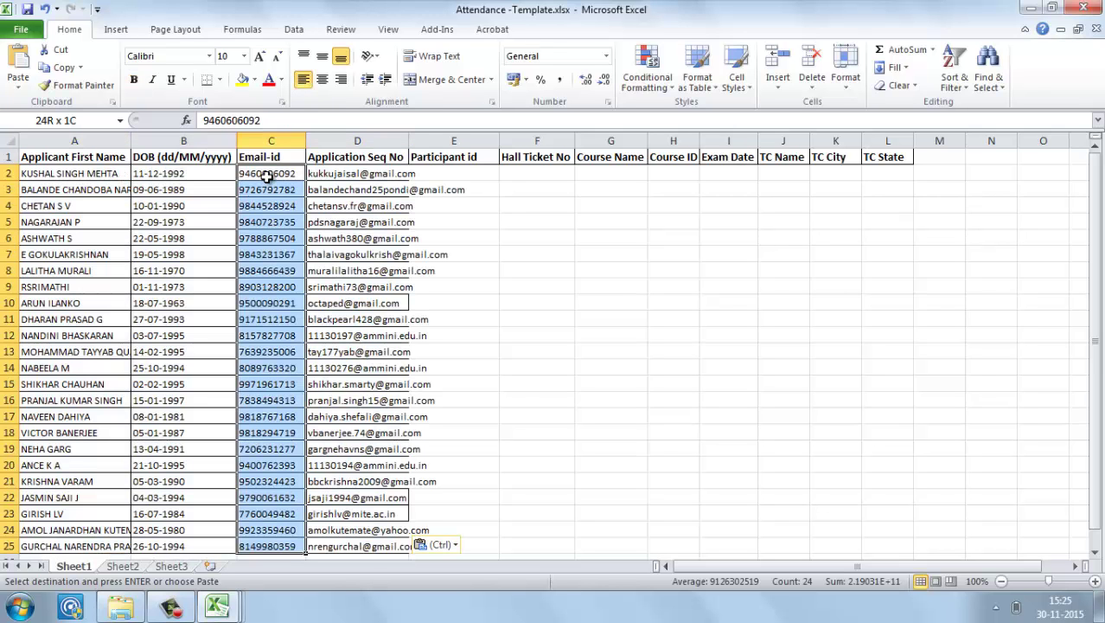
key("Delete")
- Move the email addresses from the Application Seq No column into the Email-id column, starting at C2
left_click(345, 175)
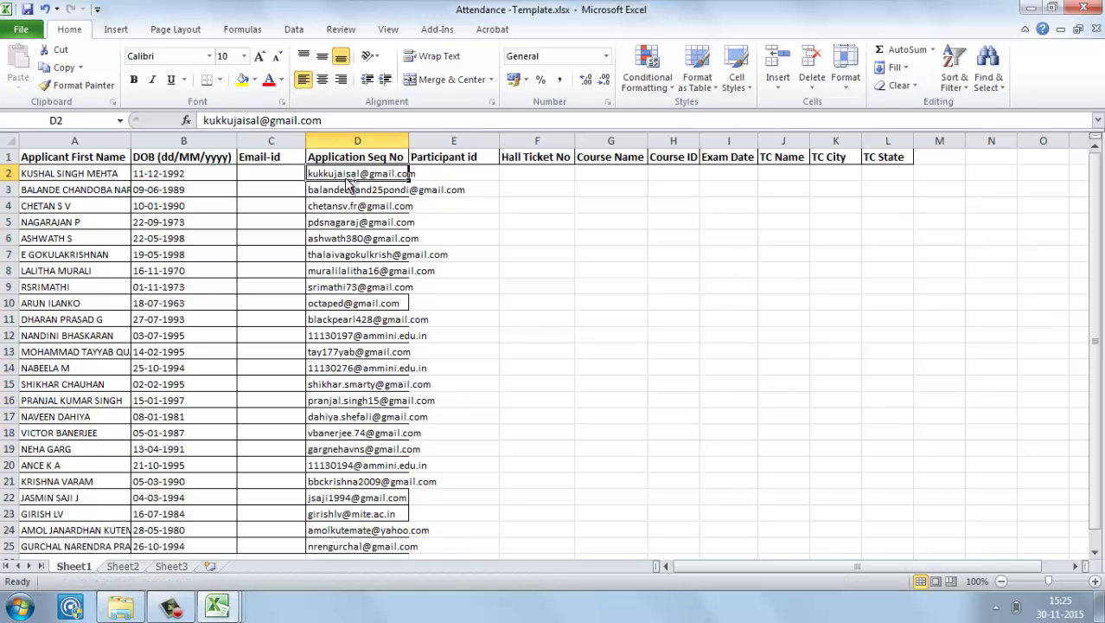
key("ctrl+shift+Down")
left_click_drag(345, 175, 287, 175)
- Copy the filtered candidates' Application Seq No values, from B3 down to the last filtered row, in 01 November Online Attendance.xlsx
left_click(358, 173)
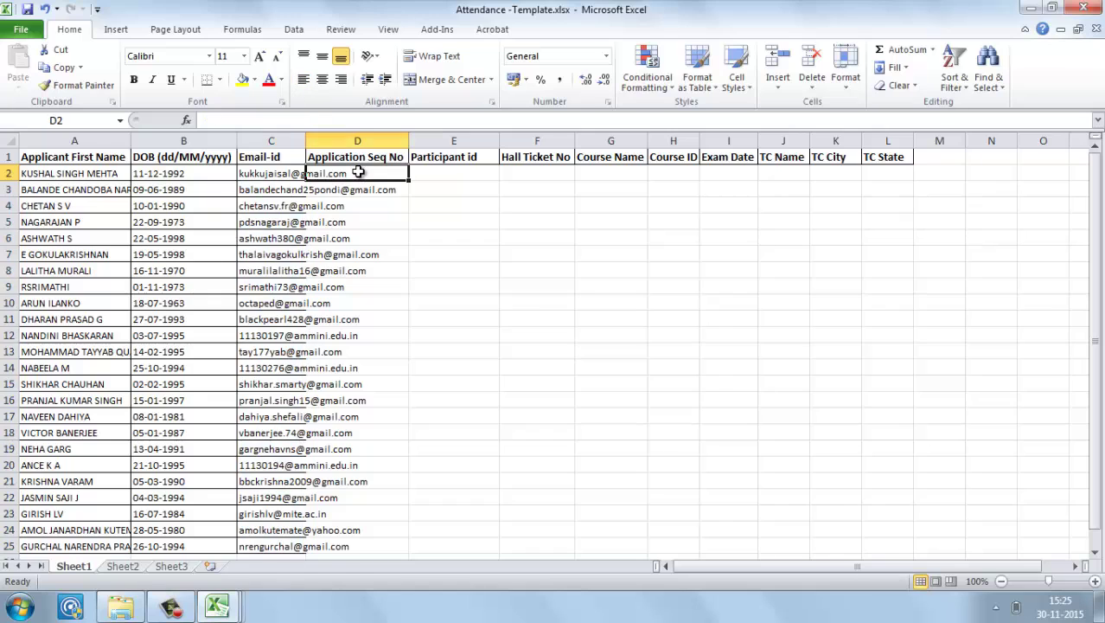
key("ctrl+Tab")
left_click(217, 605)
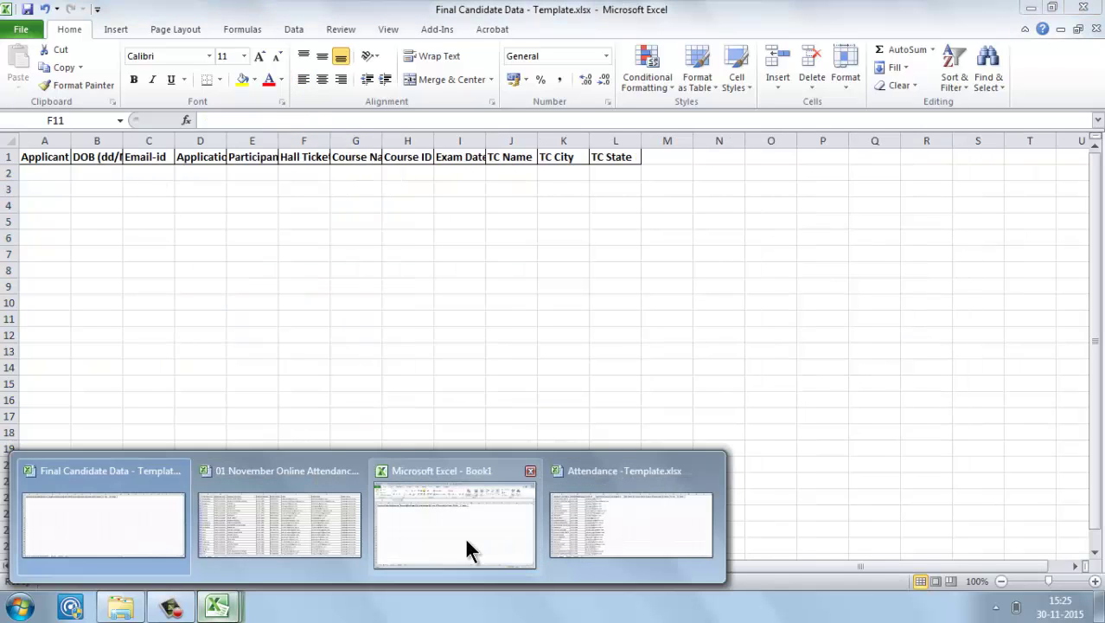
left_click(260, 505)
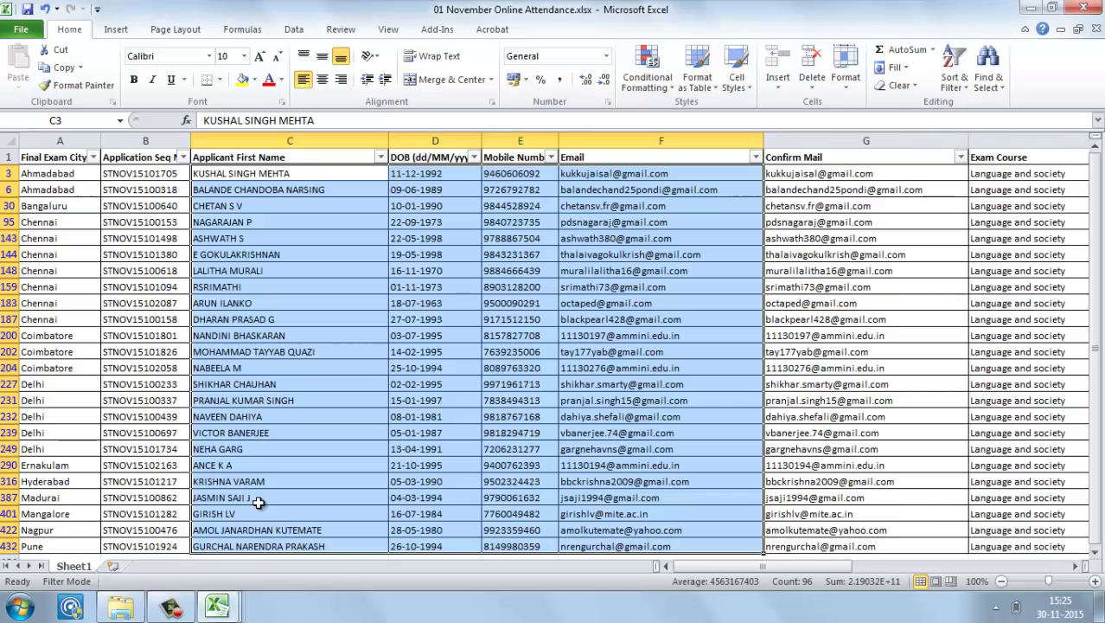
left_click(144, 173)
key("ctrl+shift+Down")
key("ctrl+c")
- Paste the copied application sequence numbers into the Application Seq No column of Attendance -Template.xlsx, starting at D2
key("alt+Tab")
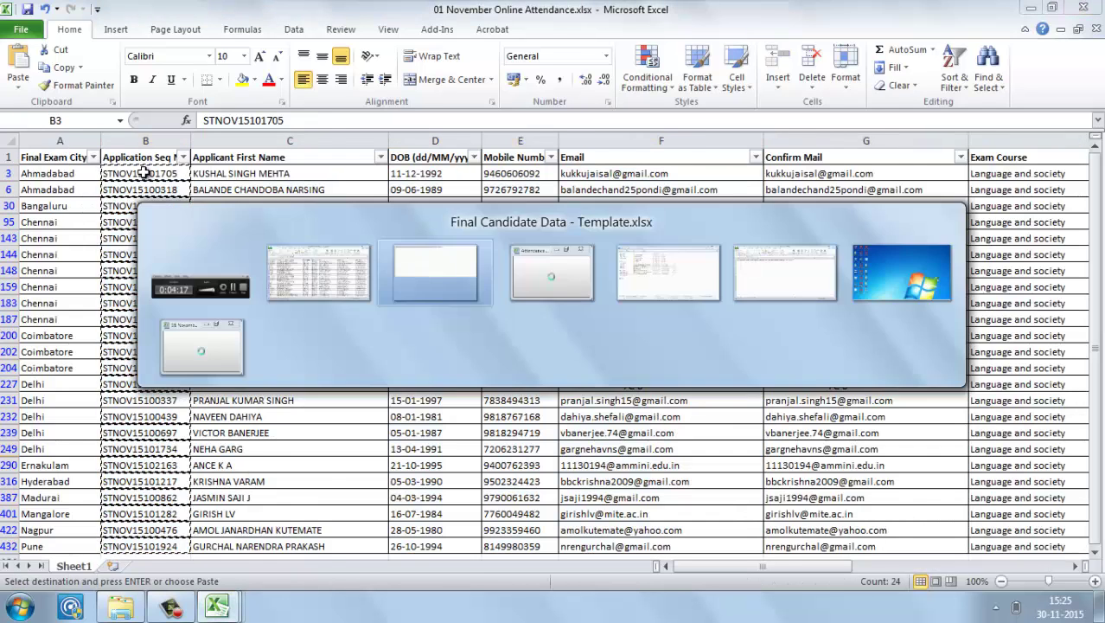
key("alt+Tab")
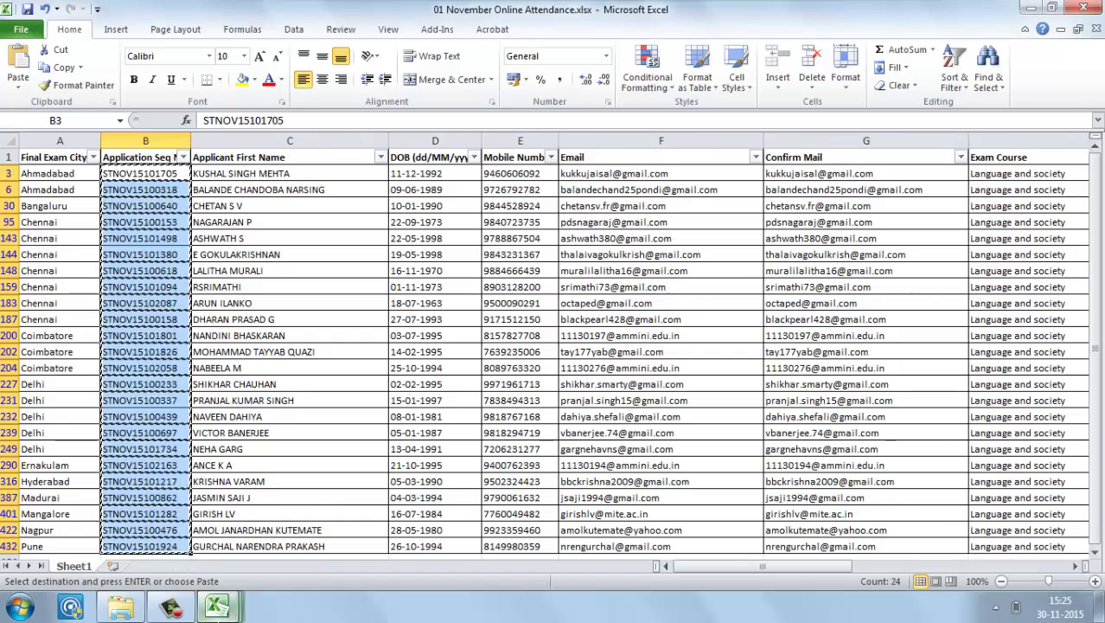
mouse_move(255, 595)
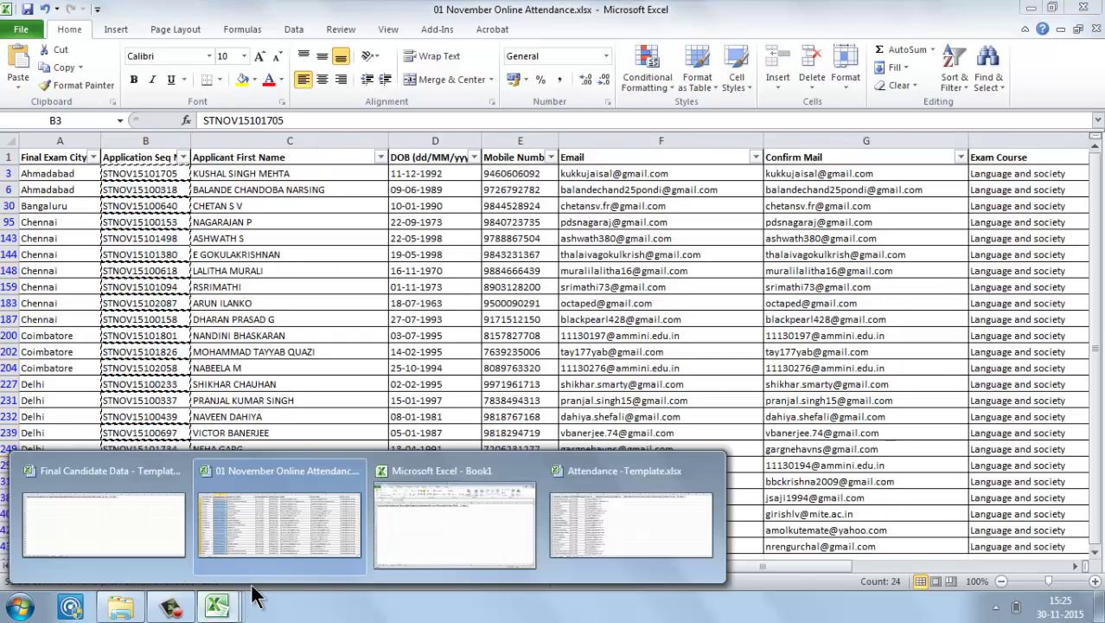
left_click(591, 560)
key("ctrl+v")
key("ctrl")
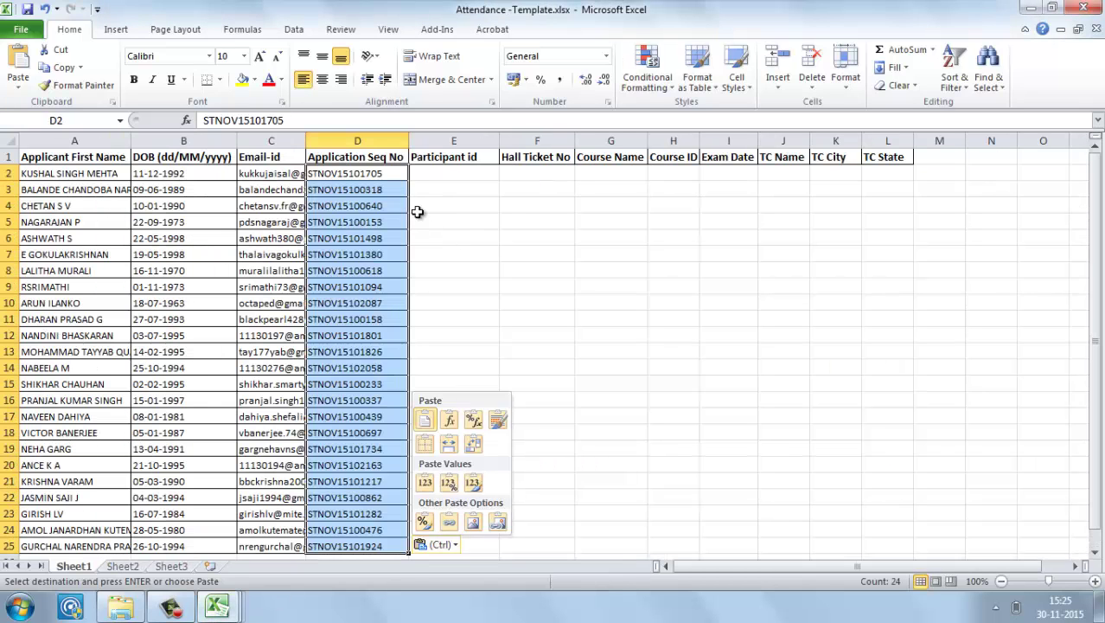
- Copy the filtered Hall Ticket No values, from I3 down to the last filtered row, in 01 November Online Attendance.xlsx
key("alt+Tab")
key("Right")
key("Right")
key("Right")
key("Right")
key("Right")
key("Right")
key("Right")
key("Right")
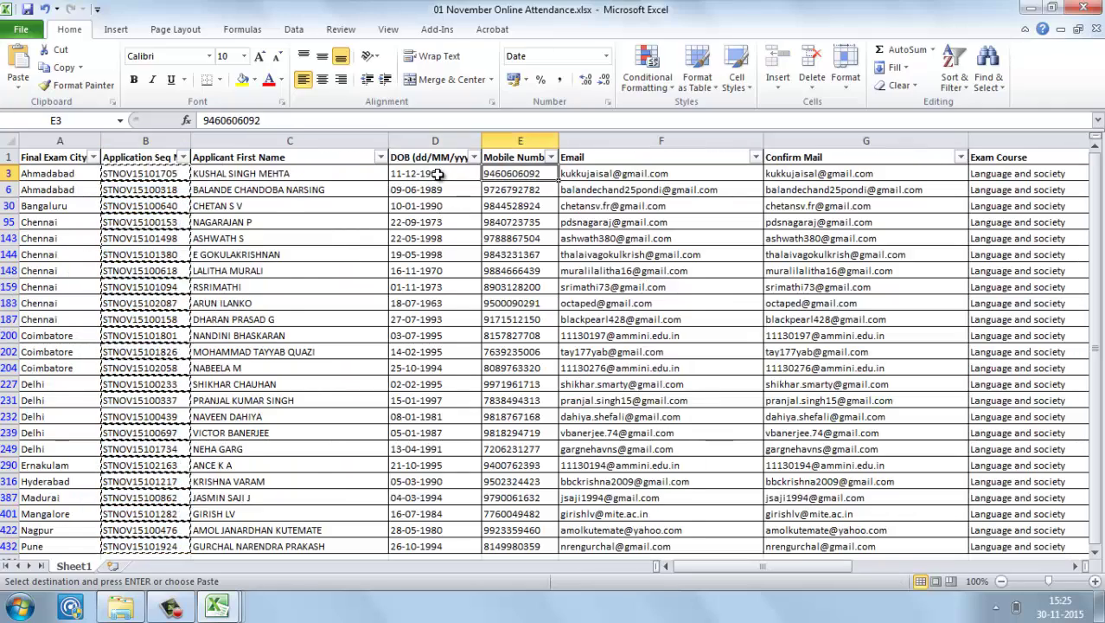
key("Right")
key("Right")
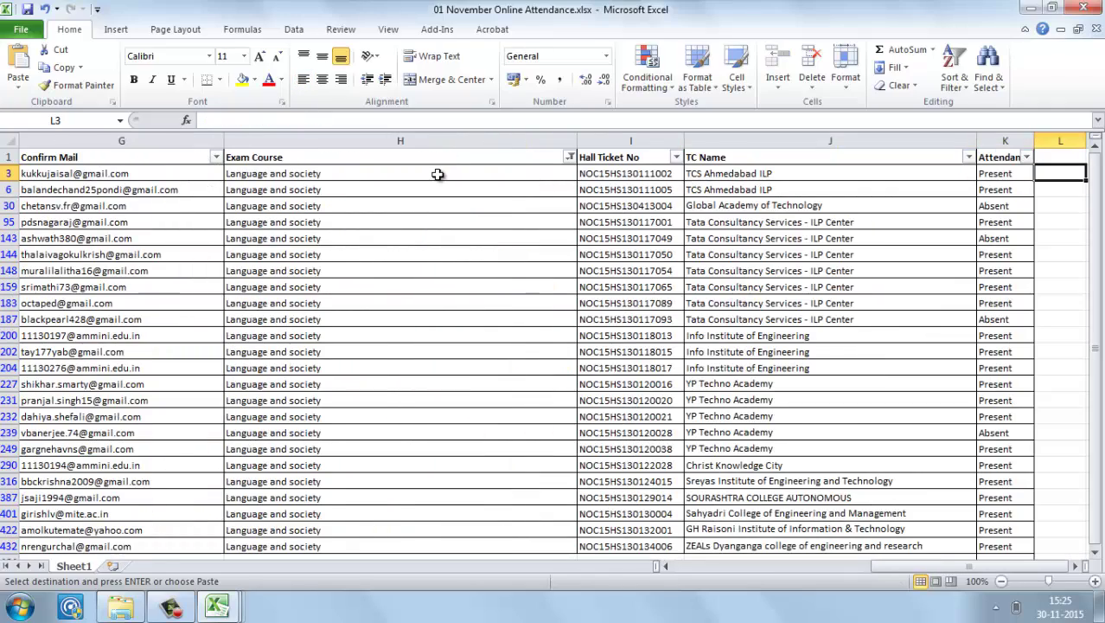
key("Left")
key("Home")
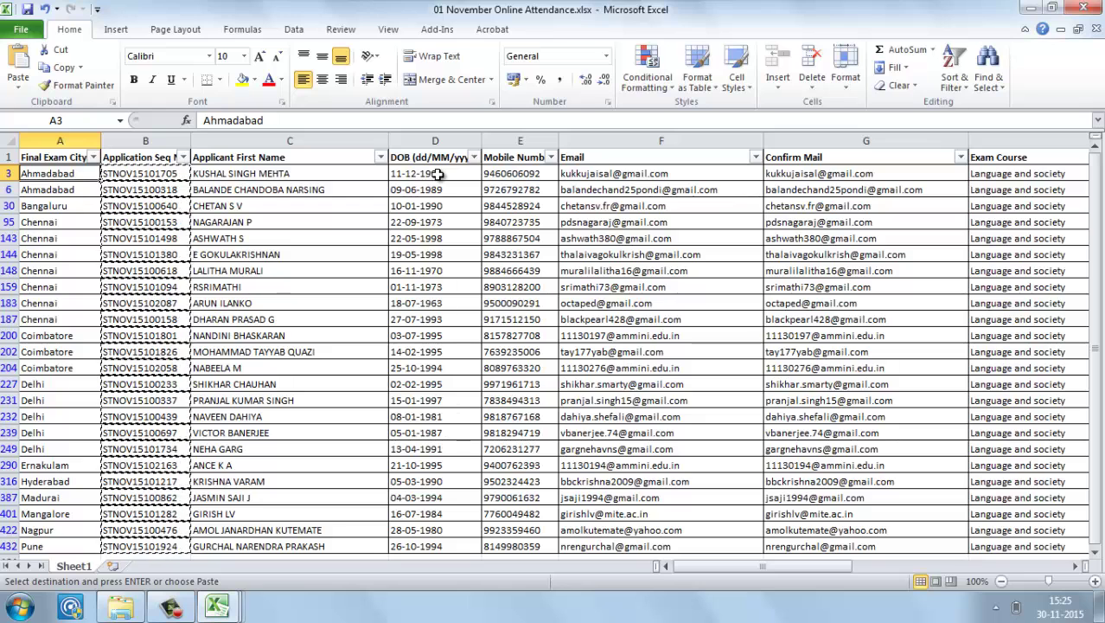
key("Right")
key("Right")
key("Right")
key("Right")
key("Right")
key("Right")
key("Right")
key("Right")
key("Right")
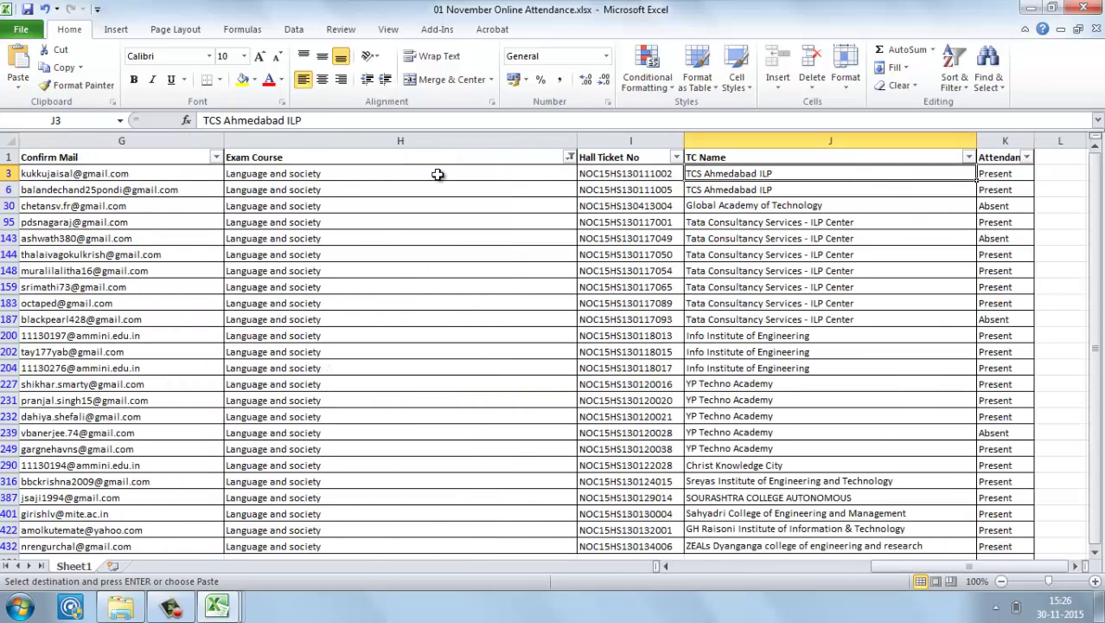
key("Left")
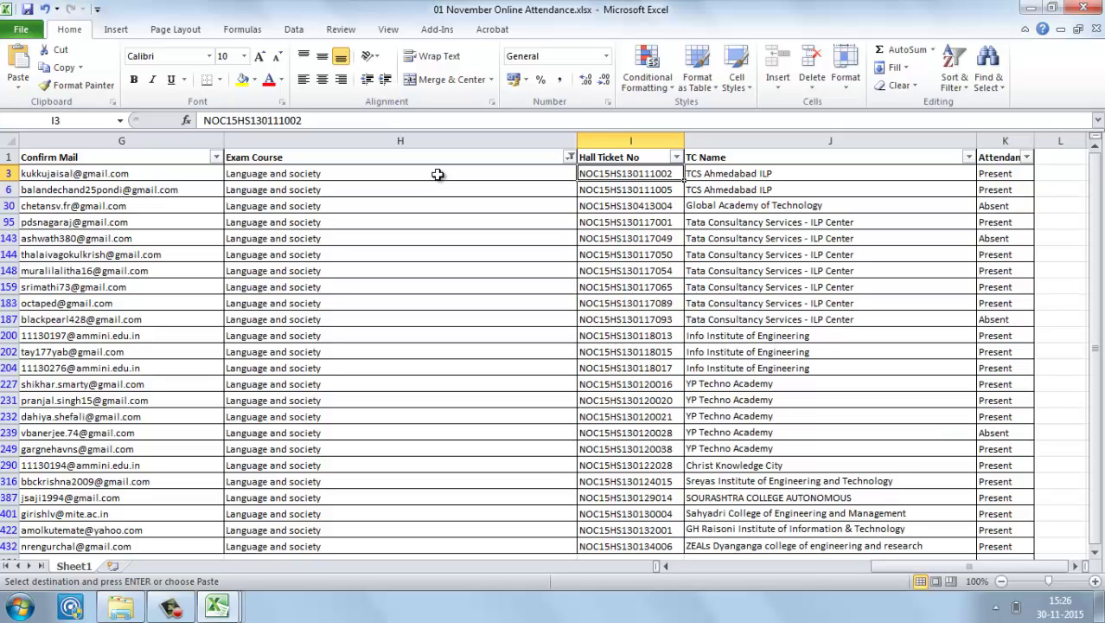
key("ctrl+shift+Down")
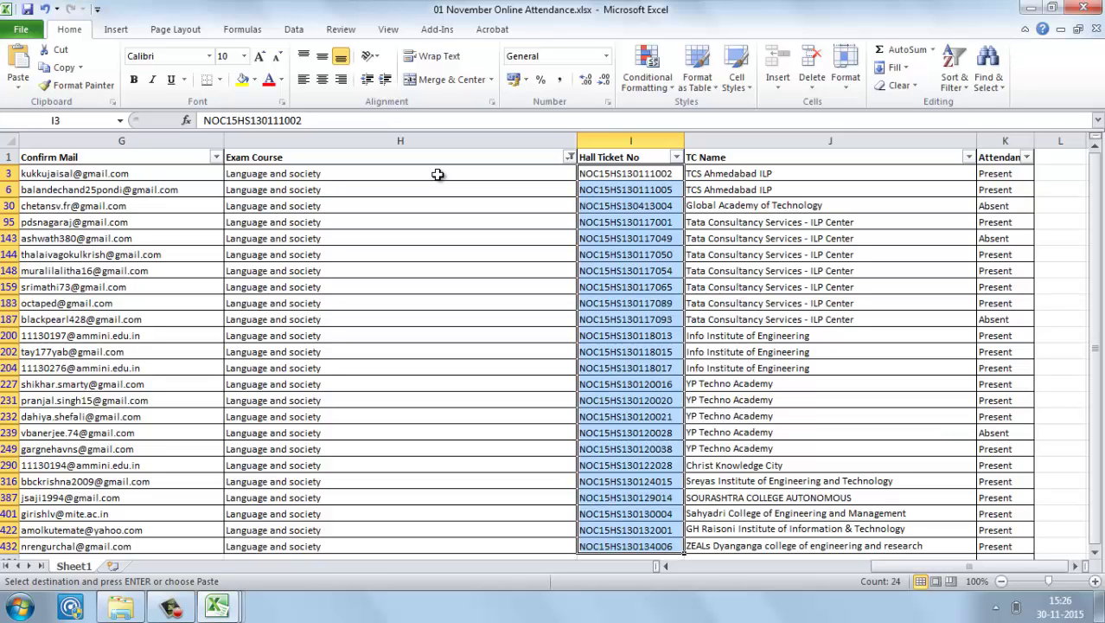
- Paste the copied hall ticket numbers into the Participant id column of Attendance -Template.xlsx, starting at E2
key("ctrl+Tab")
left_click(446, 172)
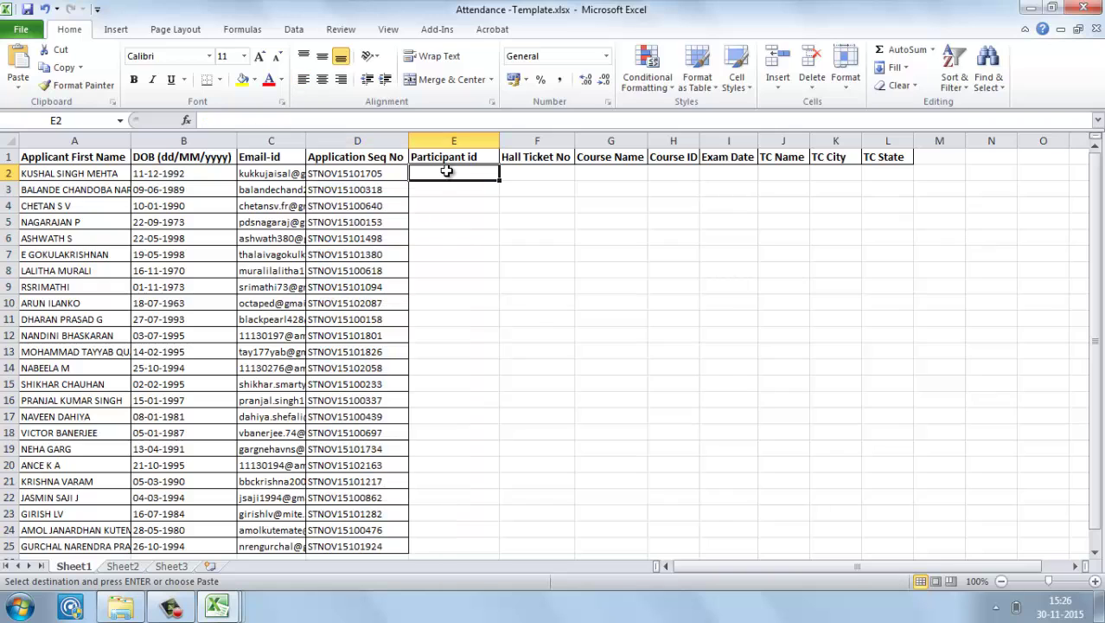
key("ctrl+v")
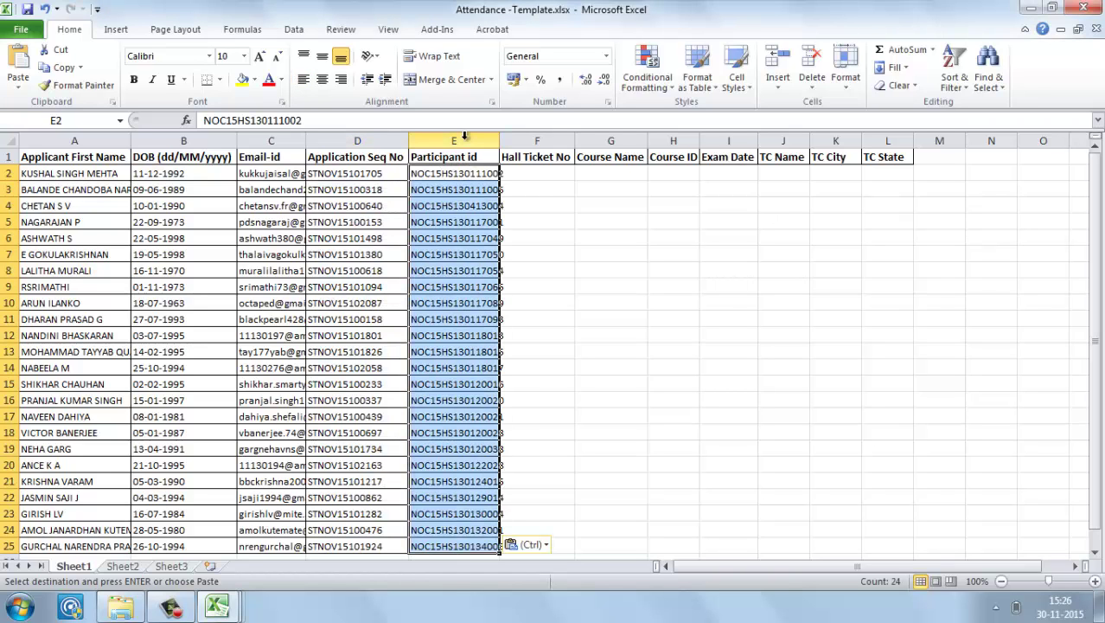
- Replace all NOC15HS130 prefixes in the Participant id values with nothing, and change the first digit of the id in E4 to 1
key("ctrl+h")
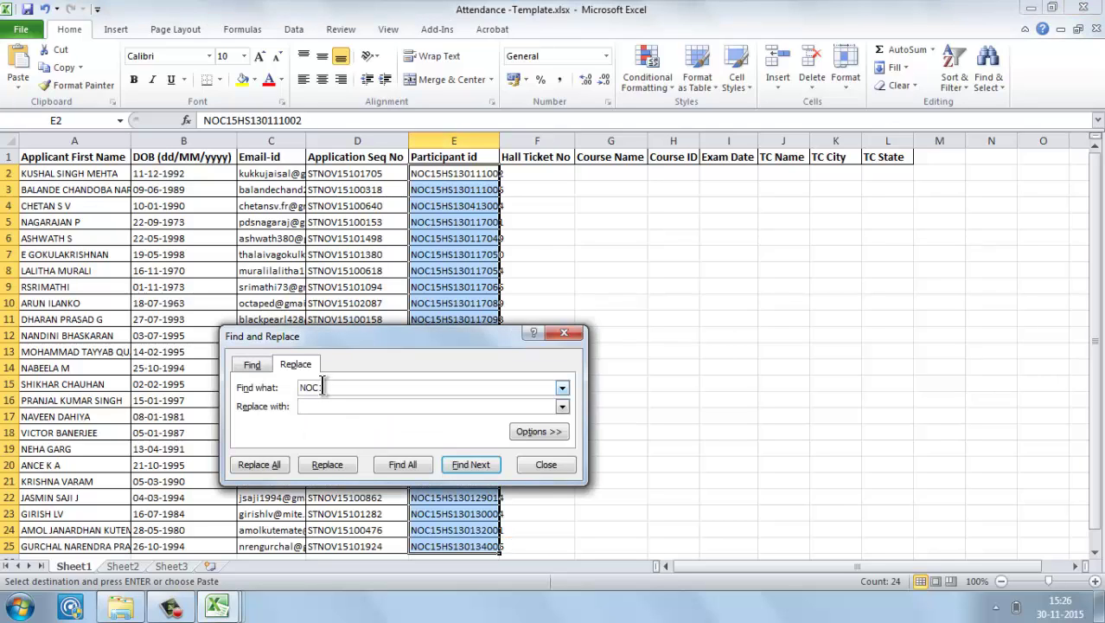
type("NOC15HS130")
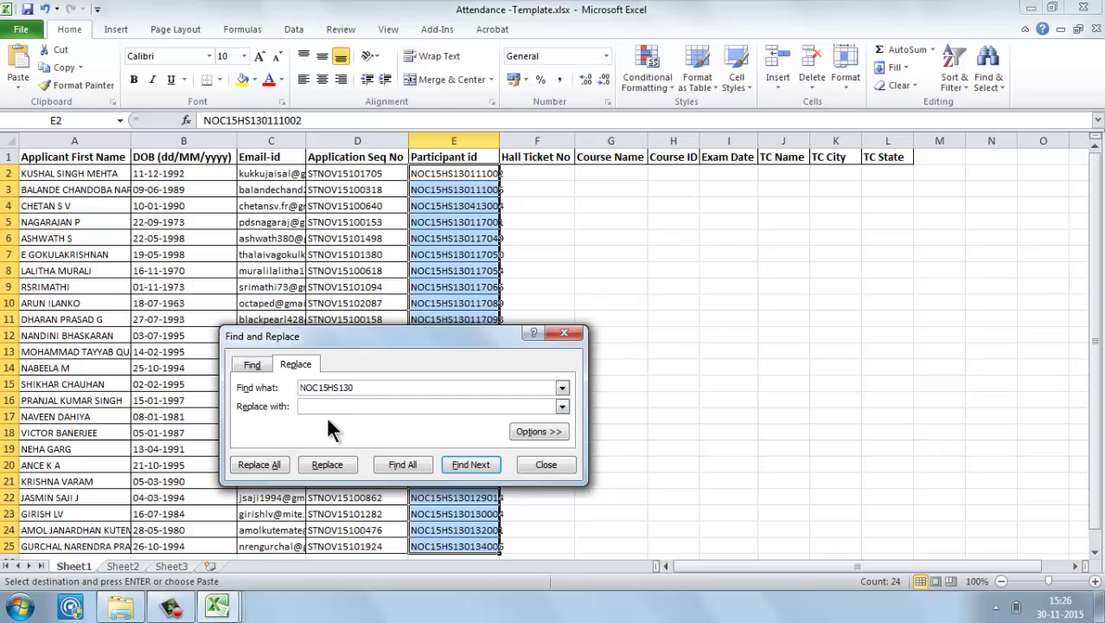
left_click(336, 407)
left_click_drag(426, 343, 755, 267)
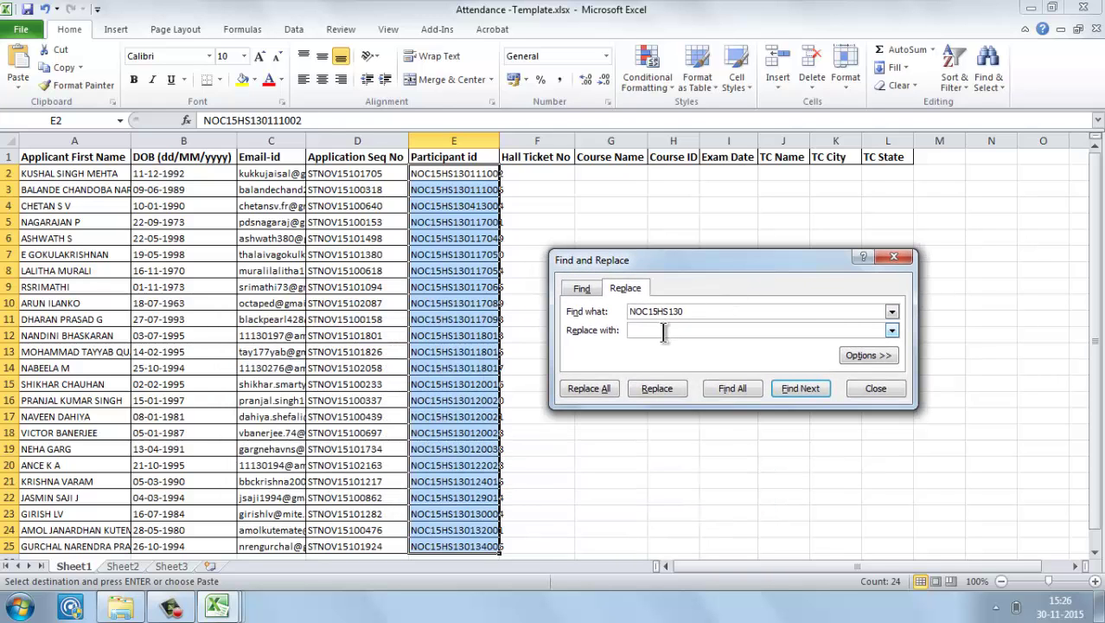
left_click(589, 387)
left_click(555, 343)
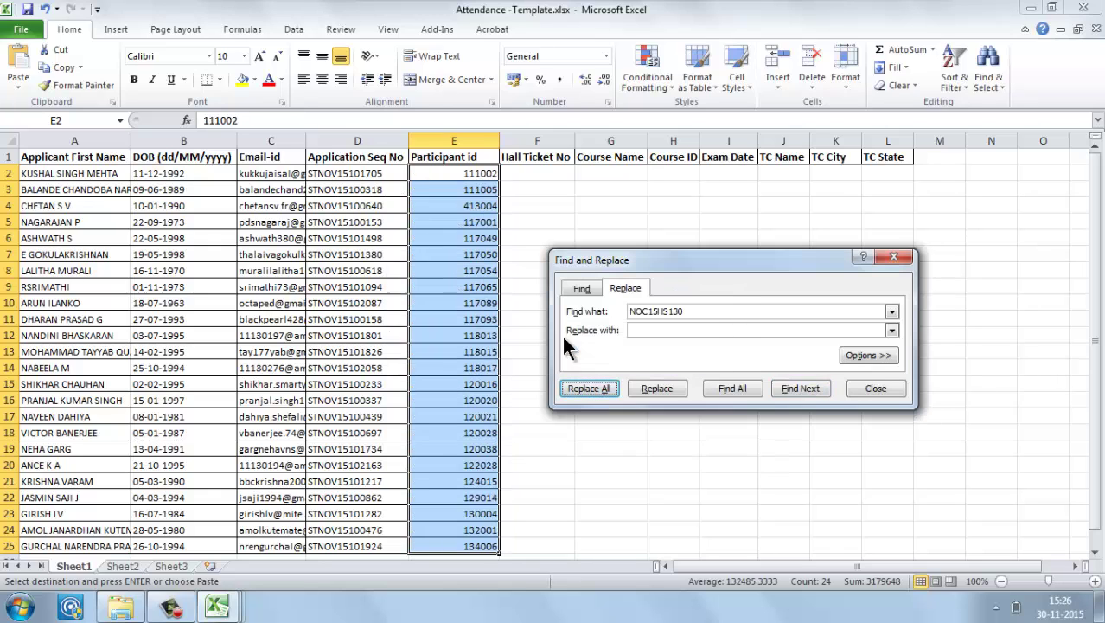
left_click(900, 258)
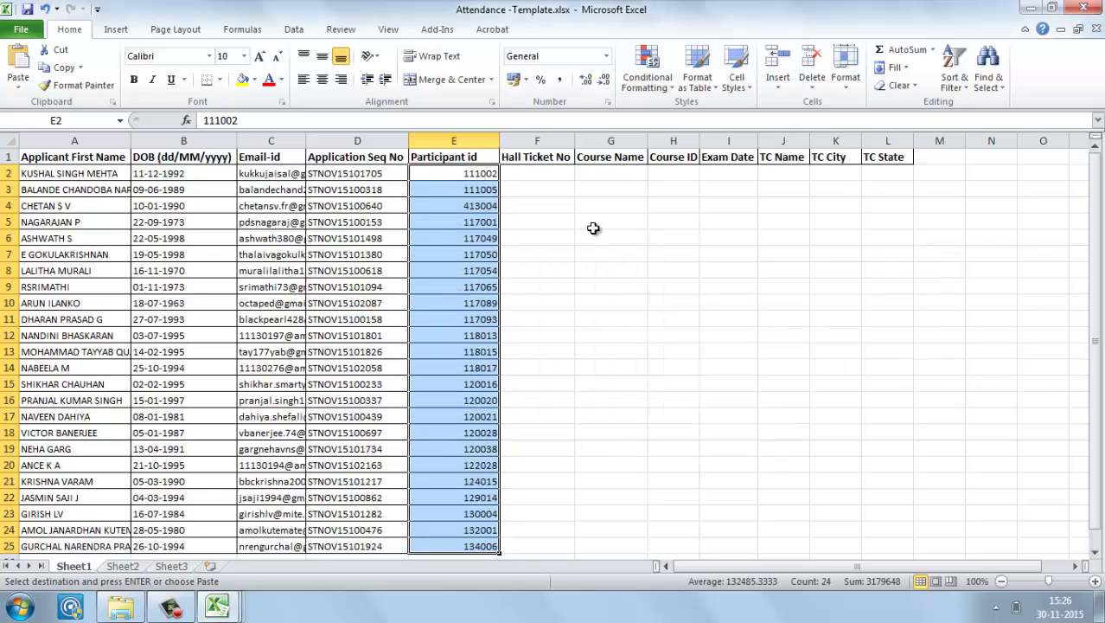
double_click(468, 207)
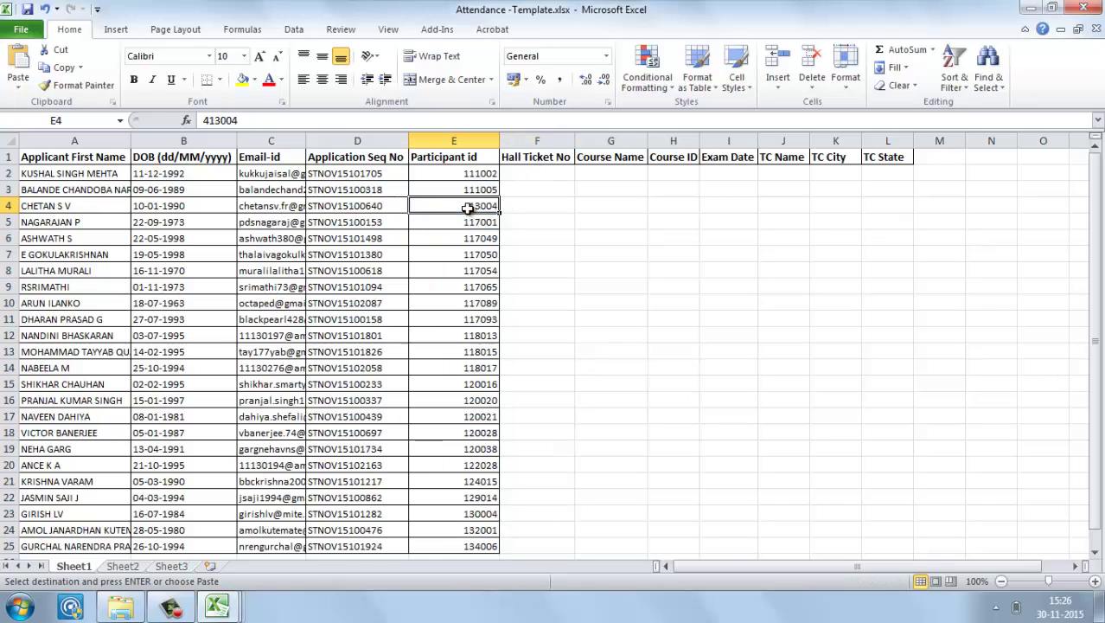
key("Return")
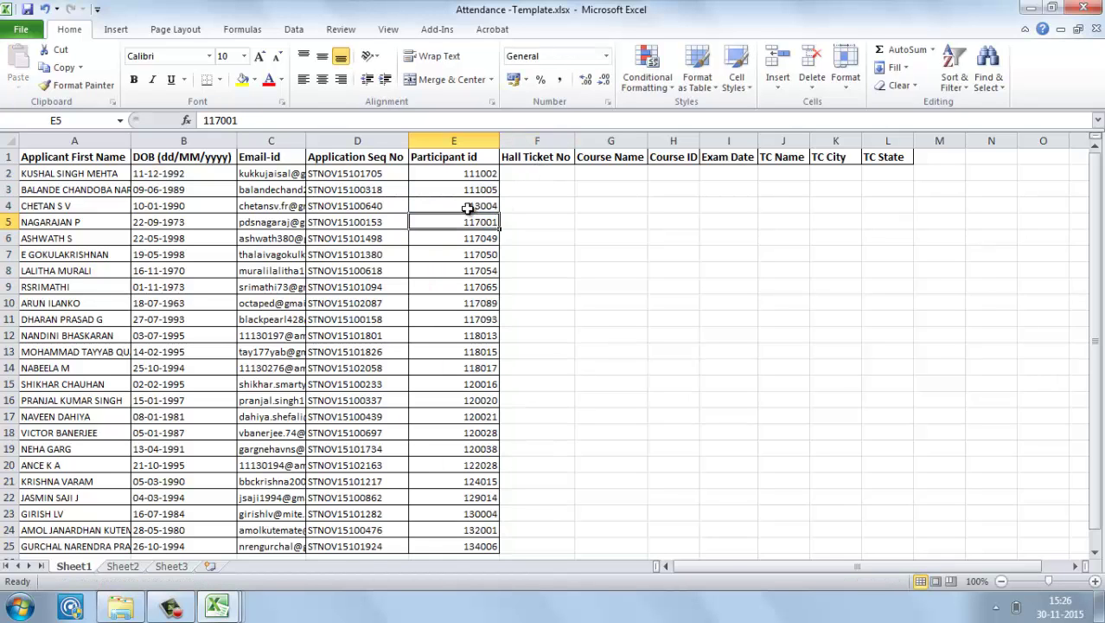
- Copy the filtered Hall Ticket No values from the attendance workbook into the template's Hall Ticket No column, starting at F2
left_click(543, 163)
left_click(535, 185)
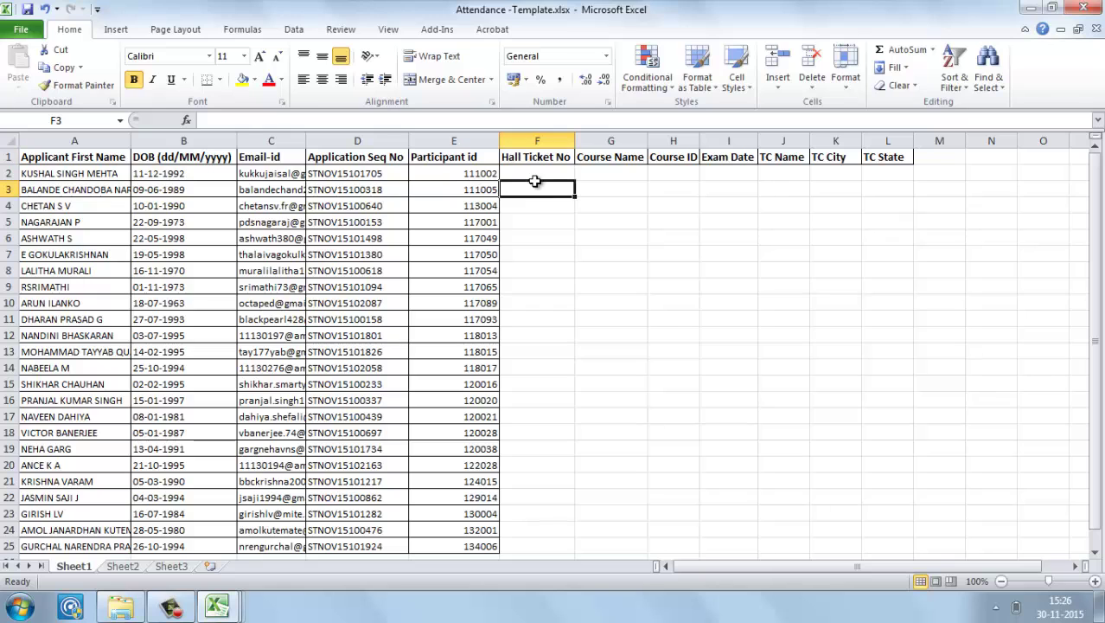
left_click(541, 175)
key("ctrl+Tab")
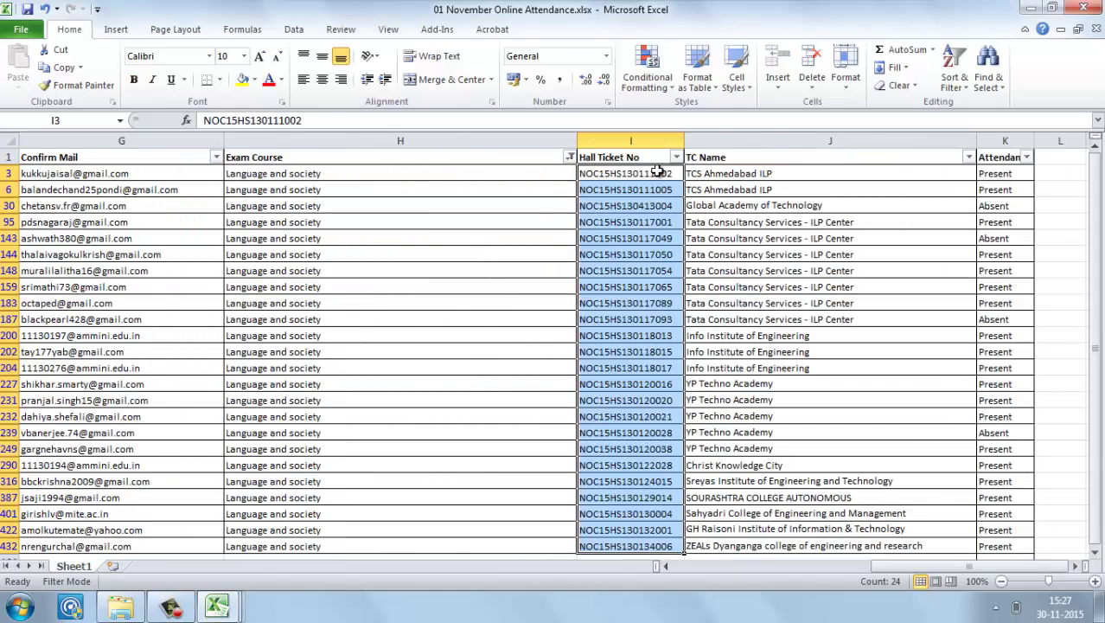
key("ctrl+c")
key("ctrl+Tab")
key("ctrl+v")
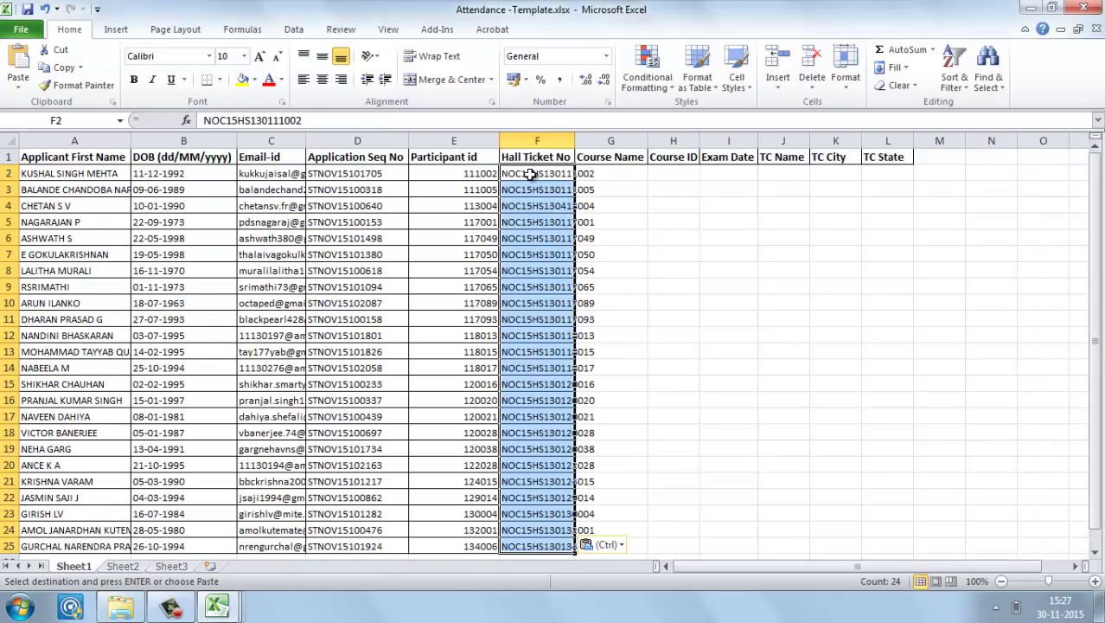
- Enter "Language and Society" as the Course Name in G2
left_click(620, 177)
type("Lan")
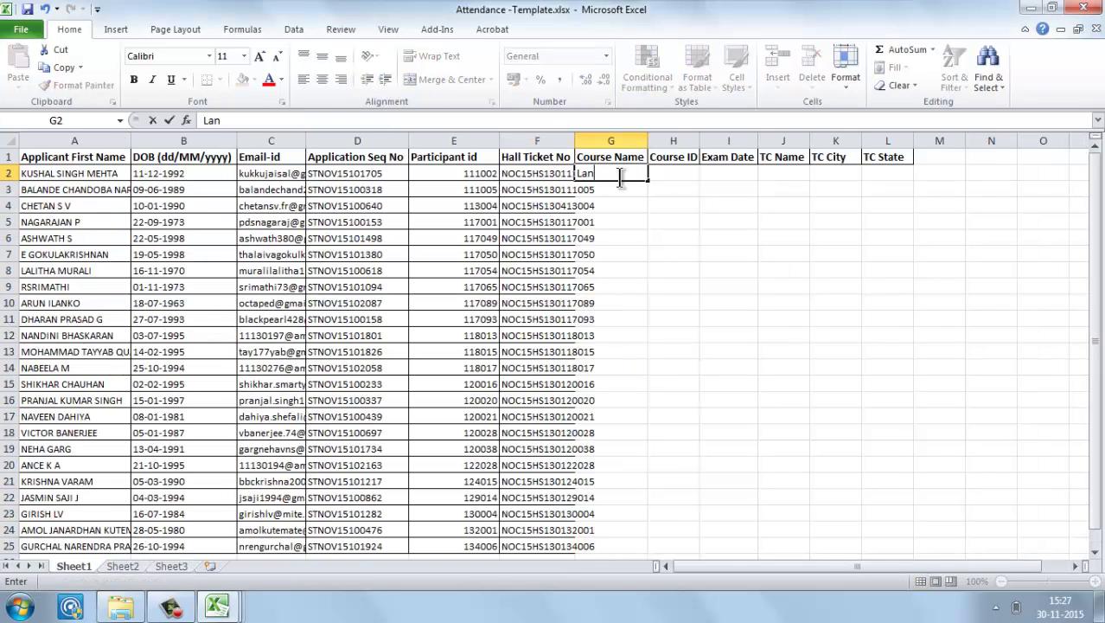
type("guage and")
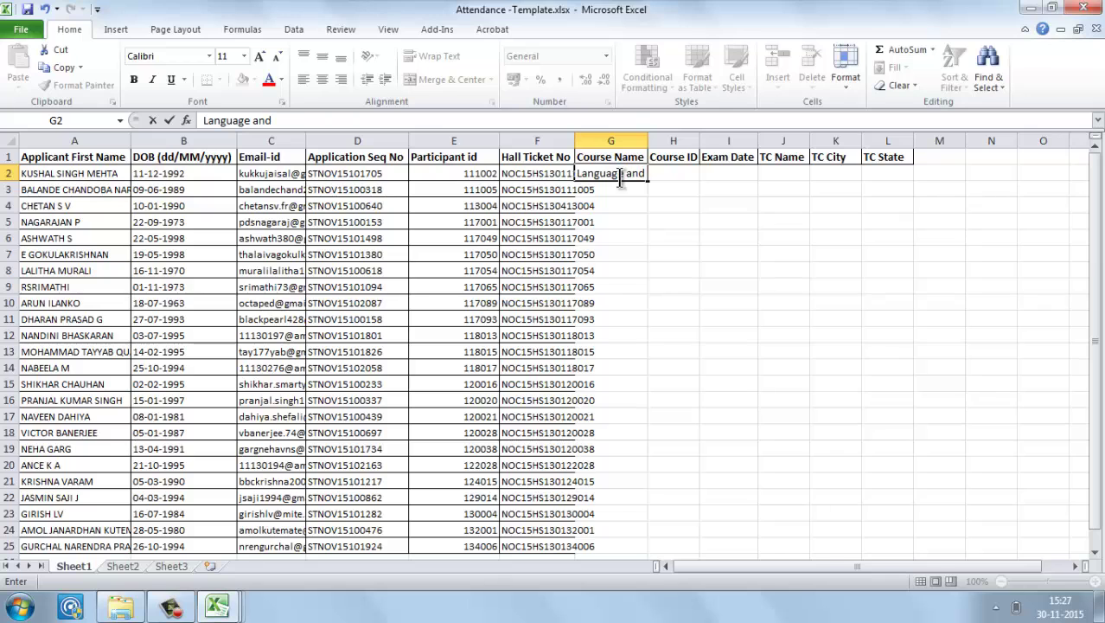
type(" Society")
key("Tab")
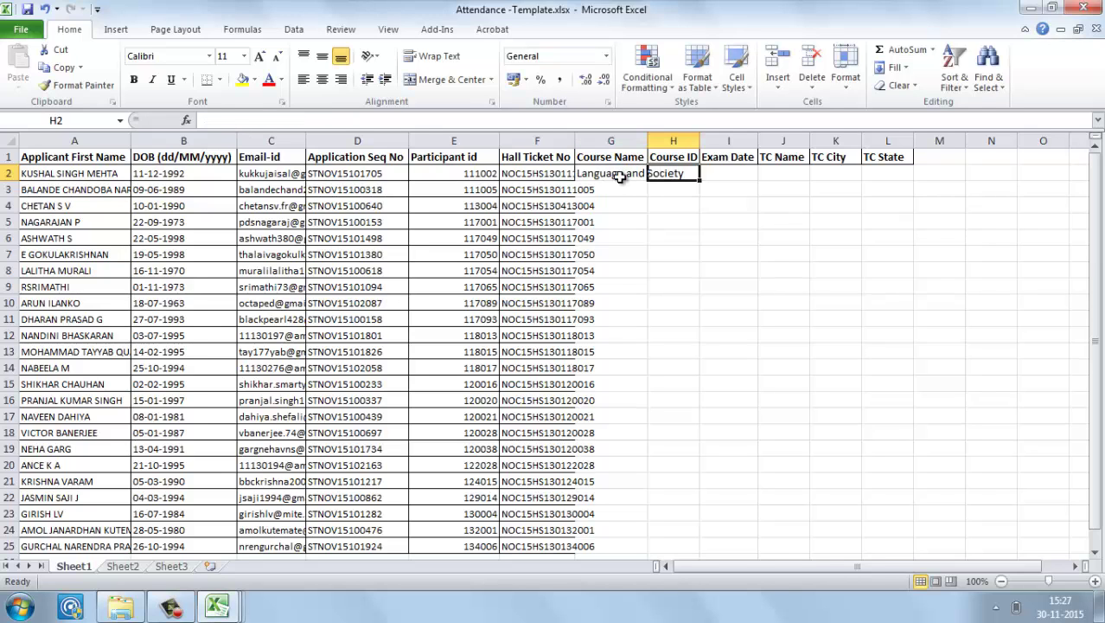
- Look through the columns of 01 November Online Attendance.xlsx for a course ID in the first filtered candidate's row
key("ctrl+Tab")
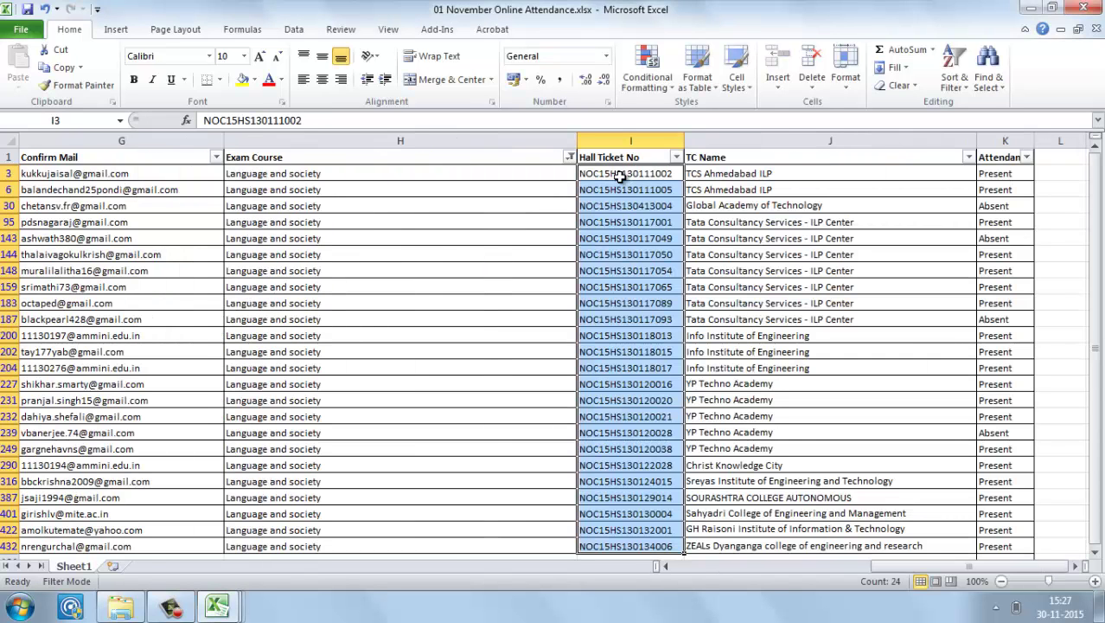
left_click(382, 171)
key("Left")
key("Left")
key("Left")
key("Left")
key("Left")
key("Left")
key("Left")
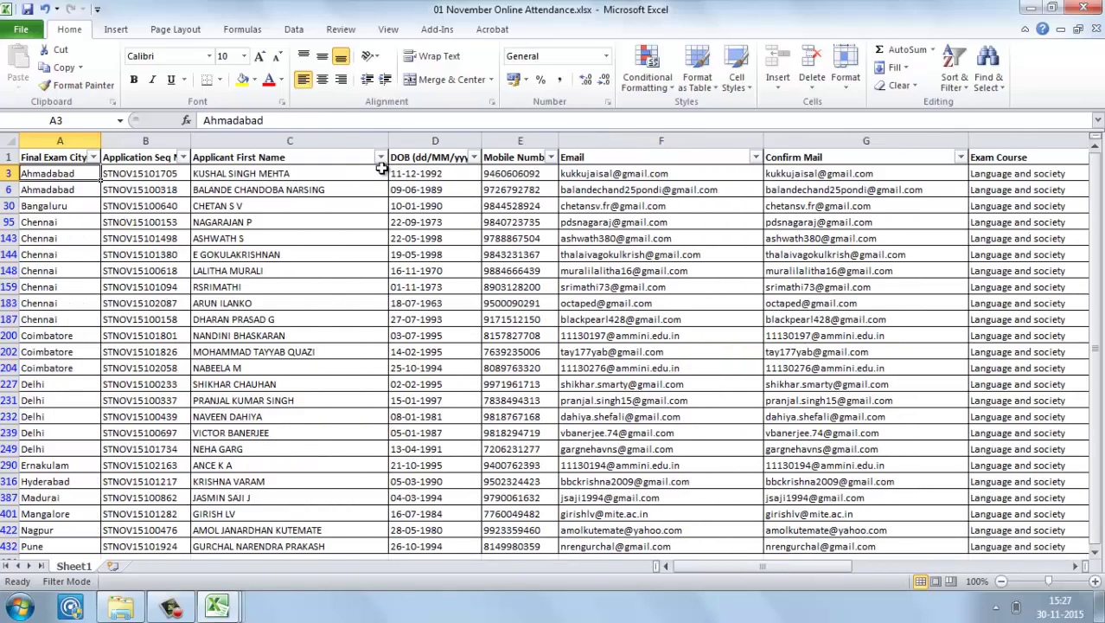
key("alt+Tab")
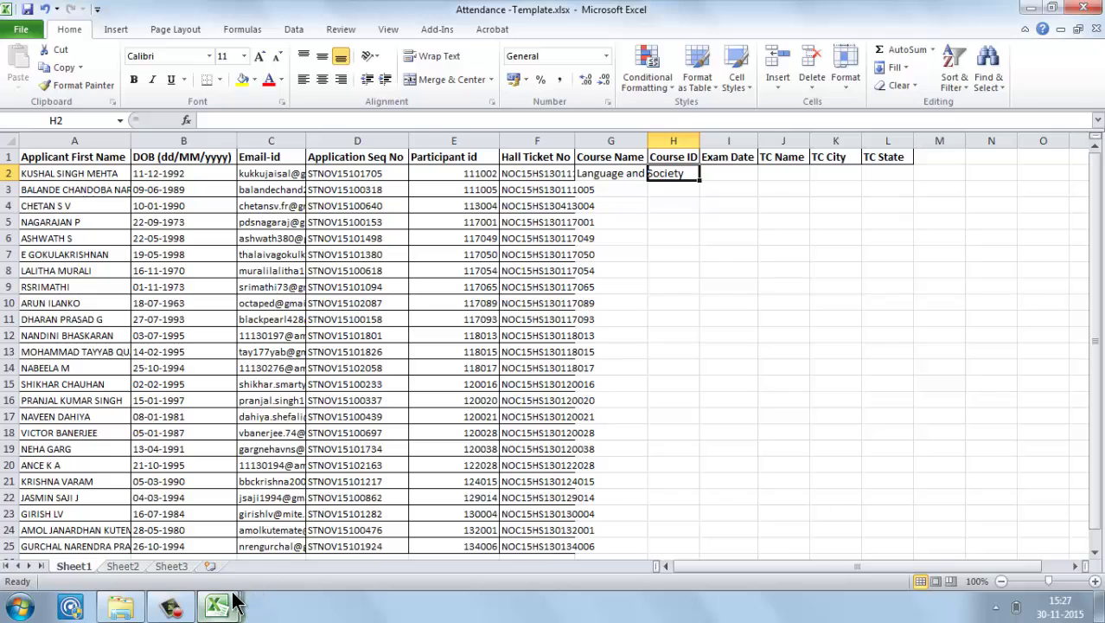
left_click(234, 602)
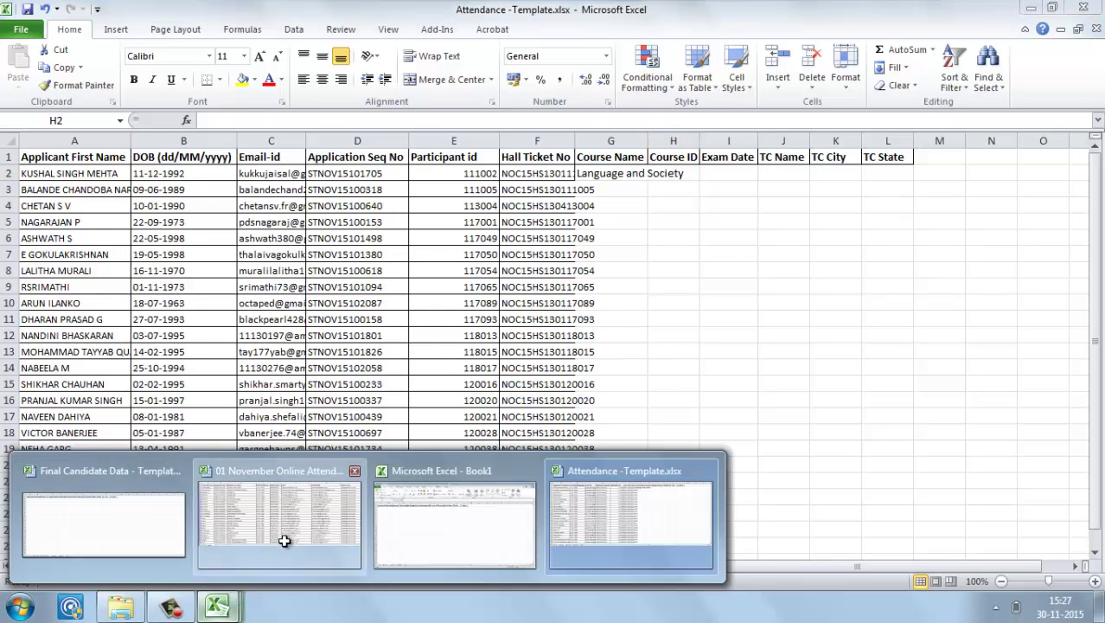
left_click(284, 540)
- Copy the Course ID NOC15HS13 from H2 of the LANGUAGE AND SOCIETY sheet in Final Candidate Data - Template.xlsx
mouse_move(218, 607)
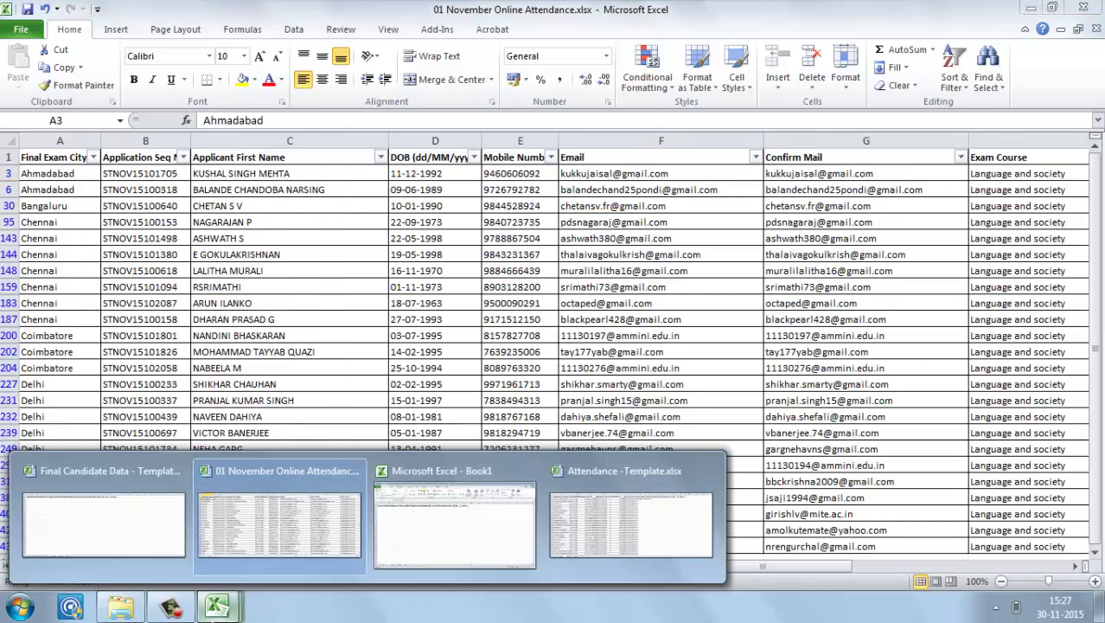
left_click(158, 523)
left_click(95, 569)
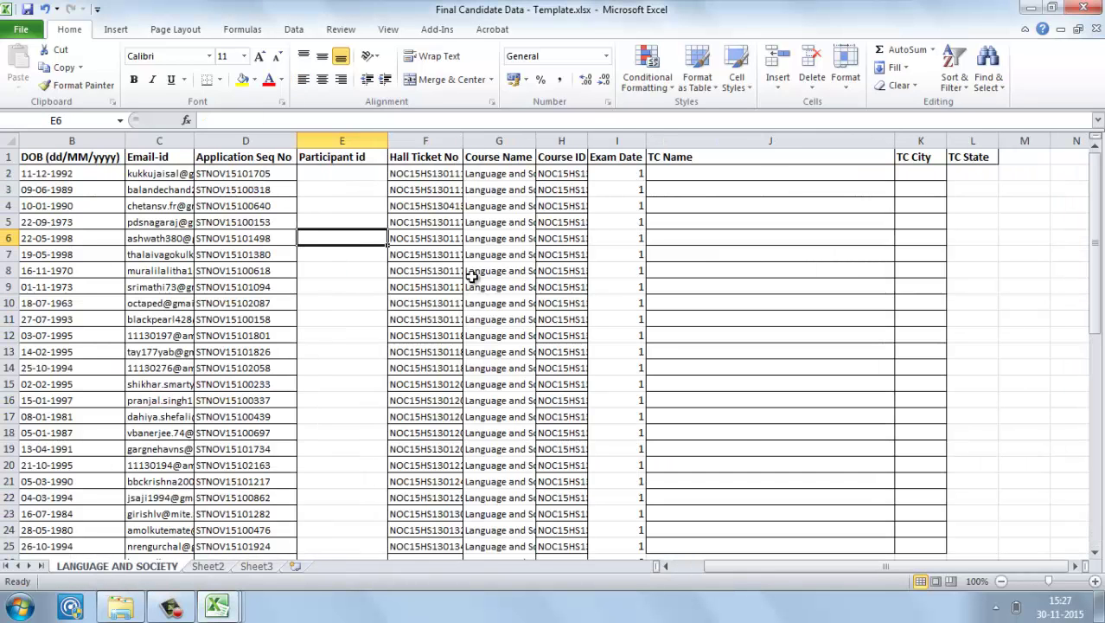
left_click(562, 175)
key("ctrl+c")
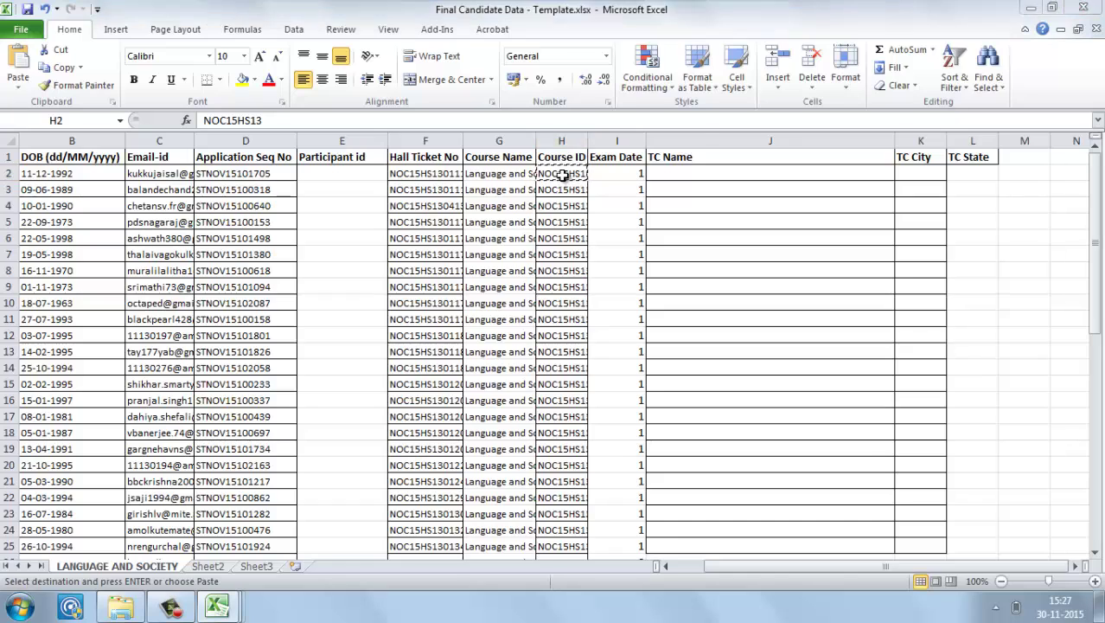
- Paste the Course ID NOC15HS13 into H2 of Attendance -Template.xlsx and fill it down the candidates' rows
key("ctrl+Tab")
mouse_move(217, 607)
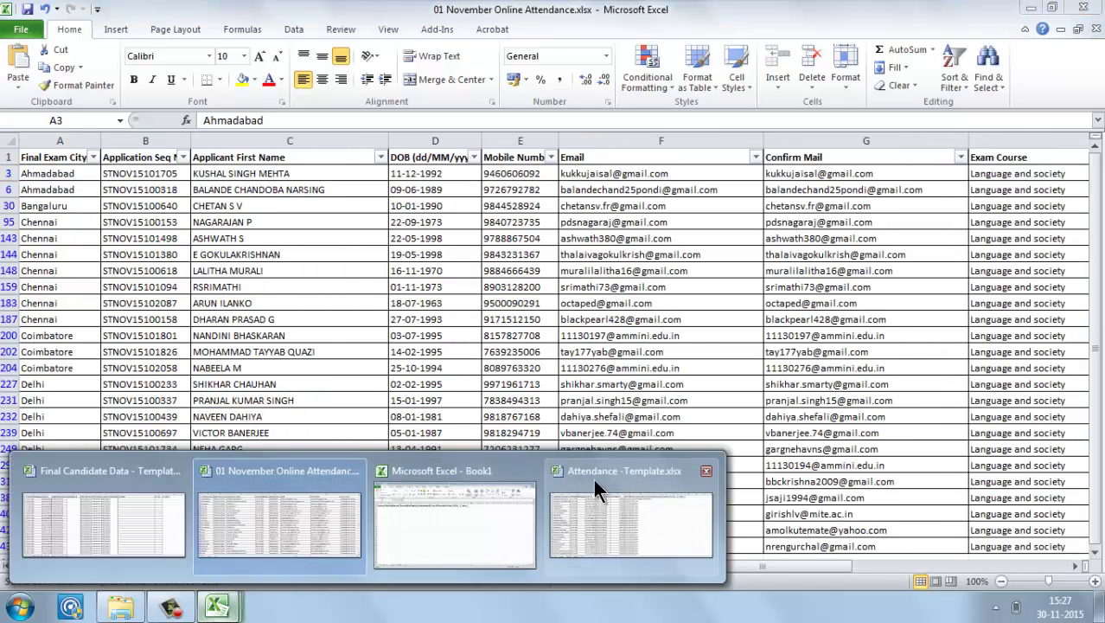
left_click(645, 493)
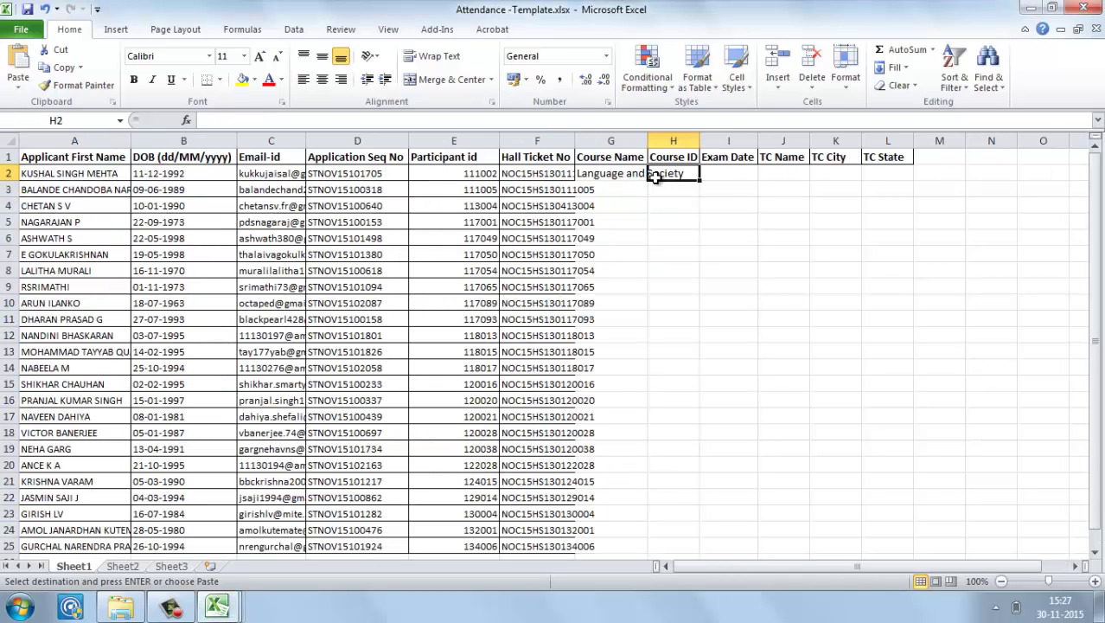
key("ctrl+v")
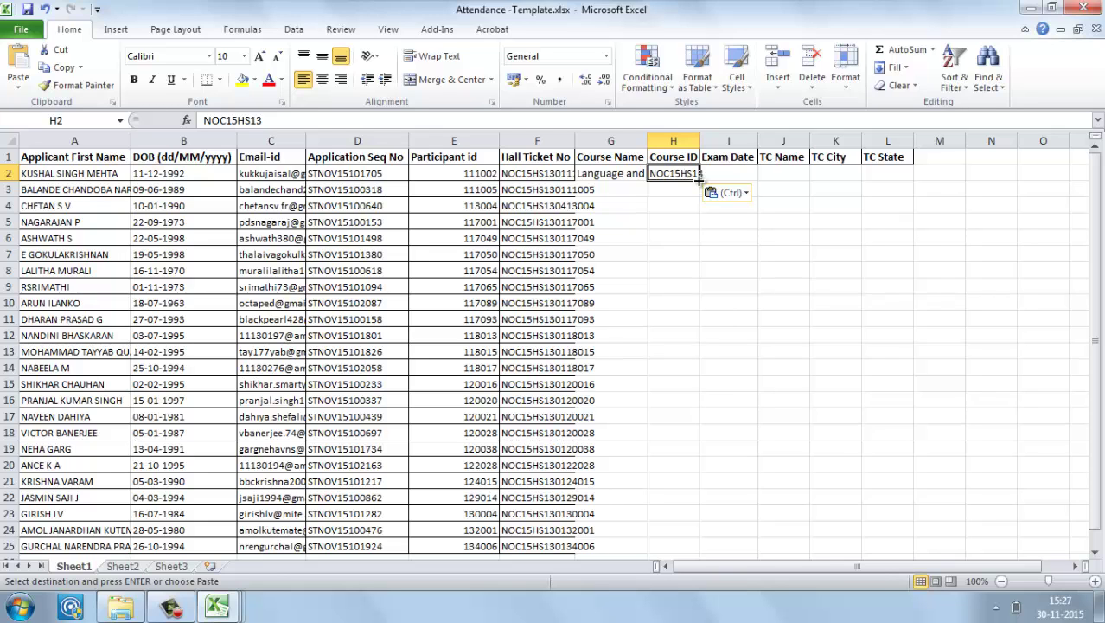
double_click(698, 179)
- Enter 1 as the Exam Date in I2 and fill it down the column for all listed candidates
left_click(730, 173)
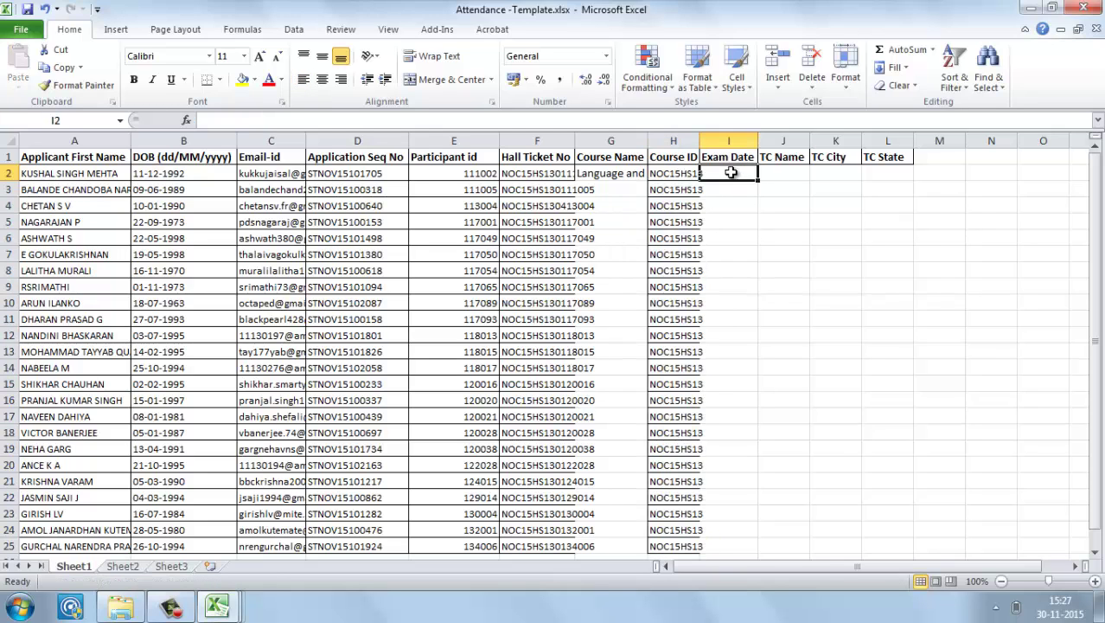
key("alt+Tab")
key("alt+Tab")
type("1")
key("Return")
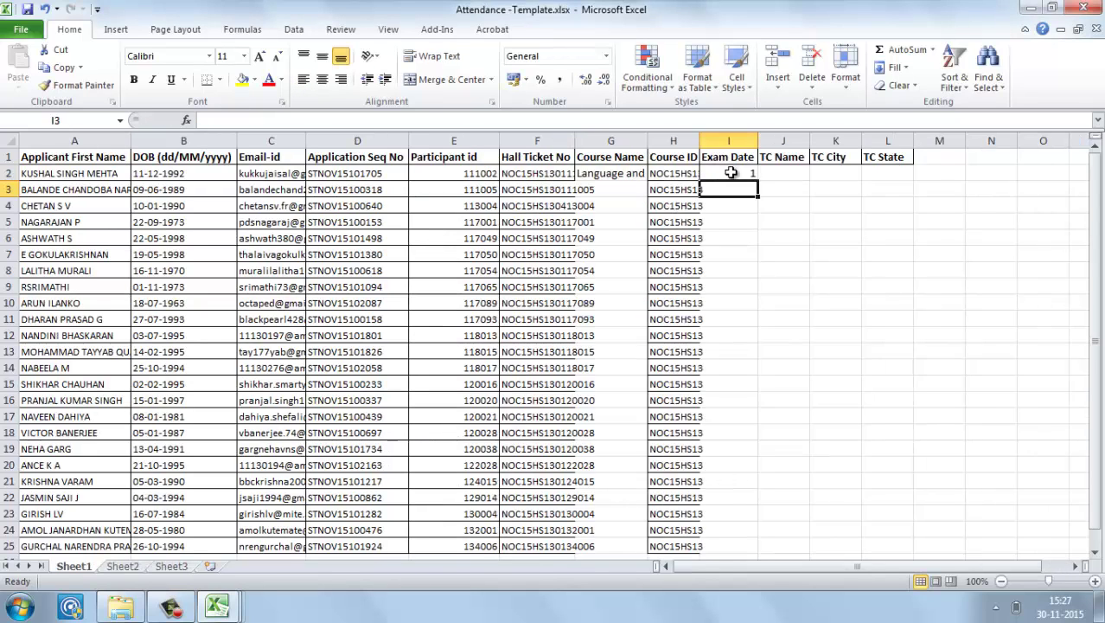
left_click(731, 173)
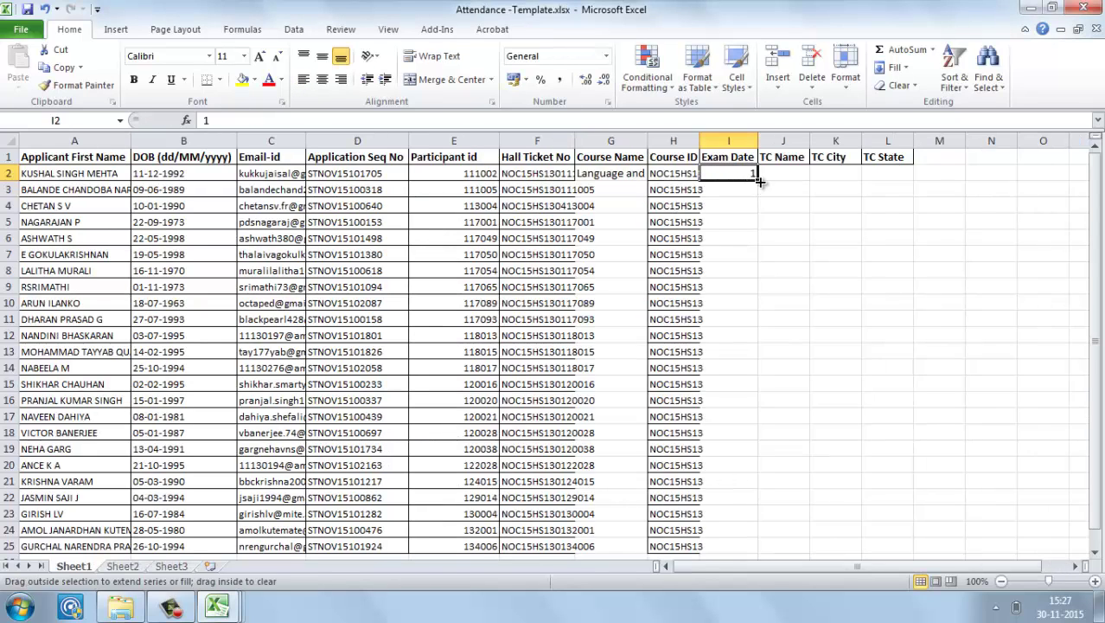
double_click(758, 180)
- Copy the filtered TC Name values from J3 down in 01 November Online Attendance.xlsx into the template's TC Name column, starting at J2
key("alt+Tab")
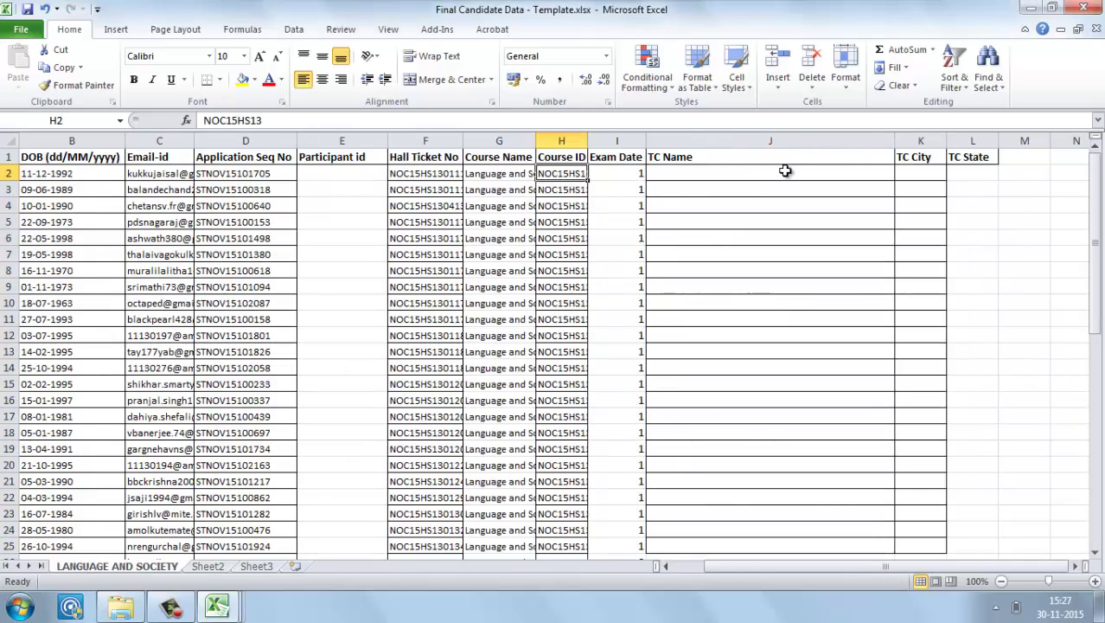
key("alt+Tab")
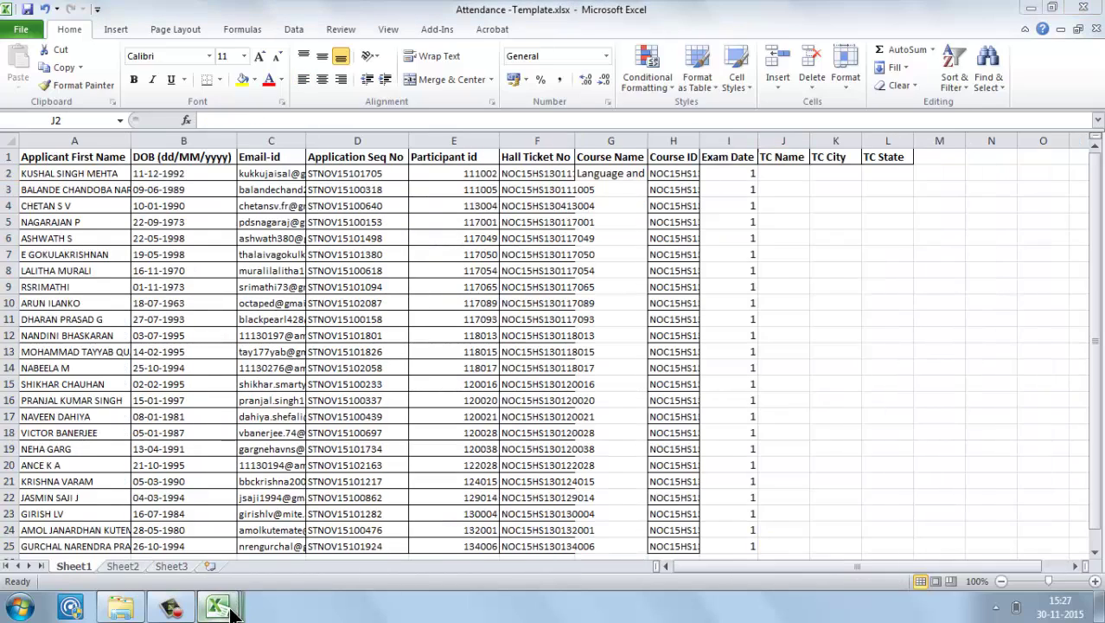
mouse_move(216, 606)
left_click(257, 538)
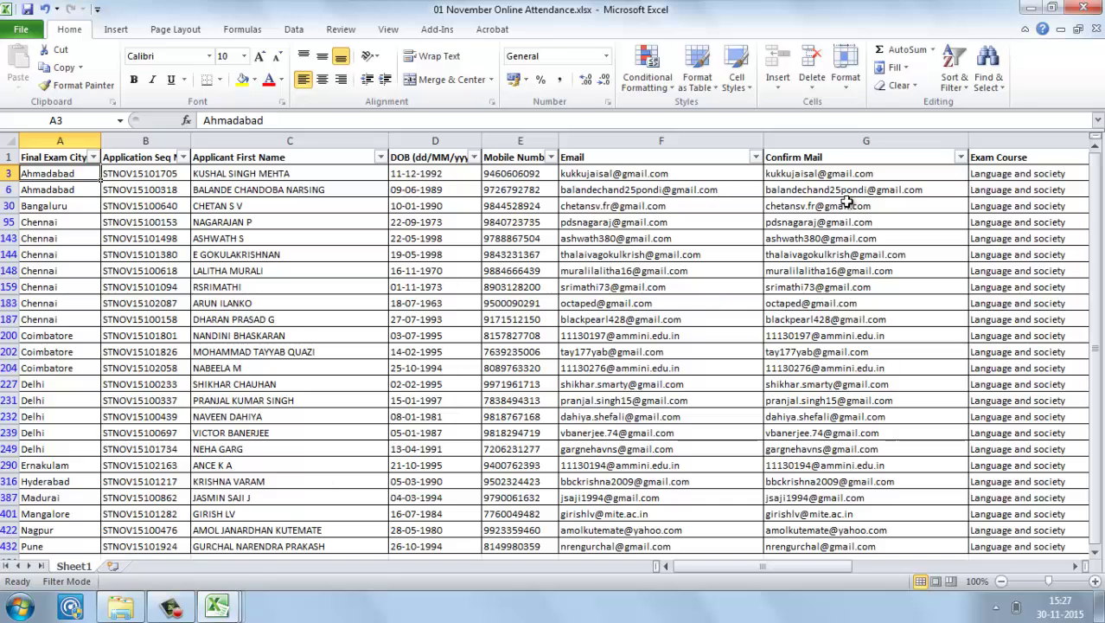
left_click(894, 177)
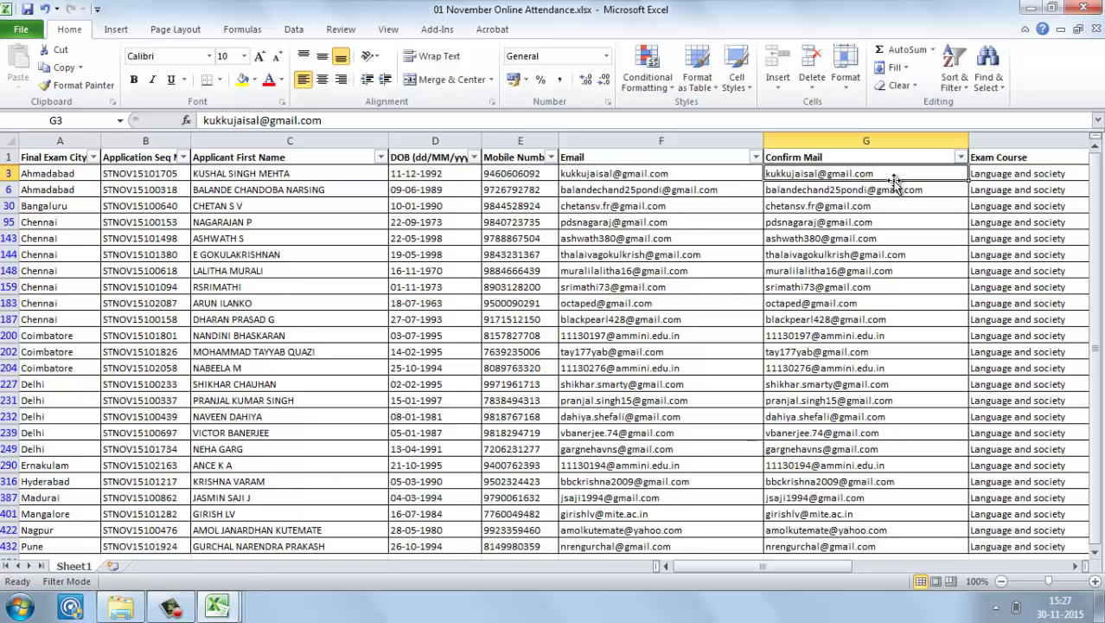
key("Right")
key("Right")
key("Right")
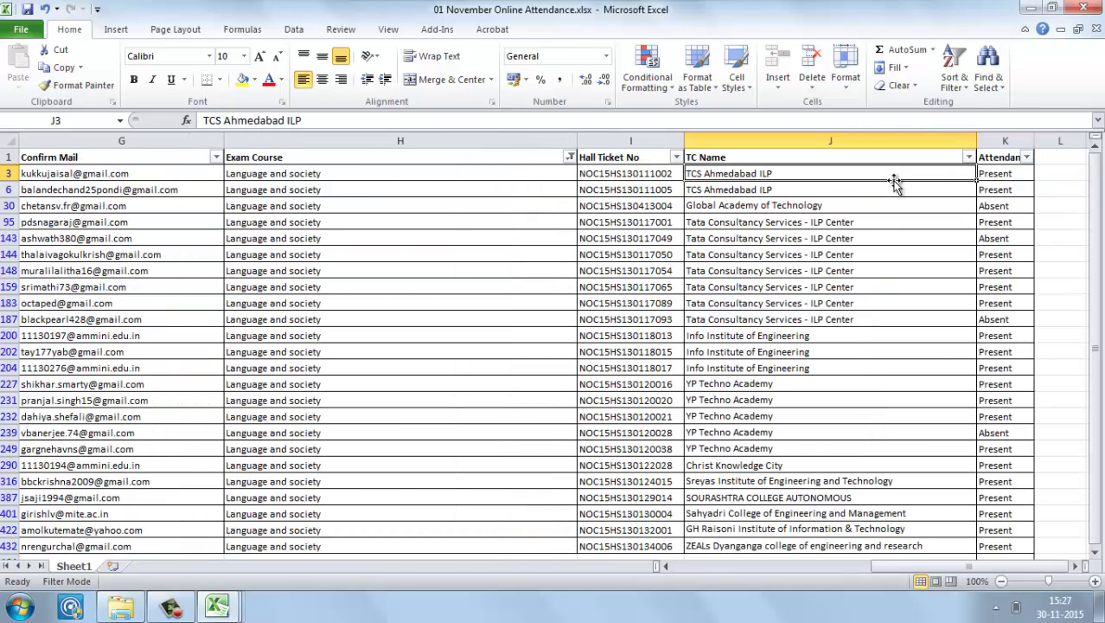
key("ctrl+shift+Down")
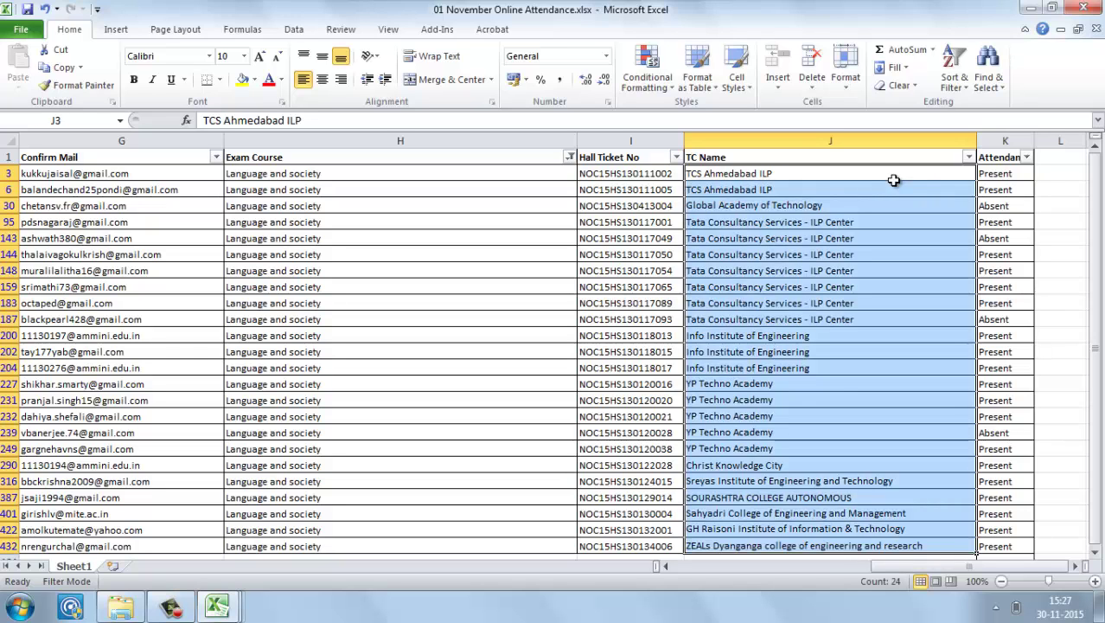
key("ctrl+c")
key("ctrl+Tab")
key("ctrl+v")
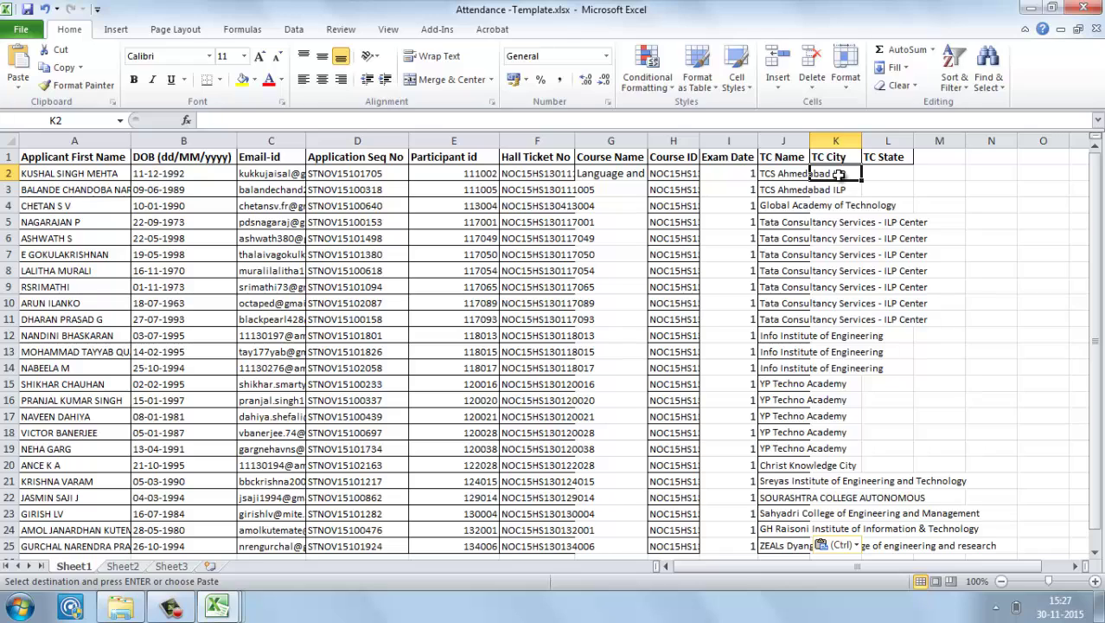
- Enter "Ahmedbad" as the TC City in K2
type("Ahmedbad")
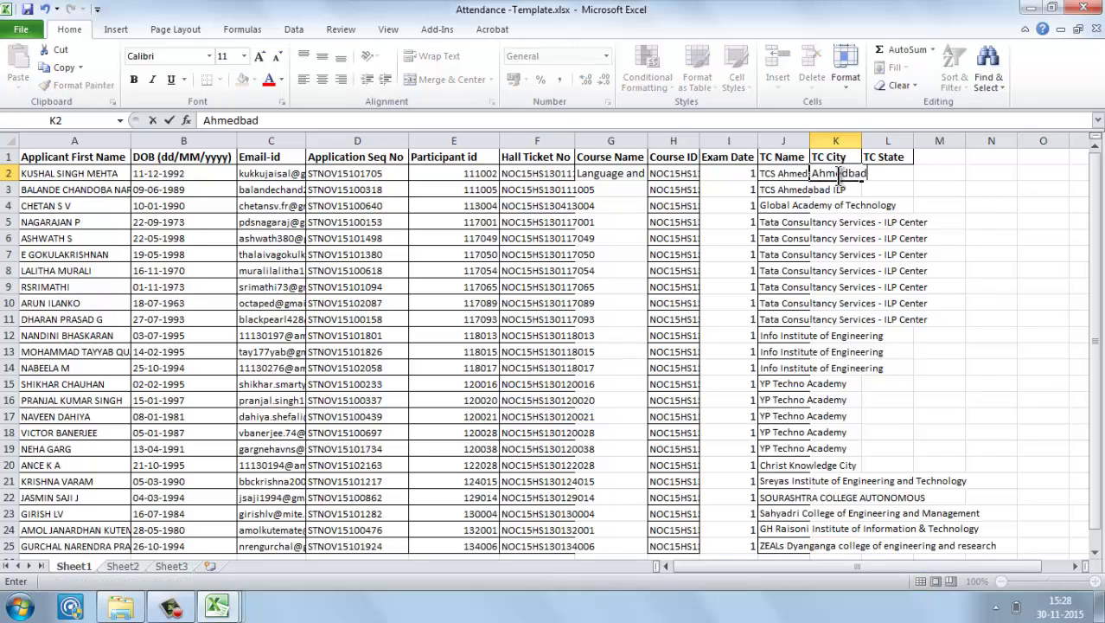
key("Tab")
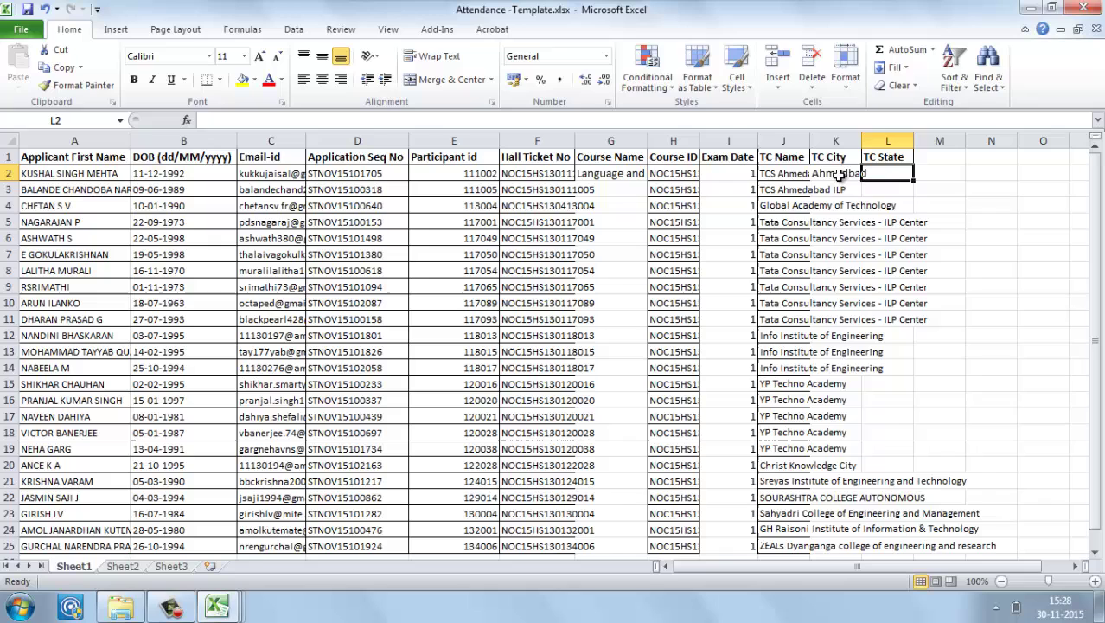
left_click(169, 608)
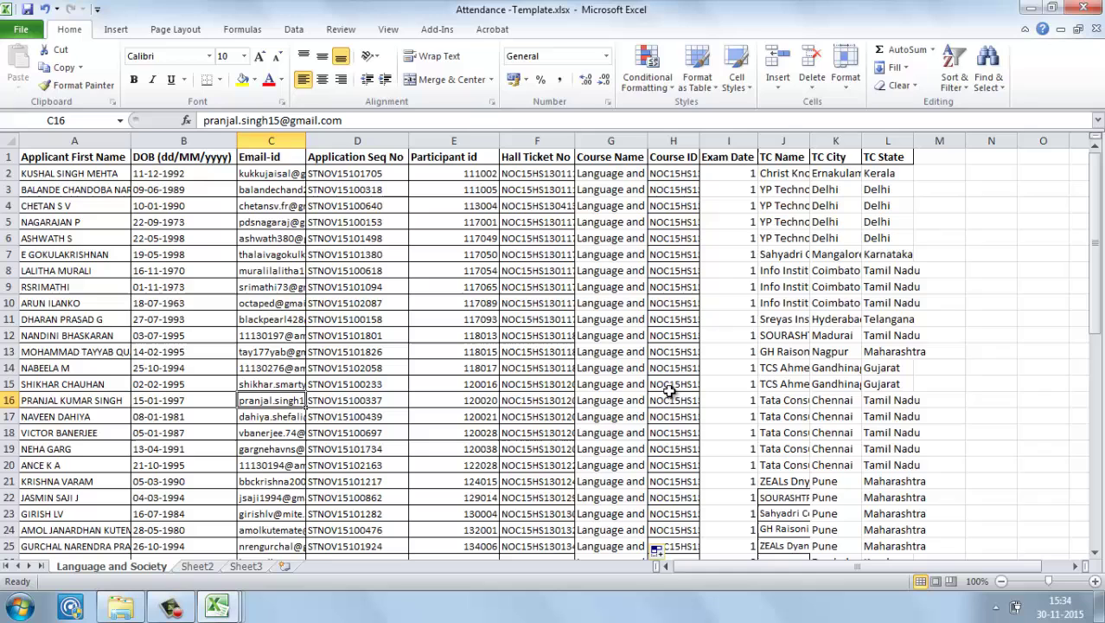
- Review the Language and Society sheet's candidate rows down the Participant id column and across row 31 to its TC Name
left_click(491, 366)
key("Down")
key("Down")
key("Down")
key("Down")
key("Down")
key("Down")
key("Down")
key("Down")
key("Down")
key("Down")
key("Down")
key("Down")
key("Down")
key("Down")
key("Down")
key("Down")
key("Down")
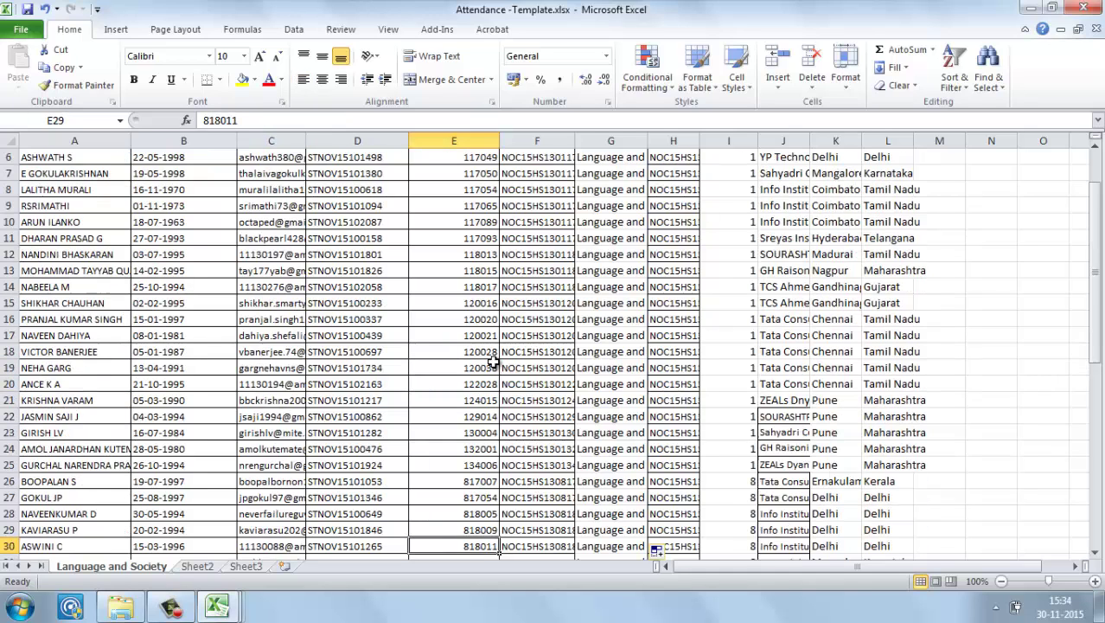
key("Left")
key("Home")
key("Right")
key("Right")
key("Right")
key("Right")
key("Right")
key("Right")
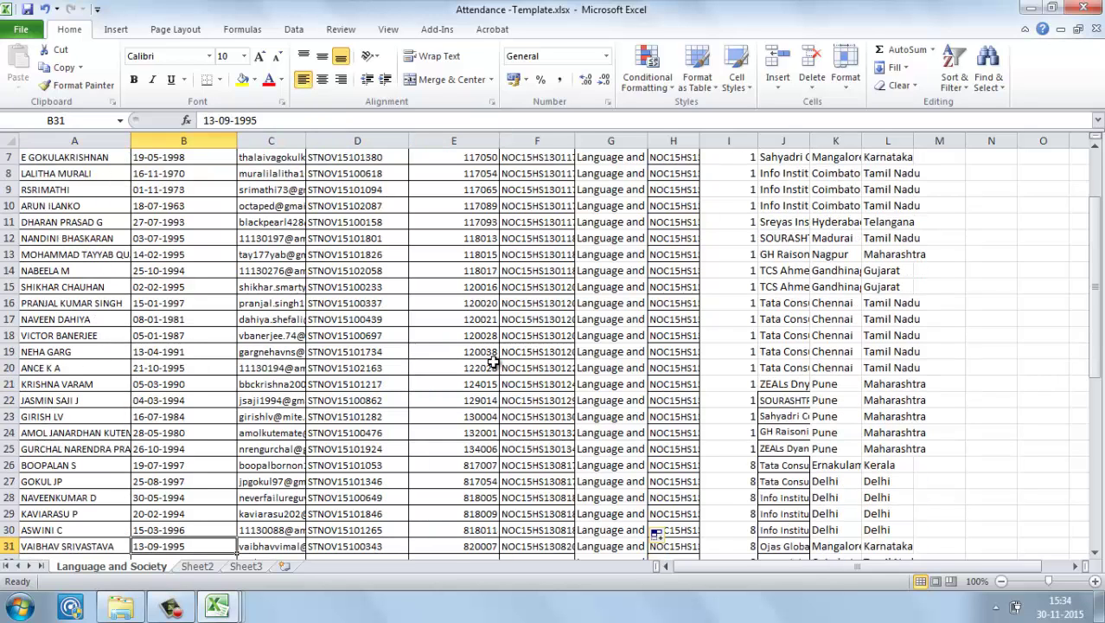
key("Right")
key("Right")
key("Right")
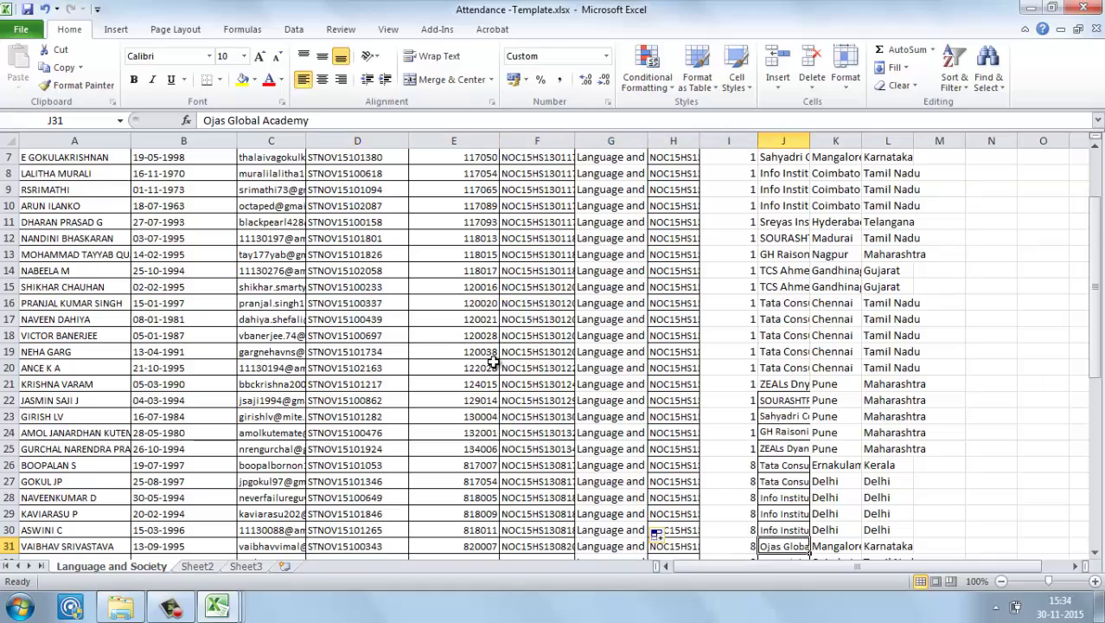
- Check the TC Name column through the rows below row 31 and back up to its header
key("Down")
key("Down")
key("Down")
key("Down")
key("Down")
key("Down")
key("Down")
key("Down")
key("Down")
key("Down")
key("Down")
key("Down")
key("Down")
key("Down")
key("Down")
key("Down")
key("Up")
key("Up")
key("Up")
key("Up")
key("Up")
key("Up")
key("Up")
key("Up")
key("Up")
key("Up")
key("Up")
key("Up")
key("Up")
key("Up")
key("Up")
key("Up")
key("Up")
key("Up")
key("Up")
key("Up")
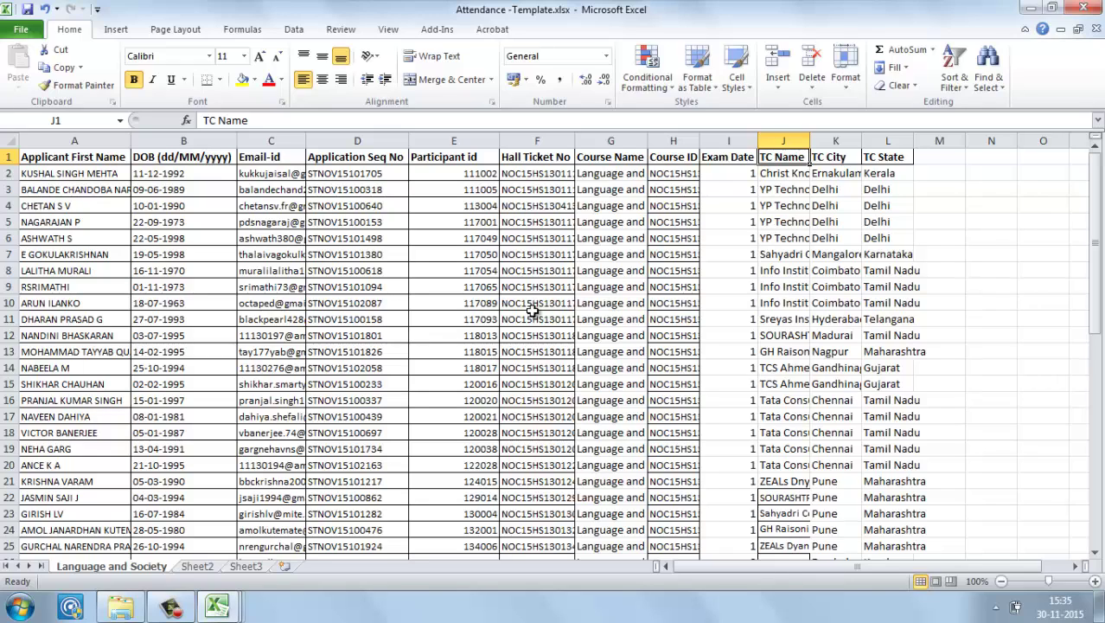
- Review row 6 across to TC State and the Applicant First Name column down to the last candidate
left_click(234, 235)
left_click(238, 236)
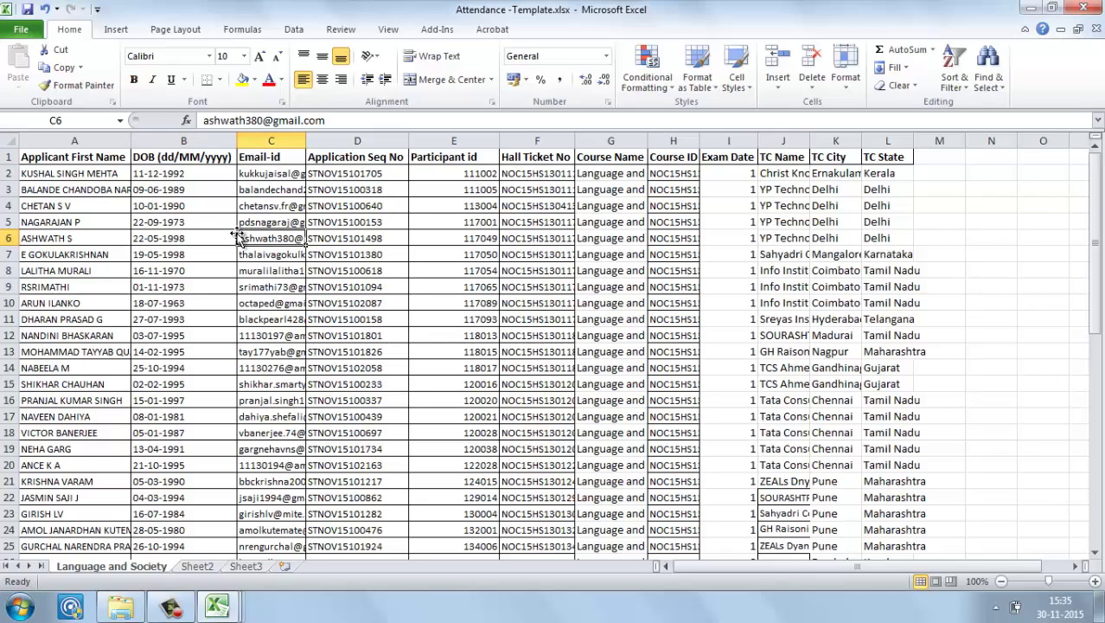
key("Right")
key("Right")
key("Right")
key("Right")
key("Right")
key("Right")
key("Right")
key("Right")
key("Right")
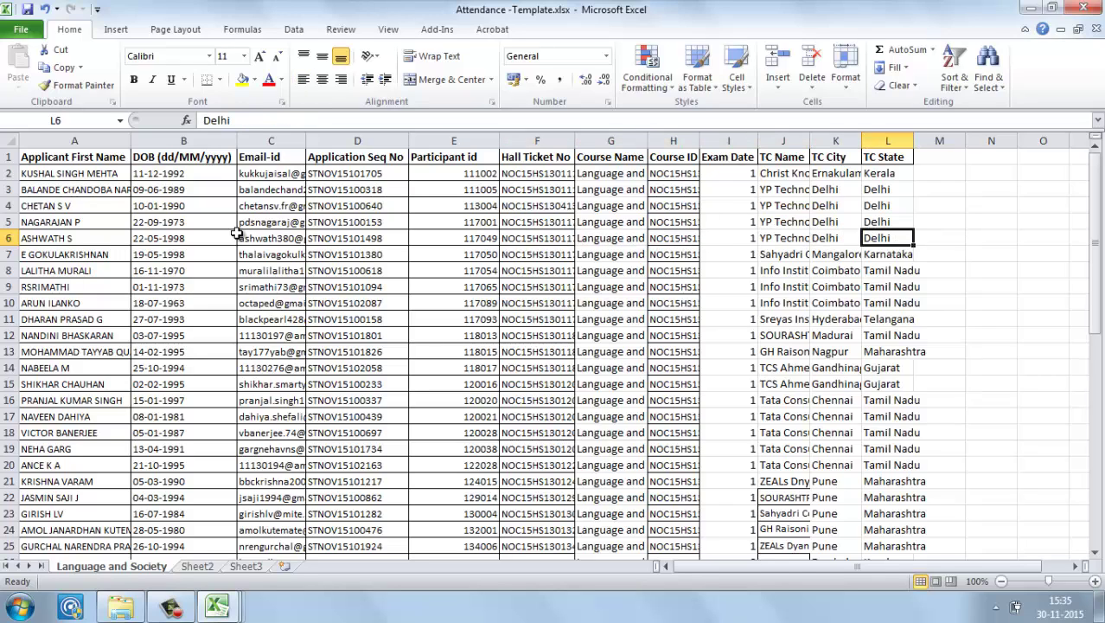
key("Left")
key("Left")
key("Left")
key("Left")
key("Left")
key("Left")
key("Left")
key("Left")
key("Left")
key("Left")
key("Left")
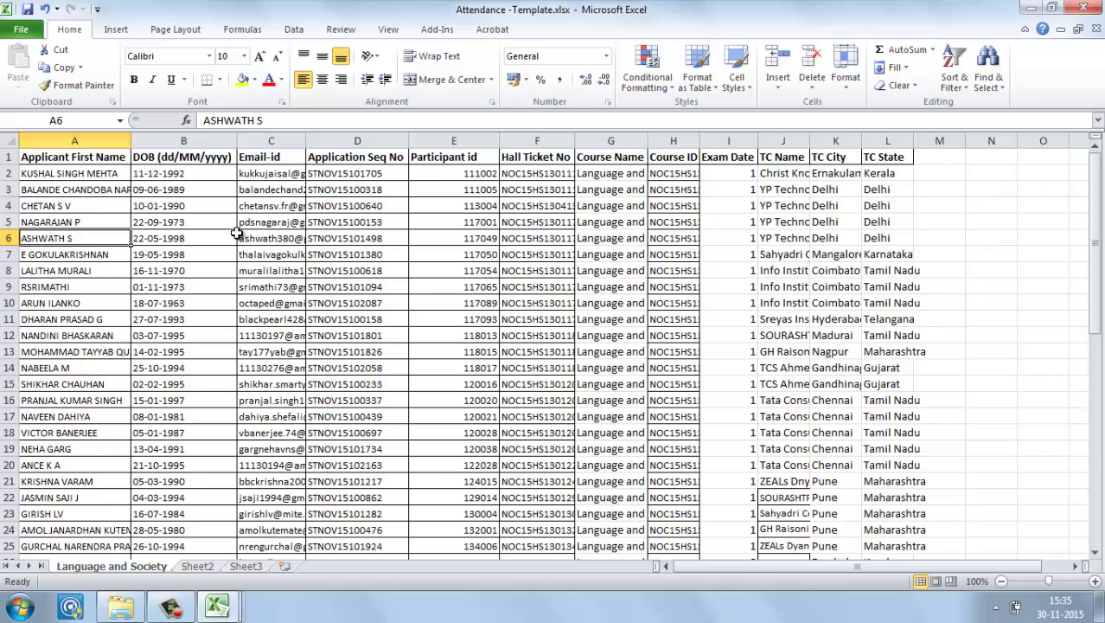
key("ctrl+shift+Down")
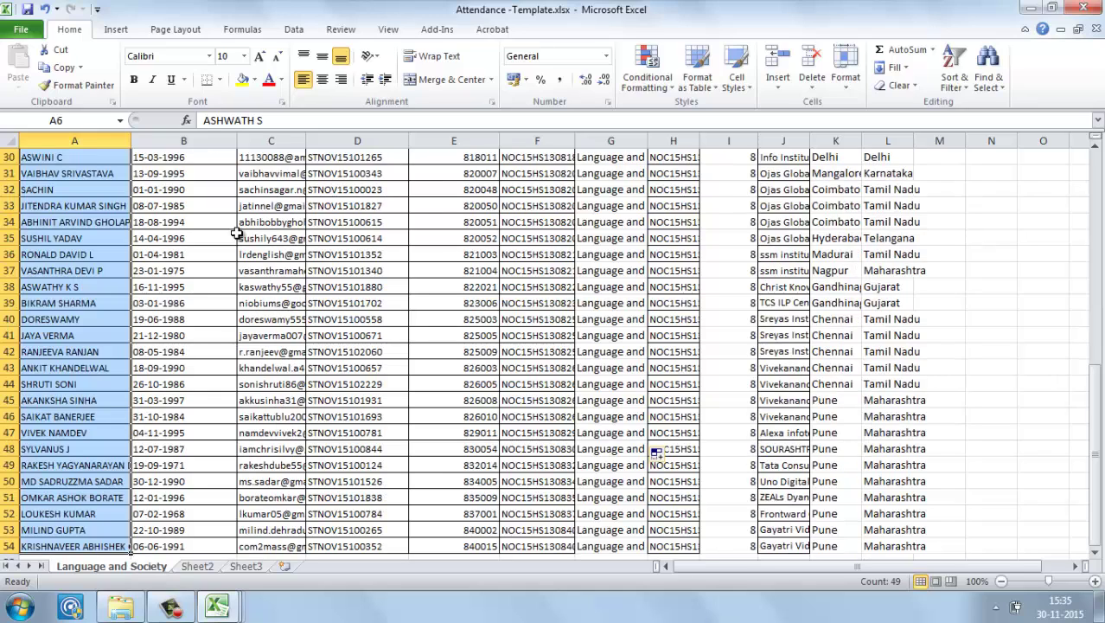
key("Up")
key("Up")
key("Up")
key("Up")
key("Up")
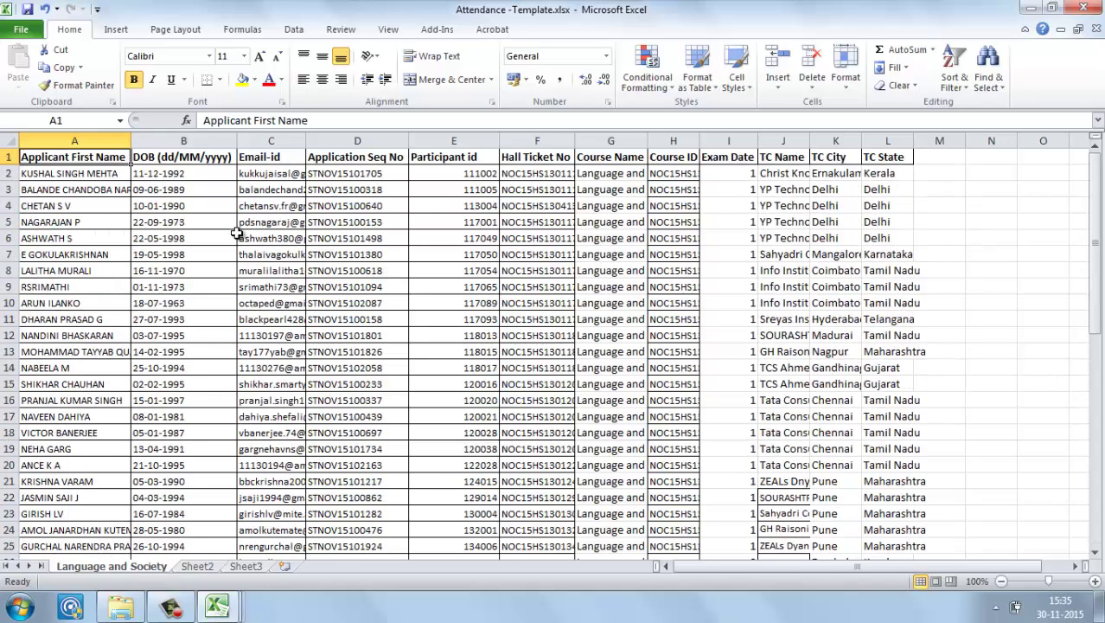
- Copy the filtered candidates' attendance values from J86 down in O8th Online Attendance(1).xlsx
key("ctrl+Tab")
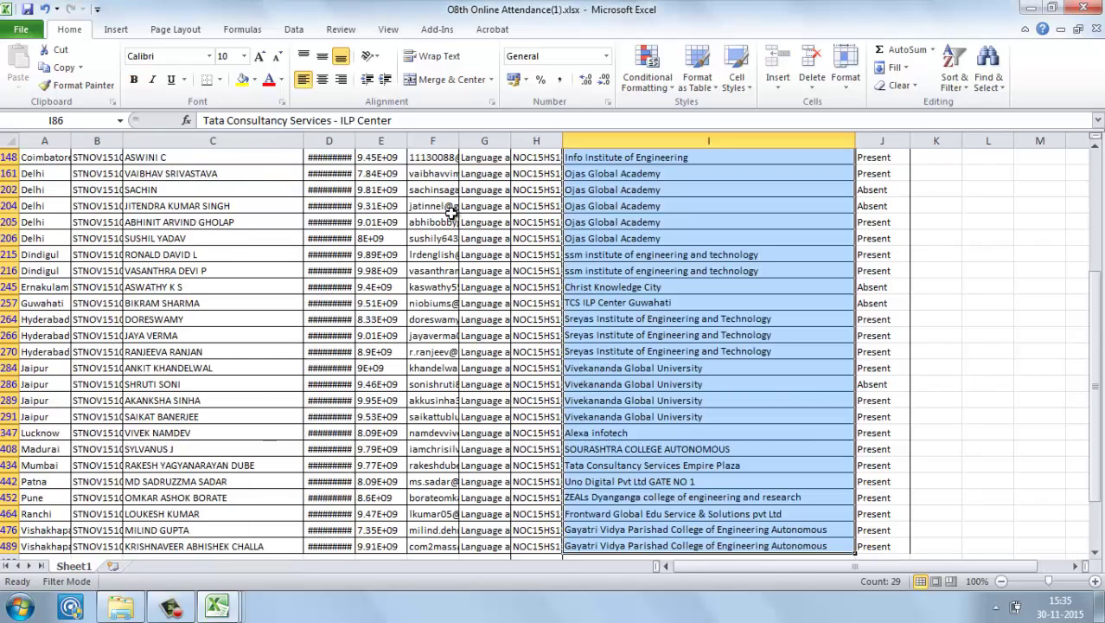
left_click(845, 259)
key("Up")
key("Up")
key("Up")
key("Up")
key("Up")
key("Up")
key("Up")
key("Up")
key("Up")
key("Up")
key("Up")
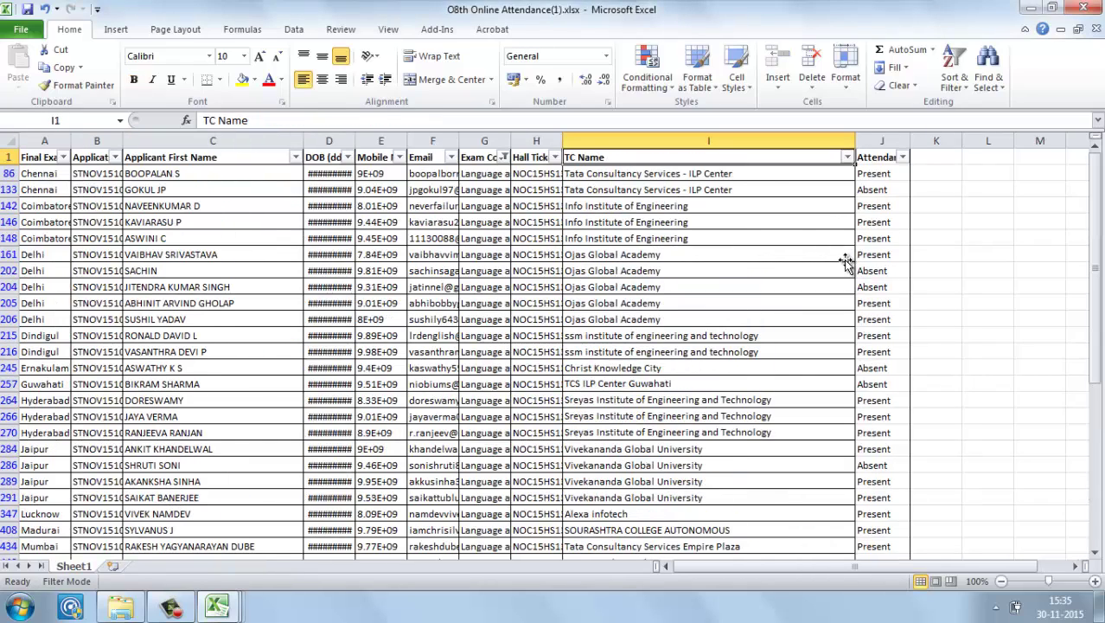
key("Right")
key("Down")
key("ctrl+shift+Down")
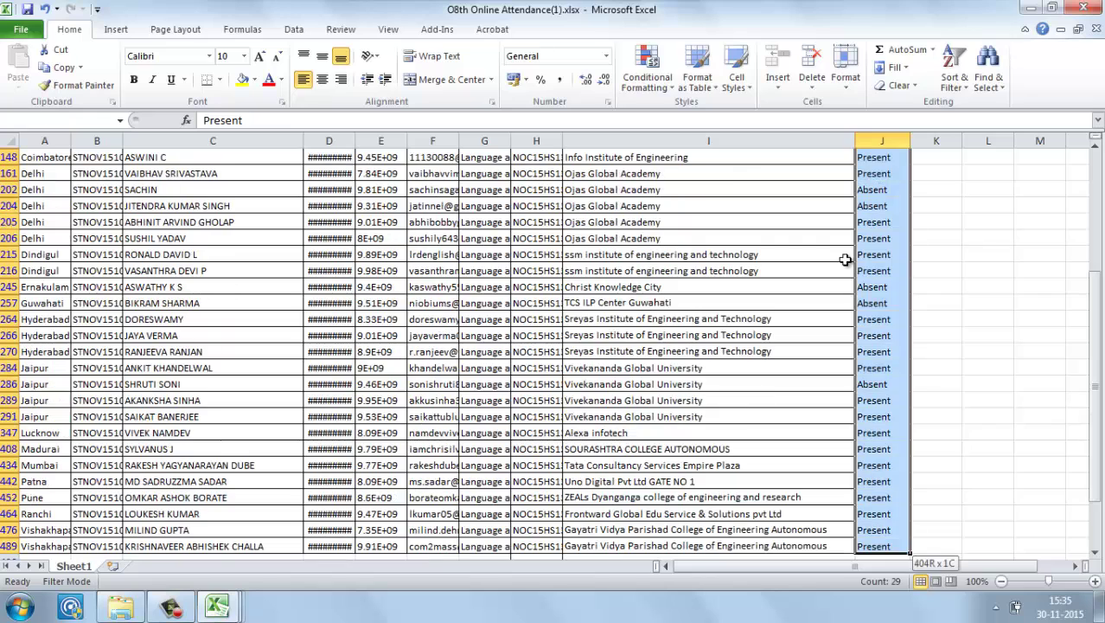
key("ctrl+c")
key("ctrl+Tab")
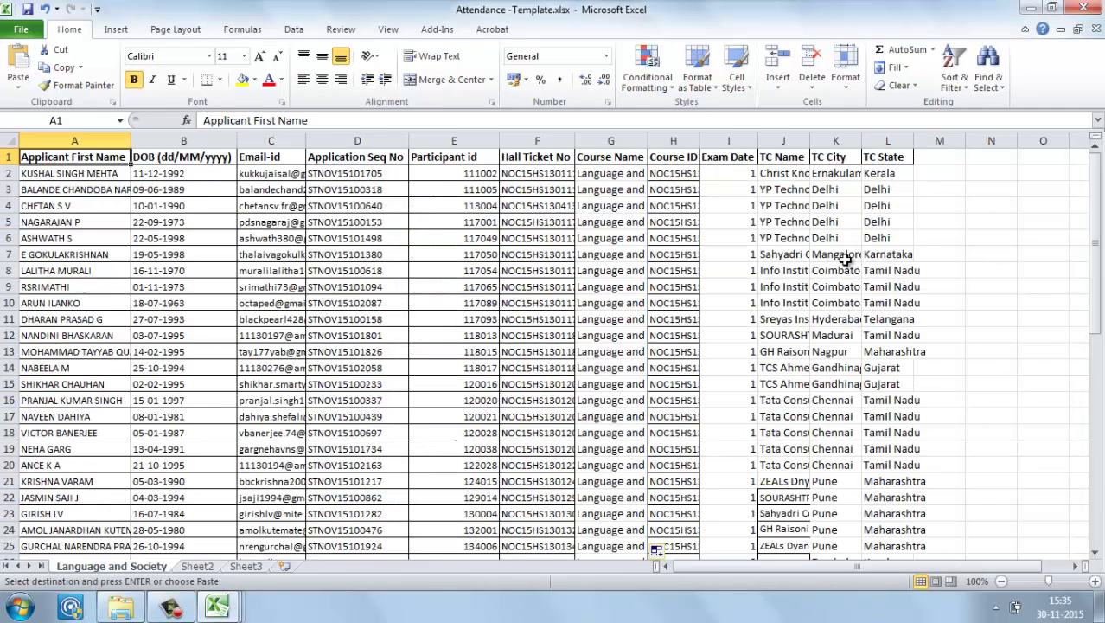
left_click(946, 175)
key("ctrl+v")
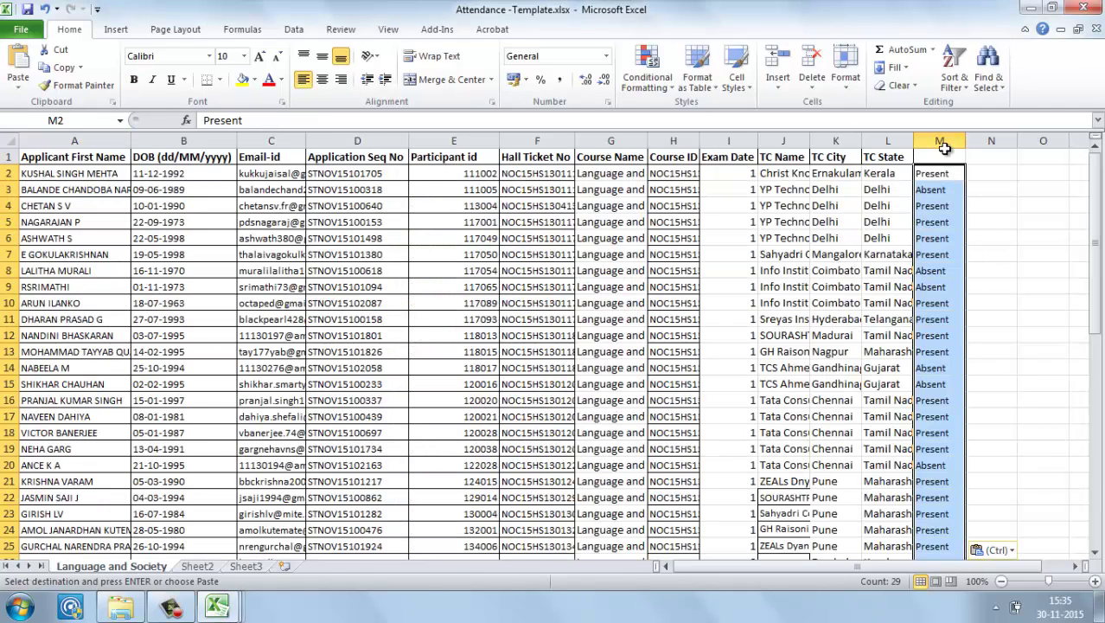
key("ctrl+z")
- Add the column header "Attendance" in M1 of the template's Language and Society sheet
left_click(942, 157)
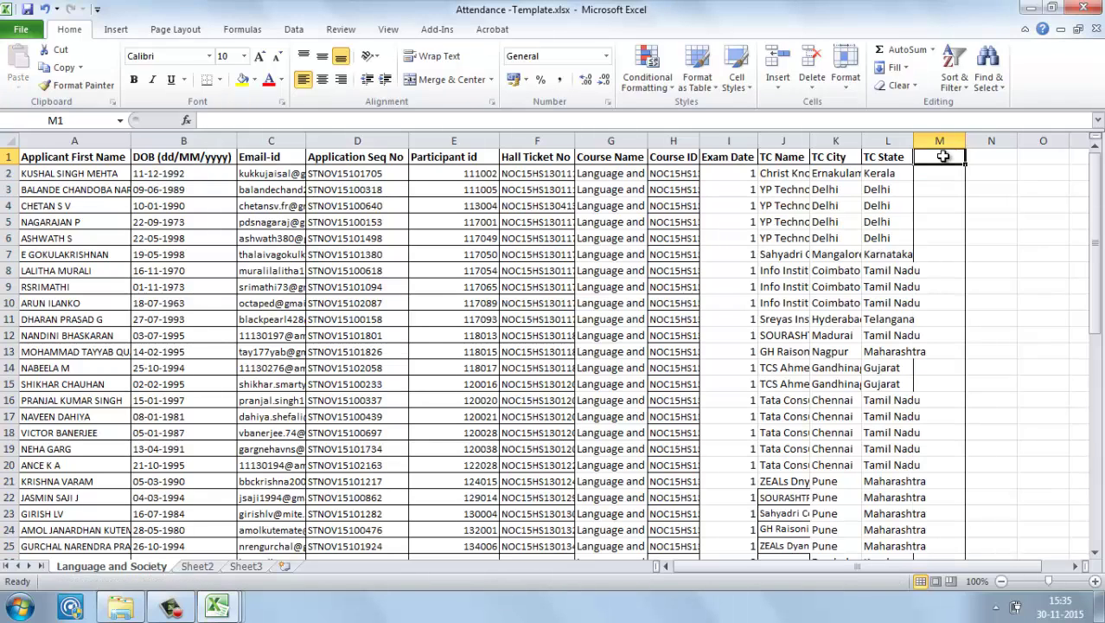
type("Attendance")
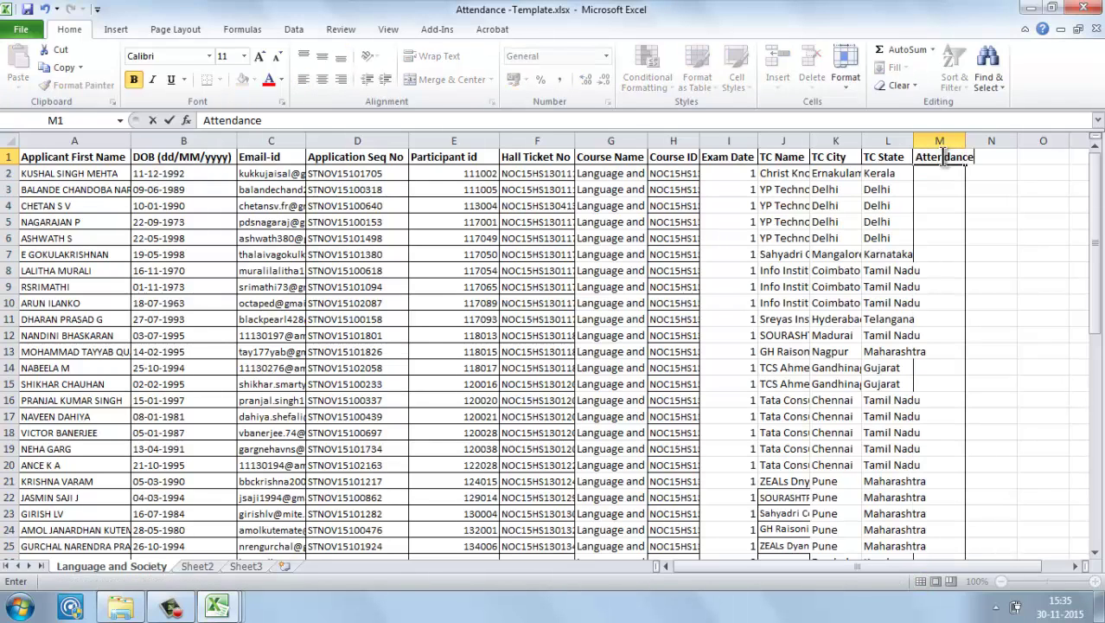
key("Return")
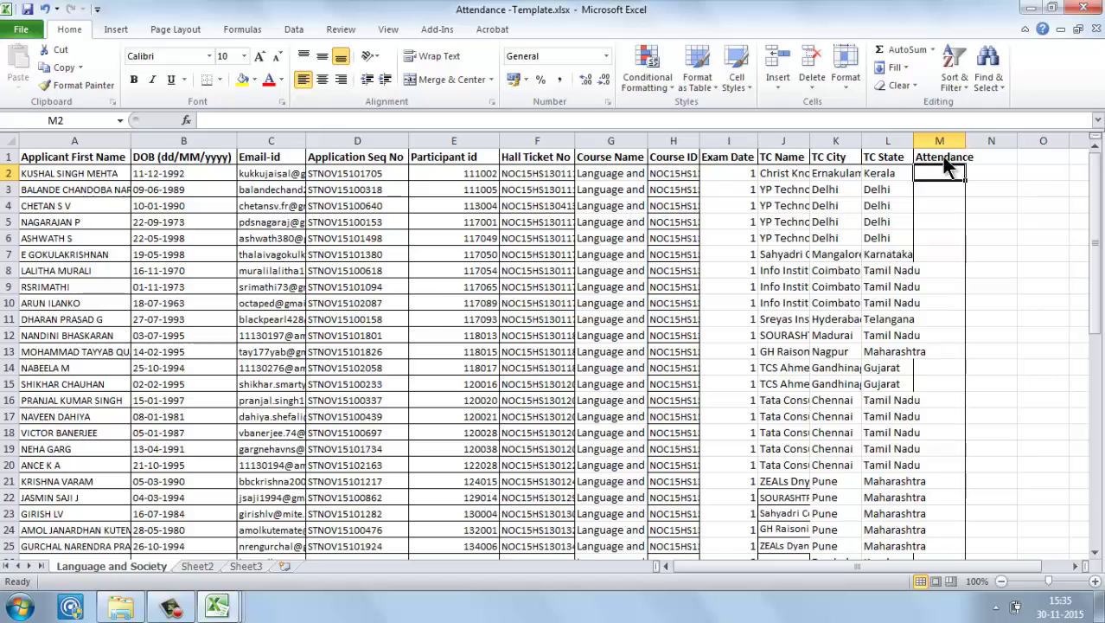
- Copy the filtered attendance values again from O8th Online Attendance(1).xlsx and return to the Attendance -Template workbook
key("ctrl+Tab")
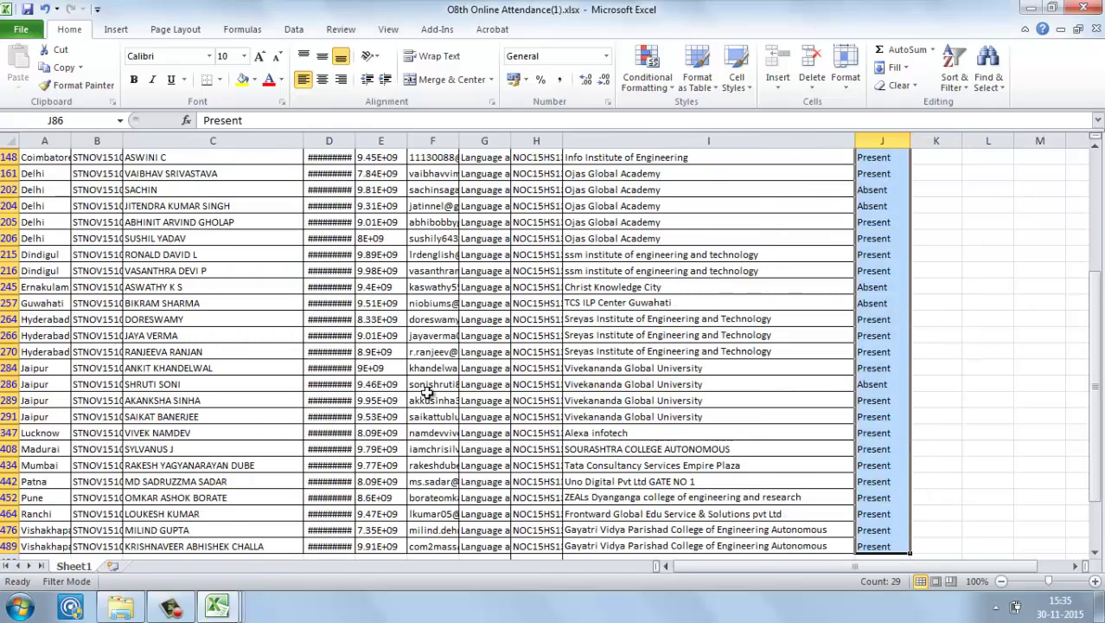
key("ctrl+c")
key("ctrl+Tab")
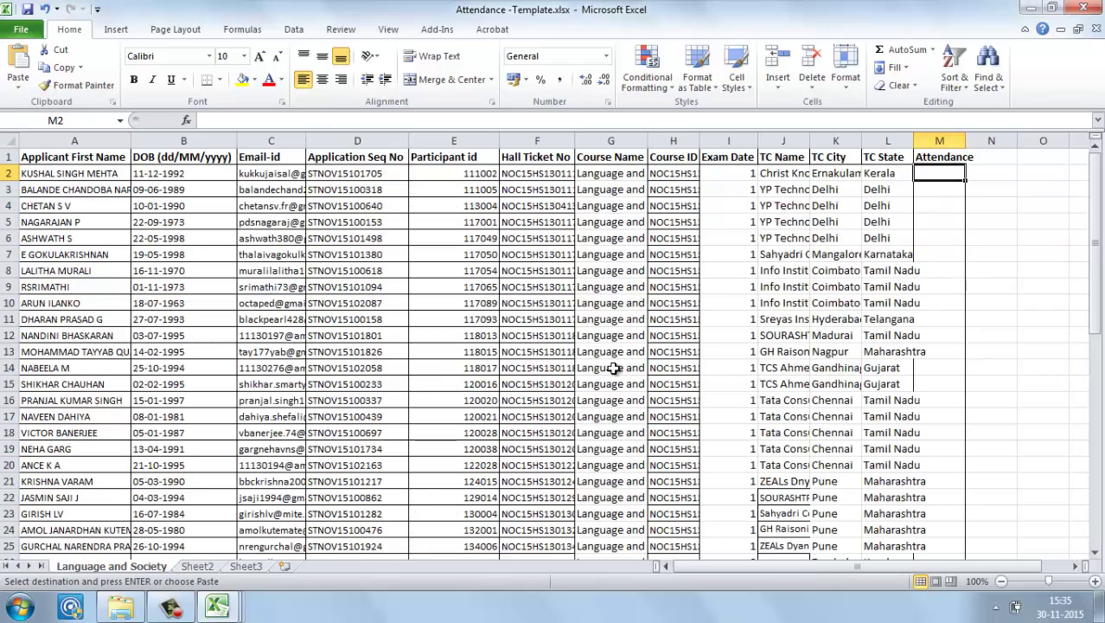
- Paste the copied attendance values into the Attendance column from M26, the first row with Exam Date 8
left_click(596, 429)
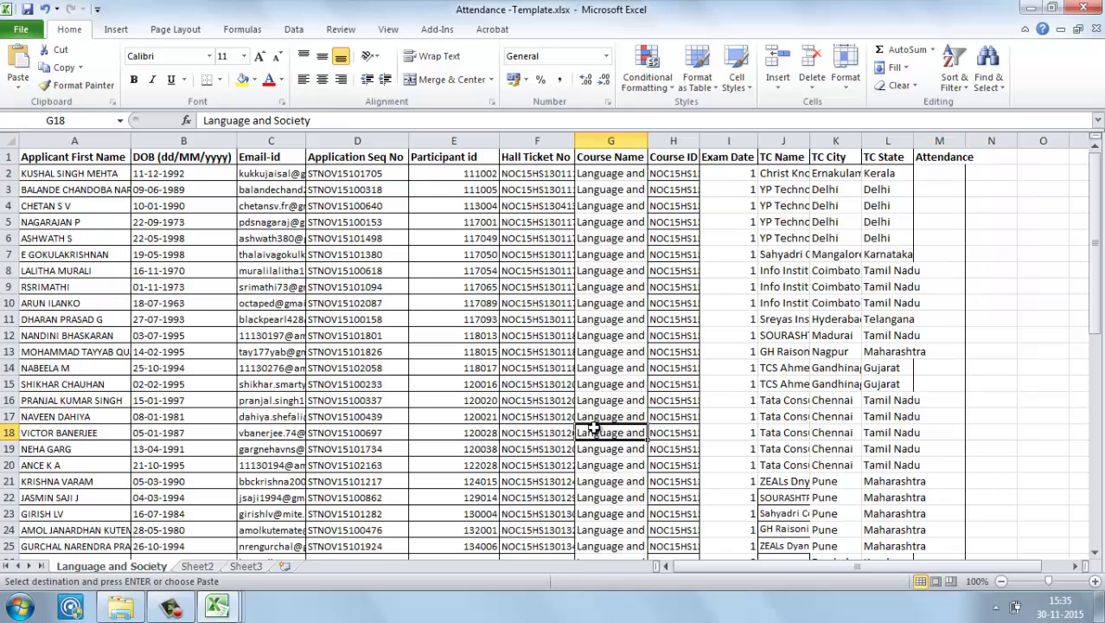
key("Down")
key("Down")
key("Down")
key("Down")
key("Down")
key("Down")
key("Down")
key("Down")
key("Down")
key("Down")
key("Down")
key("Down")
key("Down")
key("Down")
key("Down")
key("Down")
key("Down")
key("Down")
key("Down")
key("Down")
key("Up")
key("Up")
key("Up")
key("Up")
key("Up")
key("Up")
key("Up")
key("Up")
key("Up")
key("Up")
key("Up")
key("Up")
key("Up")
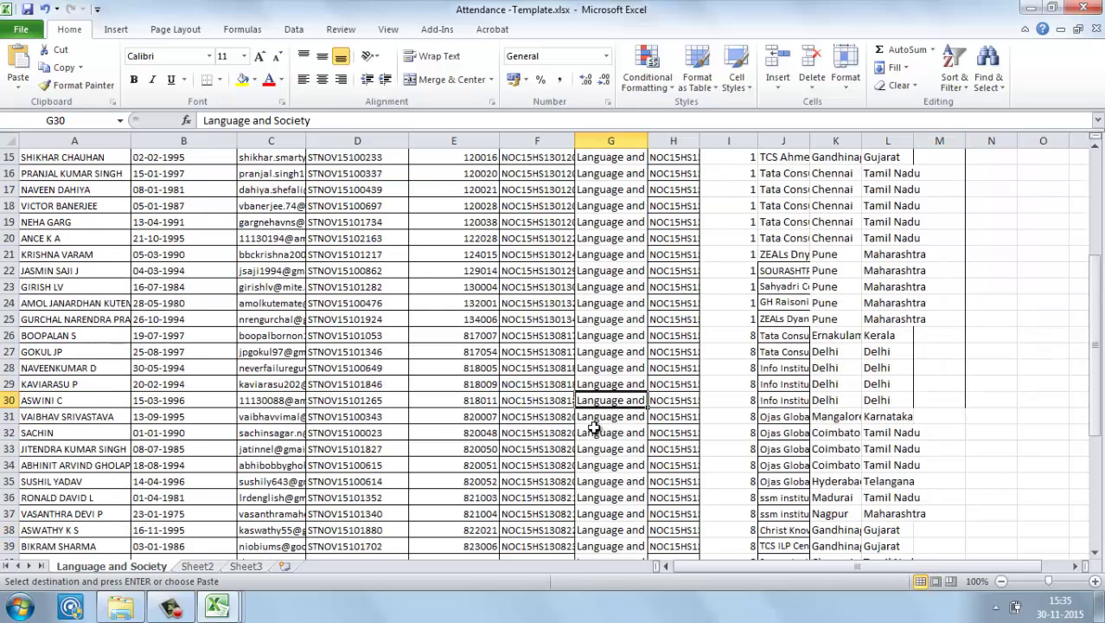
key("Right")
key("Right")
key("Right")
key("Right")
key("Right")
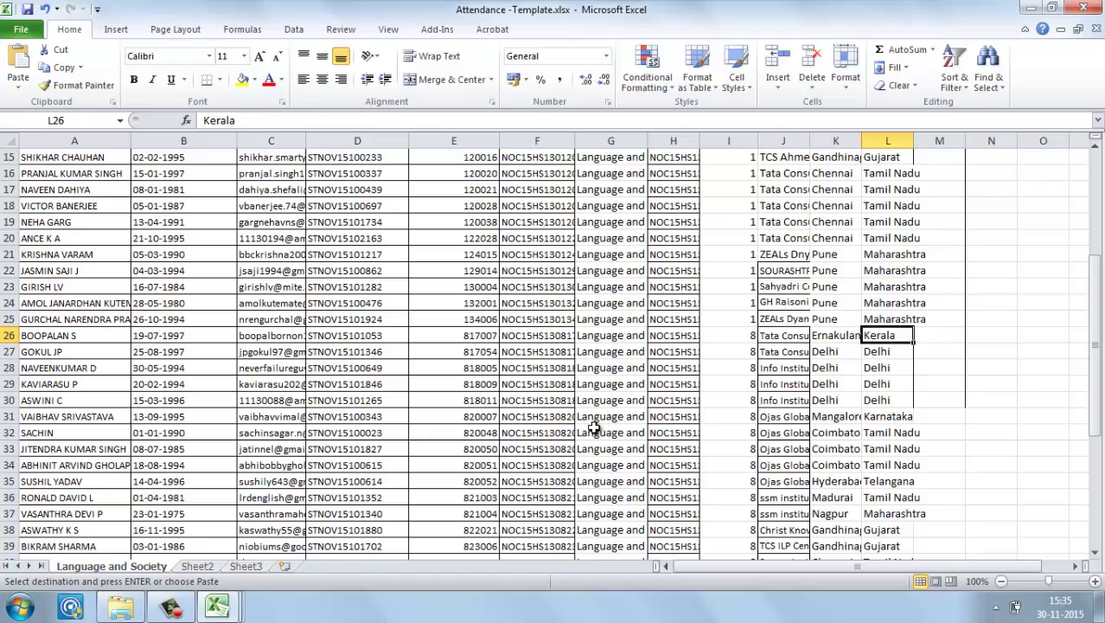
key("Right")
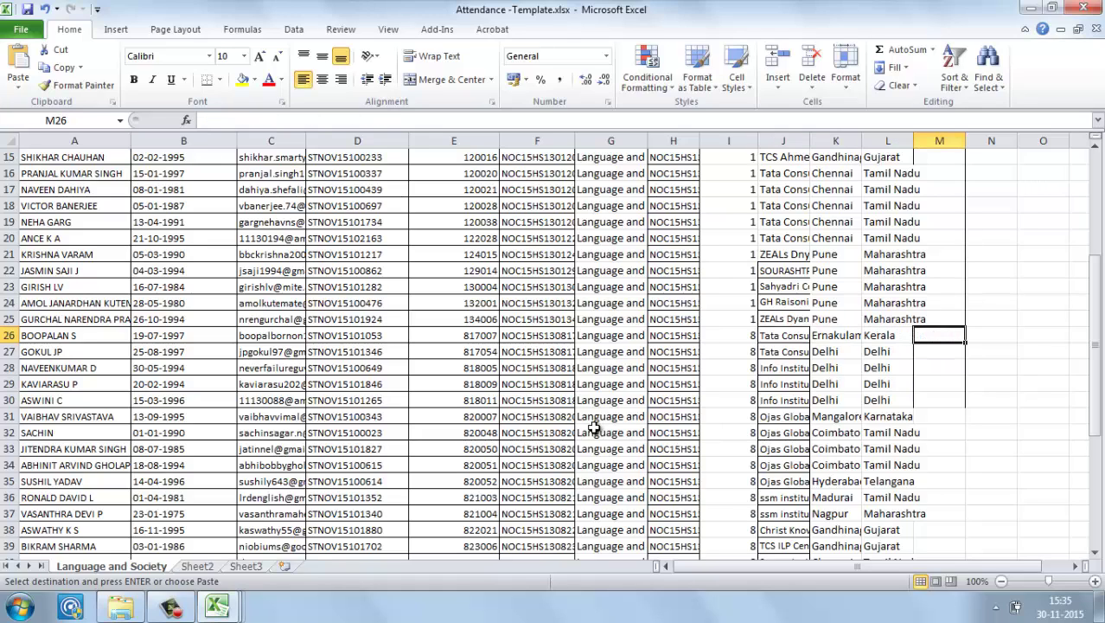
key("ctrl+v")
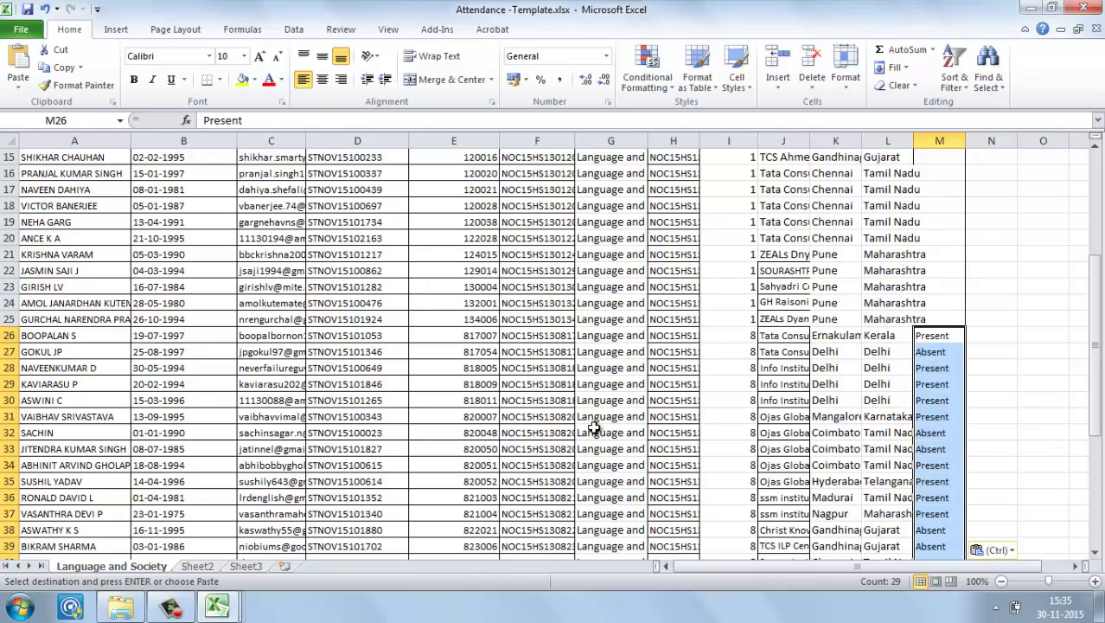
- Open 01 November Online Attendance.xlsx from the Attendance Sheet folder and go to the Exam Course header in H1
left_click(120, 605)
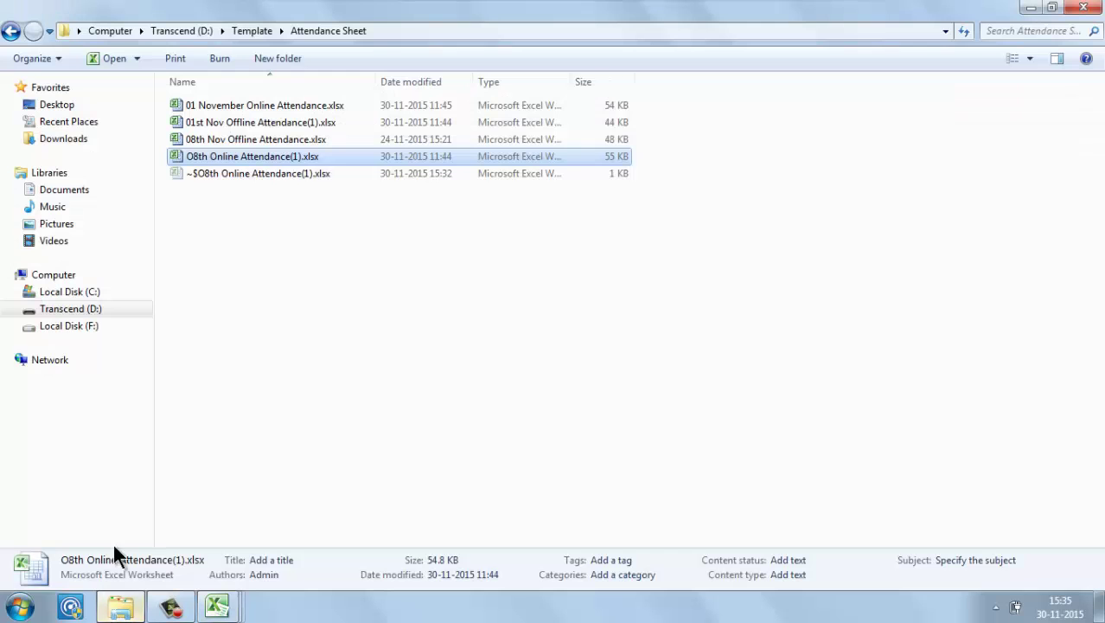
double_click(245, 103)
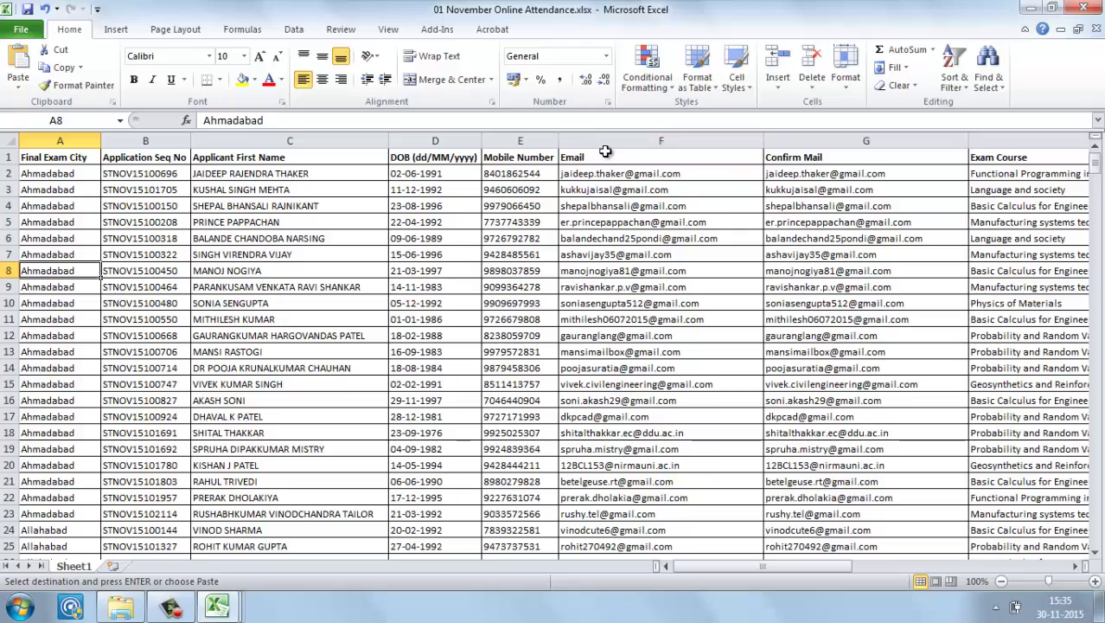
left_click(604, 156)
key("Right")
key("Right")
key("Right")
key("Right")
key("Right")
key("Right")
key("Right")
key("Right")
key("Right")
key("Right")
key("Right")
key("Right")
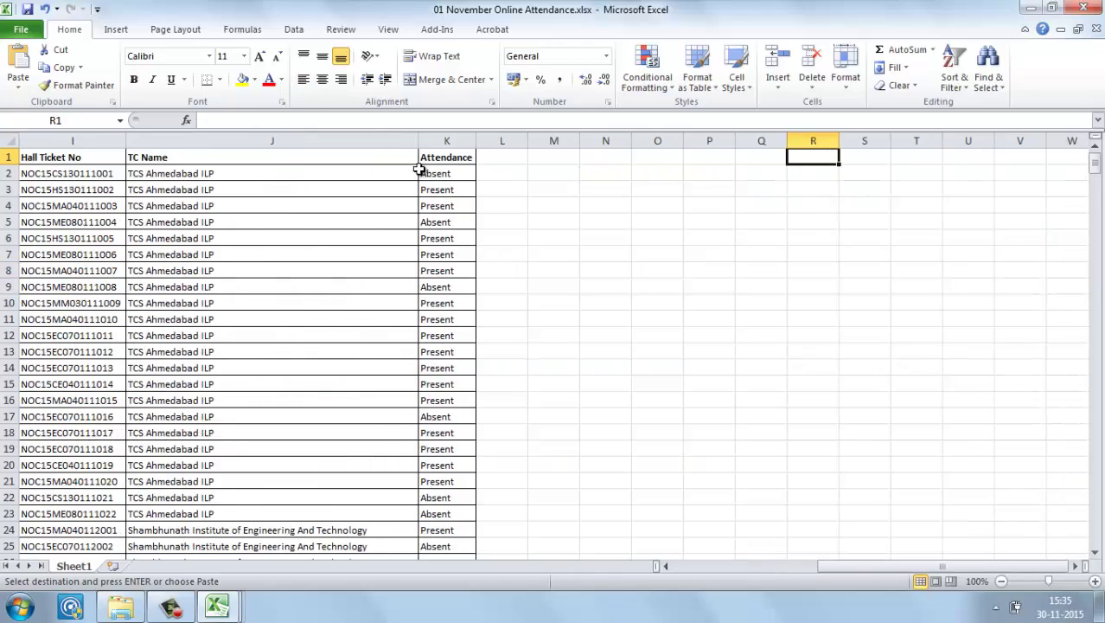
left_click(353, 157)
key("Left")
key("Left")
key("Left")
key("Left")
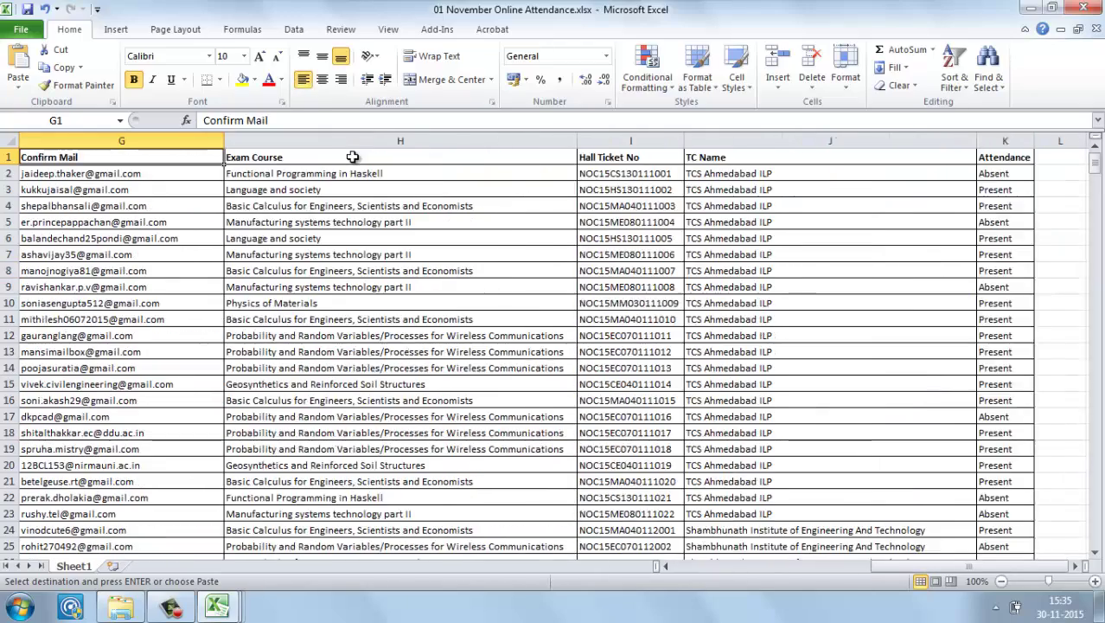
key("Right")
key("Right")
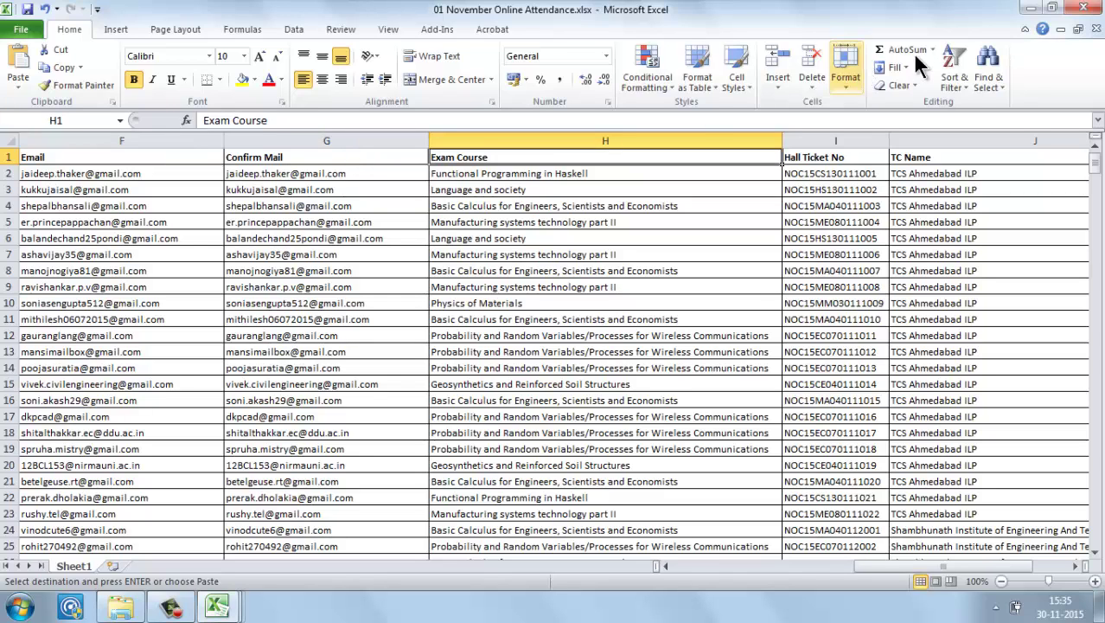
- Turn on filtering for the header row and filter Exam Course to show only Language and society
left_click(955, 69)
left_click(962, 156)
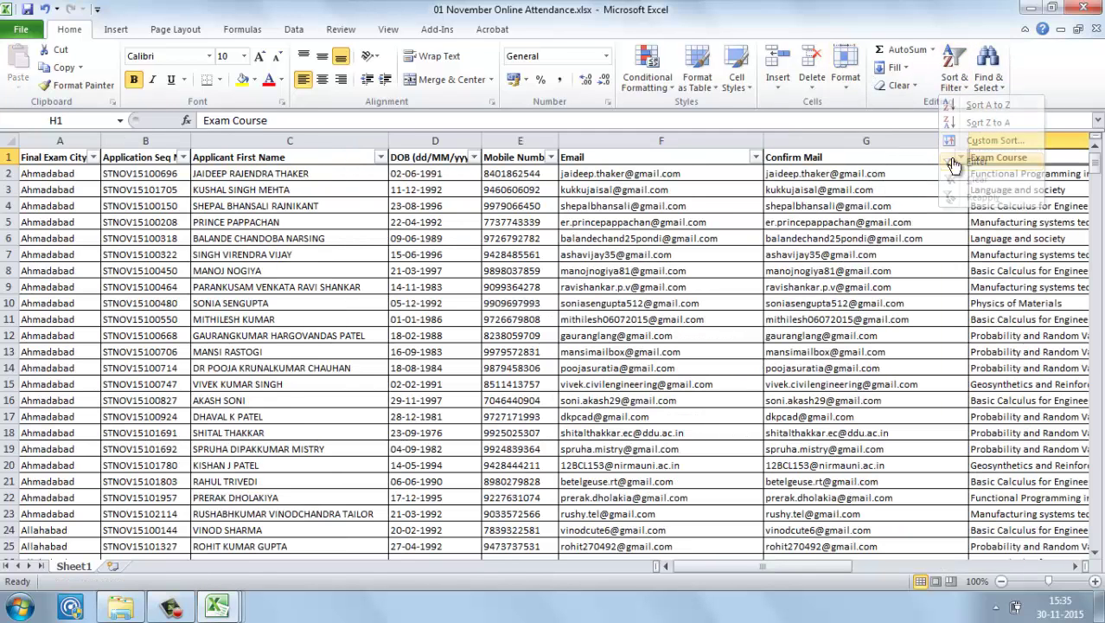
key("Left")
key("Right")
key("Right")
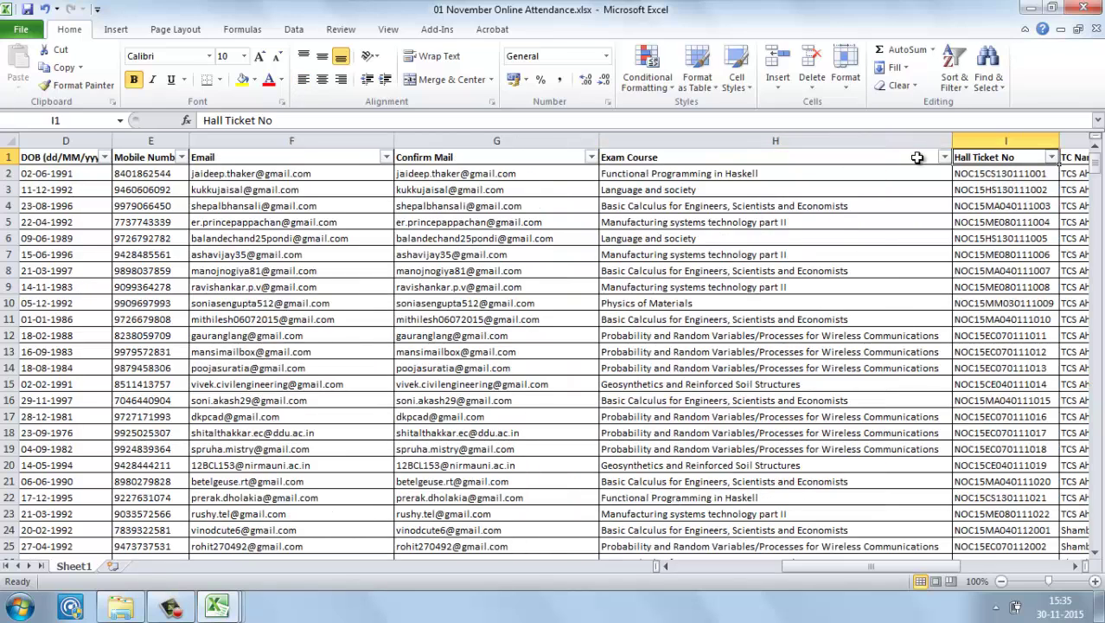
left_click(917, 157)
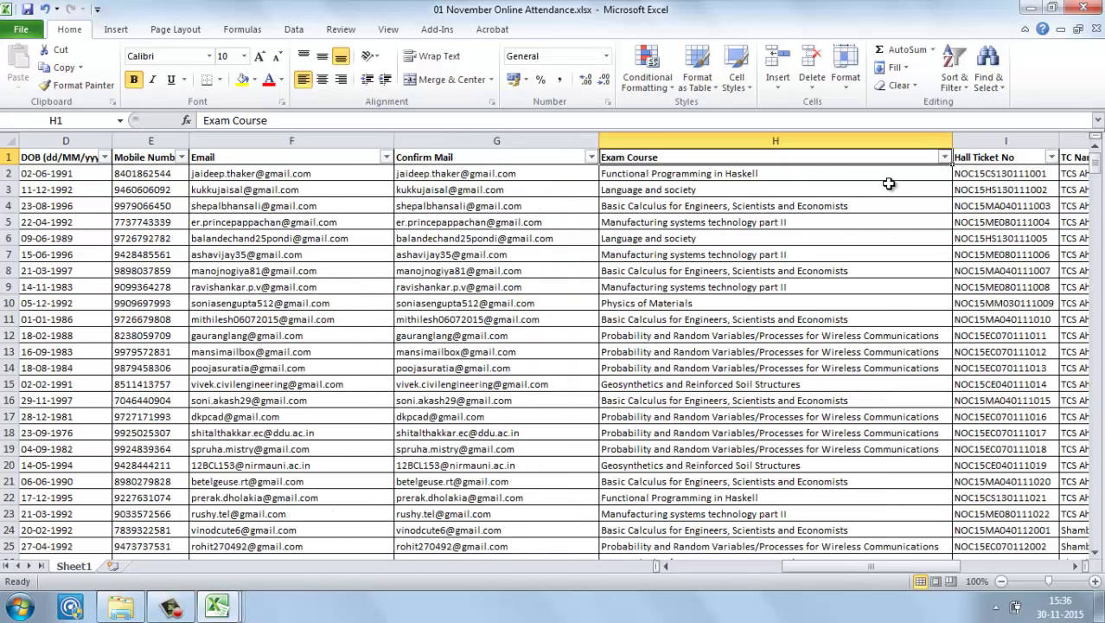
left_click(945, 158)
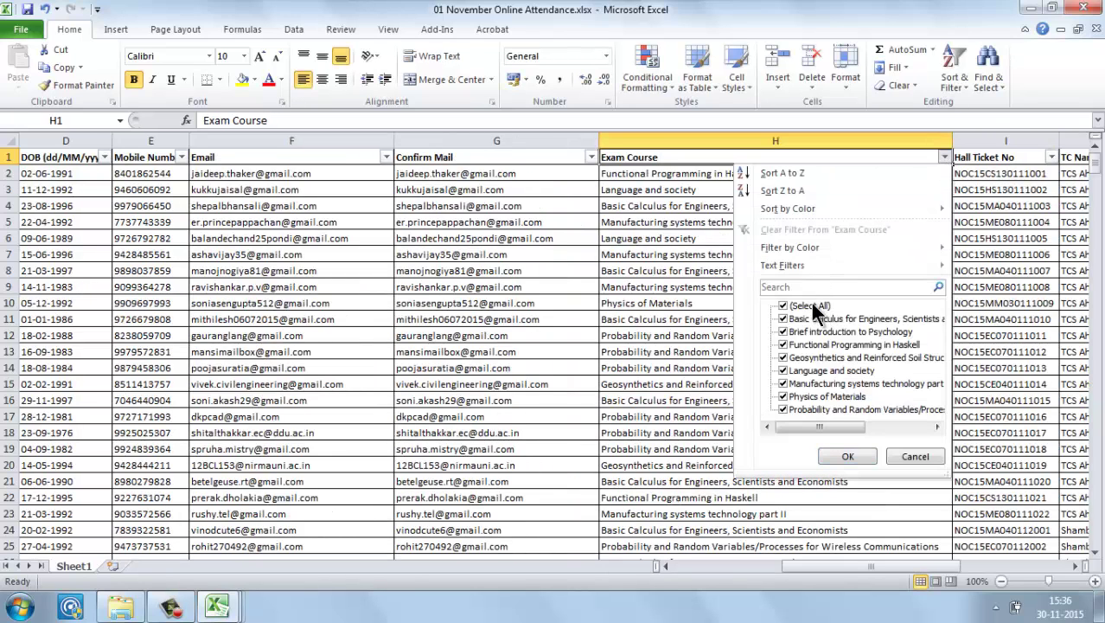
left_click(812, 304)
left_click(805, 370)
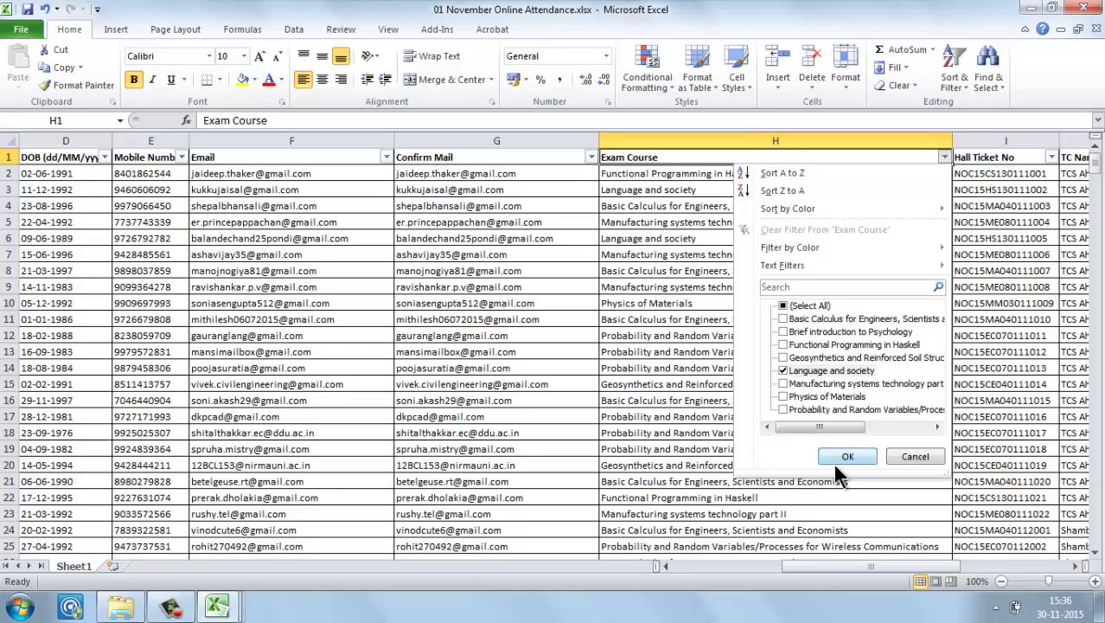
left_click(844, 457)
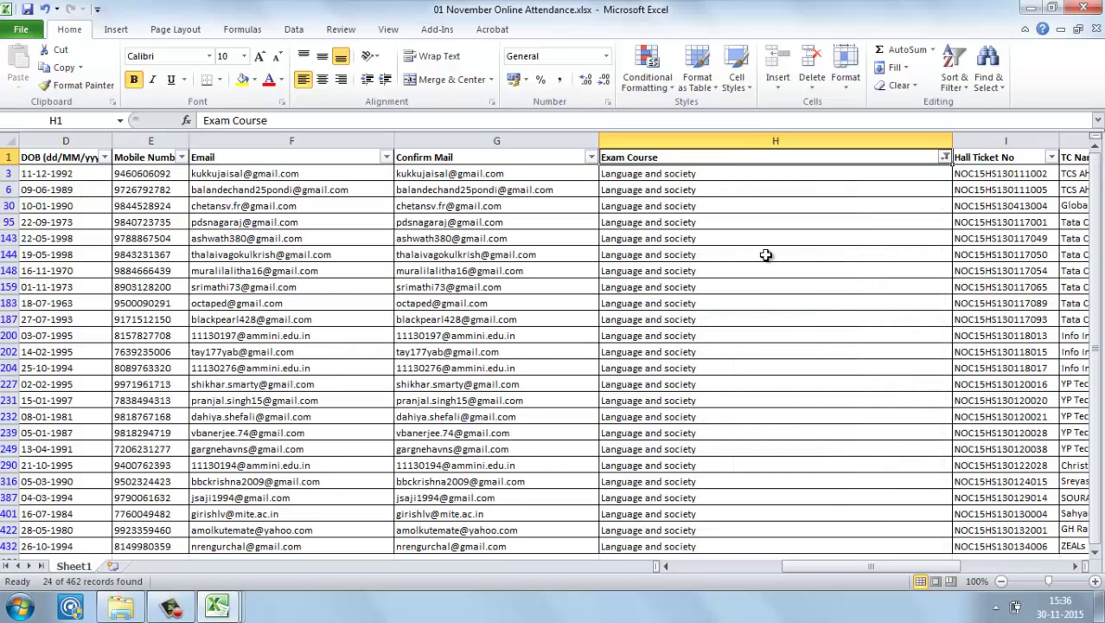
- Select the filtered candidates' attendance values from K3 down and check the filter options of the Attendance column
left_click(762, 173)
key("Right")
key("Right")
key("Right")
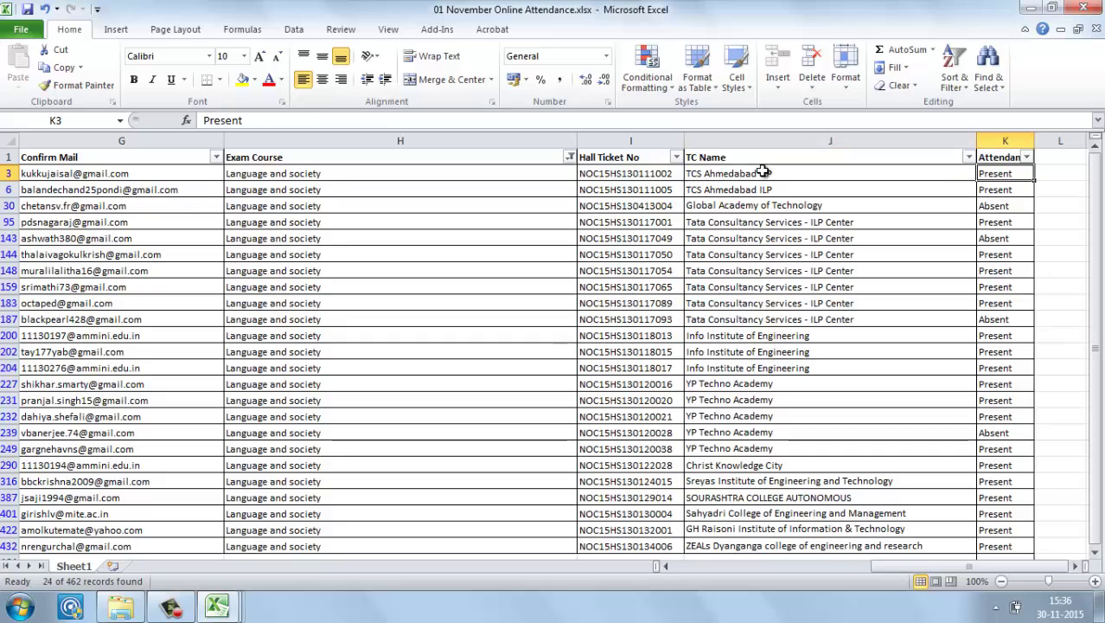
key("ctrl+shift+Down")
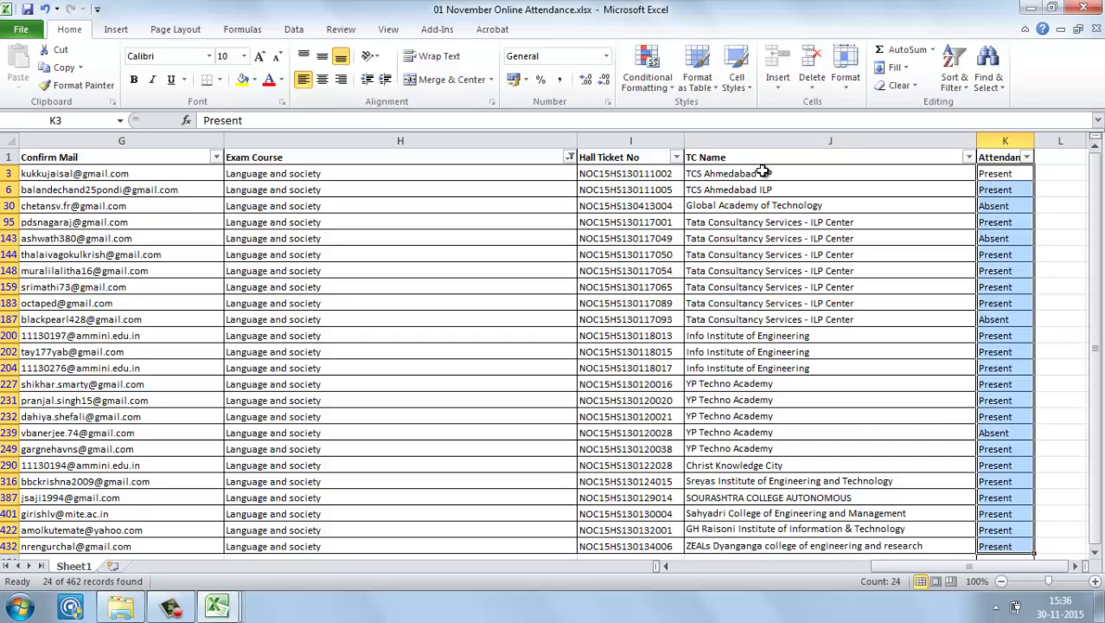
left_click(1027, 157)
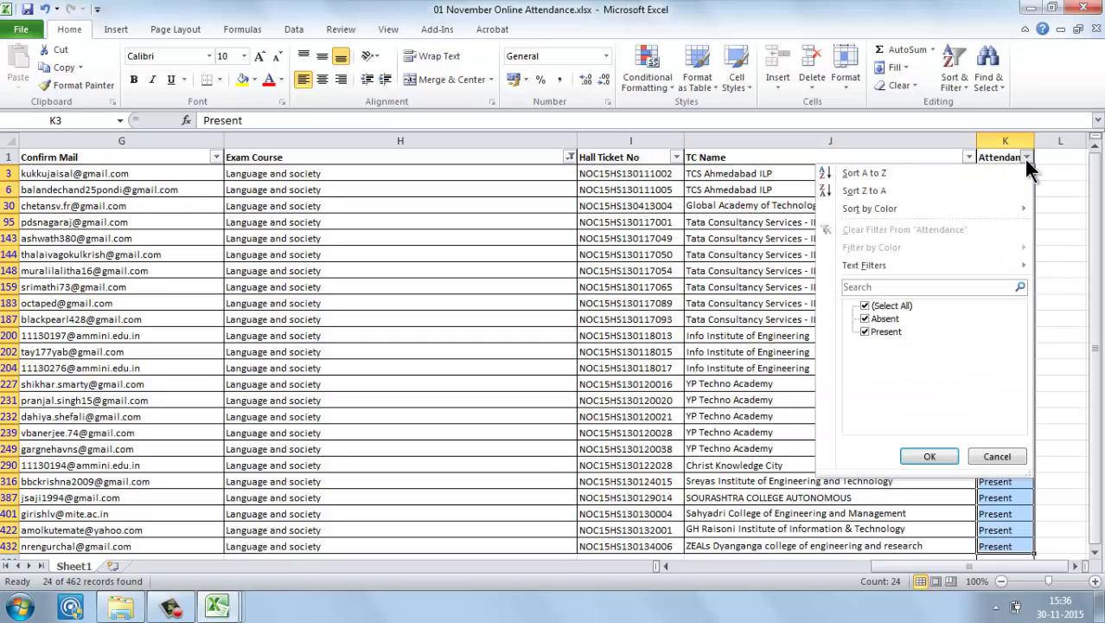
left_click(932, 456)
- Review the filtered Attendance column down past the last candidate and back up to K3
key("Down")
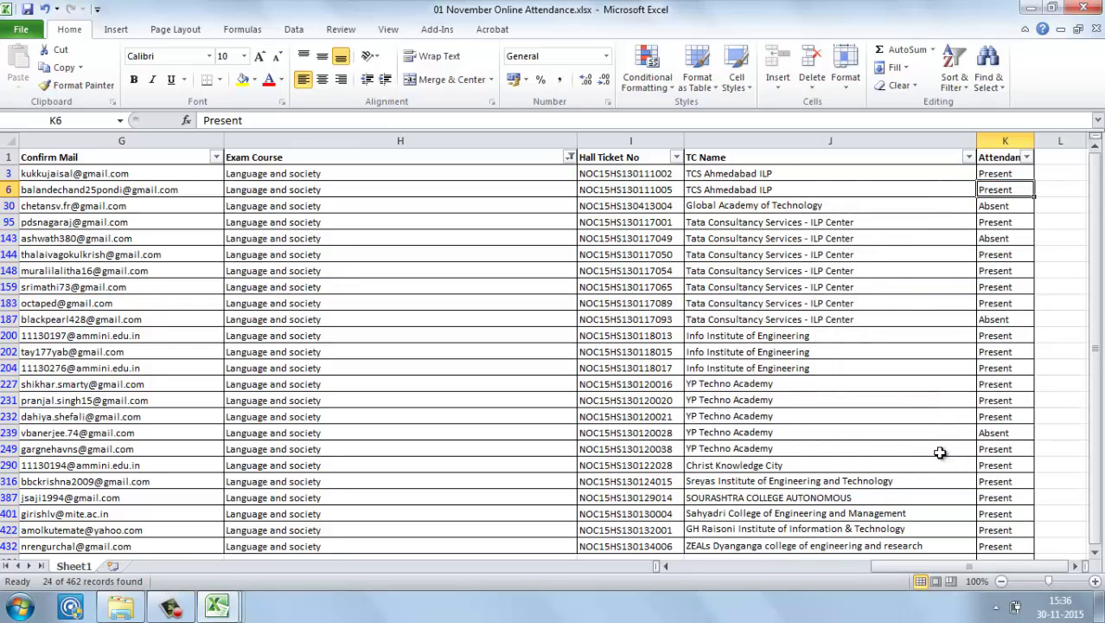
key("Down")
key("Down")
key("Down")
key("Down")
key("Down")
key("Down")
key("Down")
key("Down")
key("Down")
key("Down")
key("Down")
key("Down")
key("Down")
key("Down")
key("Down")
key("Down")
key("Down")
key("Down")
key("Down")
key("Down")
key("Up")
key("Up")
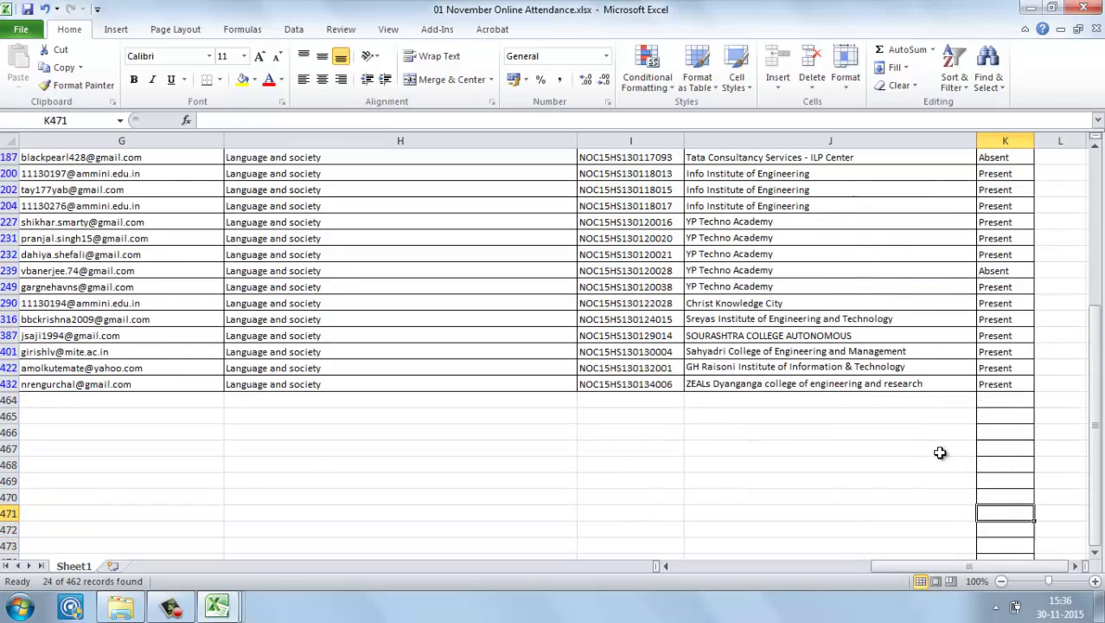
key("Up")
key("Up")
key("Up")
key("Up")
key("Up")
key("Up")
key("Up")
key("Up")
key("Up")
key("Up")
key("Up")
key("Up")
key("Up")
key("Up")
key("Up")
key("Up")
key("Up")
key("Up")
key("Up")
key("Up")
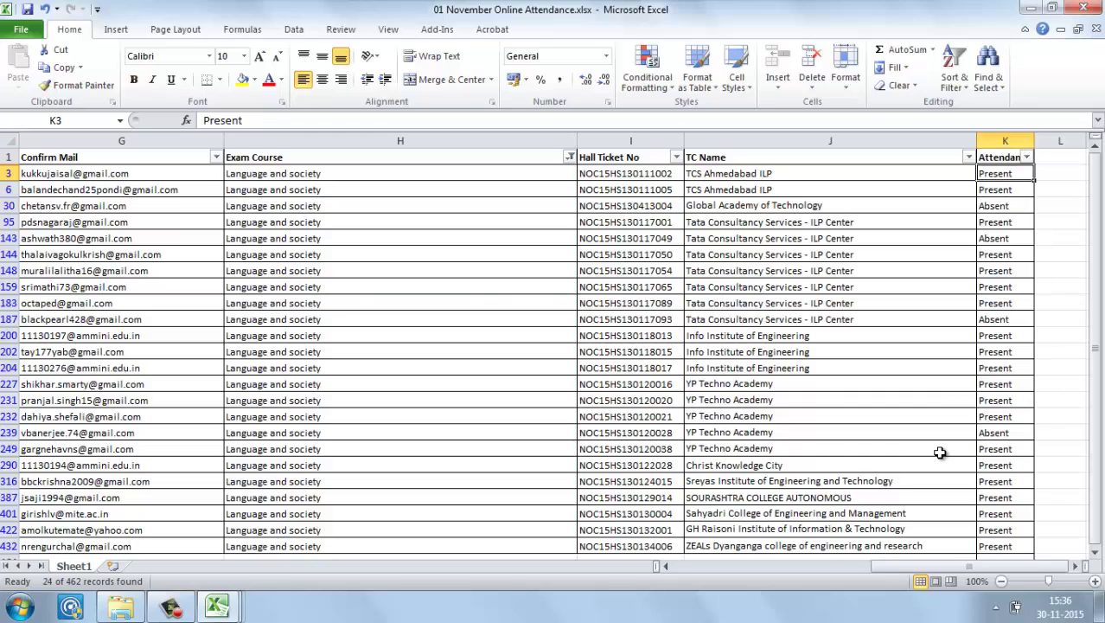
- Copy the filtered candidates' attendance values from K3 down, undoing the accidental change to K3
key("ctrl+shift+Down")
key("ctrl+c")
key("Return")
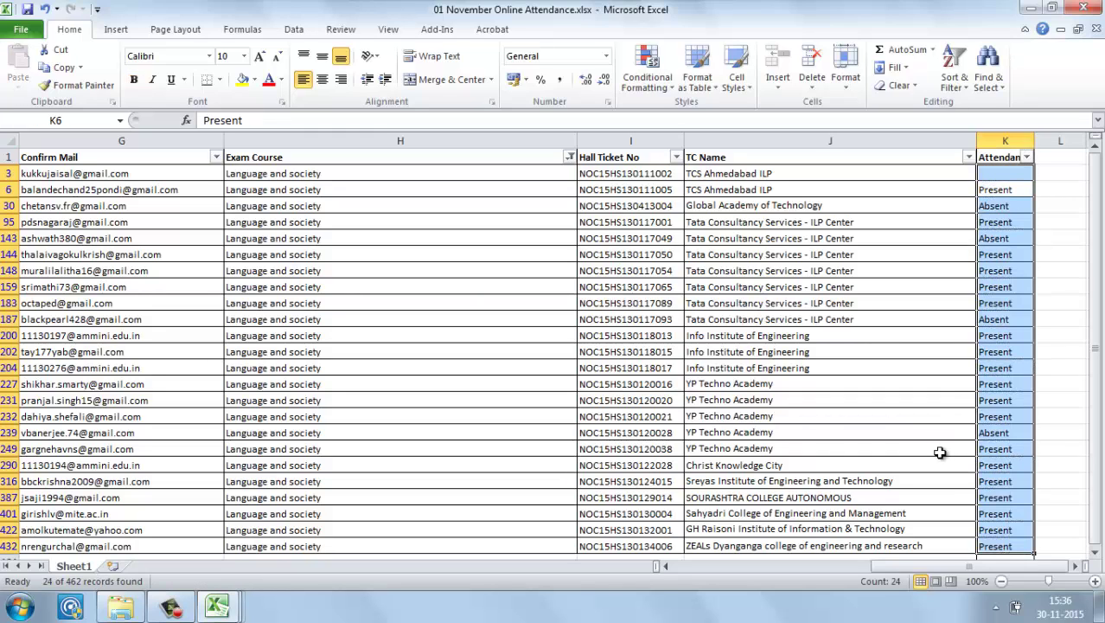
left_click(868, 292)
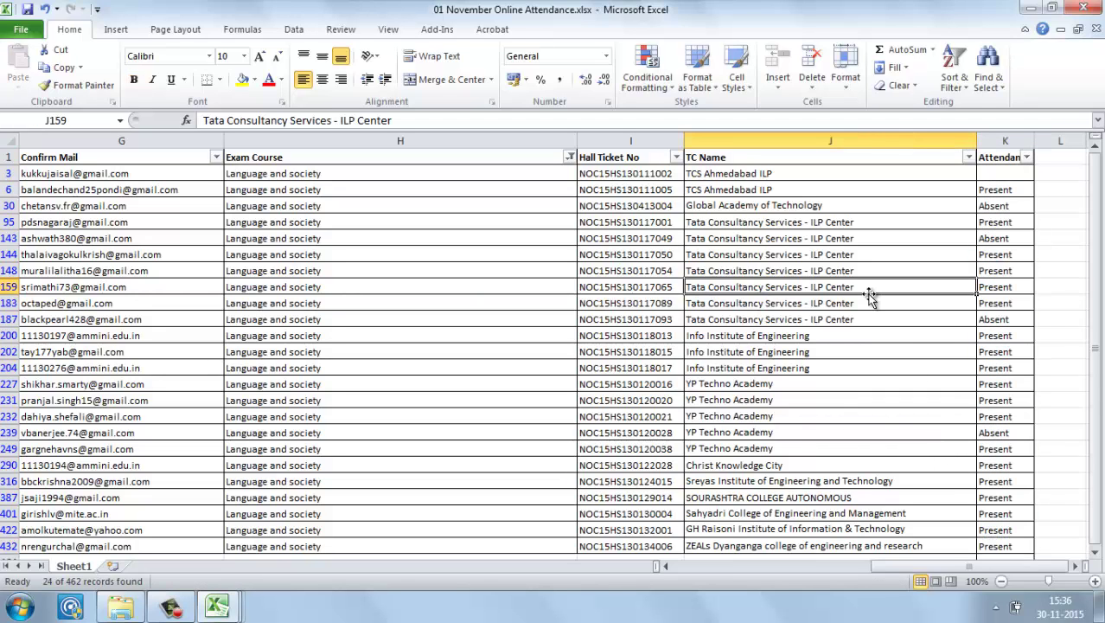
key("ctrl+c")
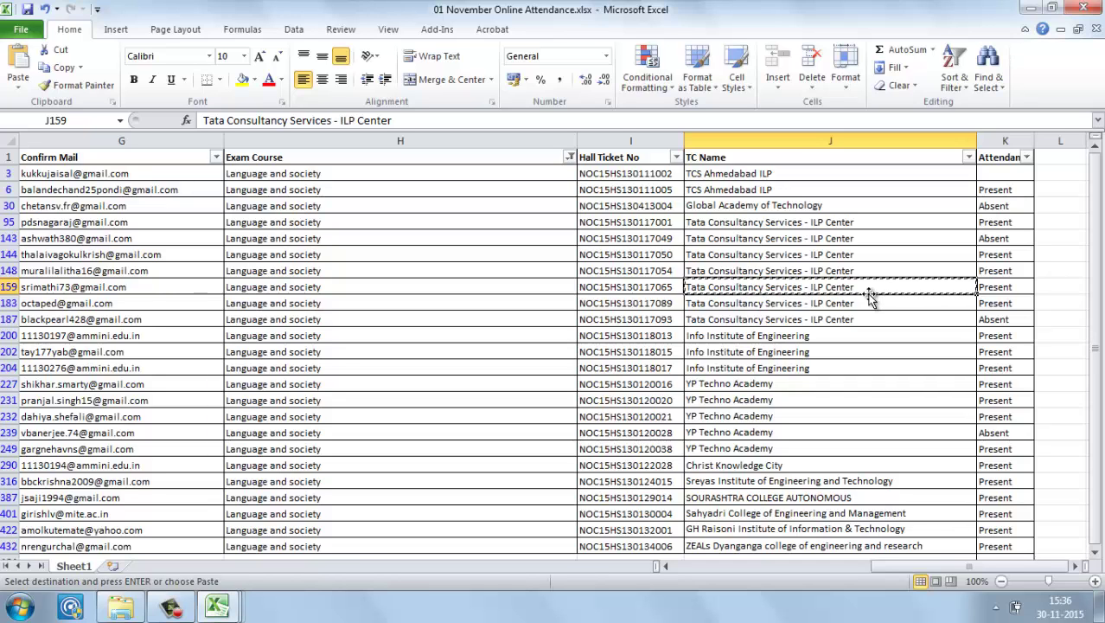
key("ctrl+z")
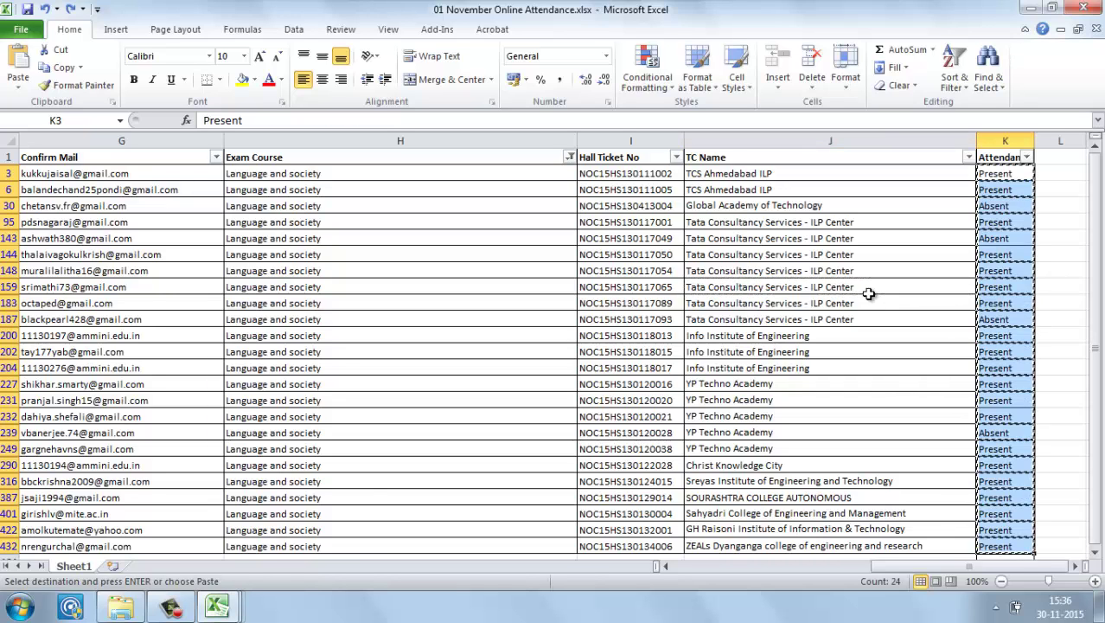
- Paste the copied 01 November attendance values into the template's Attendance column starting at M2
key("ctrl+Tab")
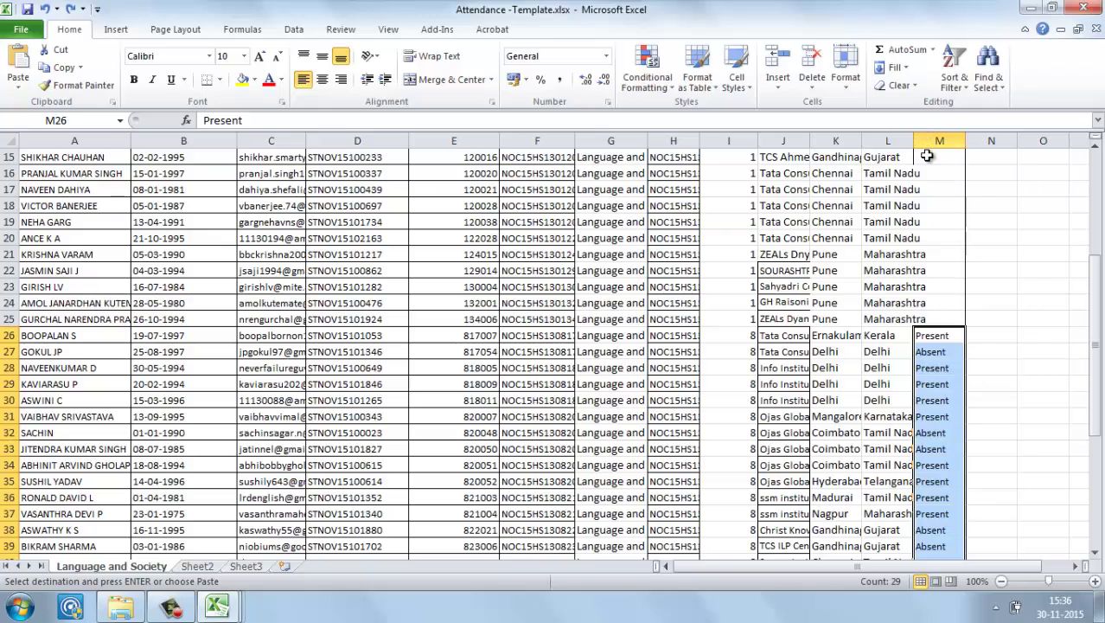
key("Up")
key("Up")
key("Up")
key("Up")
key("Up")
key("Up")
key("Up")
key("Up")
key("Up")
key("Up")
key("Up")
key("Up")
key("Up")
key("Up")
key("Up")
key("Up")
key("Up")
key("Up")
key("Up")
key("Up")
key("Up")
key("Up")
key("Up")
key("Up")
key("Up")
key("Down")
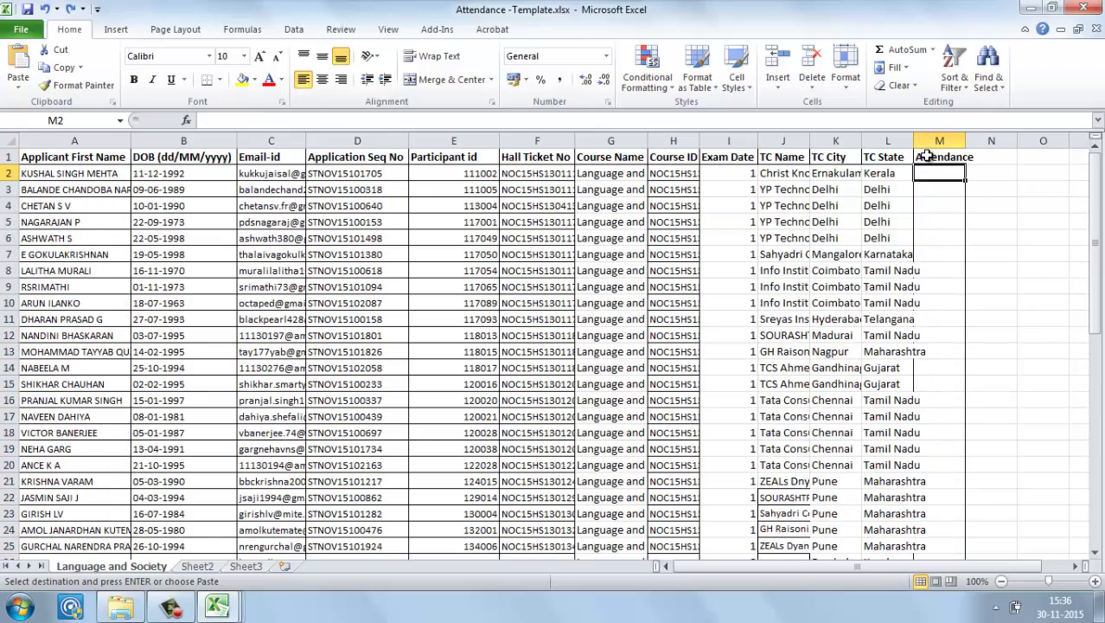
key("ctrl+v")
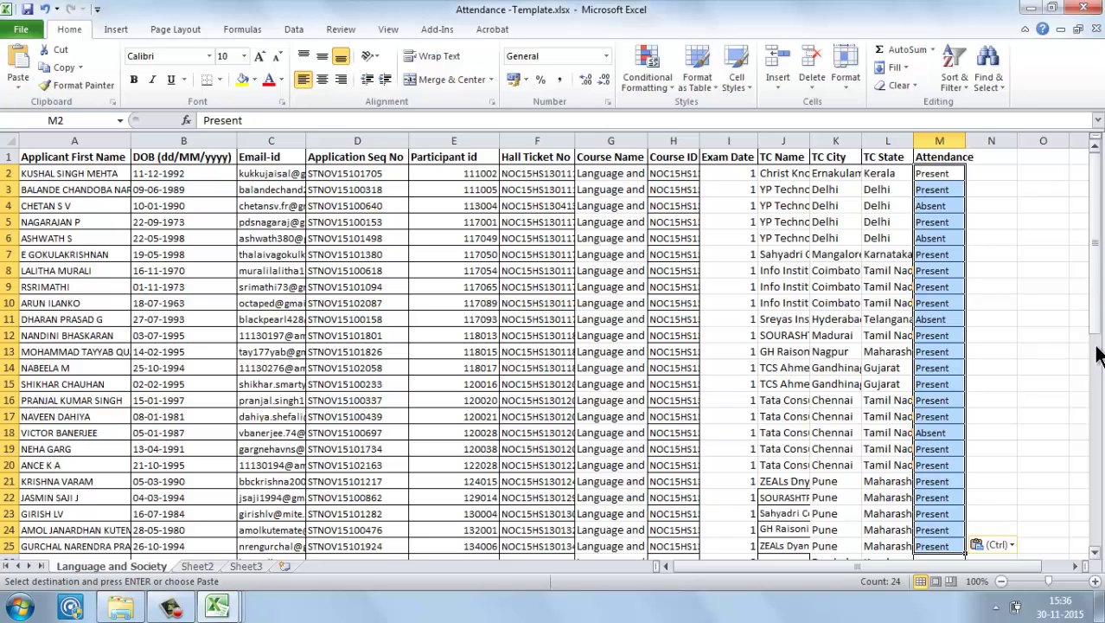
- Check the pasted attendance values past row 25, then save and close the Attendance -Template workbook
left_click_drag(1097, 354, 1098, 358)
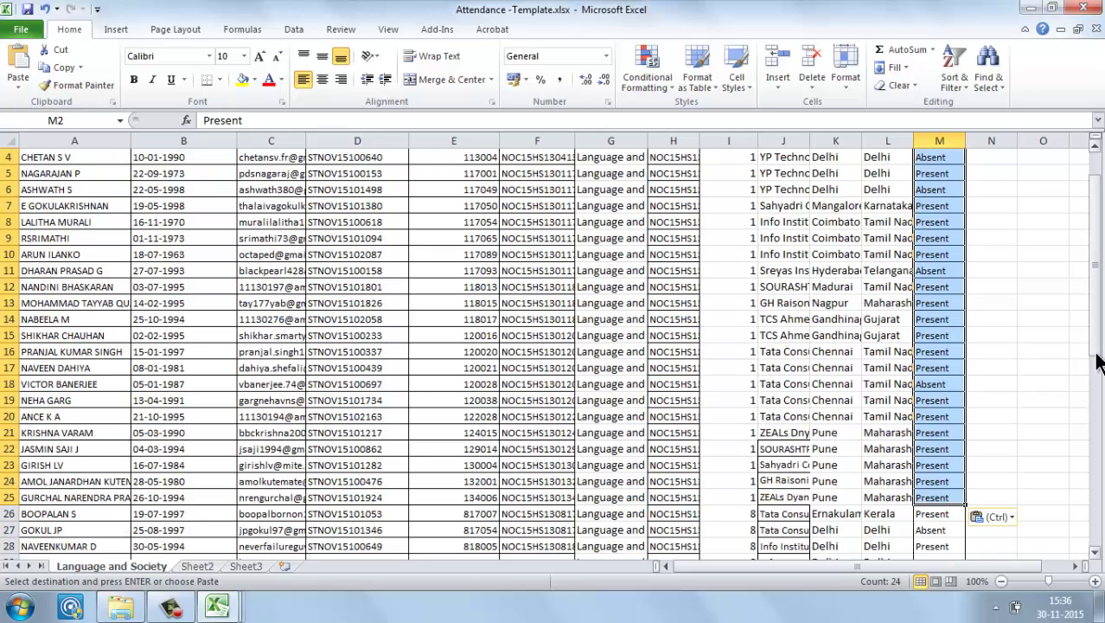
left_click(26, 10)
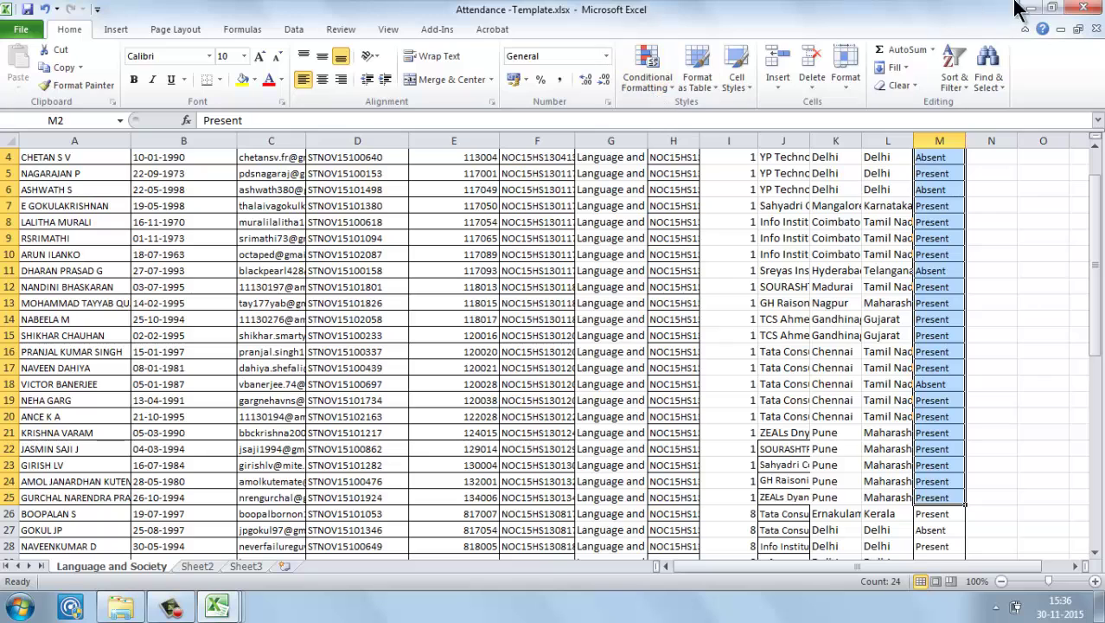
left_click(1083, 8)
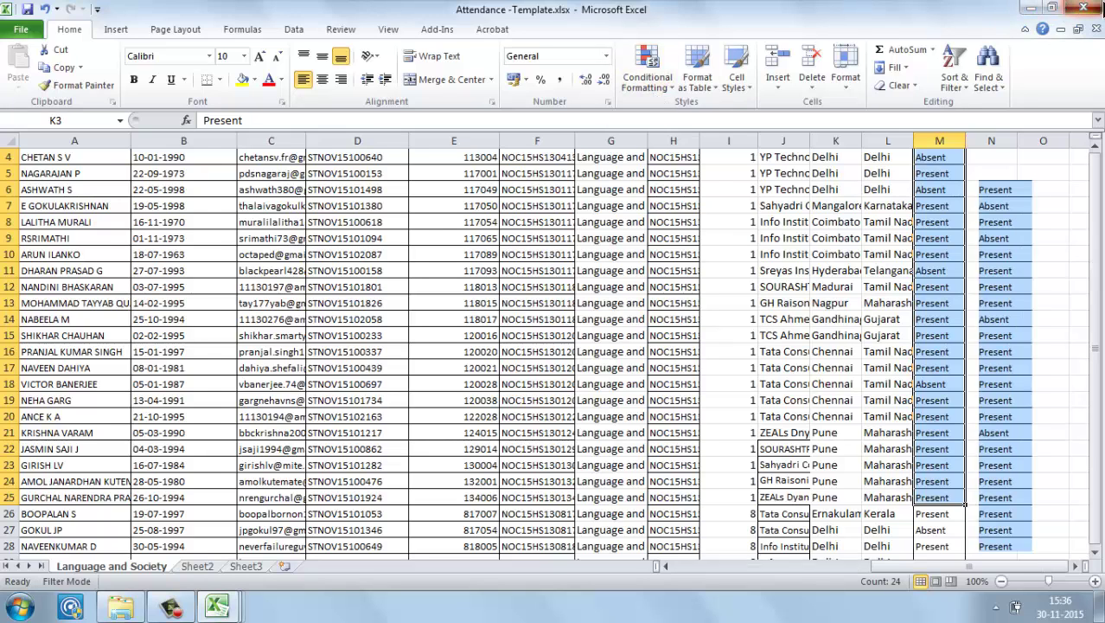
- Close the 01 November and O8th Online Attendance workbooks without saving changes, and close the Final Candidate Data - Template workbook
left_click(1083, 8)
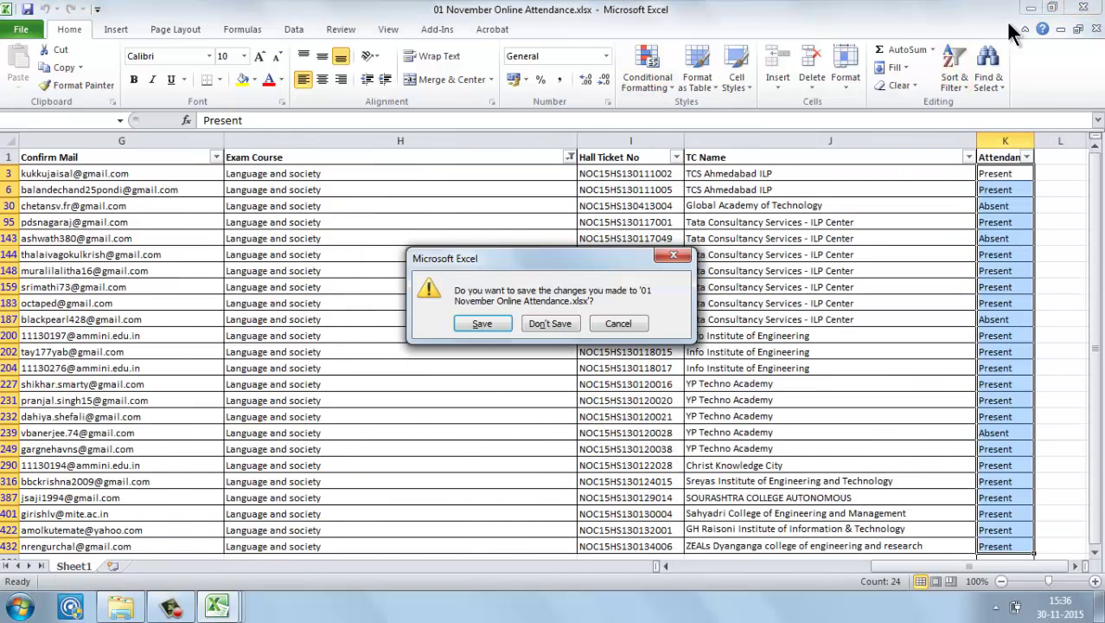
left_click(550, 323)
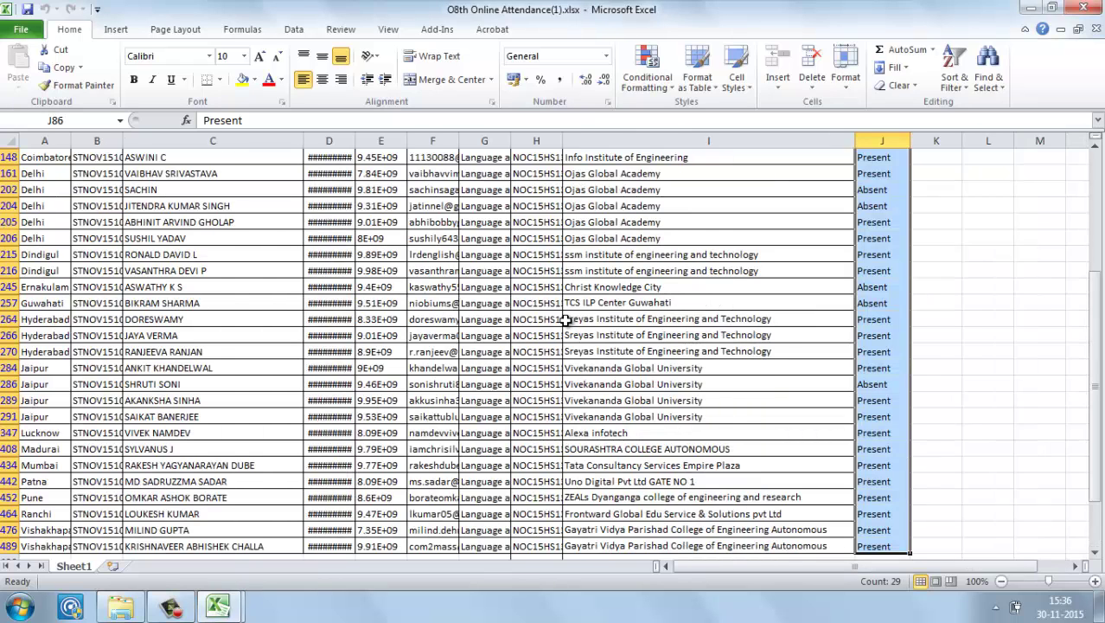
left_click(1083, 8)
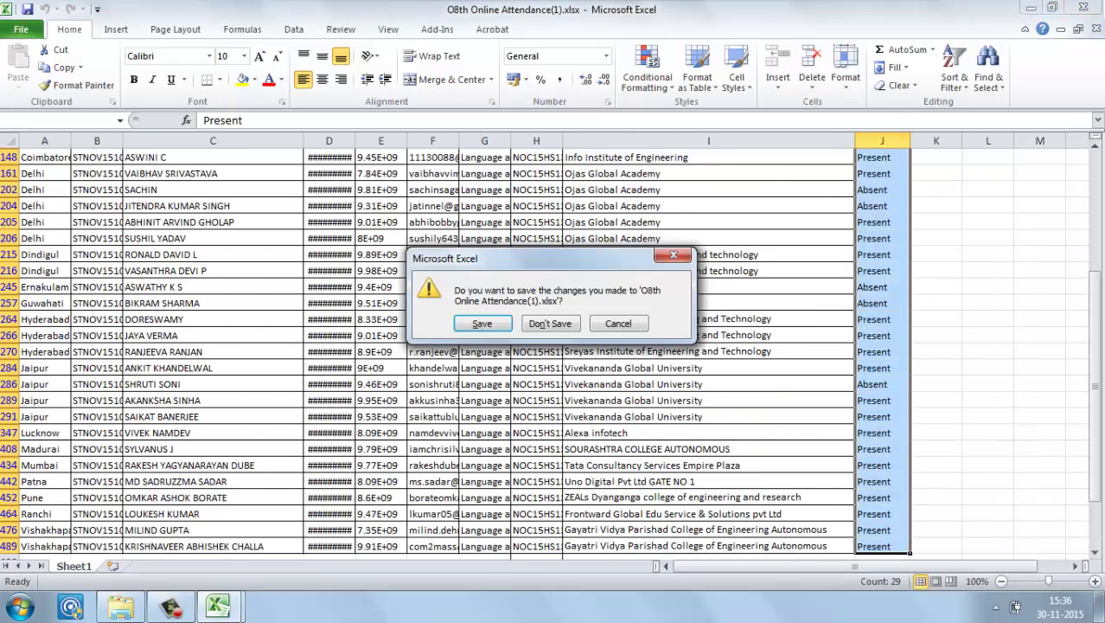
left_click(550, 323)
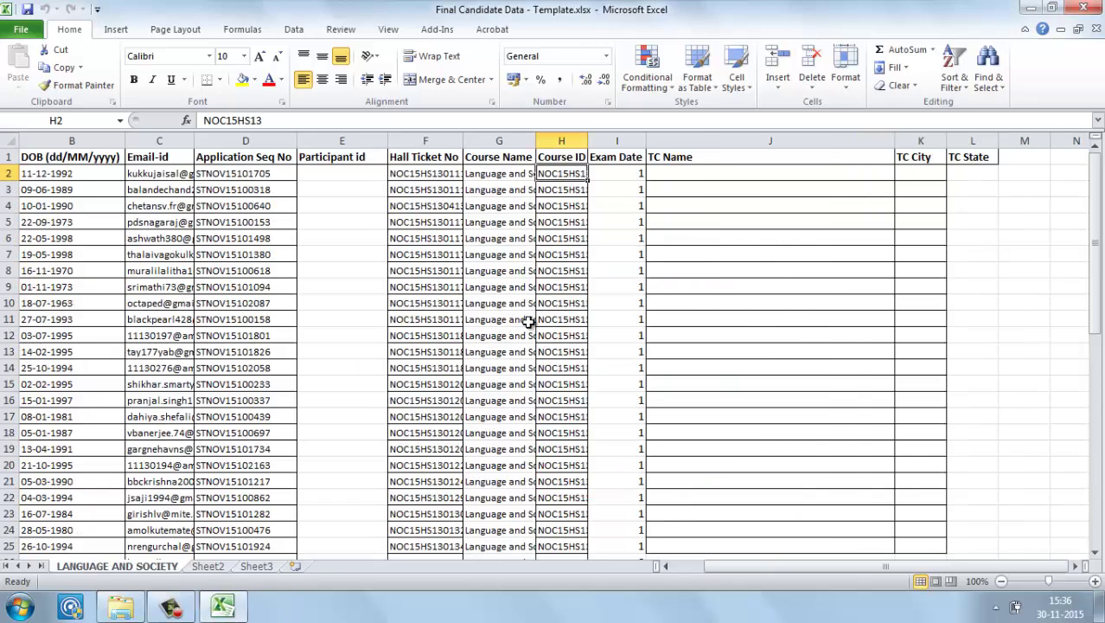
left_click(1083, 8)
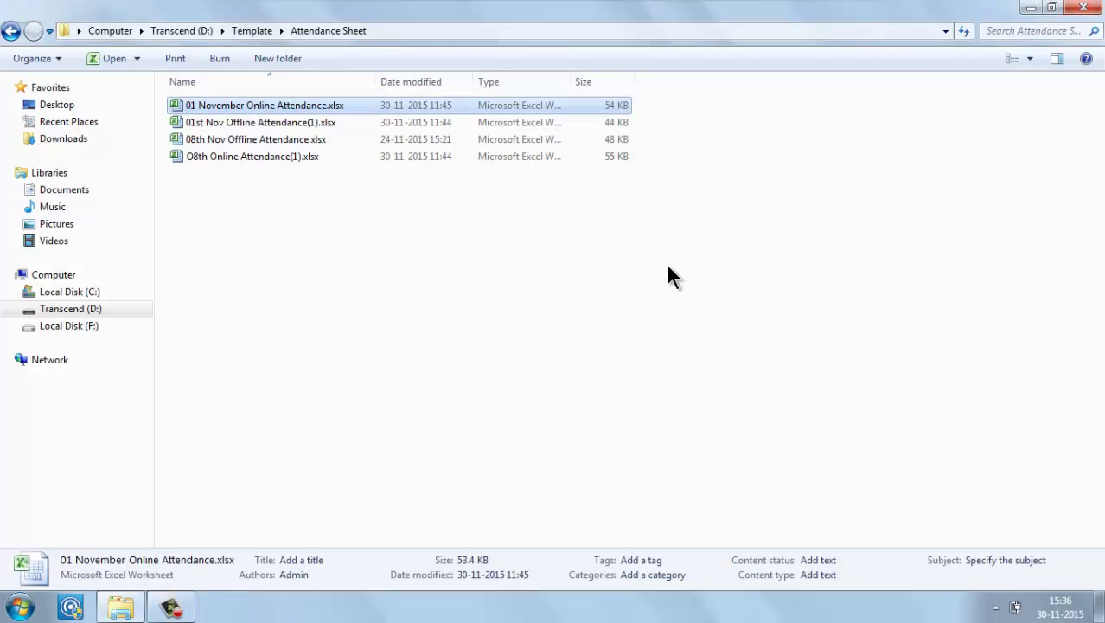
- Go up to the Template folder and locate the Attendance -Template and Final Candidate Data - Template workbooks
left_click(256, 31)
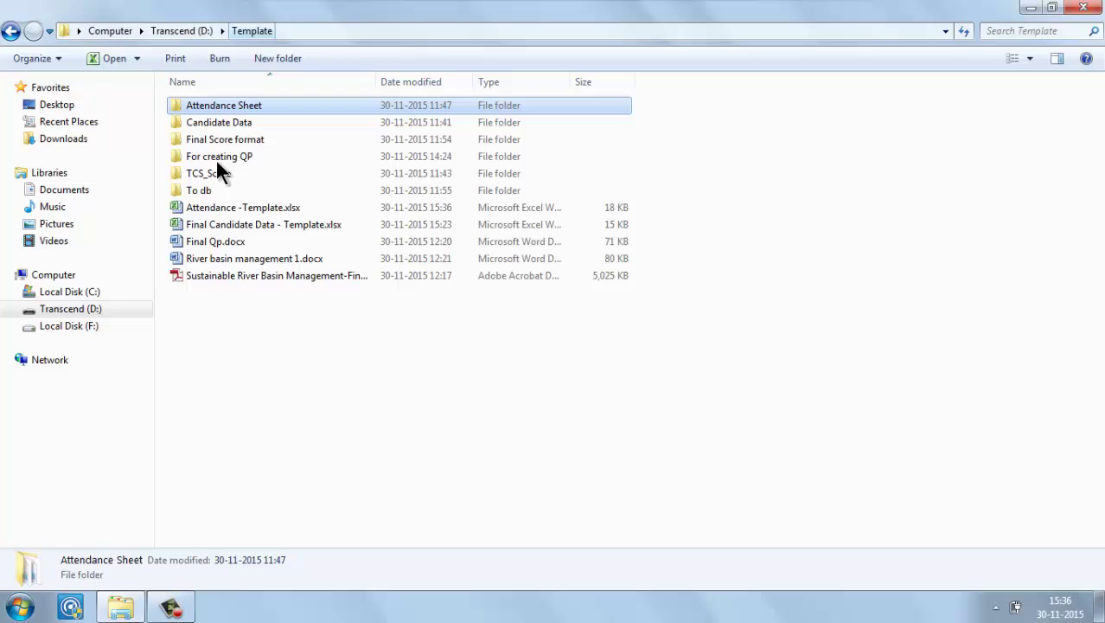
left_click(208, 207)
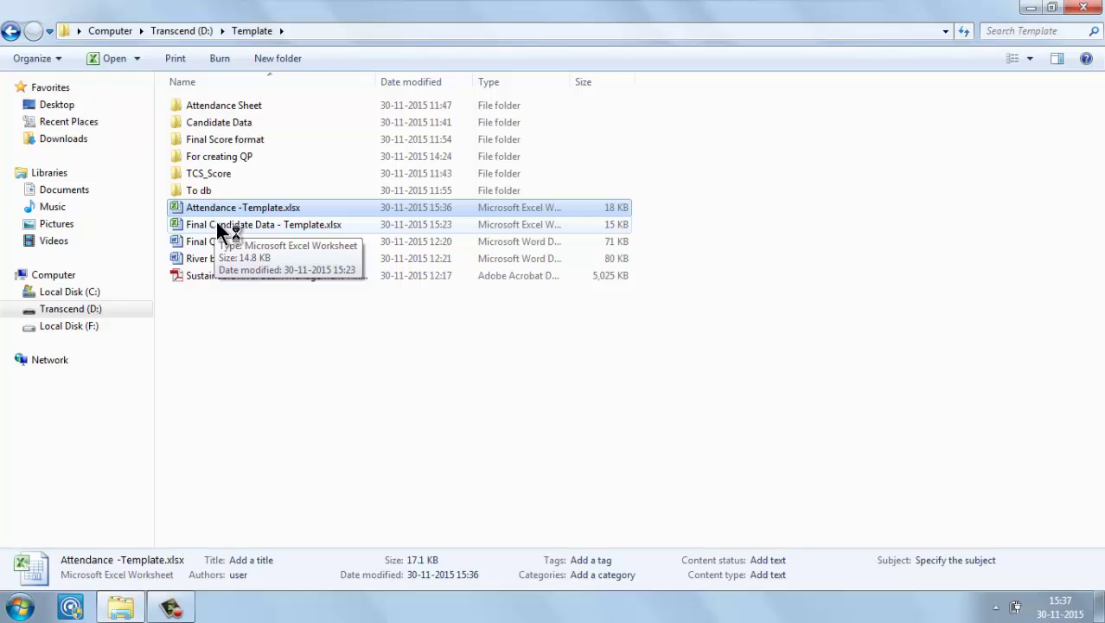
left_click(217, 224)
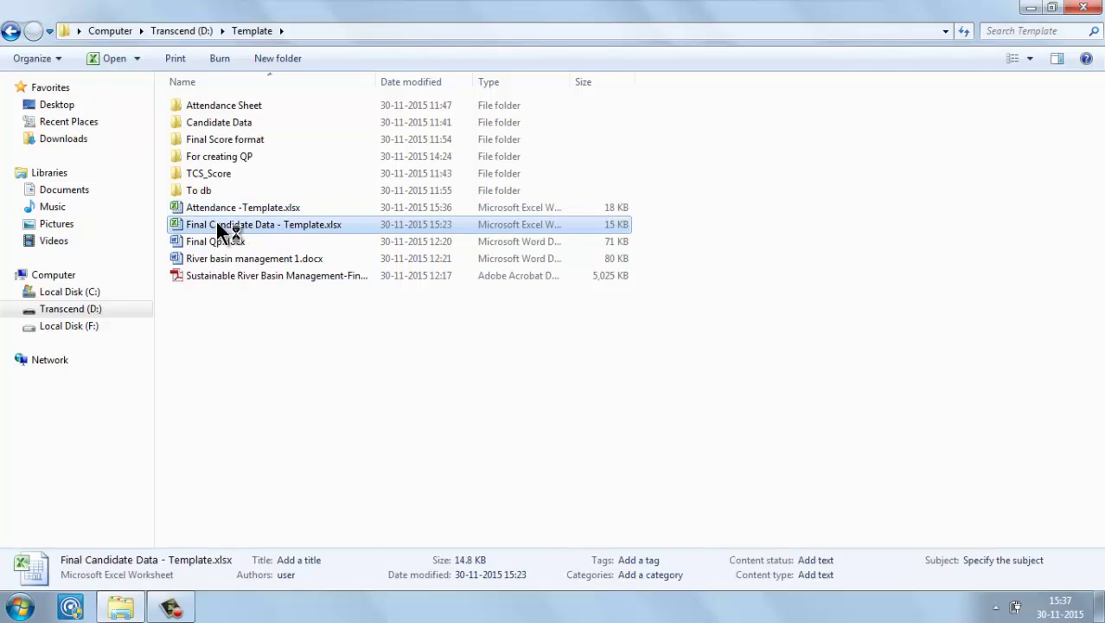
right_click(312, 220)
left_click(330, 230)
left_click(171, 606)
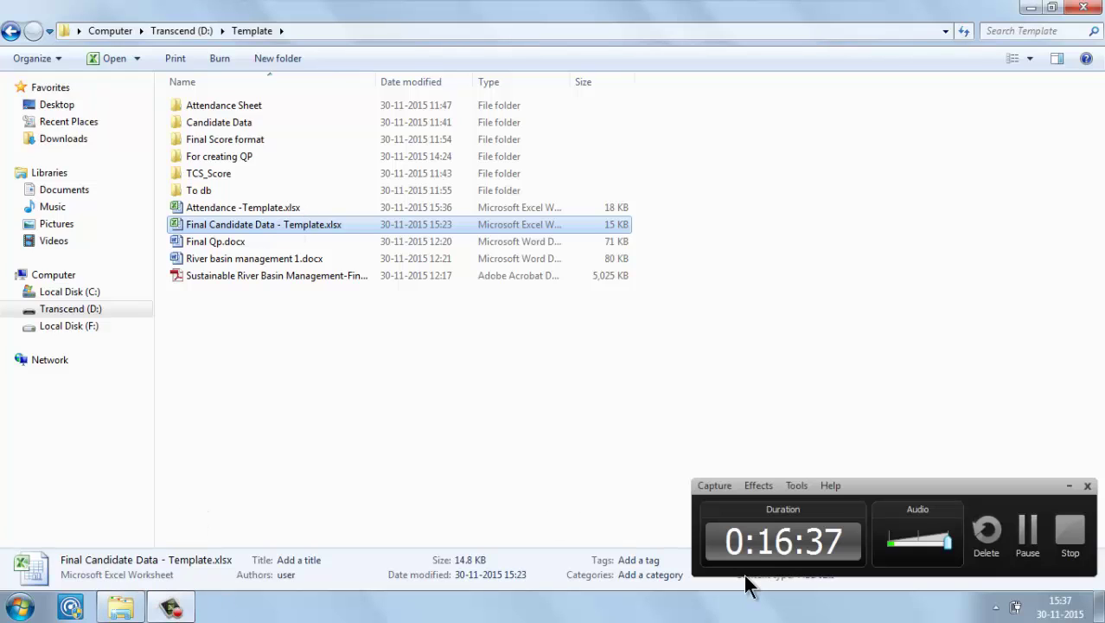